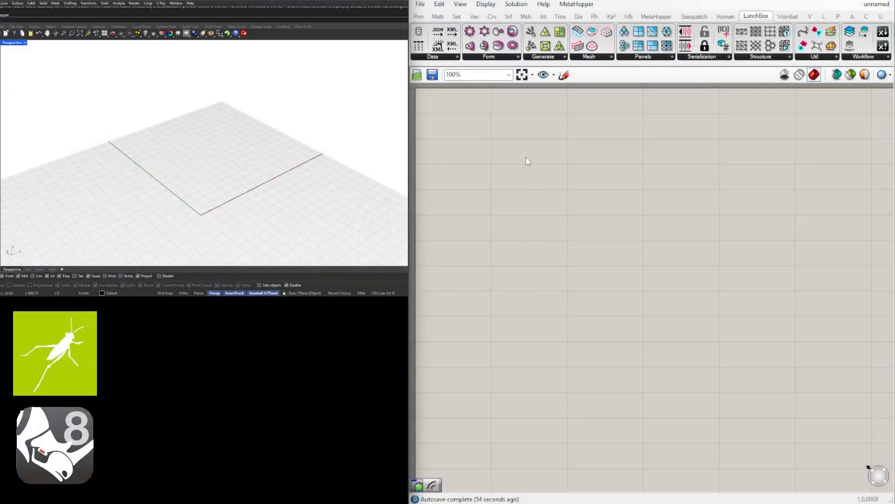
# - Add a Construct Point component to the empty canvas
pyautogui.doubleClick(526, 158)
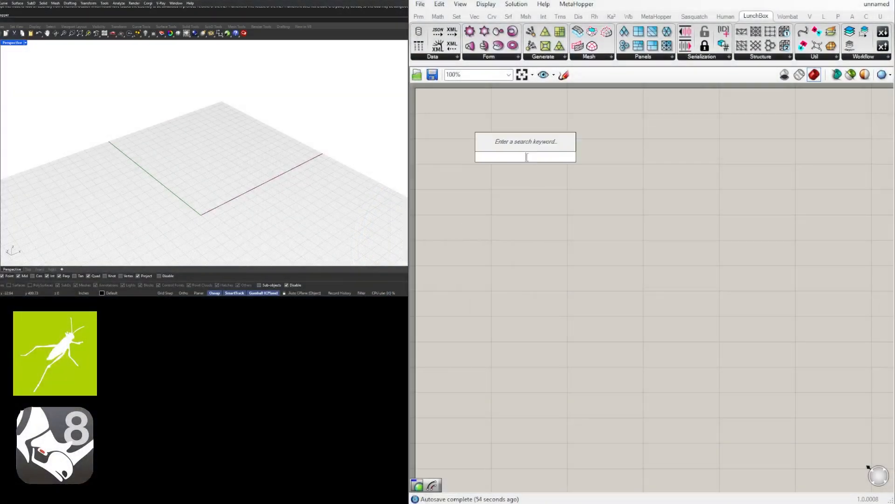
pyautogui.write('CONSTRUCT')
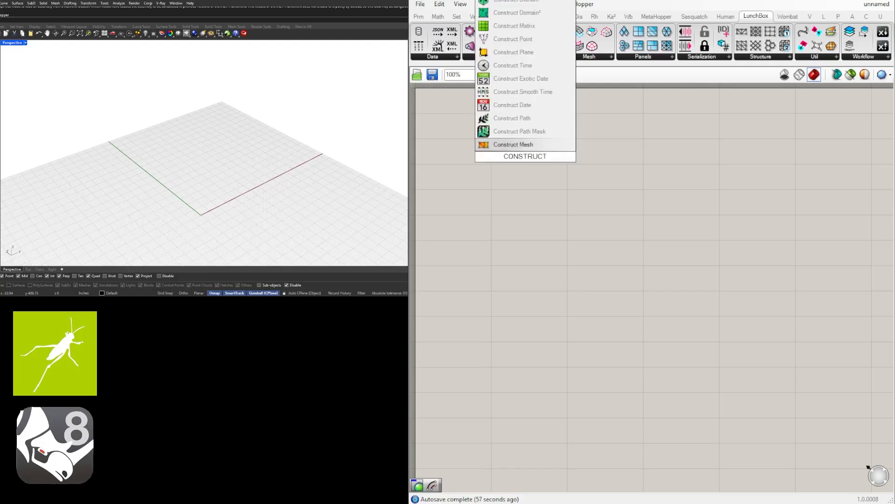
pyautogui.click(513, 39)
pyautogui.moveTo(550, 161); pyautogui.dragTo(567, 175)
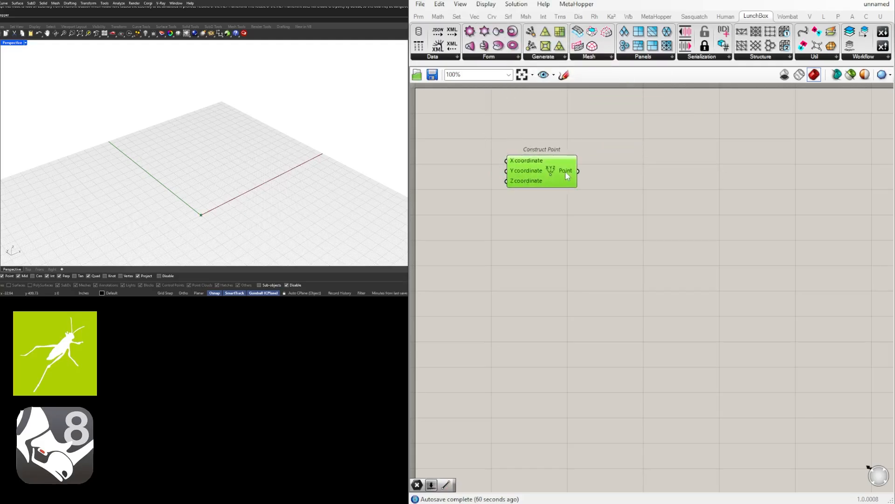
# - Add a Point parameter beside the Construct Point component and connect the constructed point to its input
pyautogui.doubleClick(617, 178)
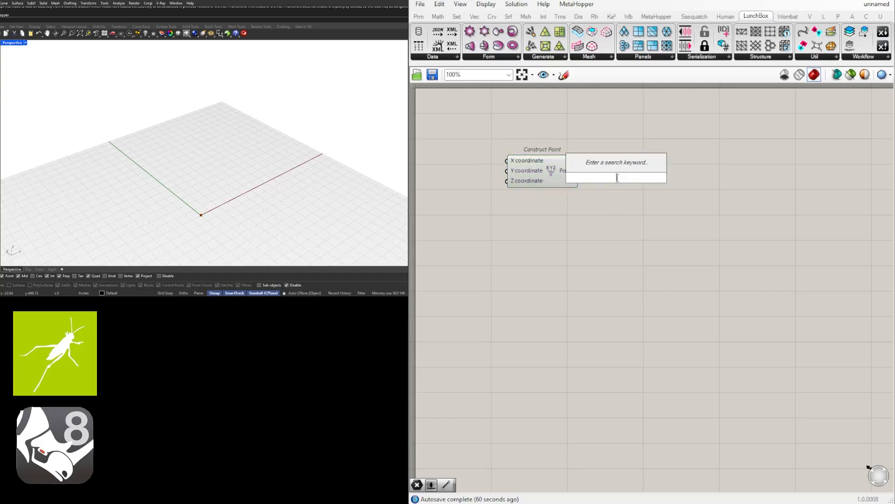
pyautogui.write('POINT')
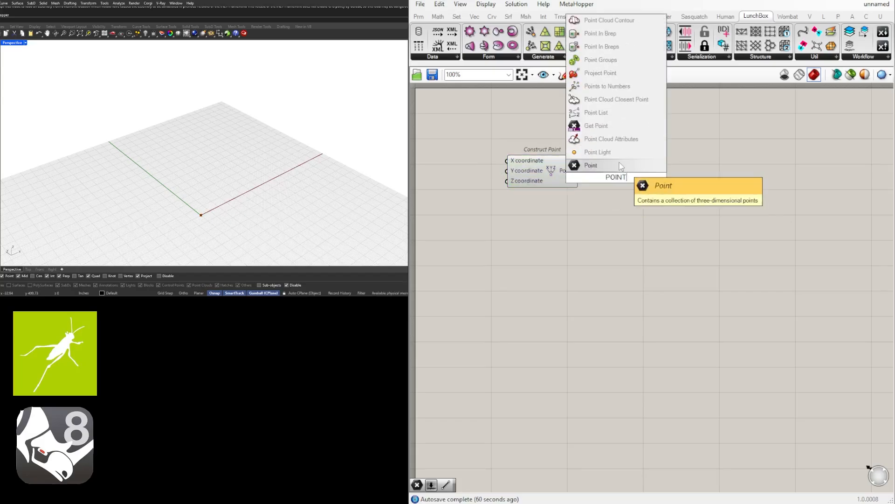
pyautogui.moveTo(622, 166); pyautogui.dragTo(638, 175)
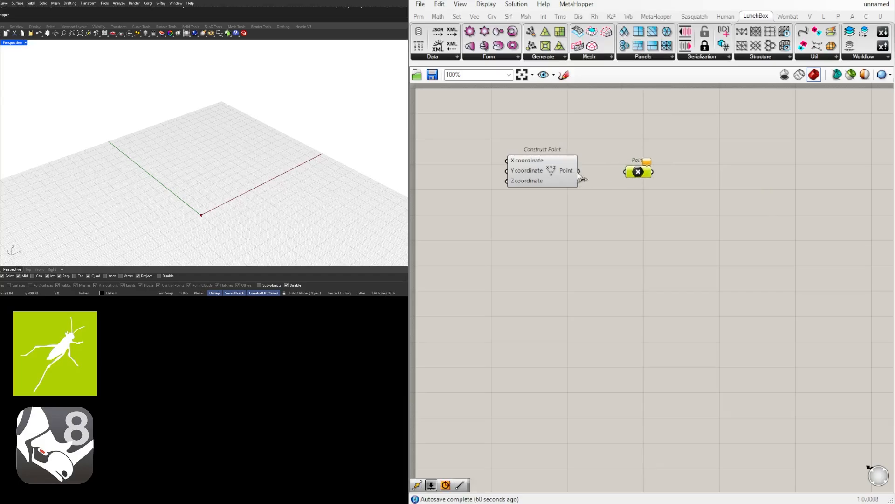
pyautogui.moveTo(578, 172); pyautogui.dragTo(631, 176)
pyautogui.click(556, 171)
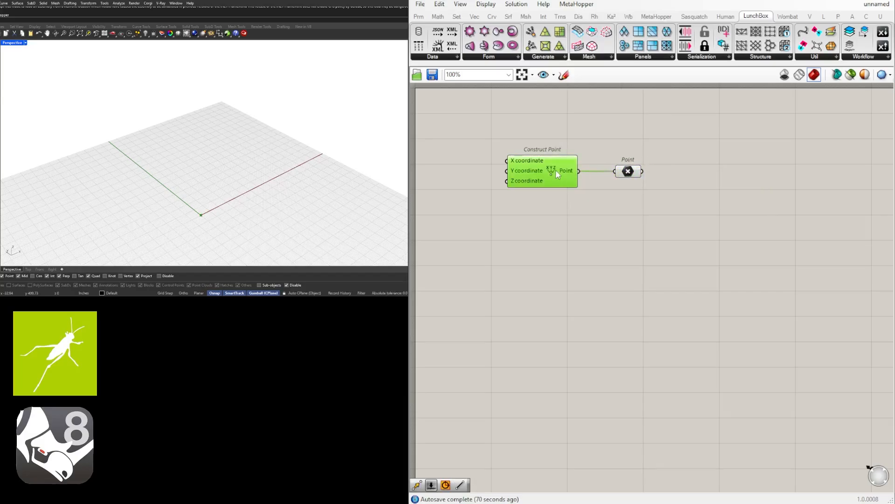
pyautogui.click(629, 172)
pyautogui.click(696, 200)
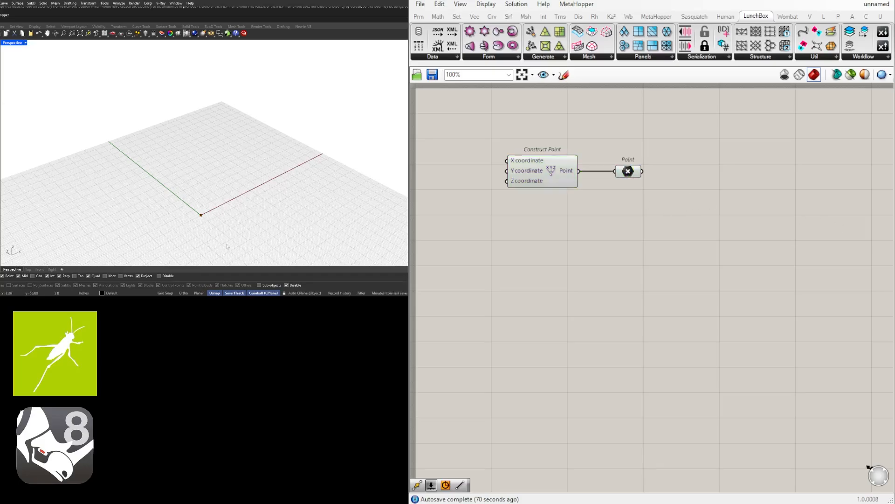
# - Add a Move component and connect the Point parameter to its Geometry input
pyautogui.moveTo(698, 265); pyautogui.dragTo(679, 264, button='right')
pyautogui.moveTo(705, 215); pyautogui.dragTo(662, 215, button='right')
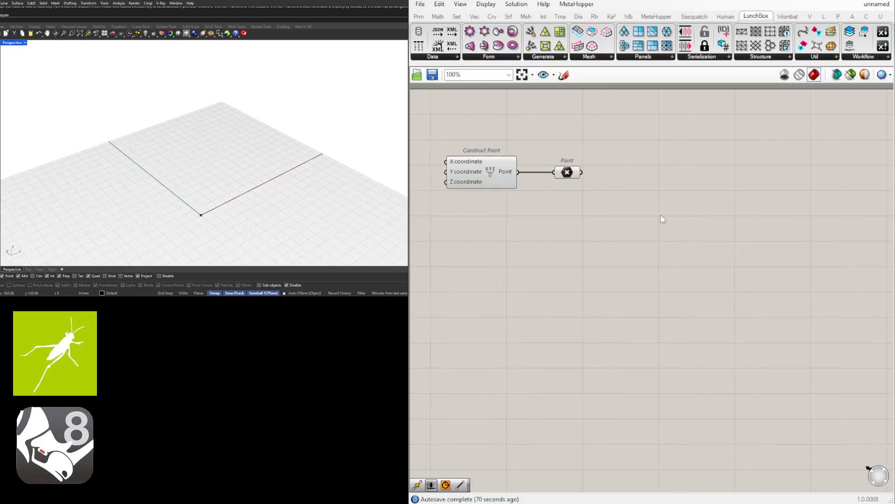
pyautogui.doubleClick(661, 215)
pyautogui.write('MOVE')
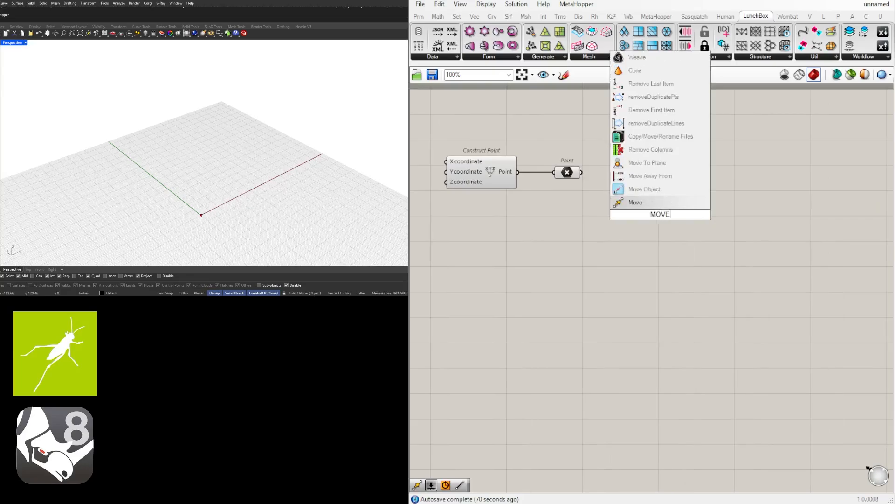
pyautogui.press('Return')
pyautogui.moveTo(582, 172); pyautogui.dragTo(664, 205)
# - Add a Unit X vector component and connect its Unit vector output to the Move component's Motion input
pyautogui.doubleClick(555, 208)
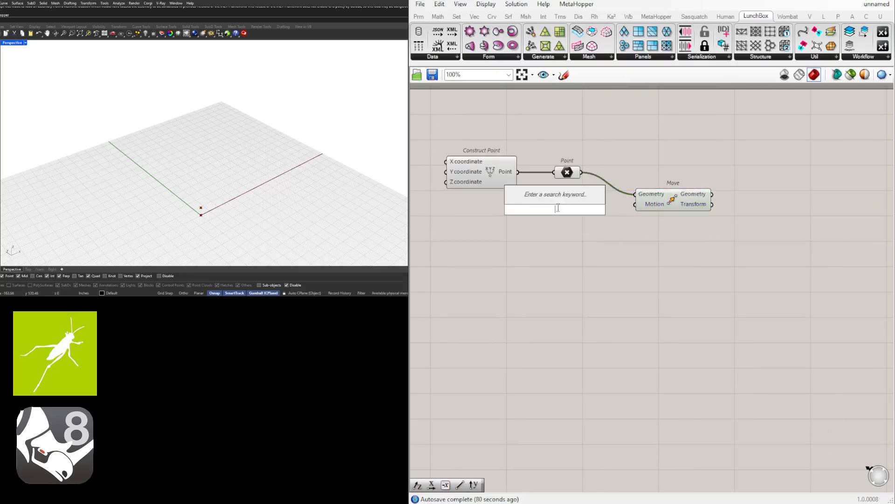
pyautogui.write('X')
pyautogui.click(568, 198)
pyautogui.moveTo(579, 207); pyautogui.dragTo(637, 205)
pyautogui.moveTo(662, 200); pyautogui.dragTo(657, 197)
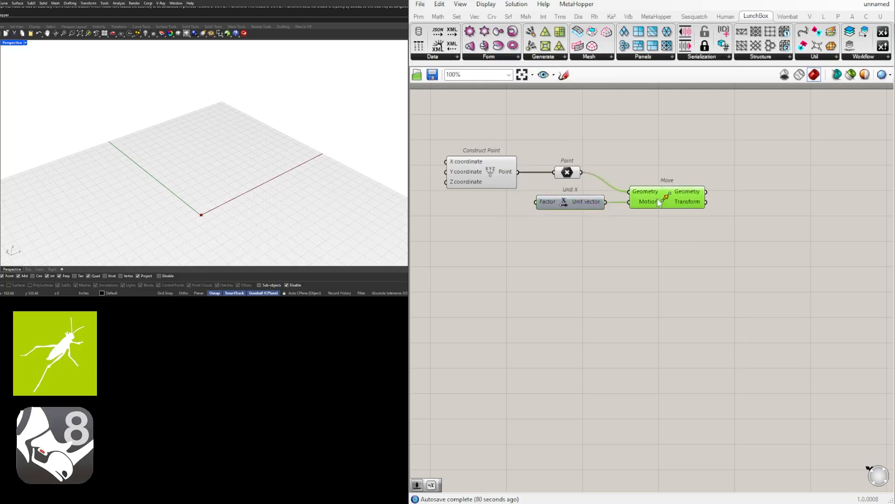
# - Add a number slider set to 120.00, connect it to the Unit X Factor input, and tidy the Construct Point component's placement
pyautogui.moveTo(478, 227); pyautogui.dragTo(582, 221, button='right')
pyautogui.doubleClick(581, 200)
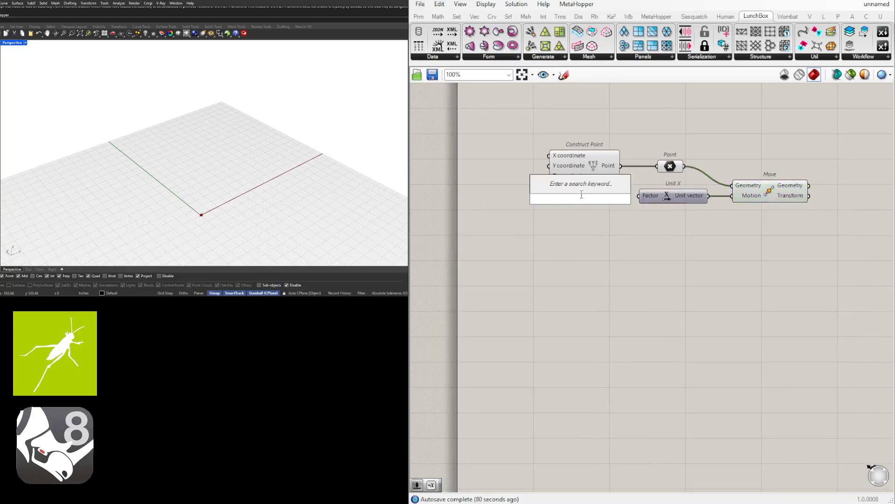
pyautogui.write('120')
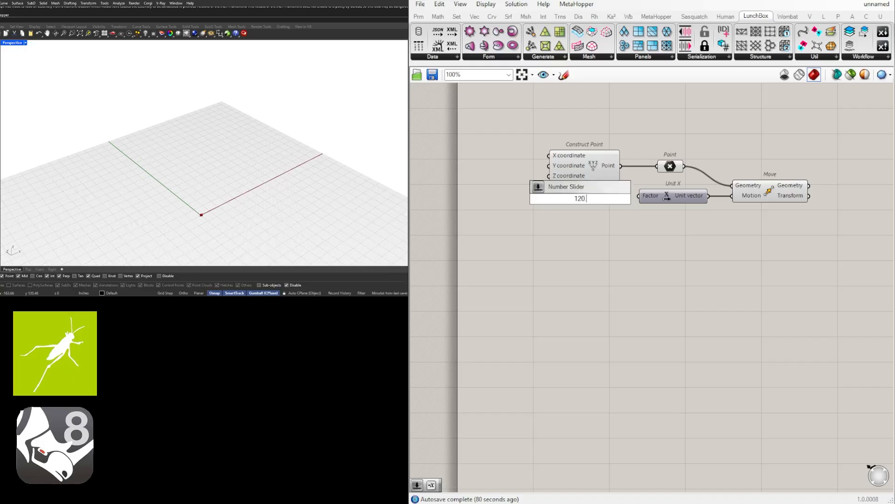
pyautogui.write('.00')
pyautogui.press('Return')
pyautogui.scroll(2, 607, 199)
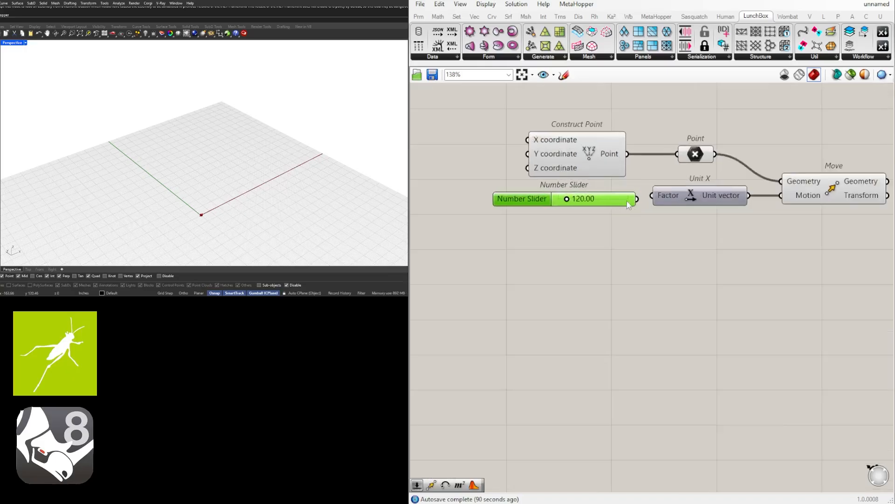
pyautogui.moveTo(640, 204); pyautogui.dragTo(616, 197)
pyautogui.moveTo(608, 162); pyautogui.dragTo(588, 147)
pyautogui.click(625, 125)
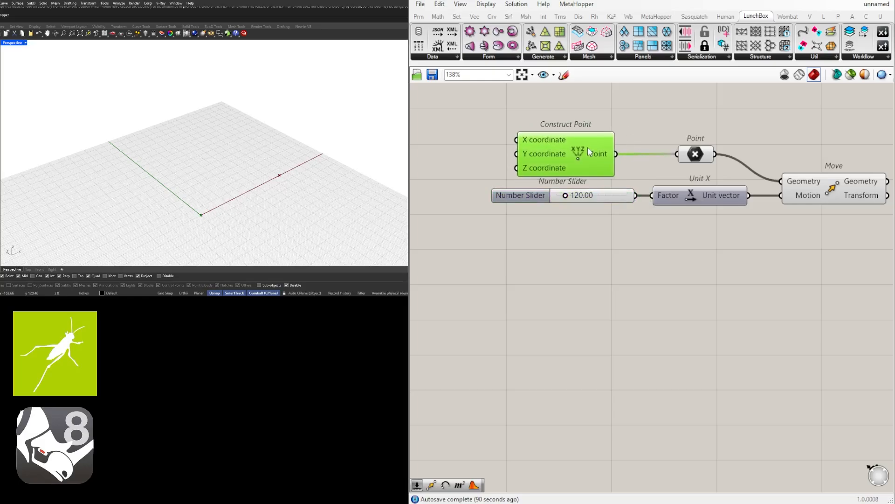
# - Check the Draw Full Names display option and highlight the Move and Point components to inspect both points in the viewport
pyautogui.click(770, 145)
pyautogui.scroll(-1, 737, 210)
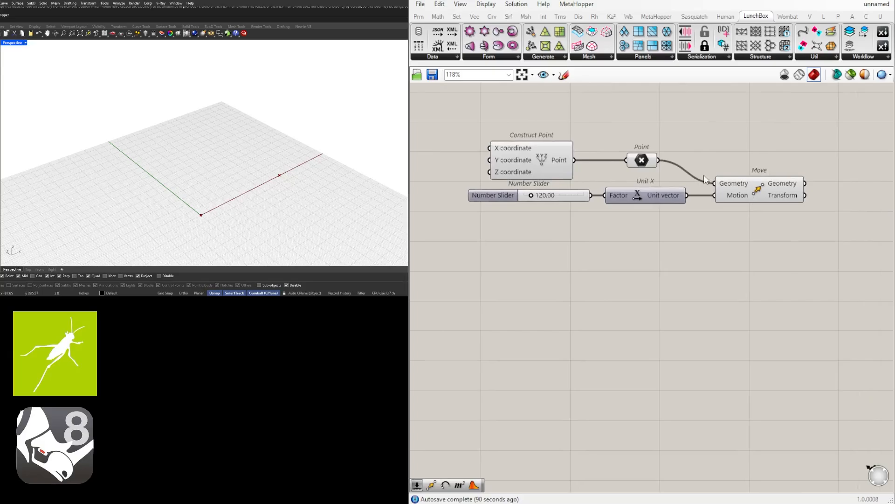
pyautogui.click(485, 5)
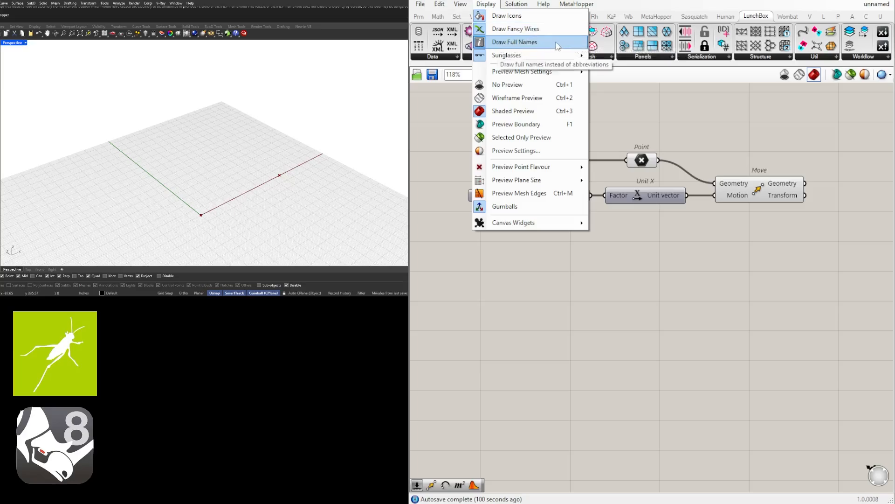
pyautogui.click(732, 129)
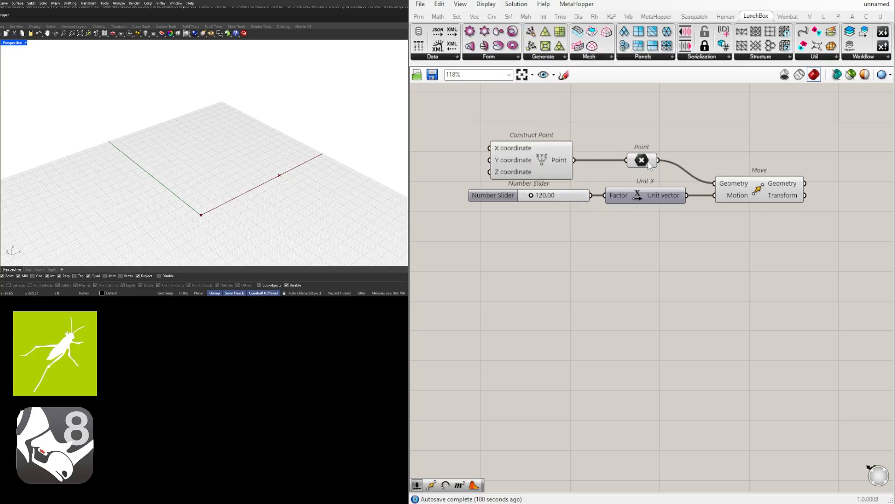
pyautogui.click(751, 192)
pyautogui.moveTo(783, 181); pyautogui.dragTo(626, 181, button='right')
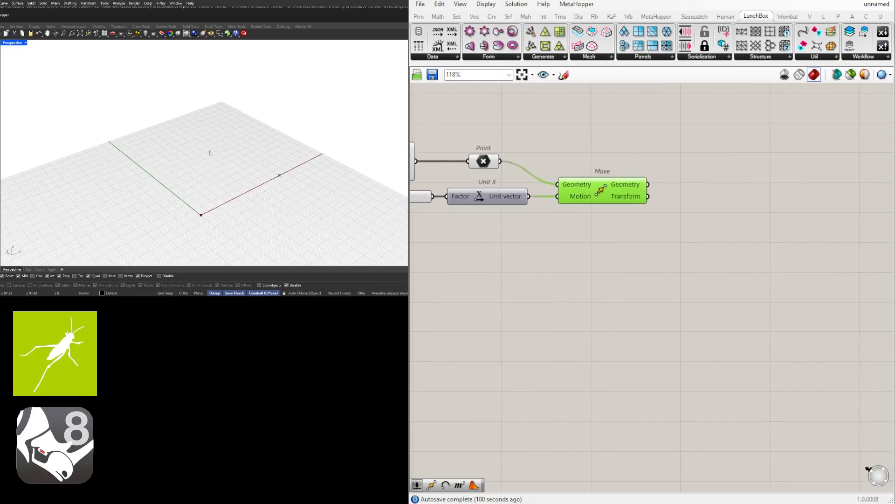
pyautogui.moveTo(682, 207); pyautogui.dragTo(729, 202, button='right')
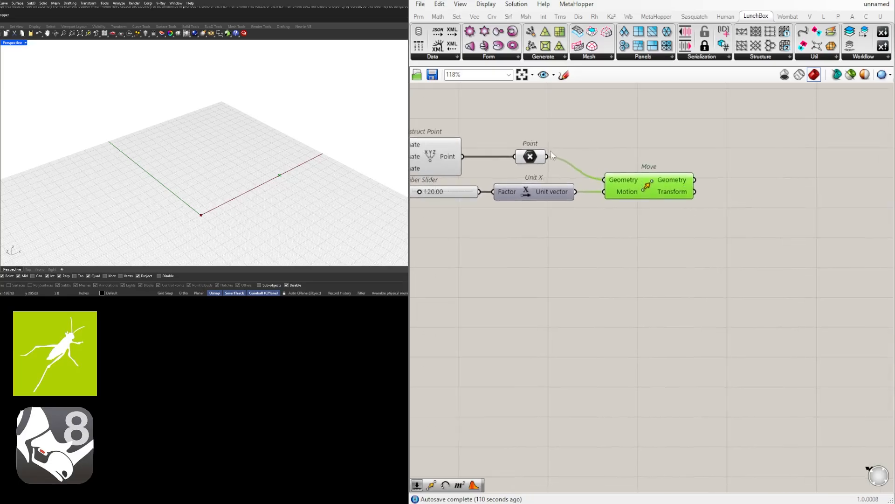
pyautogui.keyDown('shift'); pyautogui.click(537, 155); pyautogui.keyUp('shift')
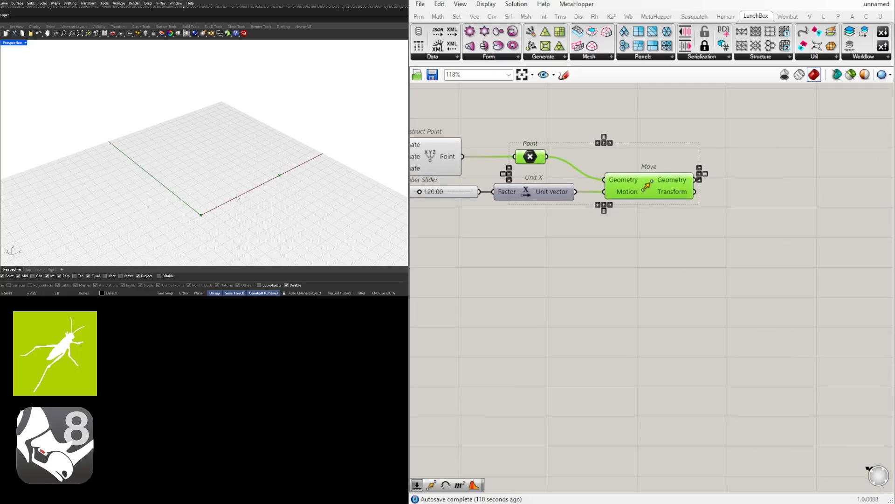
pyautogui.click(728, 239)
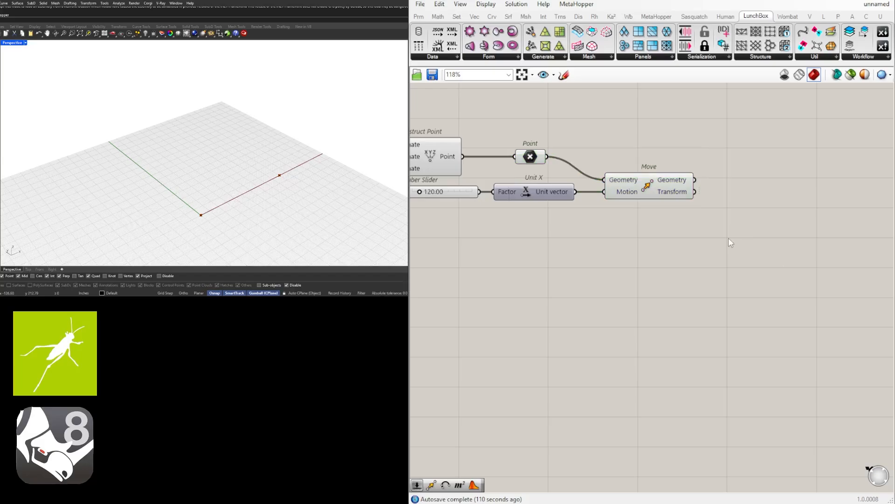
# - Add an Average component and connect both the Point parameter and the Move Geometry output to its Input
pyautogui.doubleClick(755, 182)
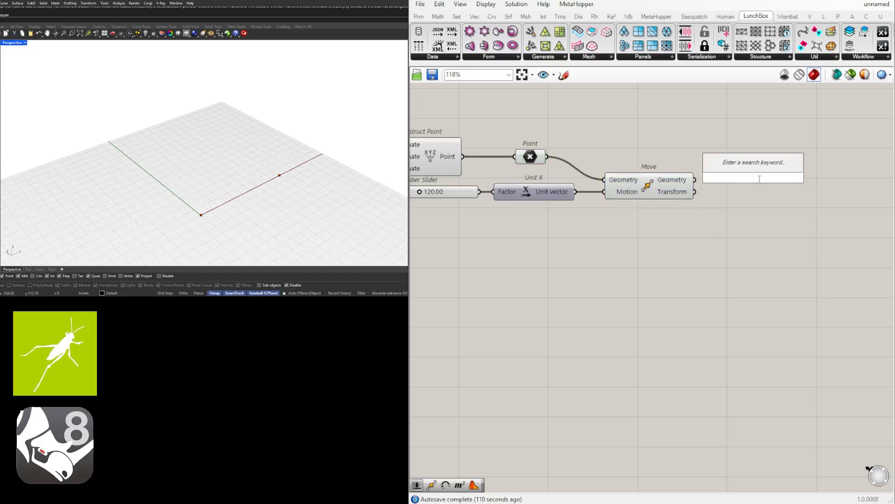
pyautogui.write('AVERA')
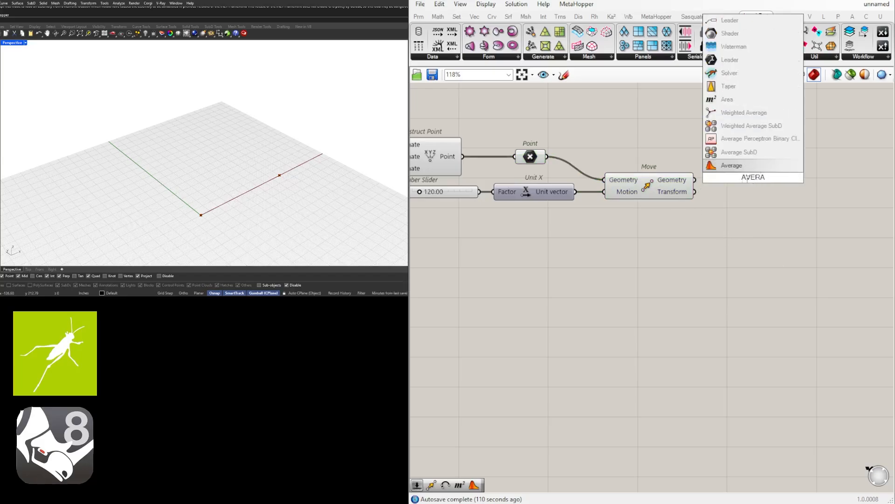
pyautogui.press('Return')
pyautogui.moveTo(749, 182); pyautogui.dragTo(819, 169)
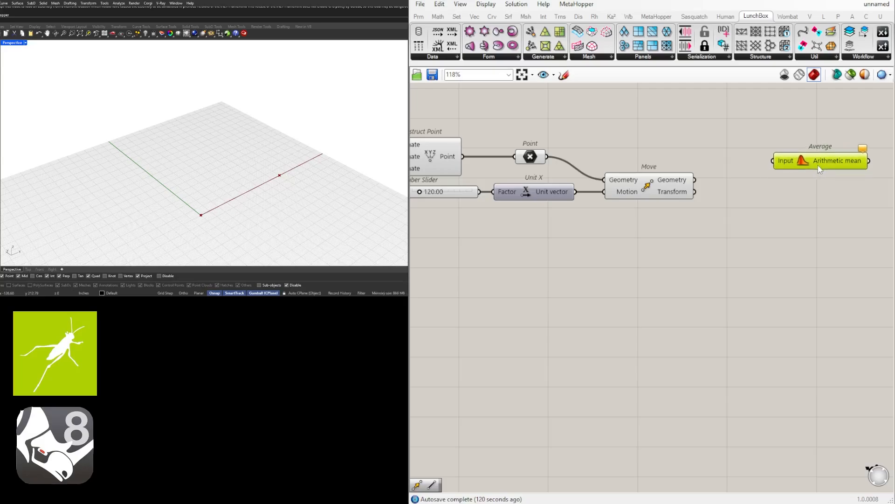
pyautogui.moveTo(548, 157); pyautogui.dragTo(773, 161)
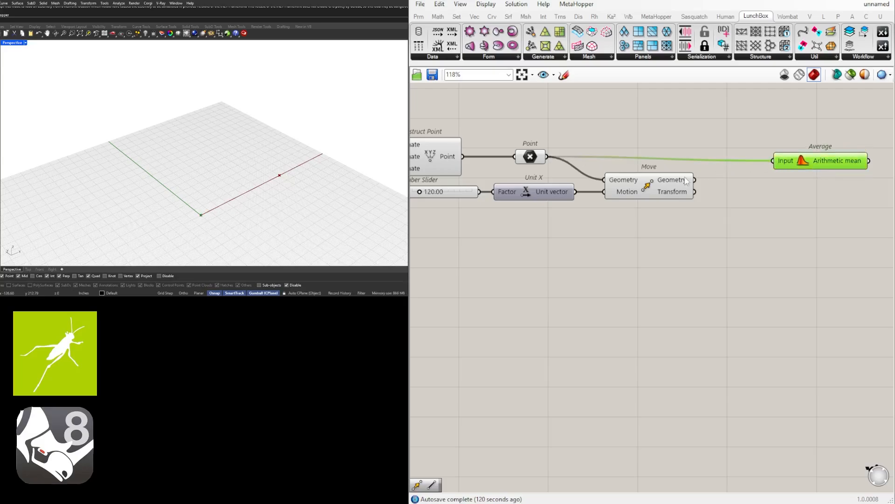
pyautogui.moveTo(694, 180); pyautogui.dragTo(775, 159)
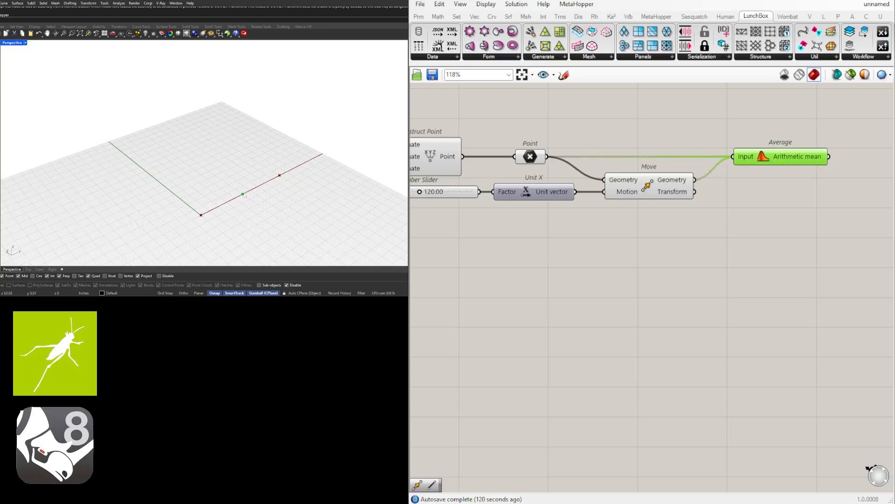
# - Add a second Move component and connect the Average component's Arithmetic mean output to its Geometry input
pyautogui.moveTo(733, 260); pyautogui.dragTo(630, 240, button='right')
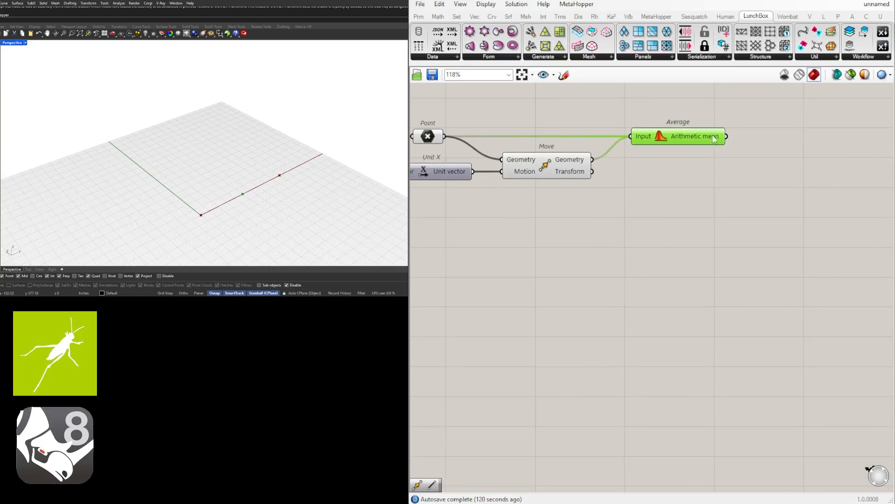
pyautogui.click(793, 210)
pyautogui.doubleClick(813, 220)
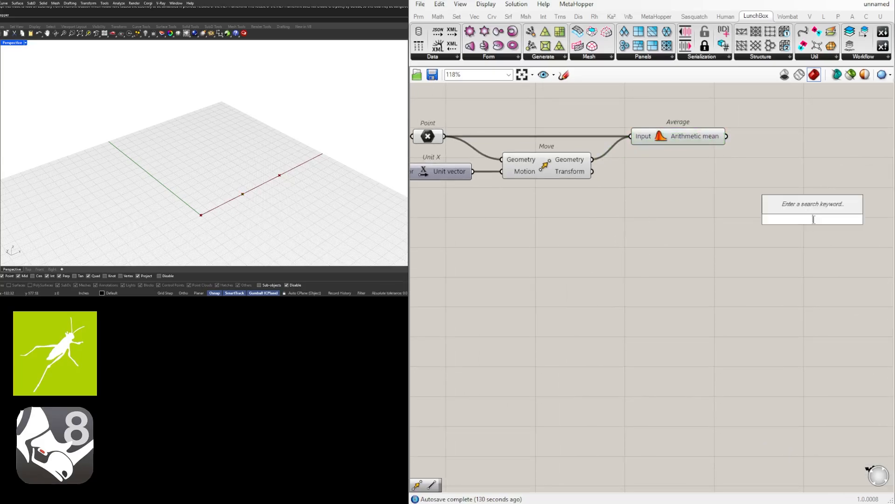
pyautogui.write('MOVE')
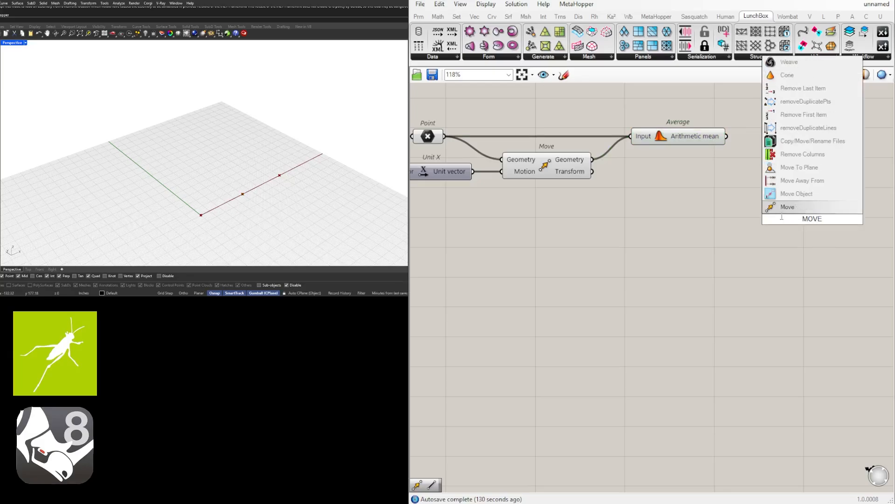
pyautogui.click(787, 207)
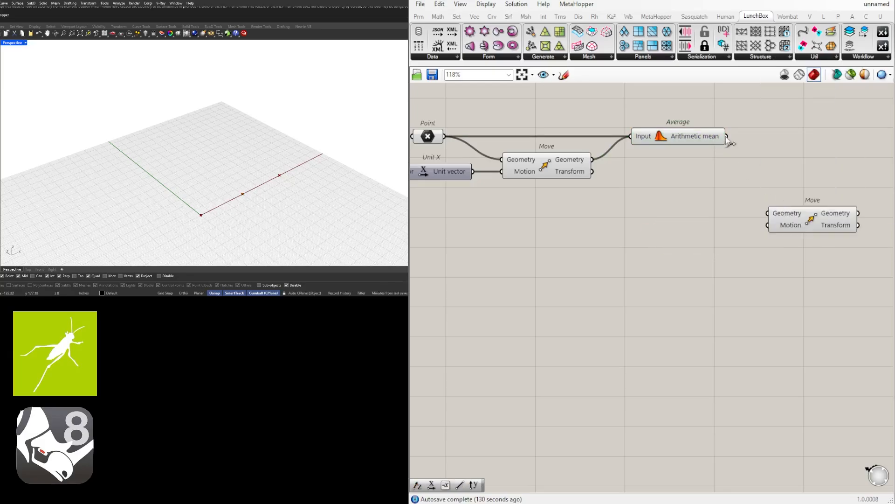
pyautogui.moveTo(727, 137); pyautogui.dragTo(812, 179)
pyautogui.click(649, 200)
# - Add a Unit Z vector connected to the second Move's Motion input, and shift both components farther from the Average component
pyautogui.moveTo(729, 197); pyautogui.dragTo(752, 191, button='right')
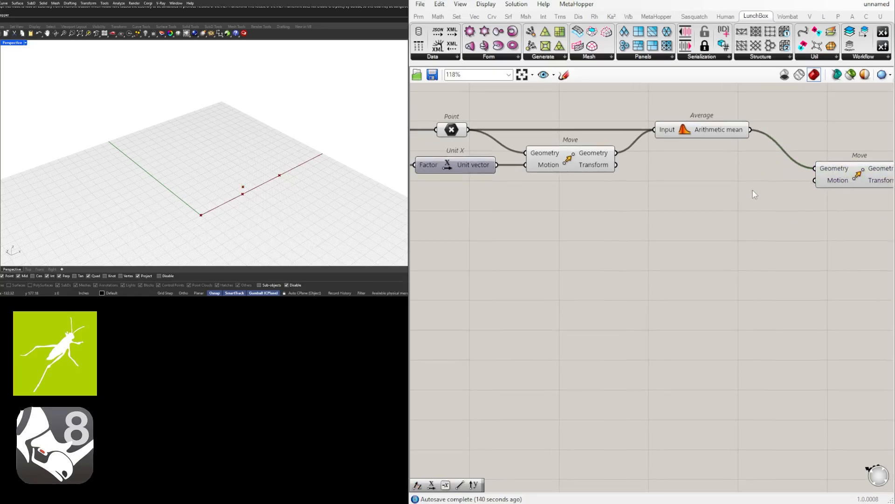
pyautogui.doubleClick(789, 189)
pyautogui.write('z')
pyautogui.press('Return')
pyautogui.moveTo(783, 192); pyautogui.dragTo(768, 180)
pyautogui.click(828, 222)
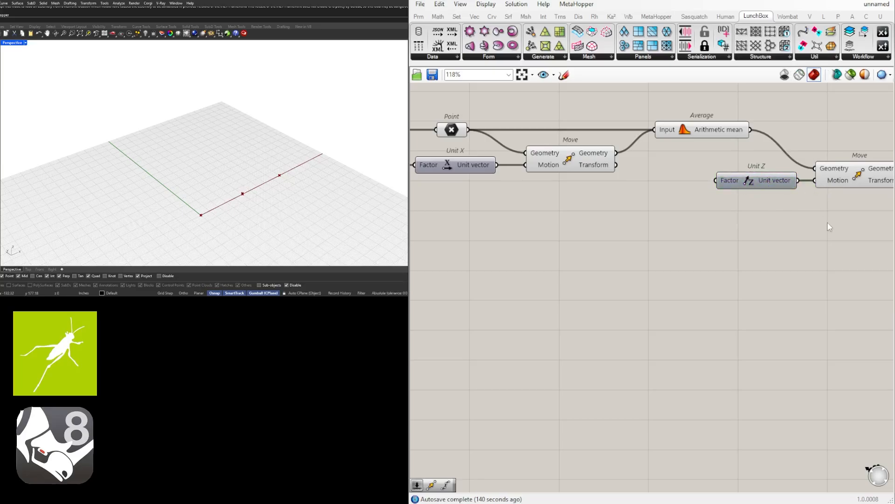
pyautogui.moveTo(868, 229); pyautogui.dragTo(784, 247, button='right')
pyautogui.moveTo(790, 247); pyautogui.dragTo(734, 201)
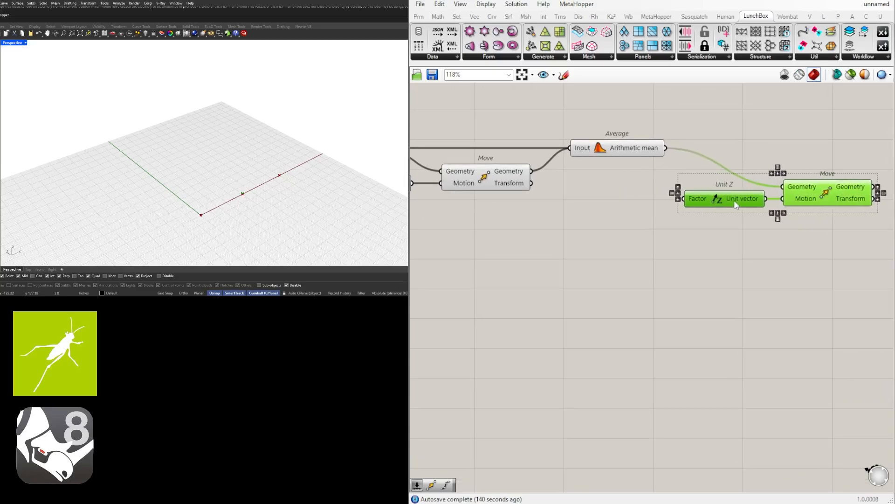
# - Add a number slider with the value 12.00 and connect it to the Unit Z component's Factor input
pyautogui.doubleClick(612, 197)
pyautogui.write('12')
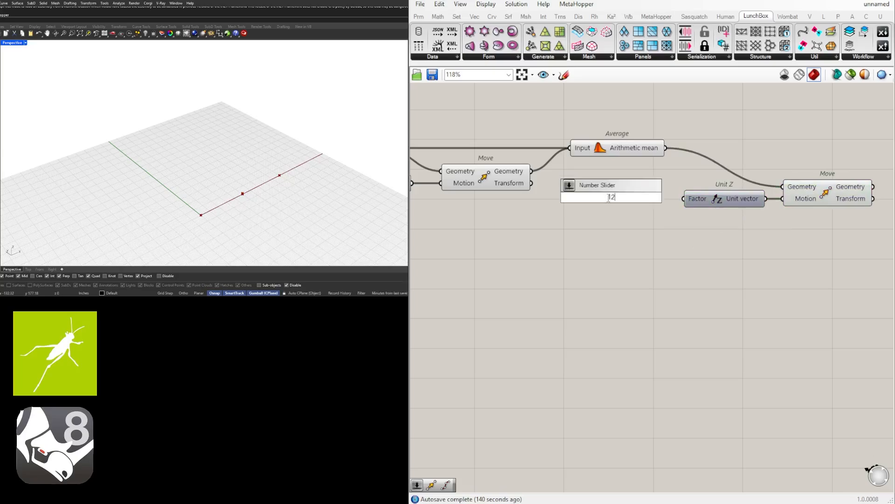
pyautogui.write('.00')
pyautogui.press('Return')
pyautogui.scroll(2, 658, 196)
pyautogui.click(667, 201)
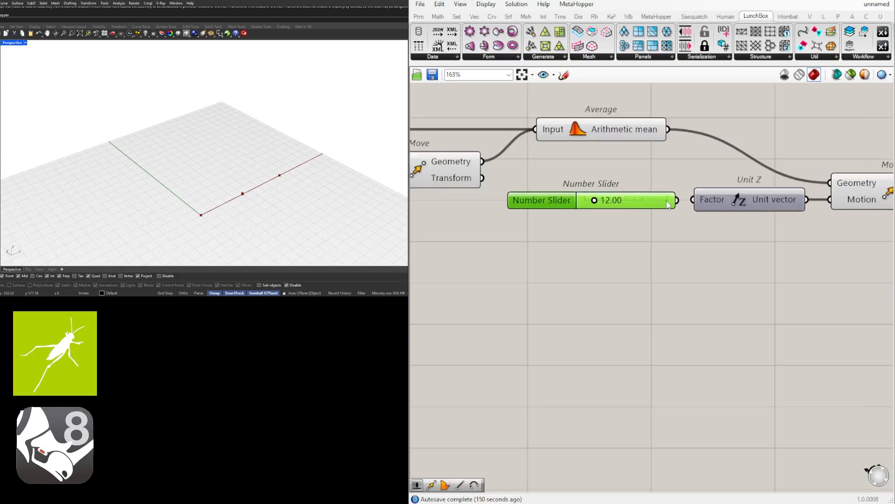
pyautogui.moveTo(678, 201); pyautogui.dragTo(693, 202)
# - Raise the Unit Z factor slider to 20.72
pyautogui.scroll(4, 573, 200)
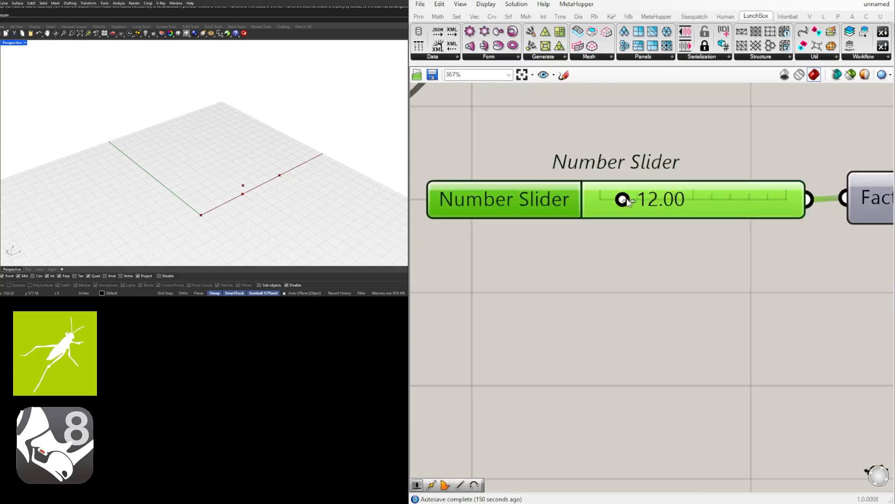
pyautogui.moveTo(624, 200); pyautogui.dragTo(642, 201)
pyautogui.scroll(-8, 635, 201)
pyautogui.scroll(1, 622, 181)
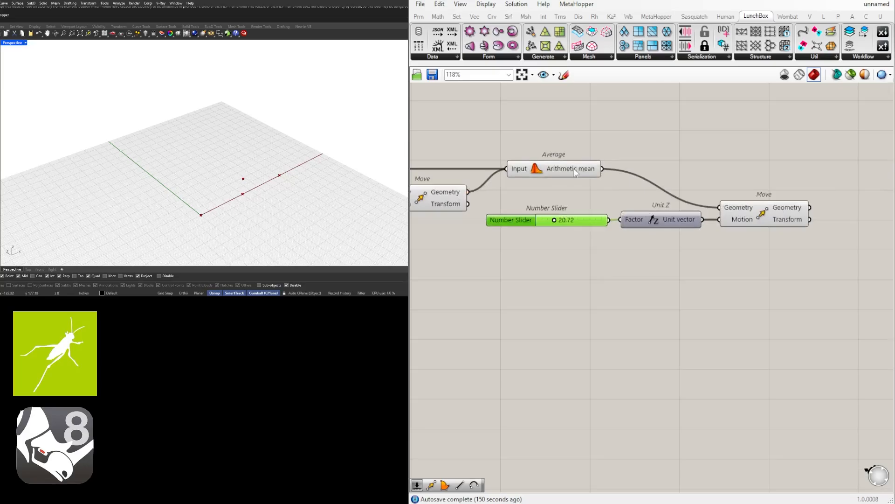
# - Turn off the viewport preview of the Average component
pyautogui.click(563, 167)
pyautogui.scroll(1, 542, 172)
pyautogui.middleClick(541, 172)
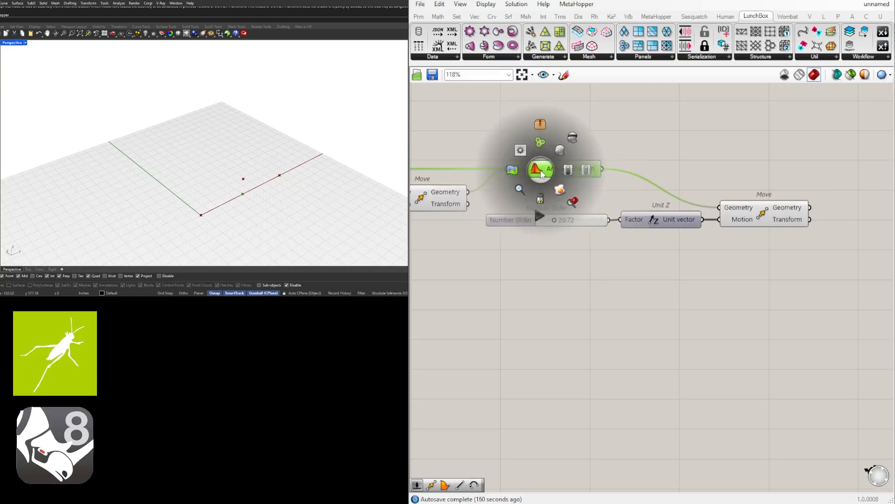
pyautogui.click(573, 138)
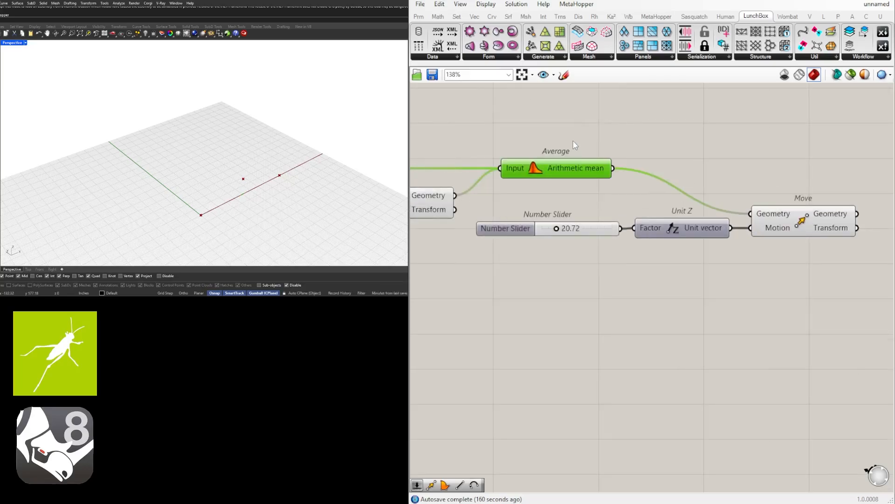
pyautogui.click(674, 141)
# - Add an Arc 3Pt component above the second Move component
pyautogui.scroll(-3, 672, 150)
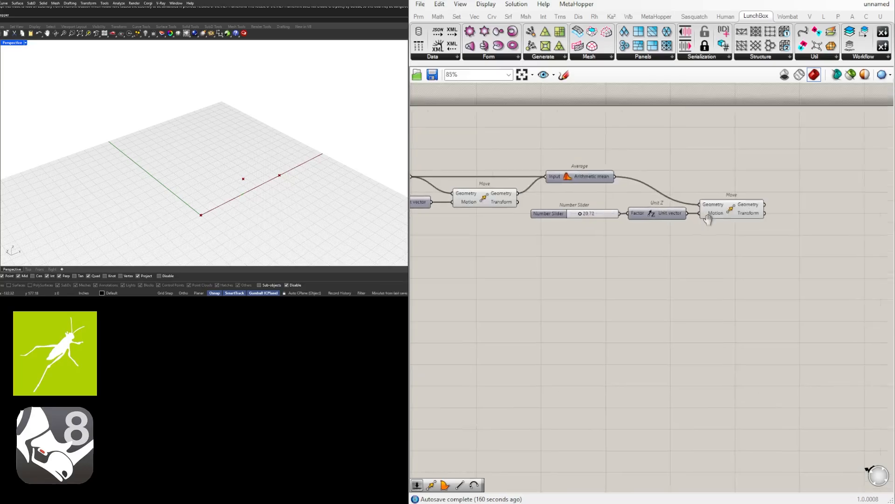
pyautogui.doubleClick(673, 185)
pyautogui.write('AT')
pyautogui.press('BackSpace')
pyautogui.write('RC')
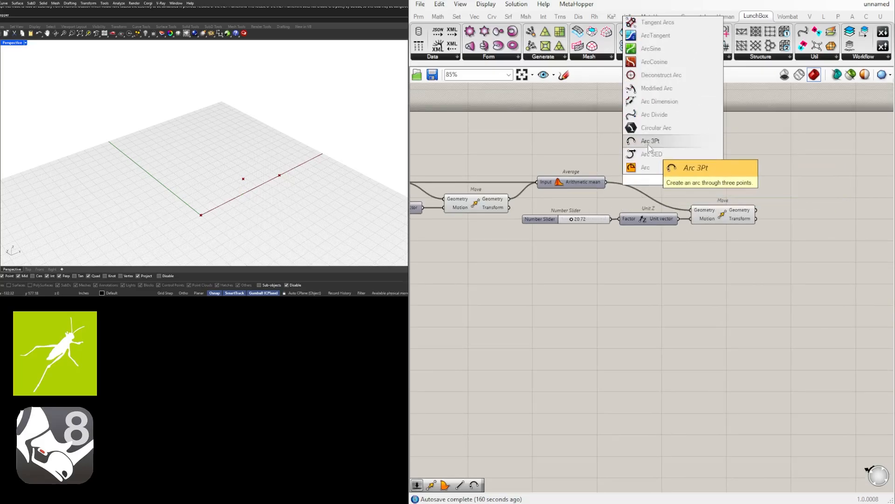
pyautogui.click(650, 142)
# - Shift the Z slider, Unit Z and second Move components lower, and place Arc 3Pt beyond the second Move
pyautogui.moveTo(792, 275); pyautogui.dragTo(539, 202)
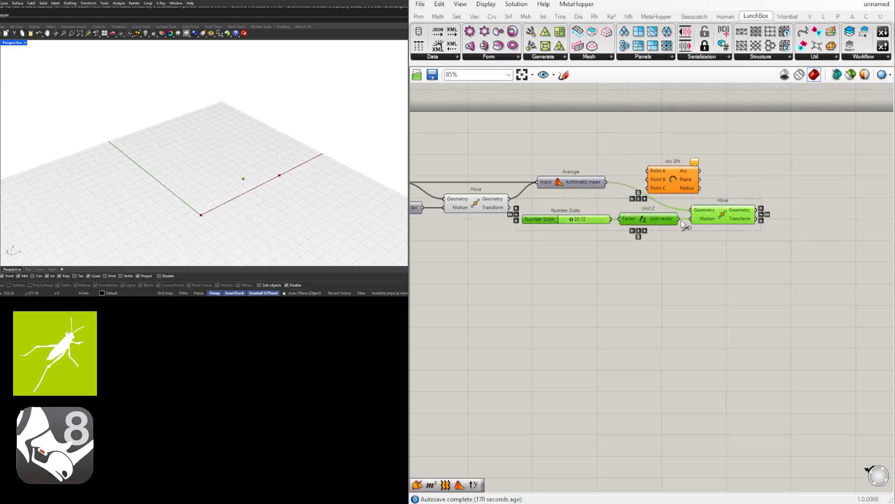
pyautogui.moveTo(717, 218); pyautogui.dragTo(722, 247)
pyautogui.click(701, 210)
pyautogui.moveTo(673, 180); pyautogui.dragTo(816, 206)
# - Line up Arc 3Pt with the Point parameter and connect the Point output to its Point A input
pyautogui.scroll(-2, 539, 201)
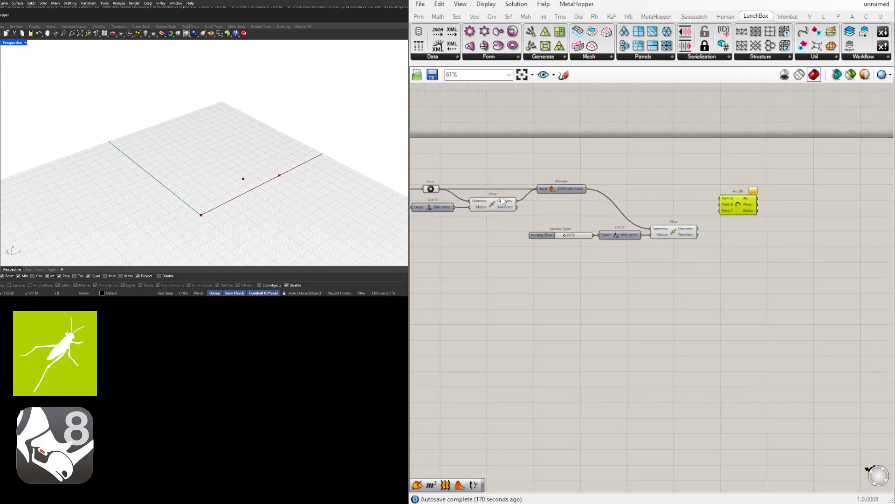
pyautogui.moveTo(449, 186); pyautogui.dragTo(485, 181, button='right')
pyautogui.click(469, 182)
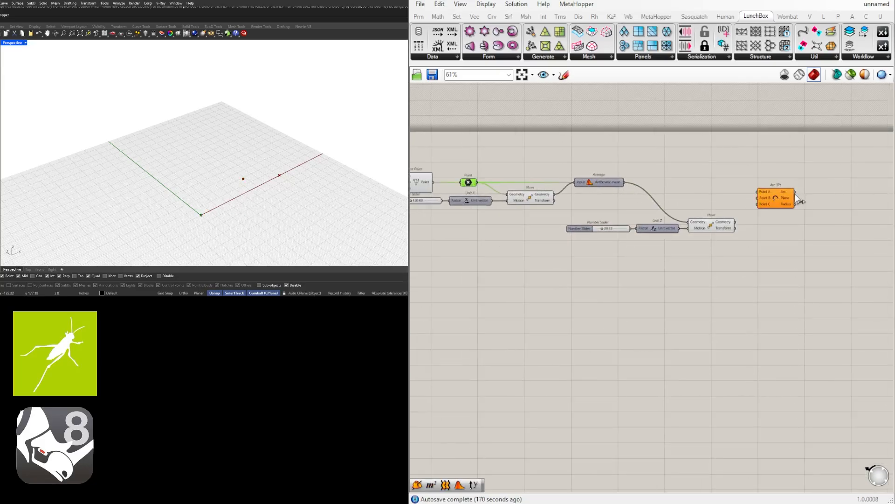
pyautogui.moveTo(774, 197); pyautogui.dragTo(774, 177)
pyautogui.moveTo(477, 182); pyautogui.dragTo(779, 195)
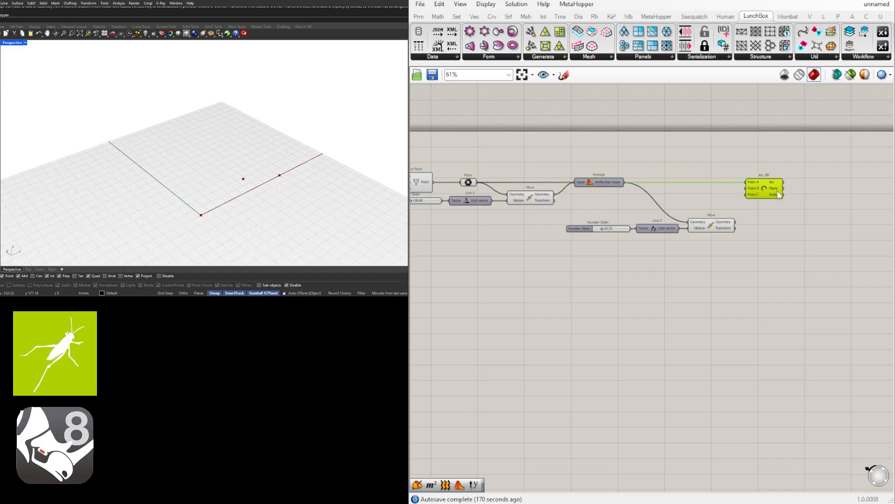
# - Connect the second Move's Geometry output to Arc 3Pt's Point B and the first Move's Geometry output to Point C
pyautogui.click(723, 226)
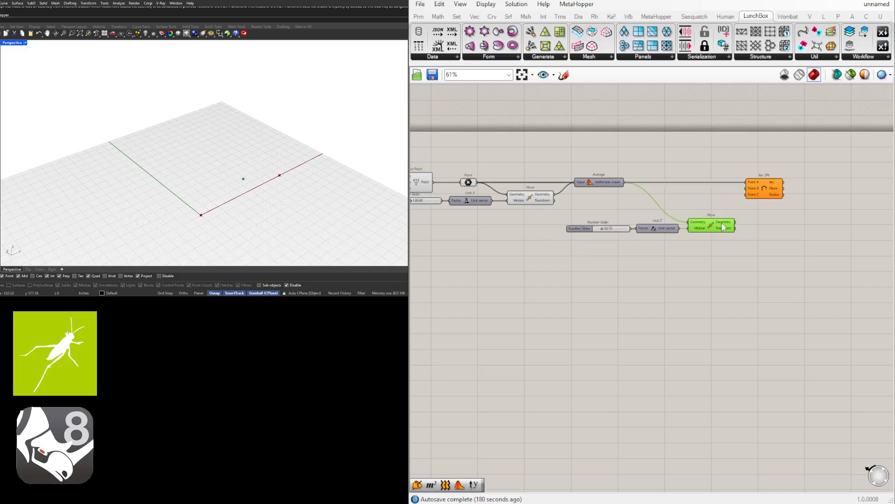
pyautogui.moveTo(768, 190); pyautogui.dragTo(825, 191)
pyautogui.click(794, 226)
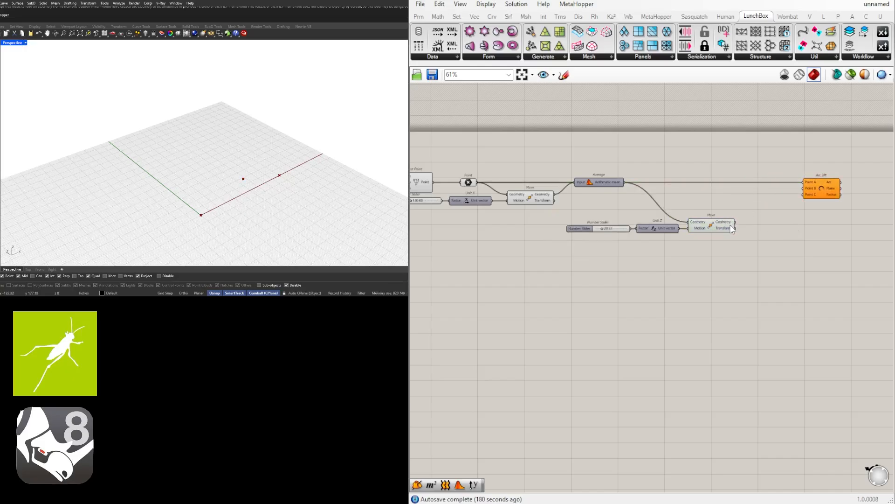
pyautogui.moveTo(736, 225); pyautogui.dragTo(805, 188)
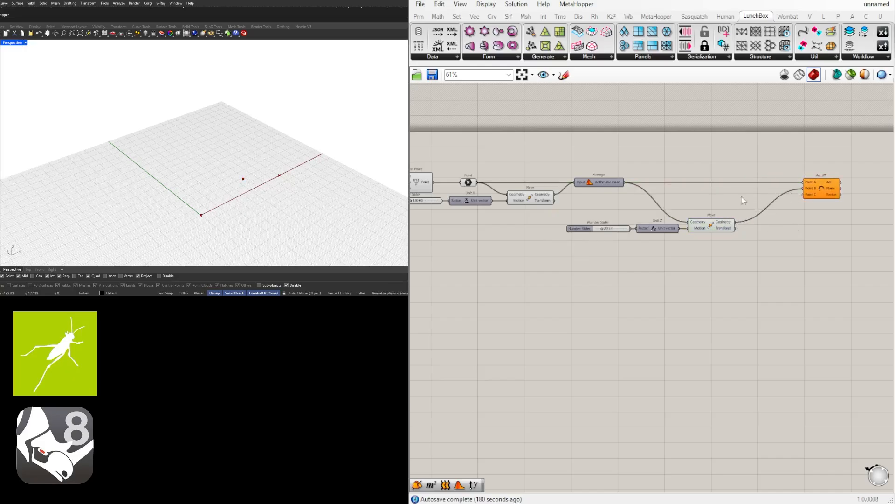
pyautogui.click(540, 199)
pyautogui.moveTo(555, 197); pyautogui.dragTo(805, 194)
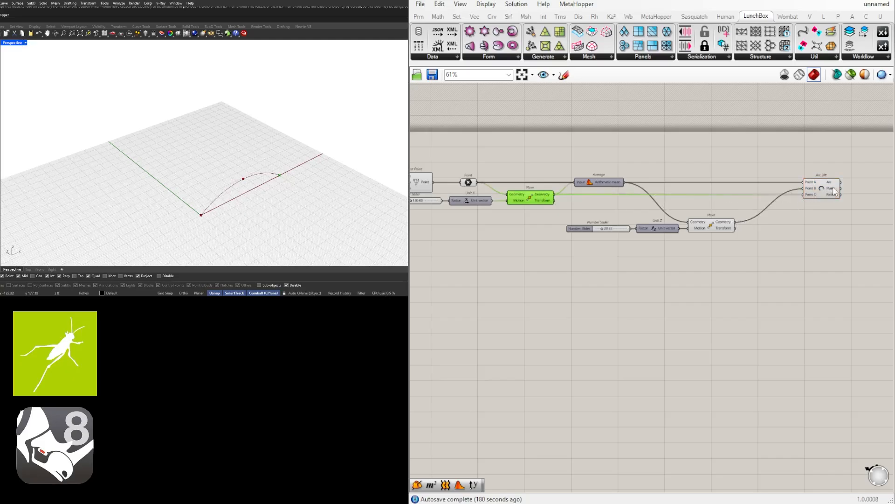
pyautogui.click(819, 238)
# - Raise the Unit X slider to lengthen the arc's span and set the Unit Z slider to 23.87
pyautogui.scroll(3, 502, 161)
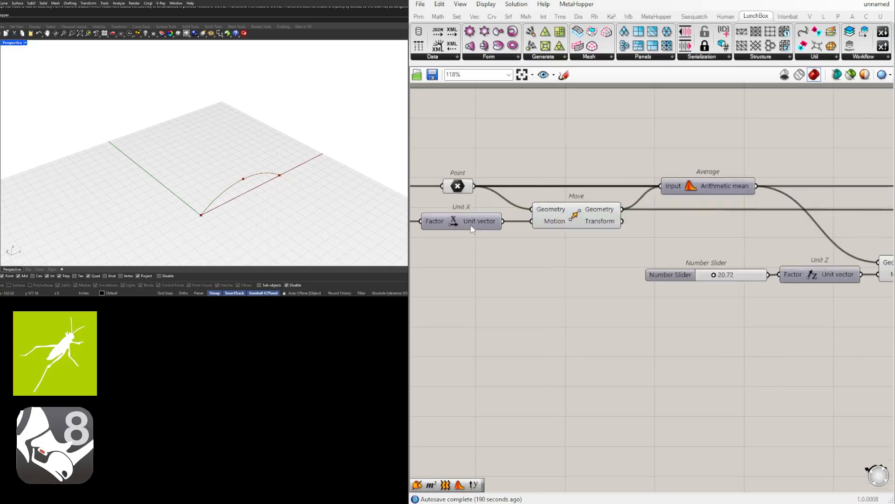
pyautogui.moveTo(489, 199); pyautogui.dragTo(496, 200)
pyautogui.scroll(-2, 793, 268)
pyautogui.moveTo(795, 267); pyautogui.dragTo(652, 260, button='right')
pyautogui.scroll(2, 672, 256)
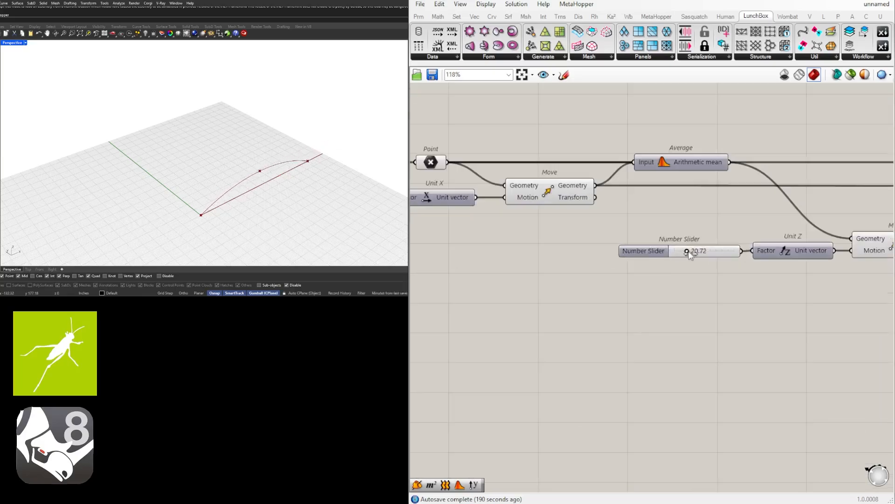
pyautogui.scroll(1, 689, 251)
pyautogui.moveTo(689, 252); pyautogui.dragTo(691, 252)
pyautogui.scroll(-3, 703, 267)
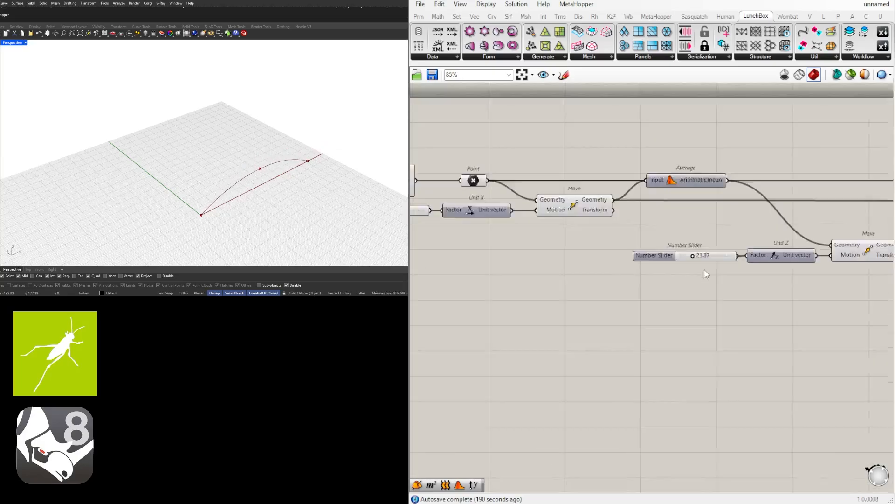
# - Move Arc 3Pt closer to the second Move component and select it to highlight the arc in the viewport
pyautogui.scroll(-1, 706, 271)
pyautogui.moveTo(788, 280); pyautogui.dragTo(650, 282, button='right')
pyautogui.scroll(-1, 809, 264)
pyautogui.moveTo(809, 264); pyautogui.dragTo(710, 256, button='right')
pyautogui.moveTo(722, 217); pyautogui.dragTo(679, 221)
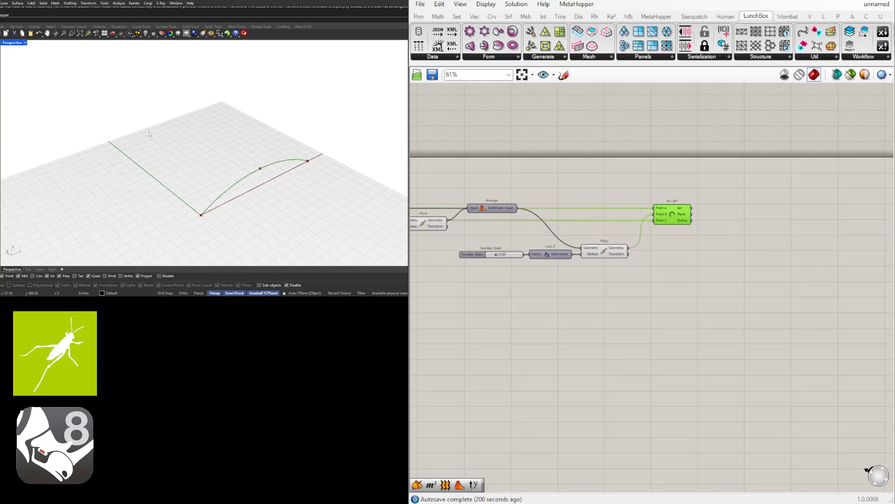
pyautogui.click(818, 245)
pyautogui.moveTo(680, 211); pyautogui.dragTo(718, 206, button='right')
pyautogui.click(711, 210)
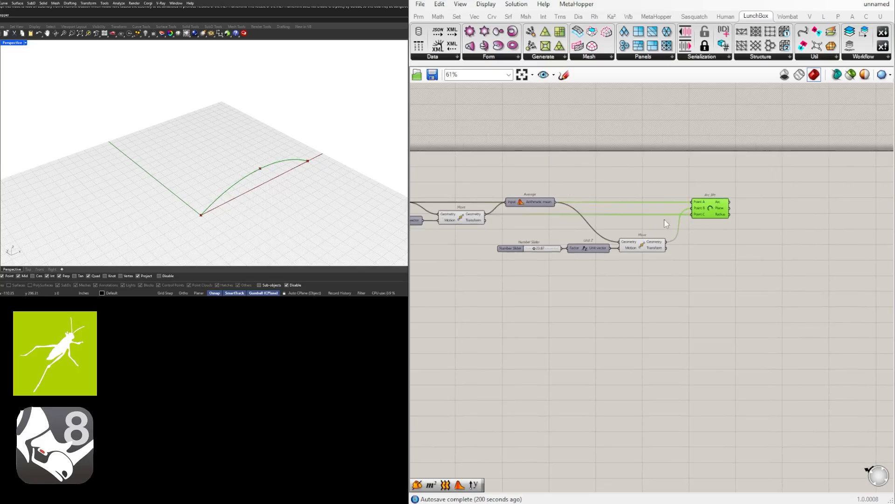
# - Turn off the viewport preview of the second Move component, the Point parameter and the first Move component
pyautogui.moveTo(544, 228); pyautogui.dragTo(568, 208, button='right')
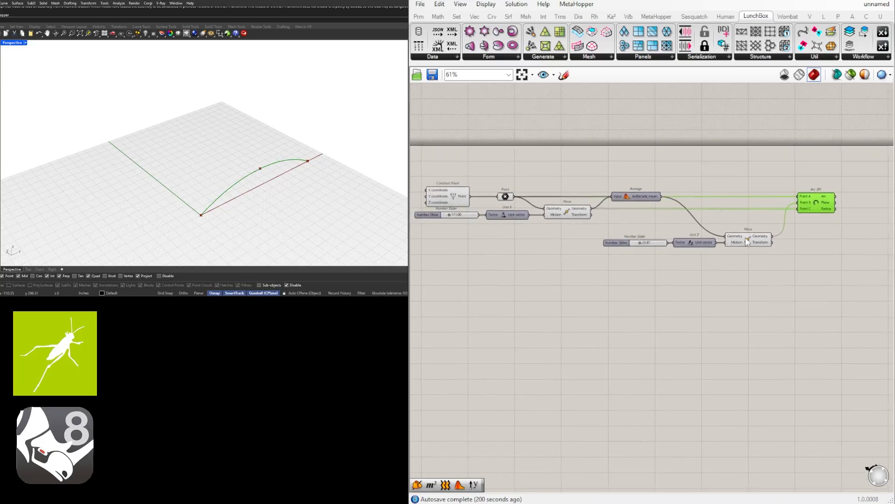
pyautogui.click(746, 240)
pyautogui.middleClick(763, 242)
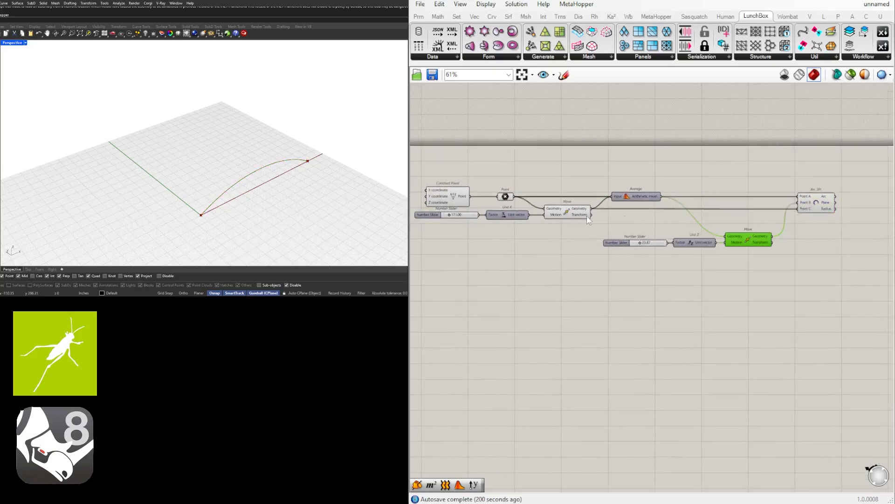
pyautogui.moveTo(598, 229); pyautogui.dragTo(508, 177)
pyautogui.middleClick(511, 178)
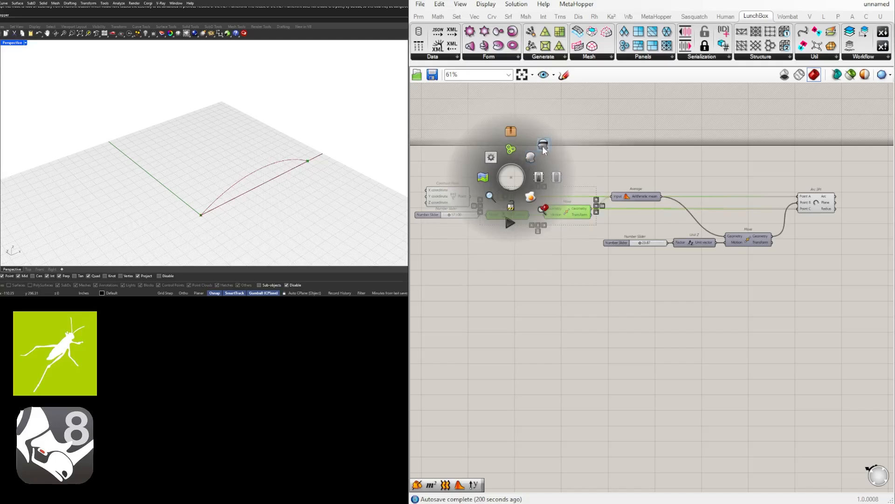
pyautogui.click(543, 146)
pyautogui.click(690, 169)
# - Turn off the viewport preview of the Construct Point component
pyautogui.moveTo(727, 192); pyautogui.dragTo(640, 191, button='right')
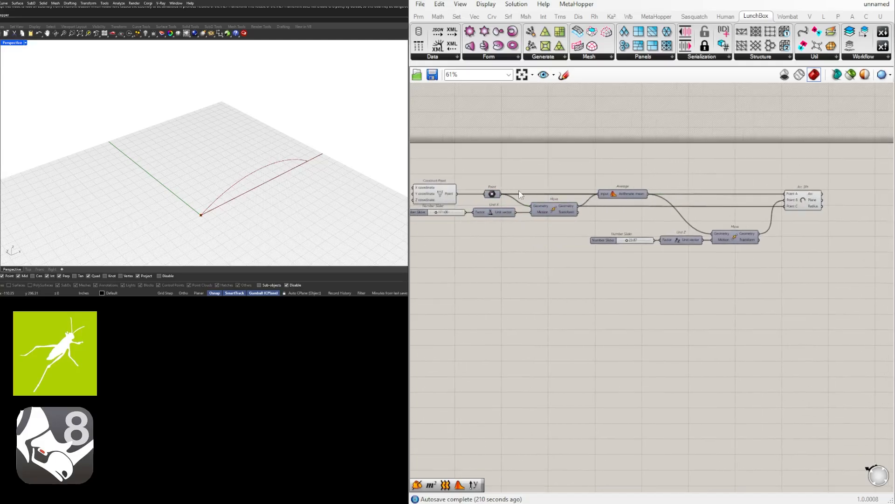
pyautogui.click(434, 188)
pyautogui.middleClick(434, 188)
pyautogui.click(465, 154)
# - Add a Divide Curve component and connect Arc 3Pt's Arc output to its Curve input
pyautogui.moveTo(708, 166); pyautogui.dragTo(617, 169, button='right')
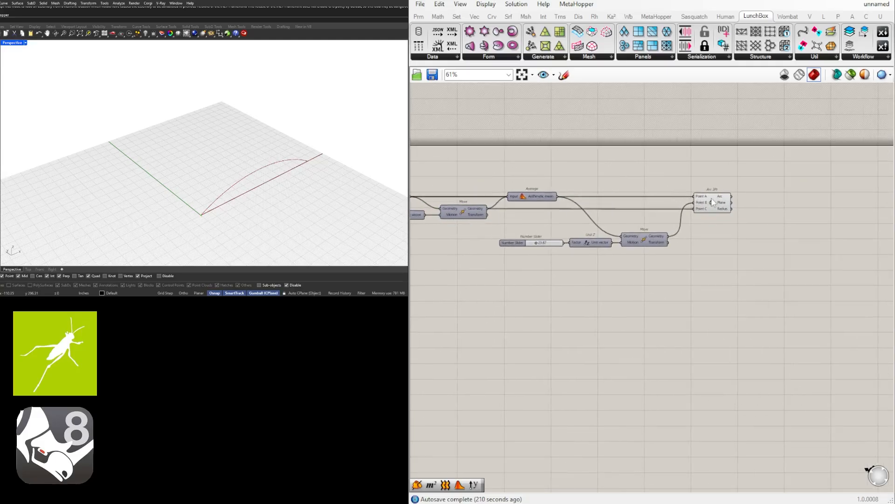
pyautogui.click(713, 205)
pyautogui.doubleClick(801, 218)
pyautogui.write('DIVI')
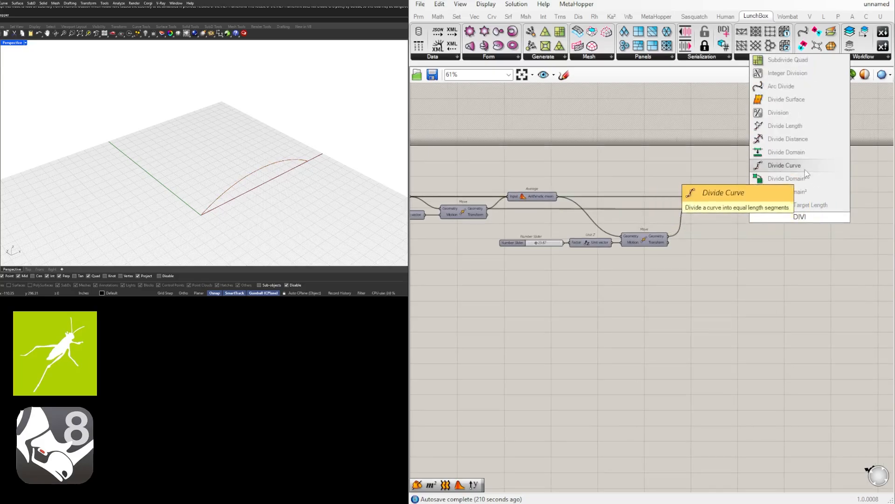
pyautogui.click(784, 165)
pyautogui.moveTo(731, 196); pyautogui.dragTo(824, 239)
# - Add a number slider with the value 10, place it beside Divide Curve and connect it to the Count input
pyautogui.click(756, 256)
pyautogui.doubleClick(736, 250)
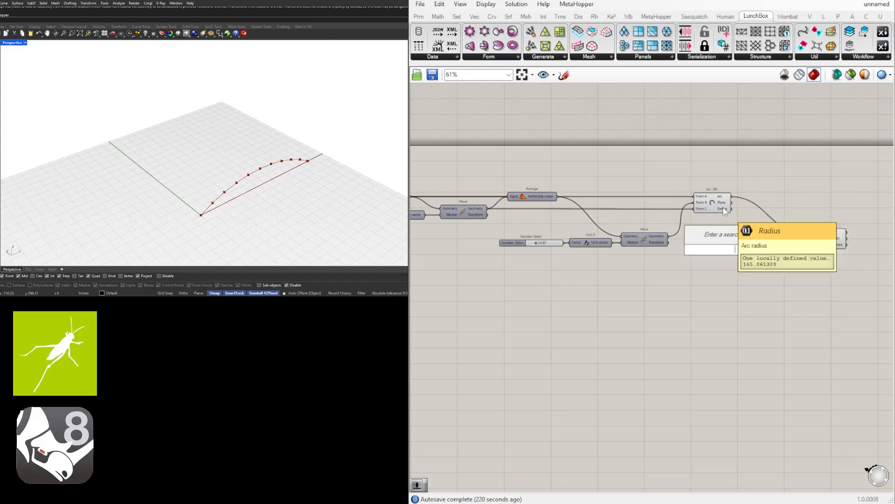
pyautogui.write('10')
pyautogui.press('Return')
pyautogui.scroll(5, 727, 210)
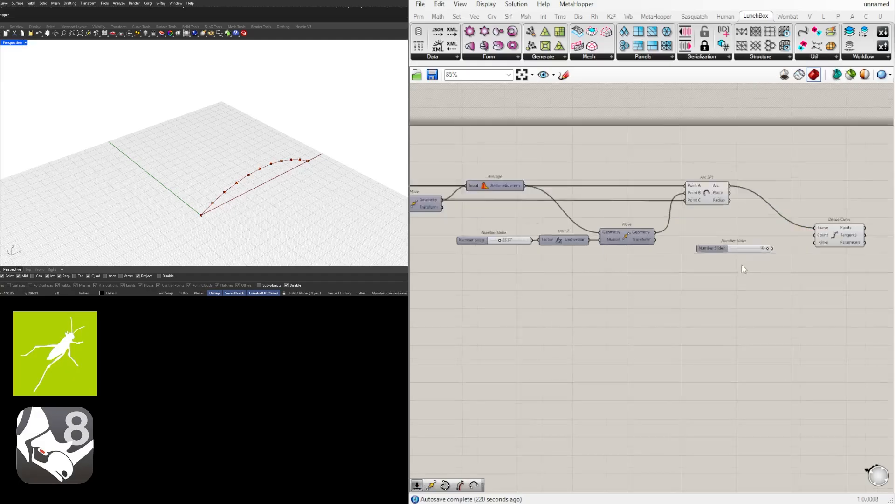
pyautogui.click(812, 220)
pyautogui.moveTo(812, 221); pyautogui.dragTo(813, 214)
pyautogui.scroll(2, 679, 223)
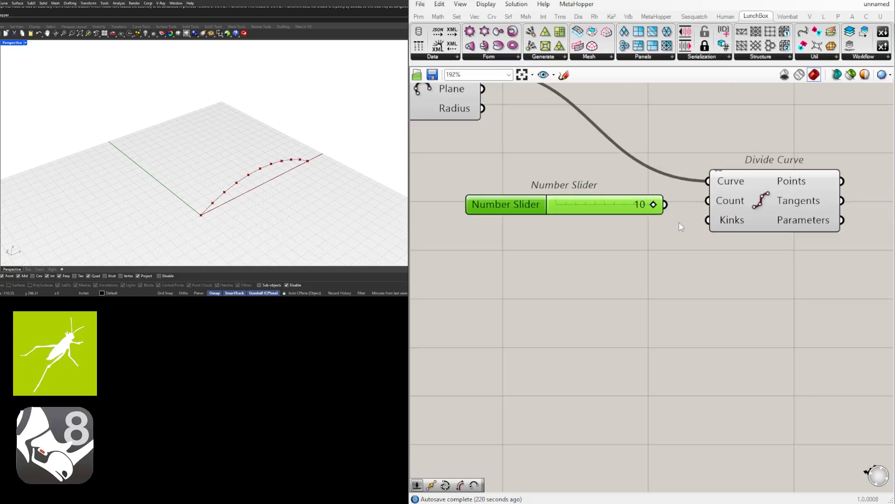
pyautogui.moveTo(681, 211); pyautogui.dragTo(722, 207)
pyautogui.scroll(-7, 616, 268)
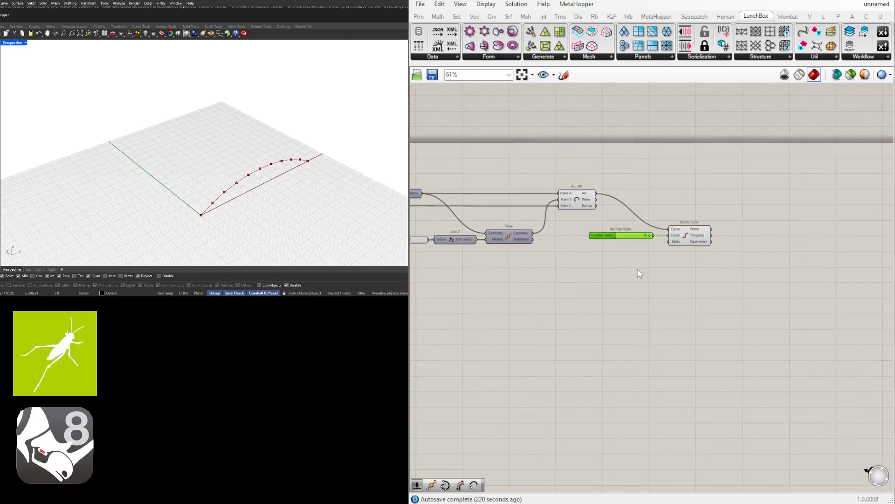
# - Add a third Move component beyond Divide Curve and connect Divide Curve's Points output to its Geometry input
pyautogui.click(691, 232)
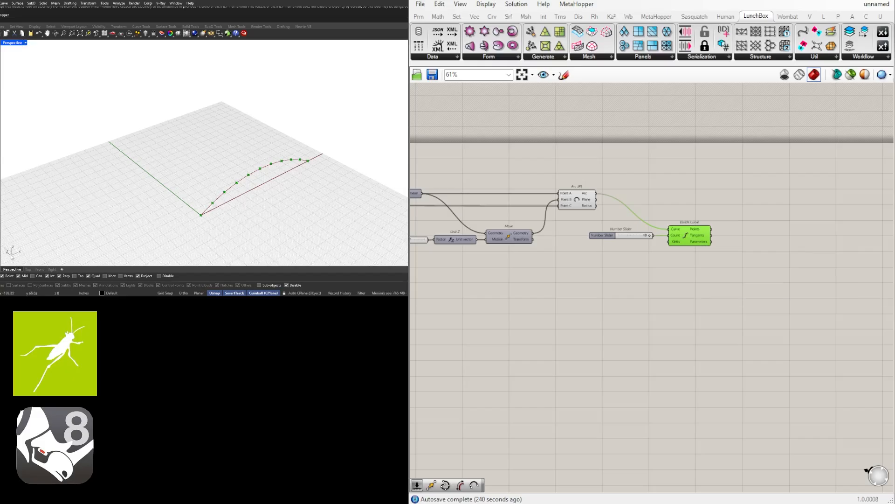
pyautogui.doubleClick(667, 297)
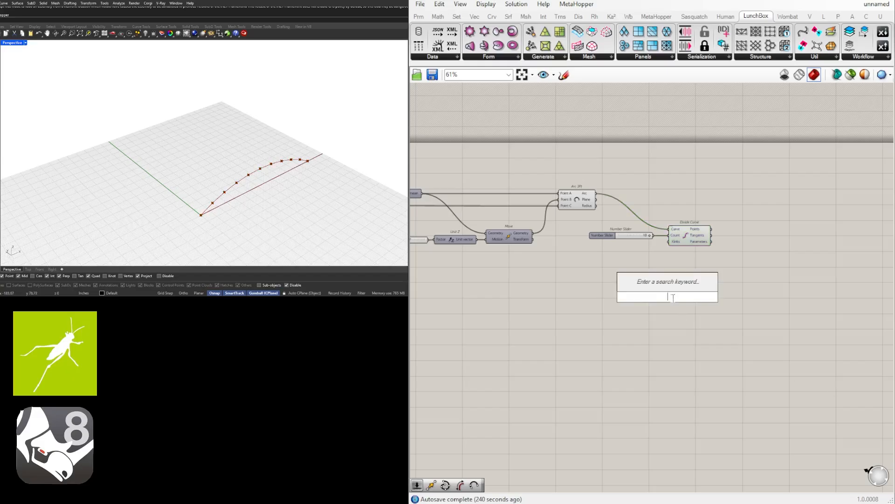
pyautogui.write('MOVE')
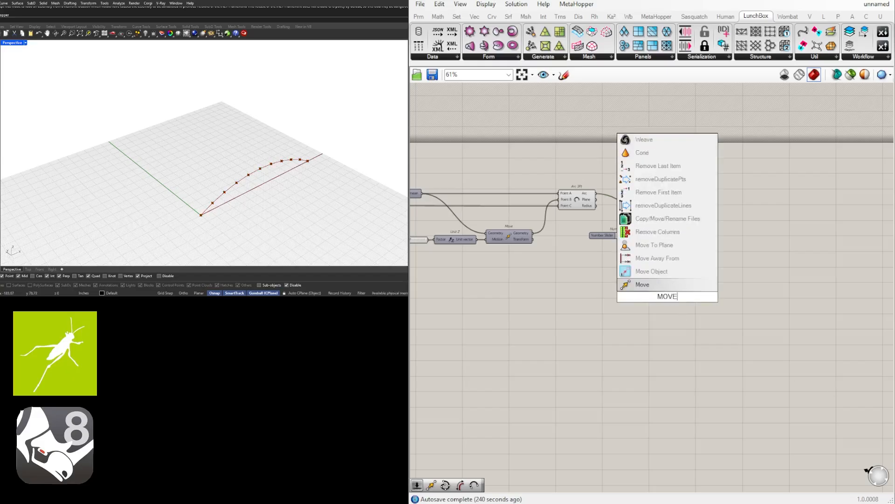
pyautogui.click(648, 285)
pyautogui.moveTo(669, 295); pyautogui.dragTo(781, 267)
pyautogui.moveTo(711, 229); pyautogui.dragTo(758, 265)
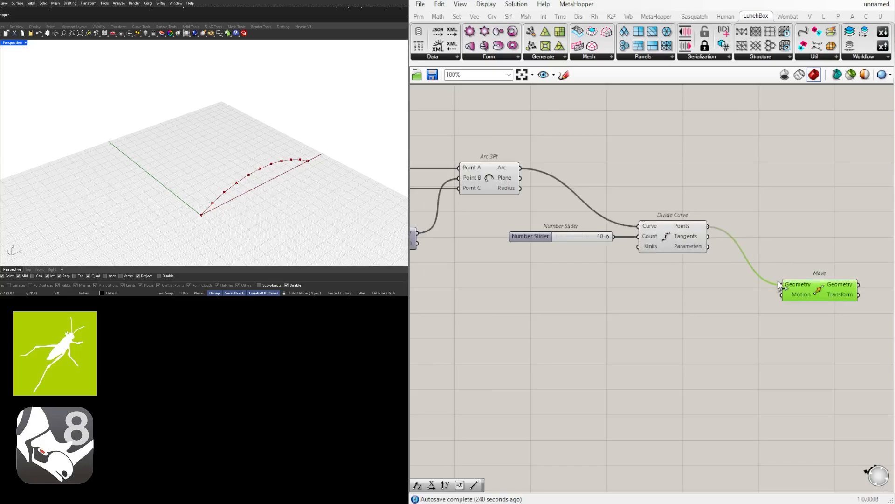
# - Duplicate the 171.00 number slider from the start of the definition and place the copy below Divide Curve, beside the third Move component
pyautogui.scroll(1, 777, 286)
pyautogui.moveTo(506, 272); pyautogui.dragTo(654, 271, button='right')
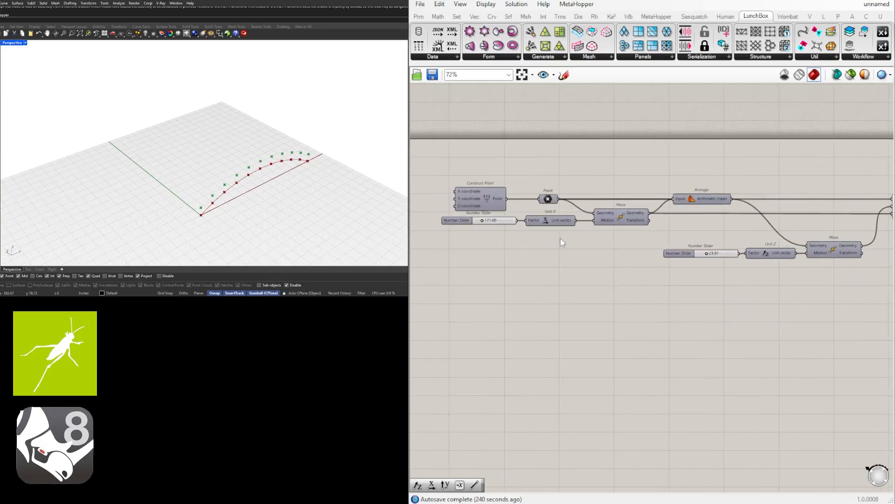
pyautogui.moveTo(561, 238); pyautogui.dragTo(490, 221)
pyautogui.scroll(-2, 562, 254)
pyautogui.click(558, 255)
pyautogui.moveTo(502, 239); pyautogui.dragTo(465, 223, button='right')
pyautogui.click(451, 216)
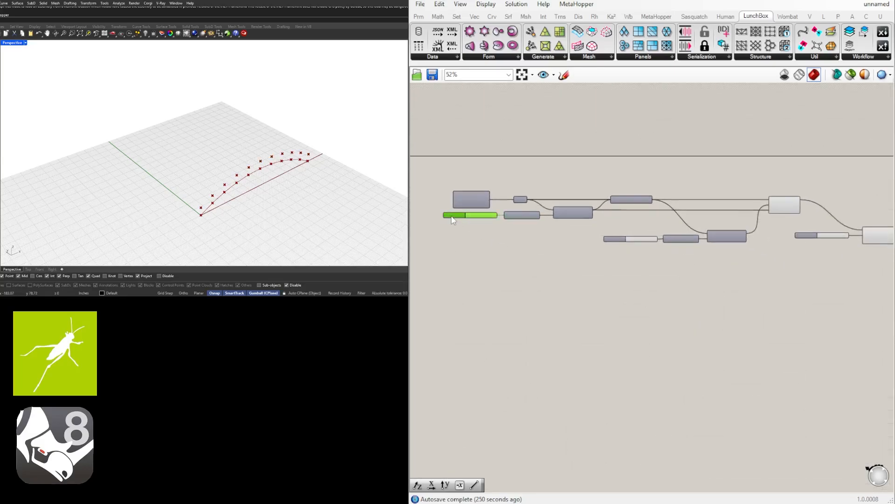
pyautogui.keyDown('alt'); pyautogui.moveTo(451, 216); pyautogui.dragTo(848, 257); pyautogui.keyUp('alt')
pyautogui.moveTo(853, 262); pyautogui.dragTo(615, 267, button='right')
pyautogui.scroll(5, 720, 265)
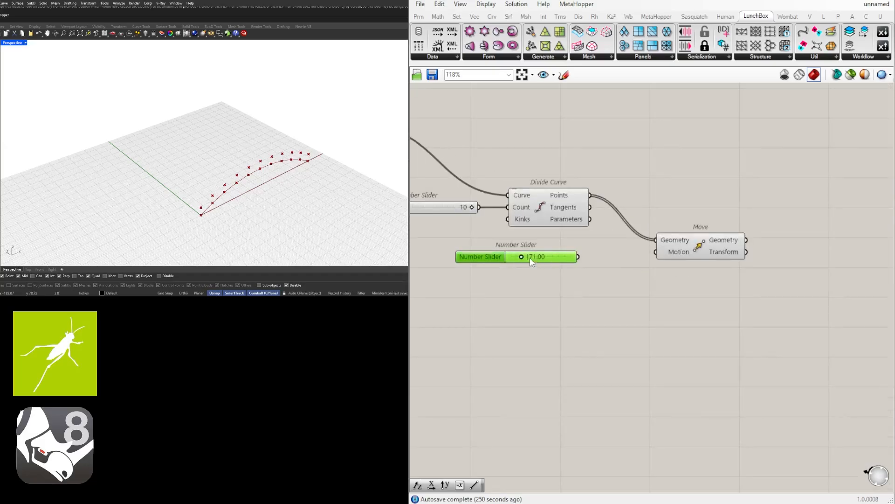
pyautogui.moveTo(530, 258); pyautogui.dragTo(500, 258)
# - Add a Unit Y component between the copied 171.00 slider and the third Move, and connect its Unit vector output to Move's Motion input
pyautogui.doubleClick(597, 257)
pyautogui.write('y')
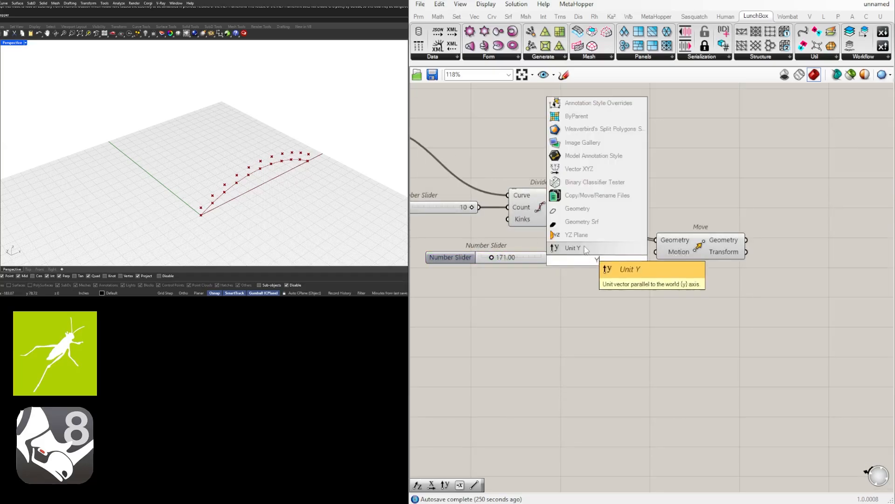
pyautogui.click(573, 248)
pyautogui.scroll(3, 558, 256)
pyautogui.click(595, 265)
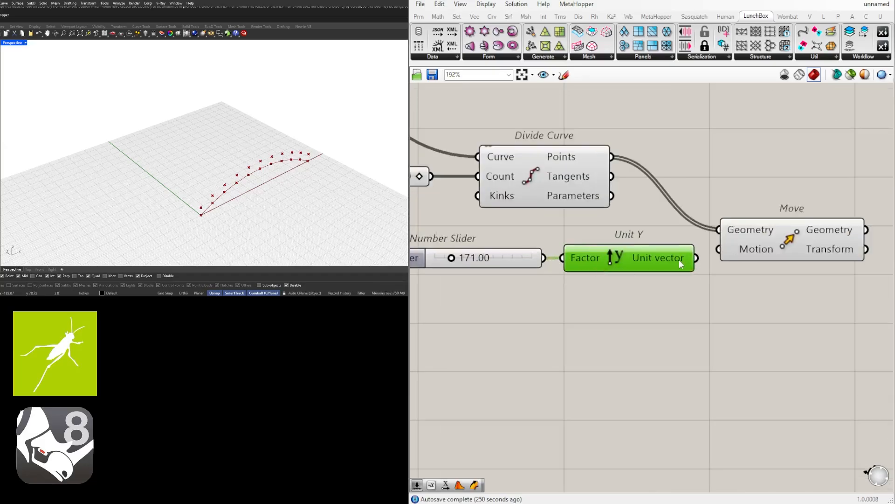
pyautogui.moveTo(696, 257); pyautogui.dragTo(791, 248)
pyautogui.click(774, 190)
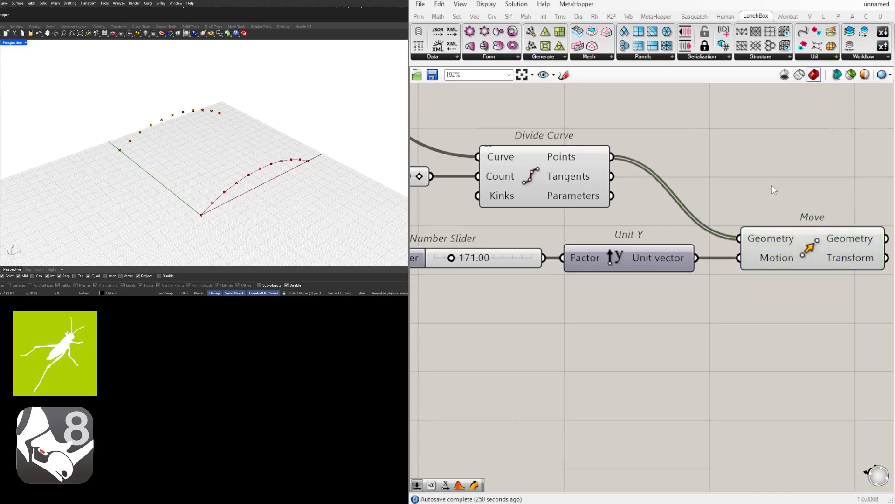
# - Add an Average component and connect both Divide Curve's Points output and the third Move's Geometry output to its Input
pyautogui.scroll(-5, 774, 191)
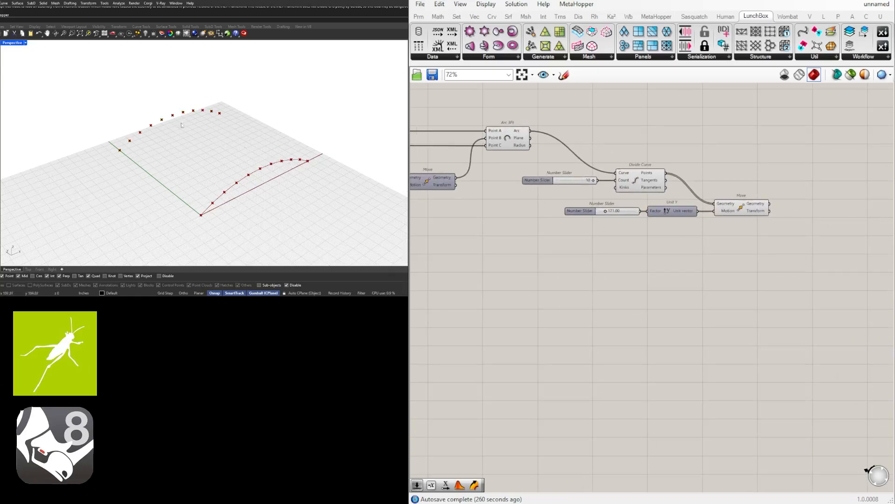
pyautogui.moveTo(783, 183); pyautogui.dragTo(732, 196, button='right')
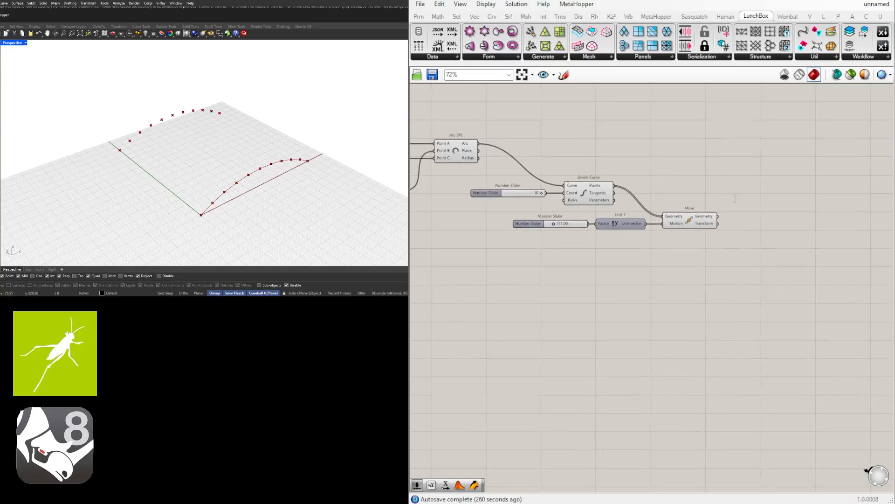
pyautogui.doubleClick(734, 196)
pyautogui.write('Average')
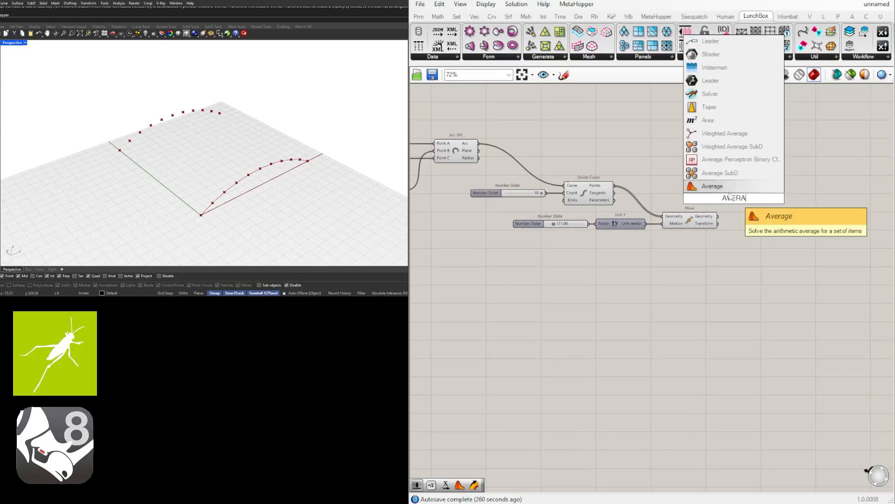
pyautogui.press('Return')
pyautogui.click(604, 189)
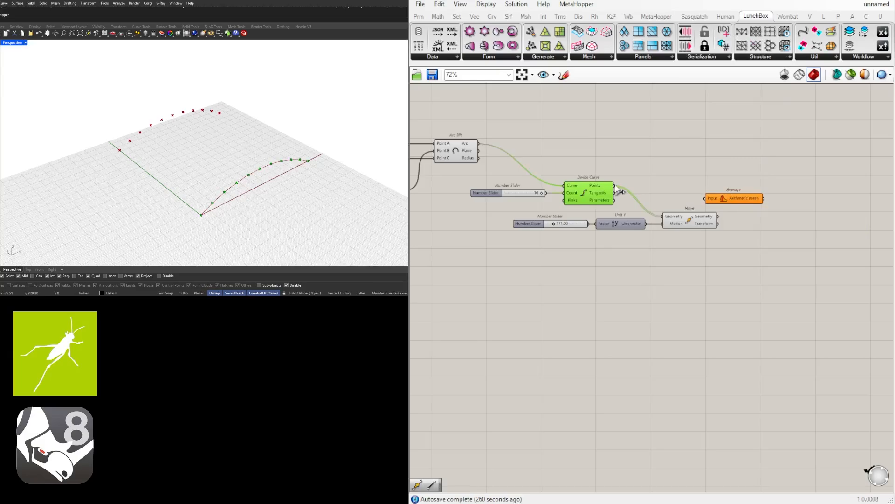
pyautogui.moveTo(615, 185); pyautogui.dragTo(771, 201)
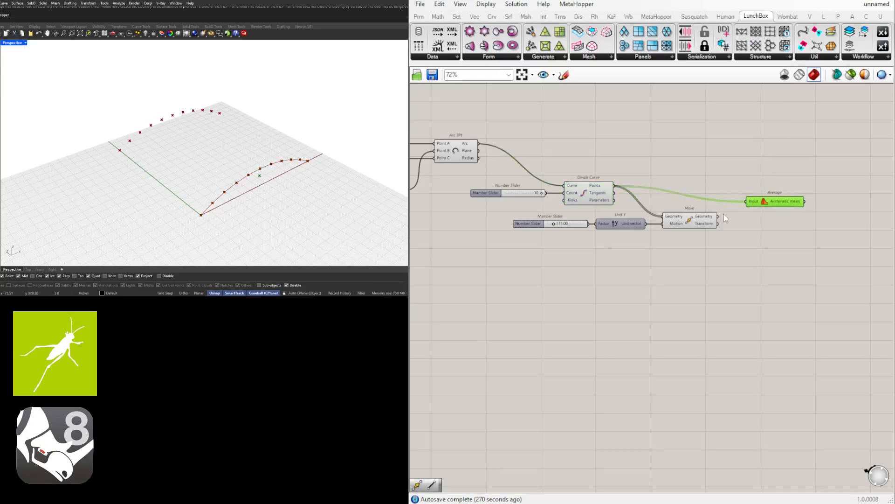
pyautogui.moveTo(719, 216); pyautogui.dragTo(745, 209)
pyautogui.moveTo(217, 154); pyautogui.dragTo(202, 141, button='right')
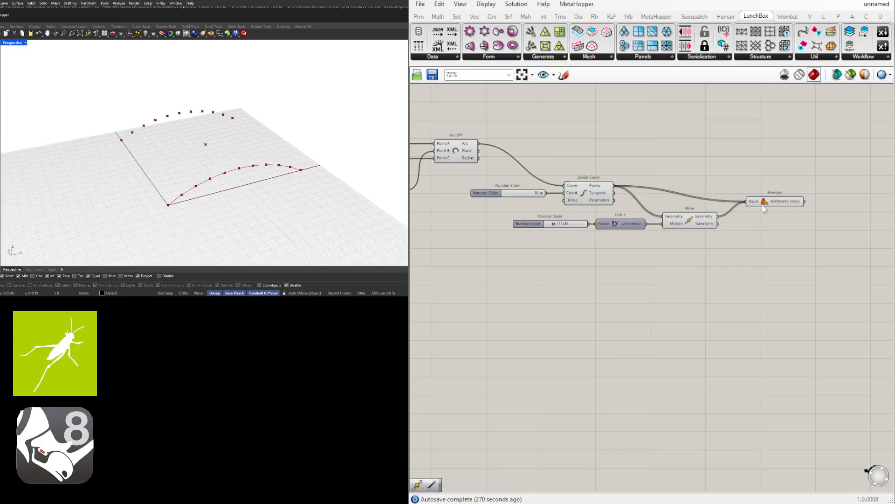
pyautogui.moveTo(770, 205); pyautogui.dragTo(786, 187)
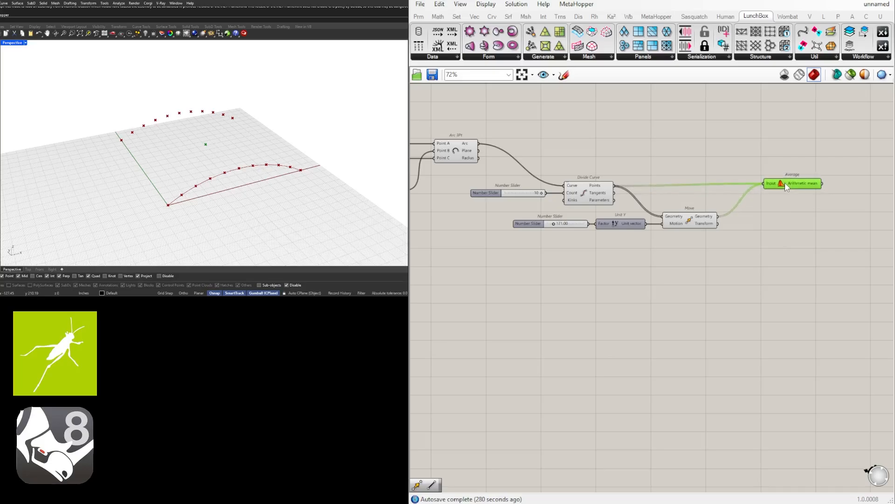
# - Graft Divide Curve's Points output and shift the Average component closer to the third Move
pyautogui.rightClick(597, 187)
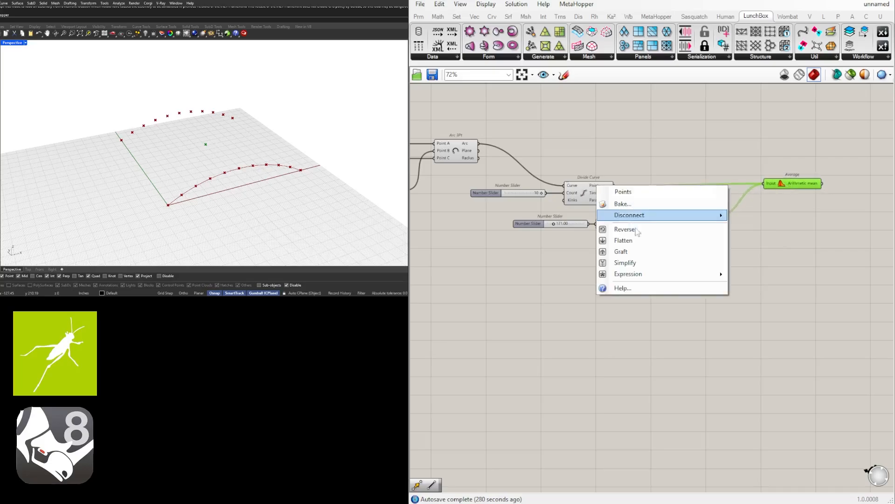
pyautogui.click(647, 253)
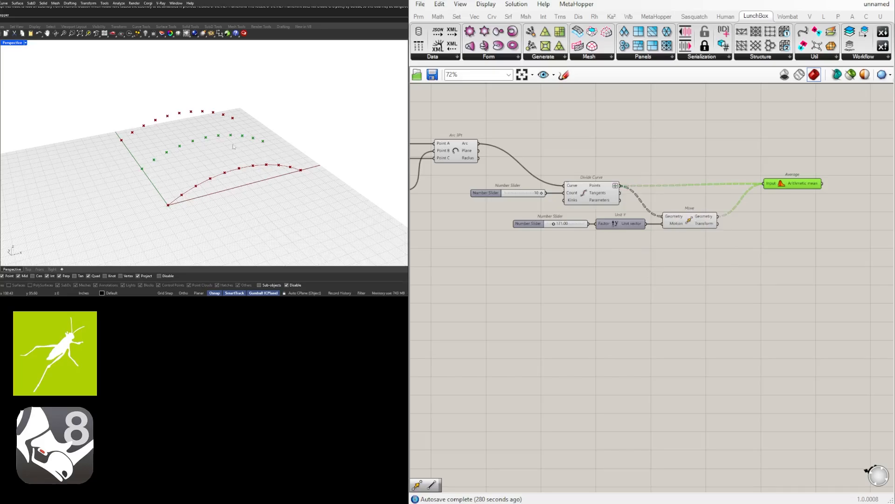
pyautogui.moveTo(791, 183); pyautogui.dragTo(768, 188)
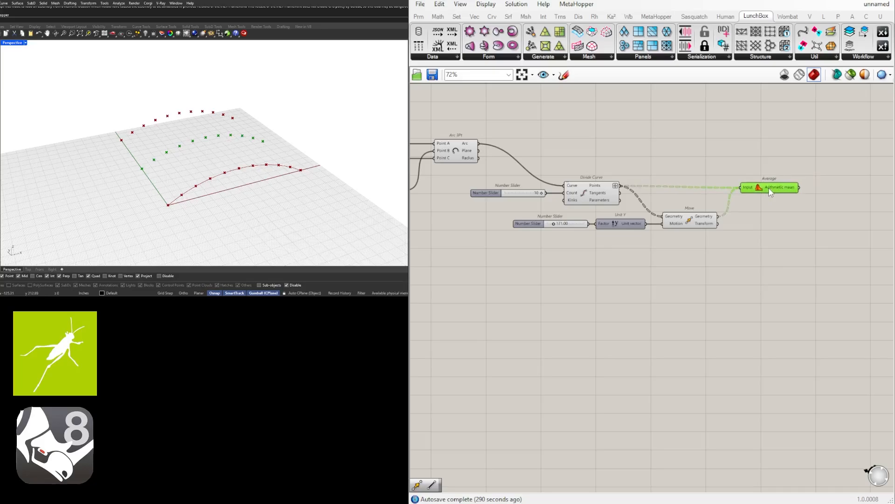
pyautogui.click(745, 246)
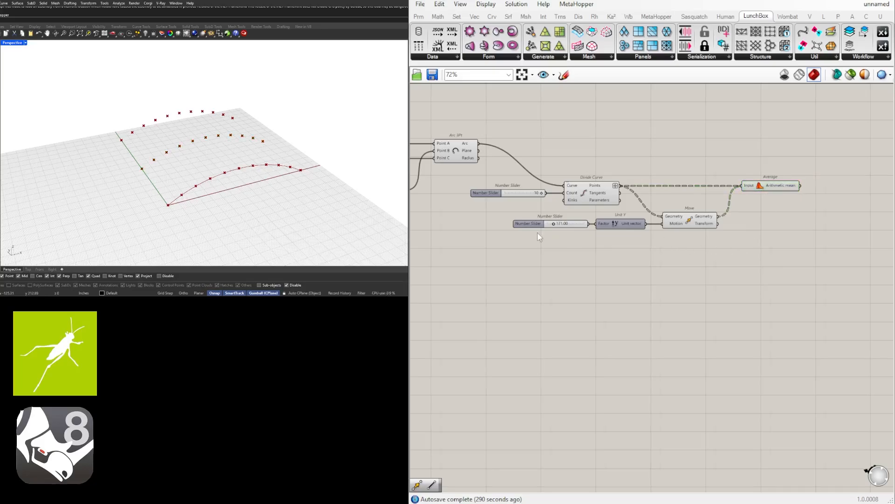
# - Duplicate the connected 23.87 number slider and Unit Z component, and place the copies below the new Average component
pyautogui.moveTo(538, 233); pyautogui.dragTo(654, 225, button='right')
pyautogui.moveTo(580, 221); pyautogui.dragTo(805, 217, button='right')
pyautogui.moveTo(665, 211); pyautogui.dragTo(571, 181)
pyautogui.scroll(-3, 571, 181)
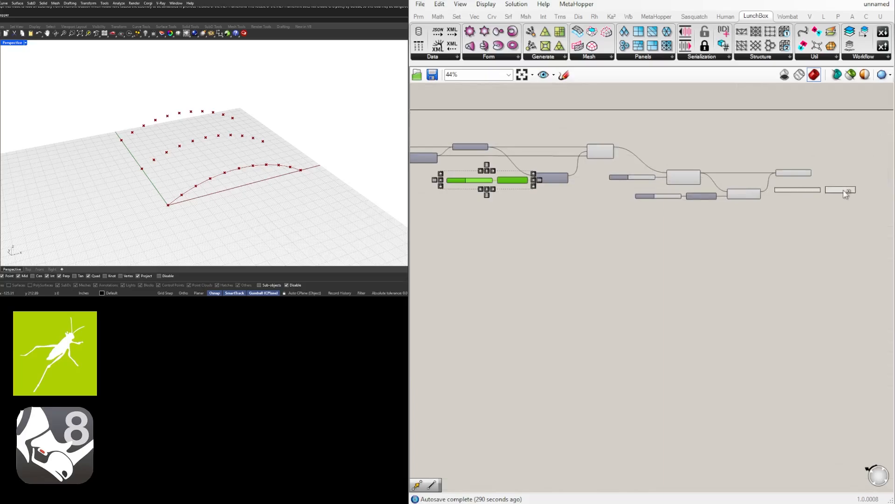
pyautogui.hotkey('ctrl', 'c')
pyautogui.hotkey('ctrl', 'v')
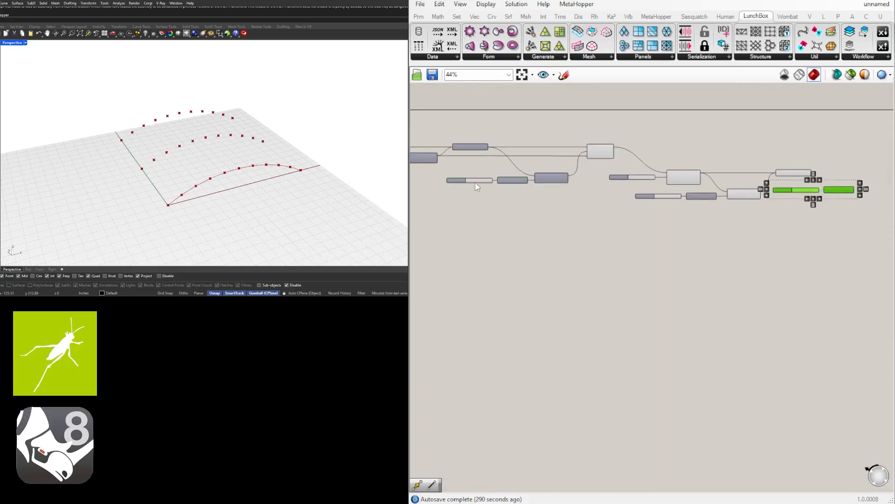
# - Add a fourth Move component and connect Average's Arithmetic mean output to Geometry and the copied Unit Z's vector to Motion
pyautogui.scroll(4, 846, 193)
pyautogui.doubleClick(760, 205)
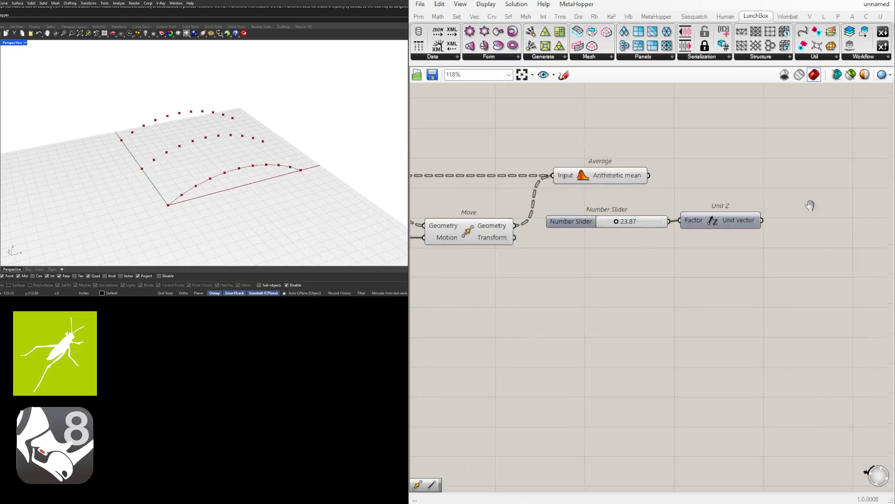
pyautogui.write('MOVE')
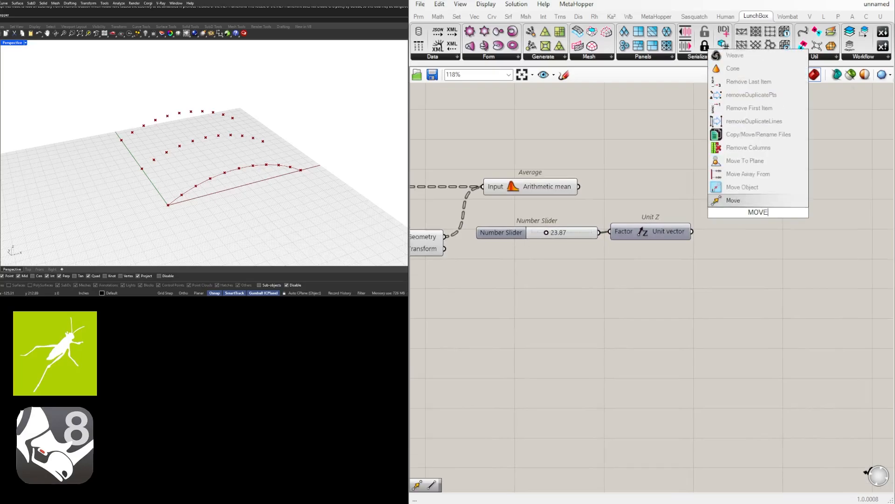
pyautogui.click(740, 202)
pyautogui.moveTo(579, 187); pyautogui.dragTo(756, 193)
pyautogui.moveTo(692, 231); pyautogui.dragTo(736, 211)
# - Shift the copied number slider and Unit Z together closer beneath the Average component
pyautogui.moveTo(683, 298); pyautogui.dragTo(529, 226)
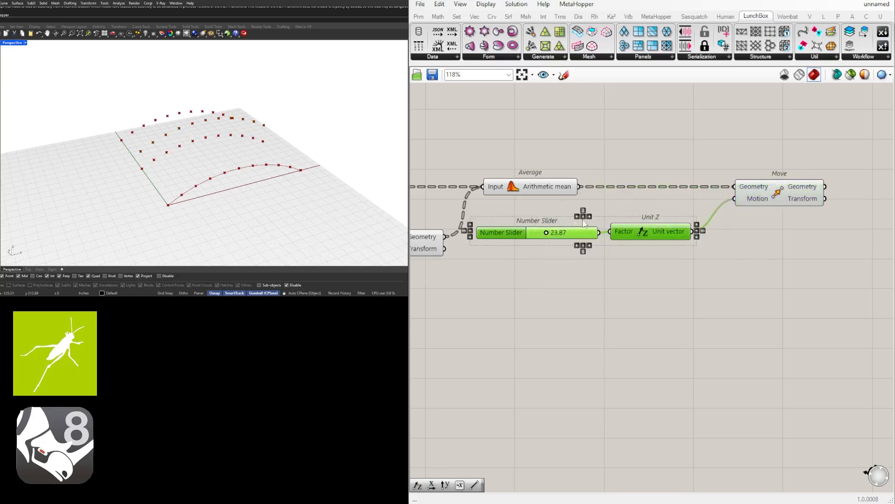
pyautogui.moveTo(655, 233); pyautogui.dragTo(661, 220)
pyautogui.click(755, 226)
pyautogui.click(779, 201)
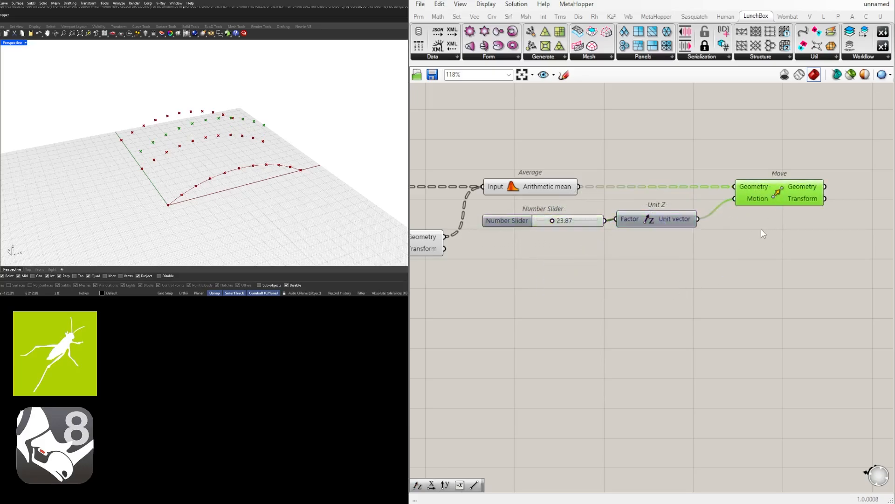
# - Turn off the viewport preview of the Average component feeding the fourth Move
pyautogui.scroll(-2, 763, 243)
pyautogui.moveTo(764, 246); pyautogui.dragTo(831, 240, button='right')
pyautogui.click(657, 196)
pyautogui.scroll(-1, 656, 198)
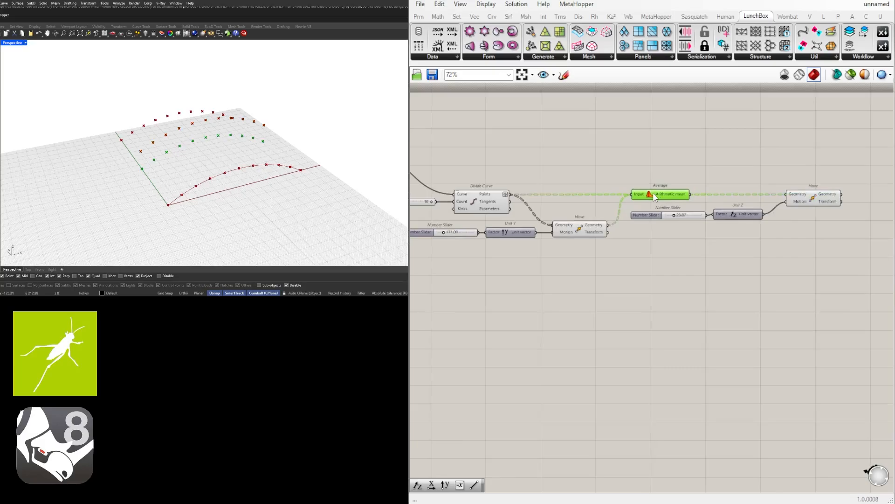
pyautogui.rightClick(652, 195)
pyautogui.click(682, 161)
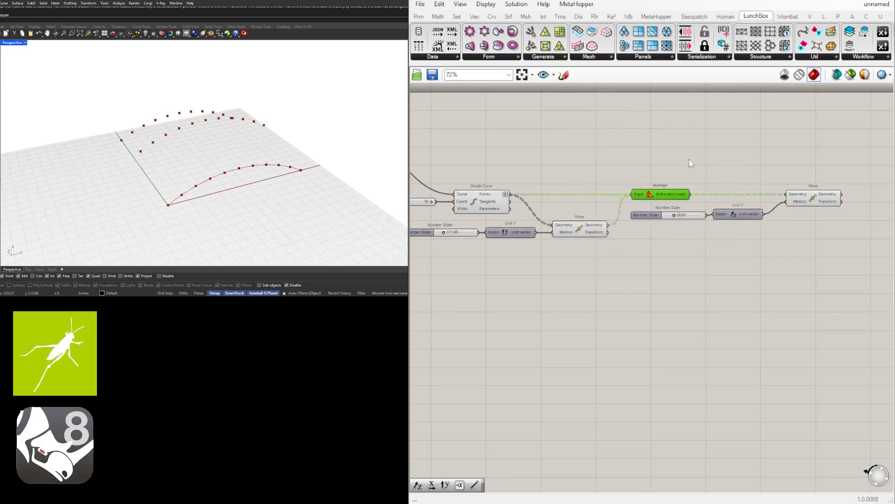
# - Examine in the viewport which points come from Divide Curve and from the third and fourth Move components
pyautogui.moveTo(791, 163); pyautogui.dragTo(717, 173, button='right')
pyautogui.click(731, 210)
pyautogui.moveTo(567, 245); pyautogui.dragTo(656, 226, button='right')
pyautogui.click(507, 194)
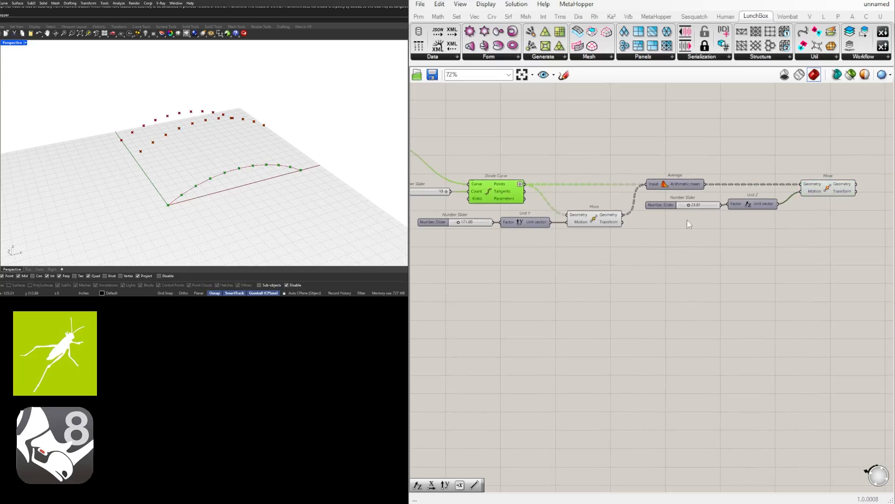
pyautogui.click(590, 227)
pyautogui.click(808, 187)
pyautogui.click(726, 258)
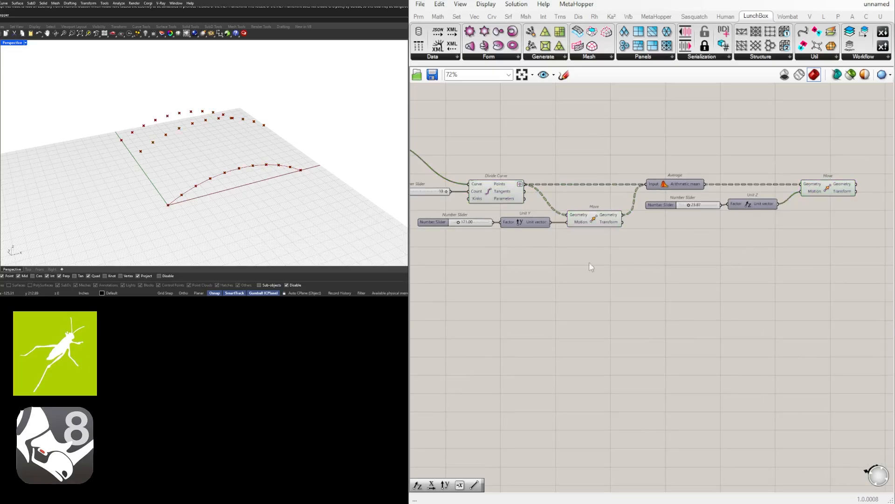
pyautogui.moveTo(491, 257); pyautogui.dragTo(609, 254, button='right')
pyautogui.scroll(-2, 523, 171)
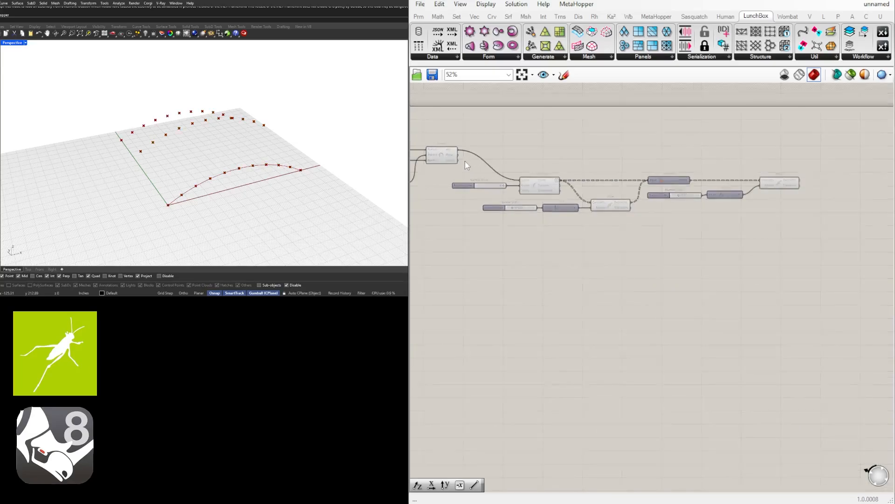
pyautogui.scroll(-1, 446, 156)
pyautogui.keyDown('alt'); pyautogui.moveTo(445, 156); pyautogui.dragTo(838, 171); pyautogui.keyUp('alt')
pyautogui.scroll(4, 808, 175)
pyautogui.click(835, 196)
pyautogui.scroll(-3, 693, 197)
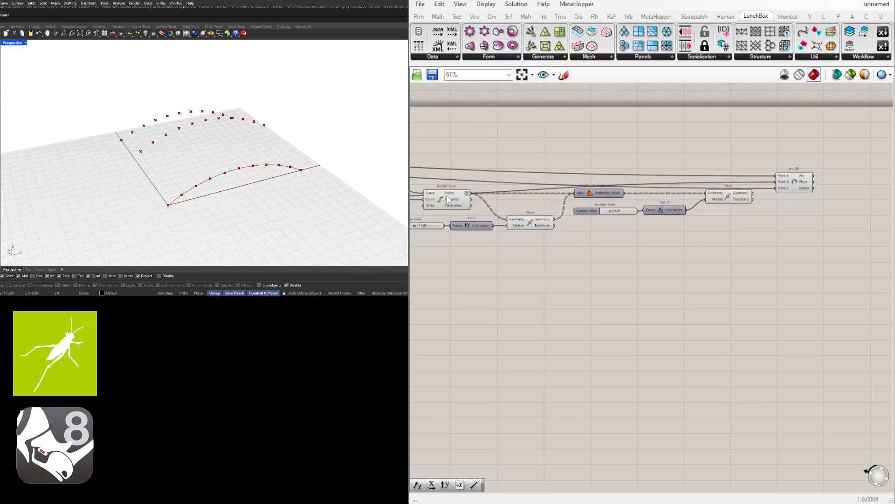
pyautogui.click(466, 199)
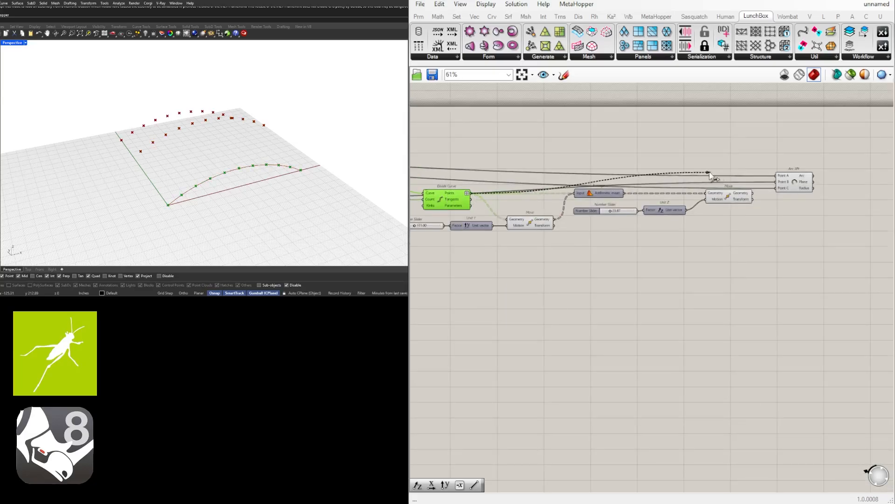
pyautogui.click(796, 188)
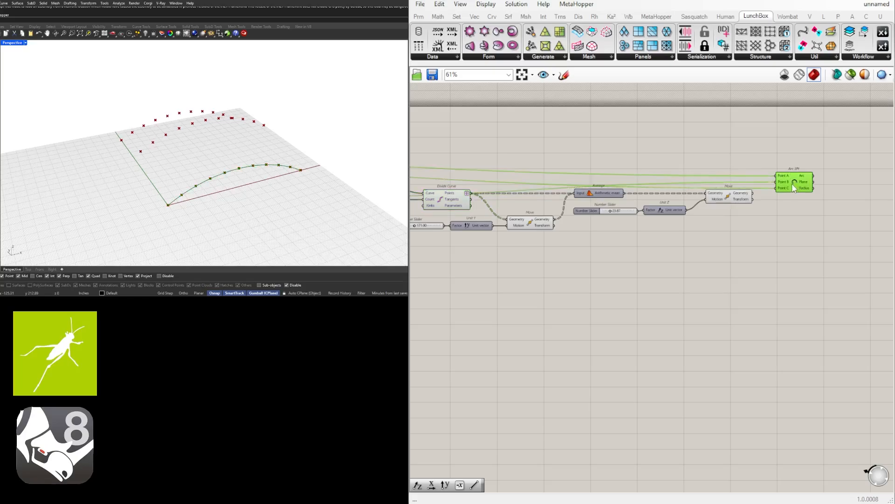
pyautogui.press('Delete')
# - Add a new Arc 3Pt component beyond the fourth Move component
pyautogui.doubleClick(791, 184)
pyautogui.write('ARC')
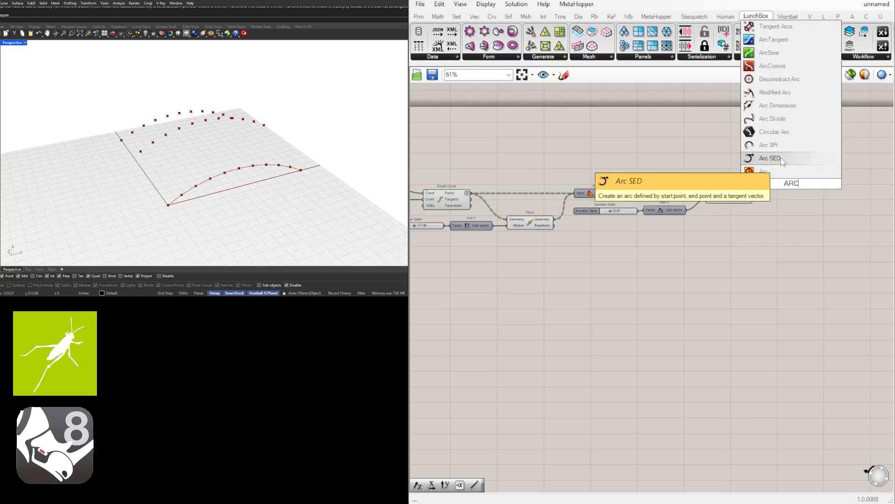
pyautogui.click(783, 145)
pyautogui.moveTo(783, 187); pyautogui.dragTo(794, 185)
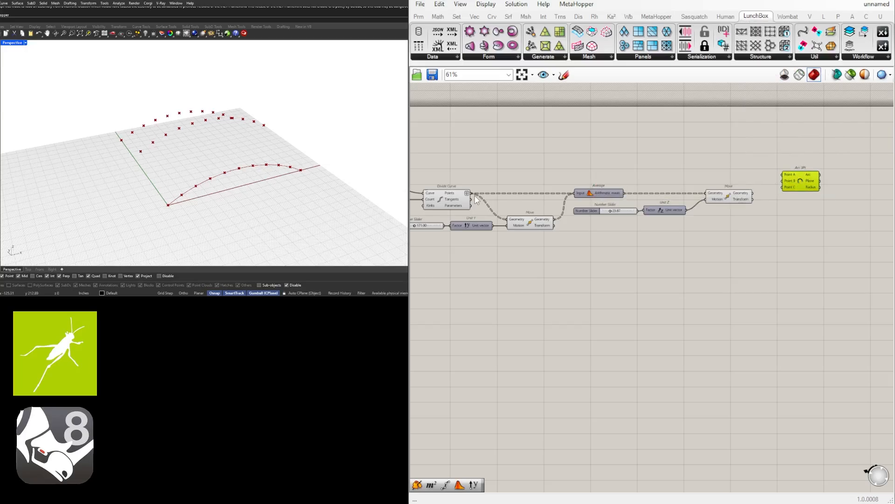
# - Connect Divide Curve's Points to the new Arc 3Pt's Point A, the fourth Move's Geometry to Point B and the third Move's Geometry to Point C
pyautogui.moveTo(471, 193); pyautogui.dragTo(787, 176)
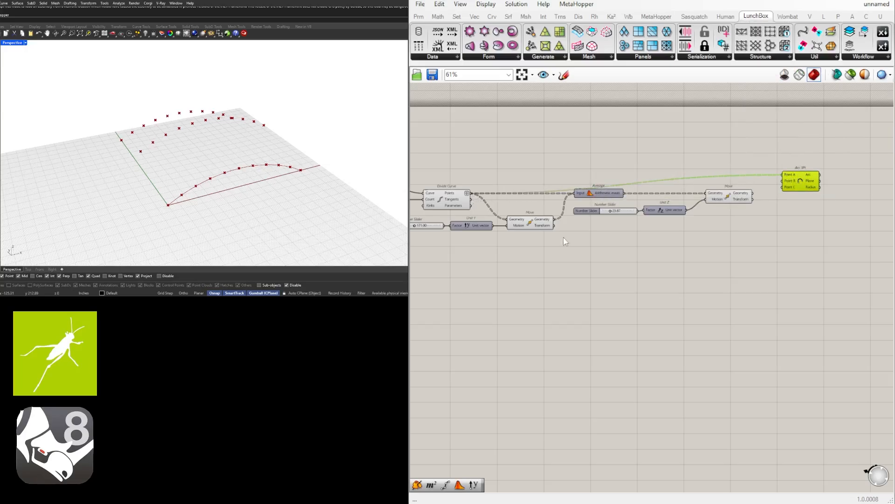
pyautogui.click(533, 223)
pyautogui.moveTo(555, 219); pyautogui.dragTo(836, 233)
pyautogui.scroll(3, 763, 193)
pyautogui.click(821, 171)
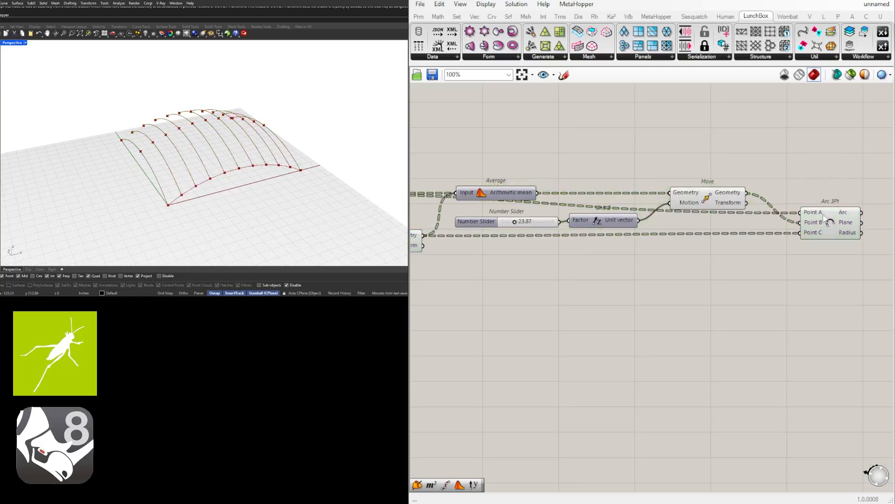
# - Rearrange the components so Average lines up with the fourth Move and its Number Slider and Unit Z sit above Average
pyautogui.click(840, 225)
pyautogui.click(826, 186)
pyautogui.scroll(-2, 647, 200)
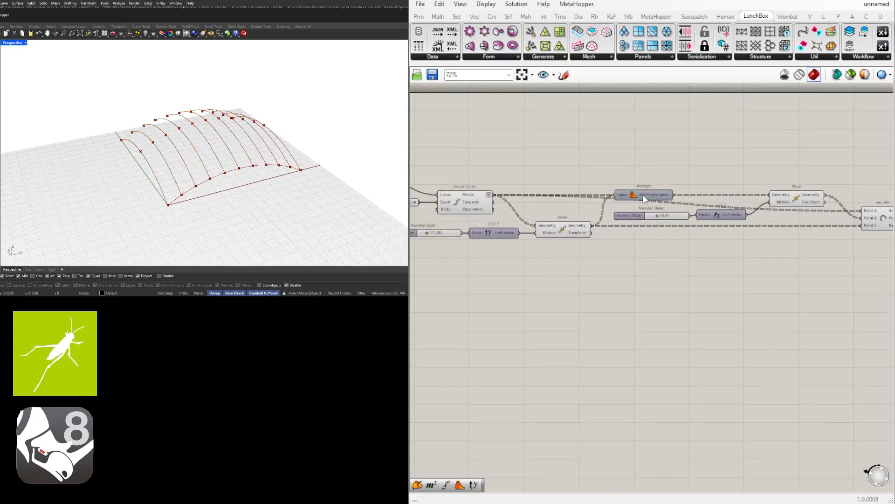
pyautogui.moveTo(643, 196); pyautogui.dragTo(644, 186)
pyautogui.moveTo(810, 201); pyautogui.dragTo(672, 219)
pyautogui.moveTo(731, 205); pyautogui.dragTo(652, 157)
pyautogui.click(788, 172)
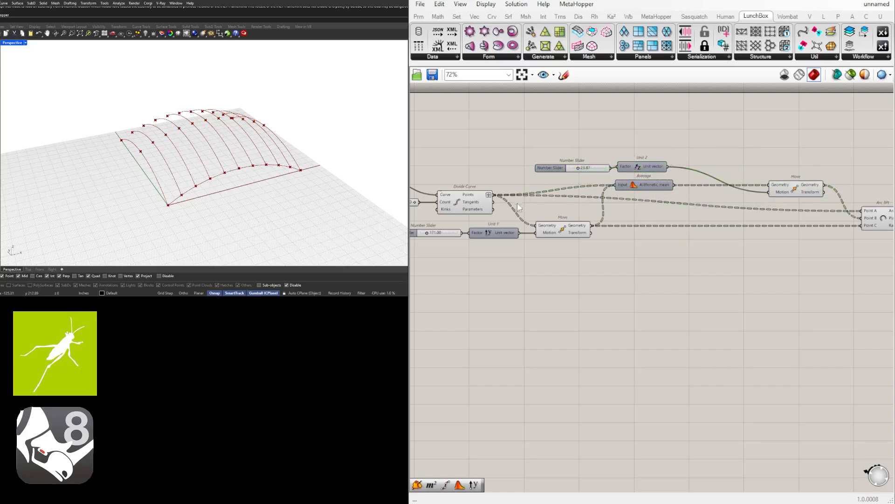
# - Set the Number Slider feeding Divide Curve's Count to 8
pyautogui.moveTo(823, 206); pyautogui.dragTo(698, 207, button='right')
pyautogui.click(751, 219)
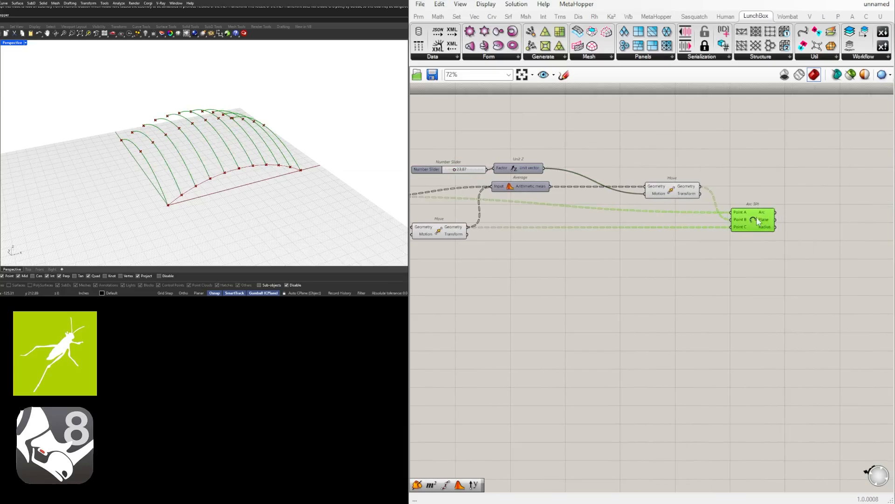
pyautogui.scroll(-1, 750, 220)
pyautogui.moveTo(298, 117); pyautogui.dragTo(254, 142, button='right')
pyautogui.moveTo(660, 278); pyautogui.dragTo(604, 248, button='right')
pyautogui.scroll(6, 672, 252)
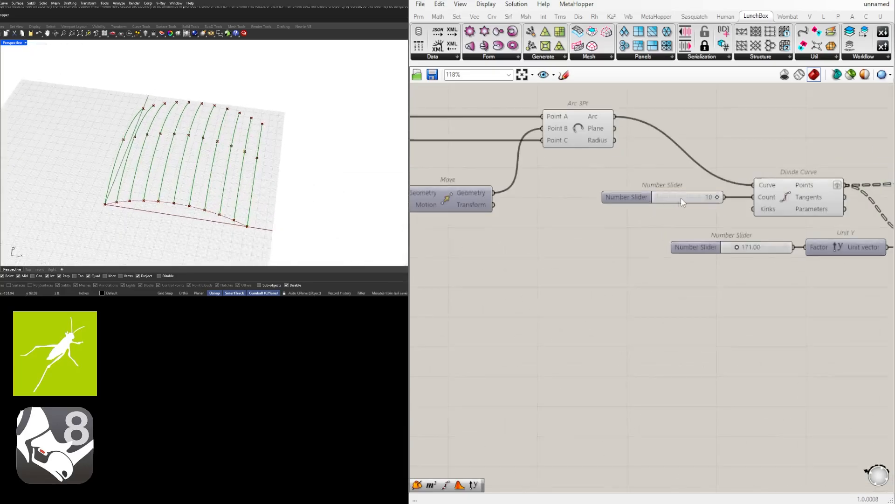
pyautogui.moveTo(735, 201); pyautogui.dragTo(718, 210)
# - Set the Number Slider feeding Unit Y to 146.43 and the one feeding Unit Z to 31.18
pyautogui.moveTo(787, 296); pyautogui.dragTo(575, 274, button='right')
pyautogui.scroll(-1, 575, 274)
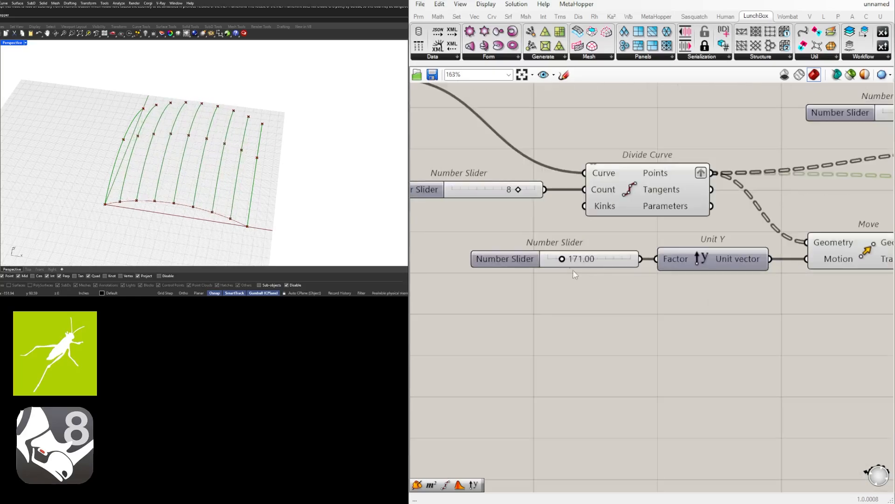
pyautogui.moveTo(564, 263); pyautogui.dragTo(564, 267)
pyautogui.scroll(-5, 564, 269)
pyautogui.moveTo(679, 279); pyautogui.dragTo(574, 280, button='right')
pyautogui.scroll(6, 630, 202)
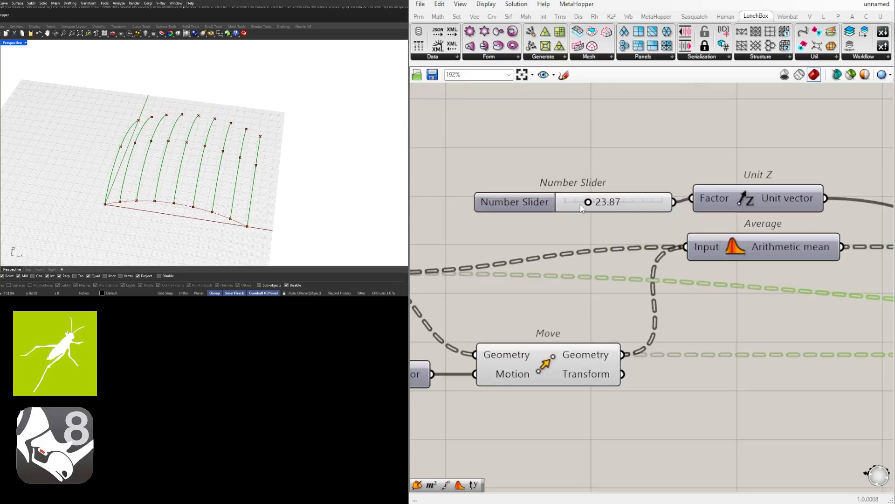
pyautogui.moveTo(587, 204); pyautogui.dragTo(595, 203)
pyautogui.moveTo(247, 135); pyautogui.dragTo(195, 147, button='right')
# - Add a Loft component beyond the cross-arc Arc 3Pt component
pyautogui.scroll(-5, 700, 247)
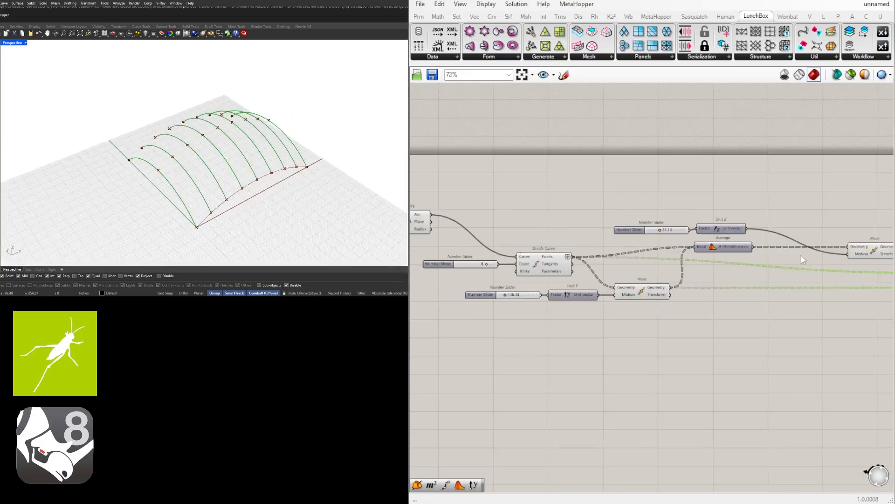
pyautogui.moveTo(801, 256); pyautogui.dragTo(577, 262, button='right')
pyautogui.scroll(3, 681, 292)
pyautogui.click(735, 286)
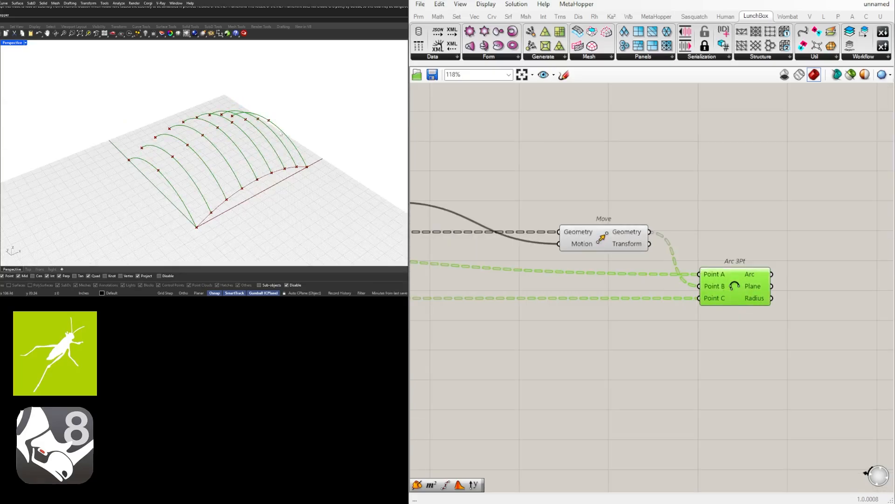
pyautogui.click(843, 314)
pyautogui.moveTo(845, 314); pyautogui.dragTo(749, 312, button='right')
pyautogui.scroll(-5, 752, 305)
pyautogui.scroll(3, 753, 305)
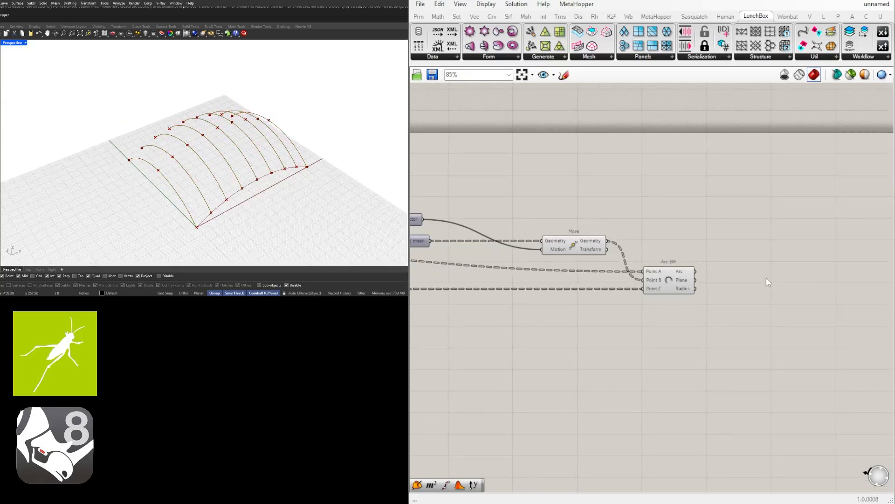
pyautogui.doubleClick(766, 278)
pyautogui.write('loft')
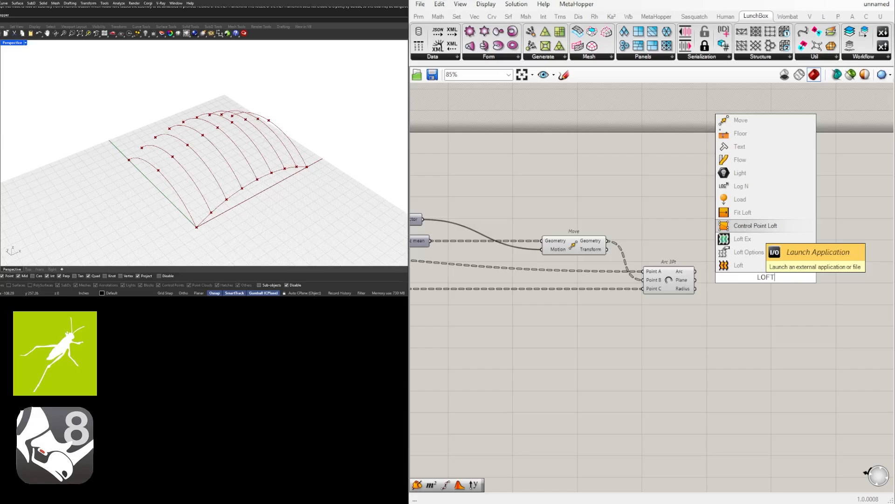
pyautogui.click(742, 265)
# - Connect the cross-arc Arc 3Pt's Arc output to Loft's Curves input and align Loft with the wire
pyautogui.scroll(3, 688, 276)
pyautogui.moveTo(700, 268); pyautogui.dragTo(776, 271)
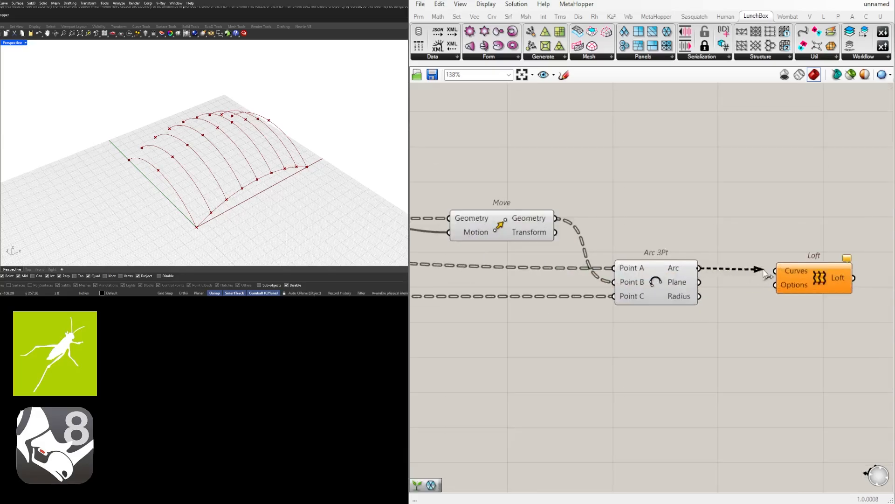
pyautogui.click(807, 272)
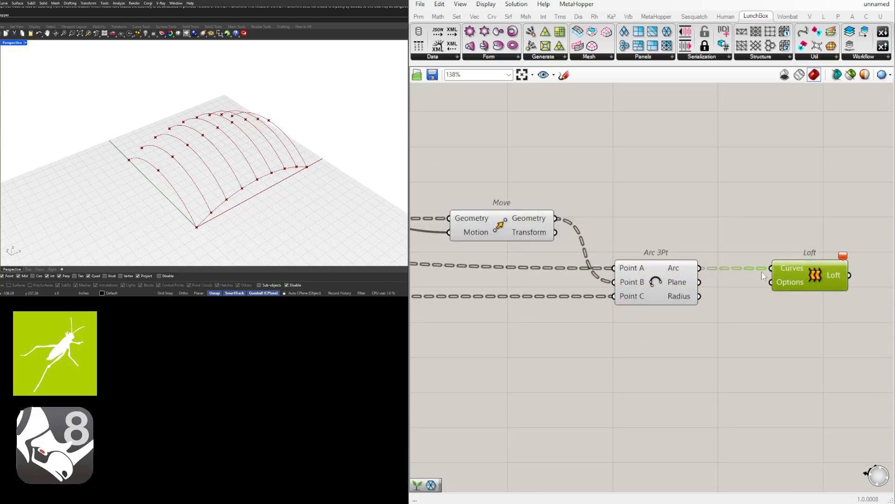
pyautogui.click(796, 212)
# - Flatten the Curves input of the Loft component so all cross arcs form one surface
pyautogui.moveTo(684, 271); pyautogui.dragTo(579, 263, button='right')
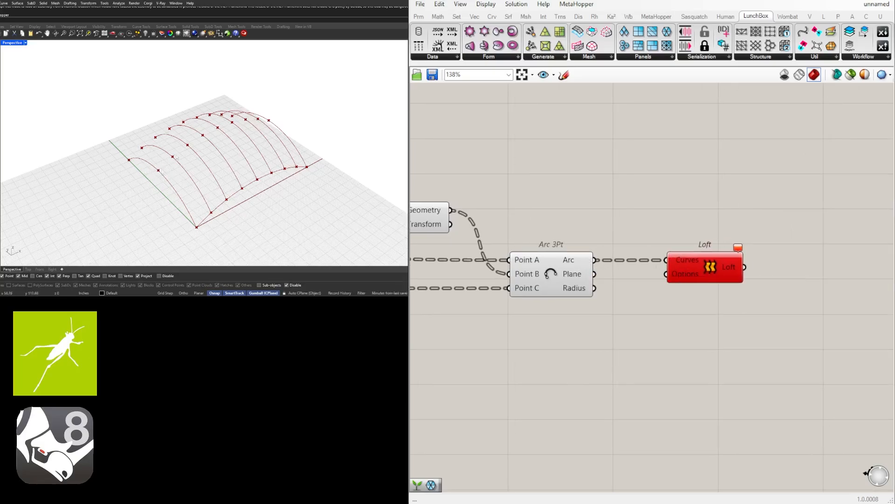
pyautogui.rightClick(682, 262)
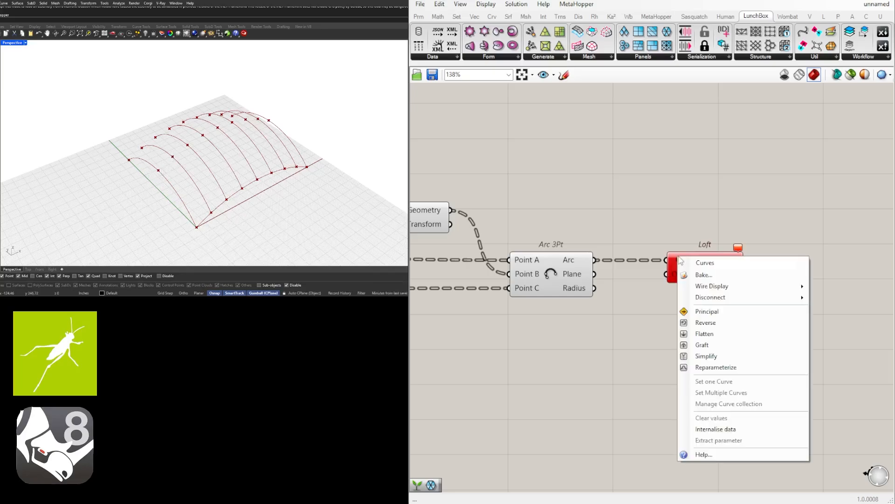
pyautogui.click(717, 334)
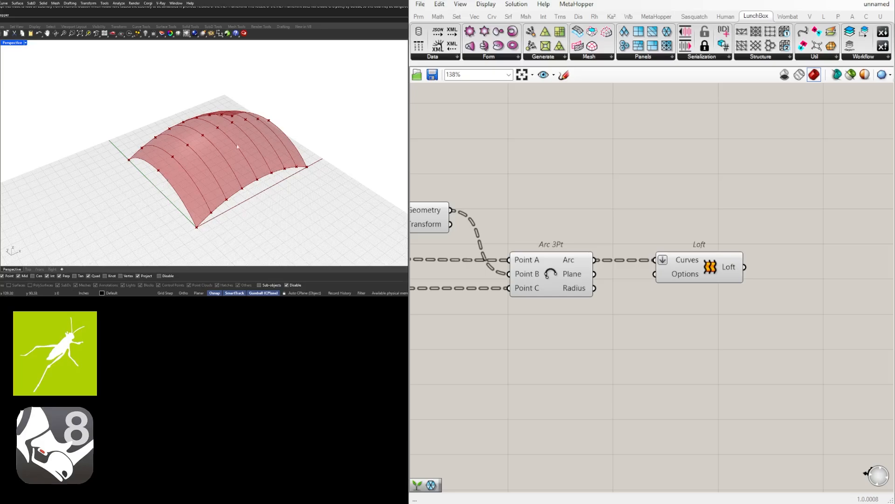
pyautogui.click(709, 264)
pyautogui.click(789, 306)
# - Turn off the viewport preview of the fourth Move, the cross-arc Arc 3Pt, Divide Curve and the third Move
pyautogui.scroll(-3, 793, 310)
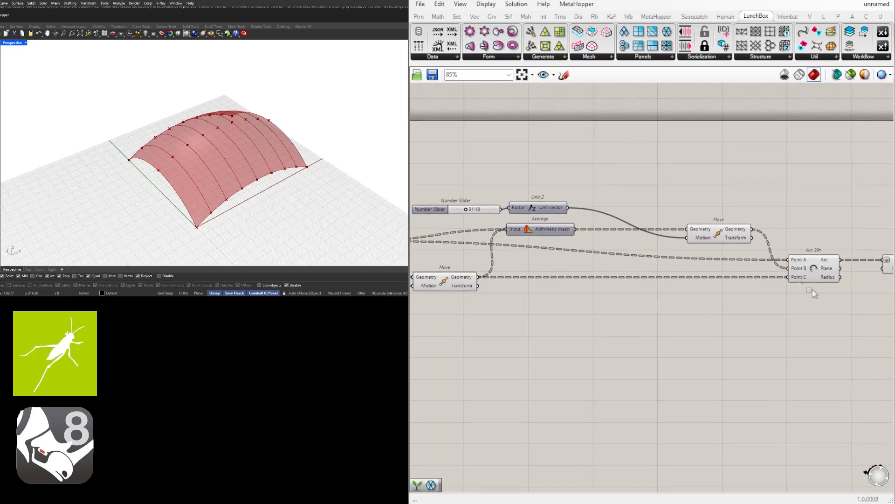
pyautogui.moveTo(813, 293); pyautogui.dragTo(723, 238)
pyautogui.middleClick(723, 244)
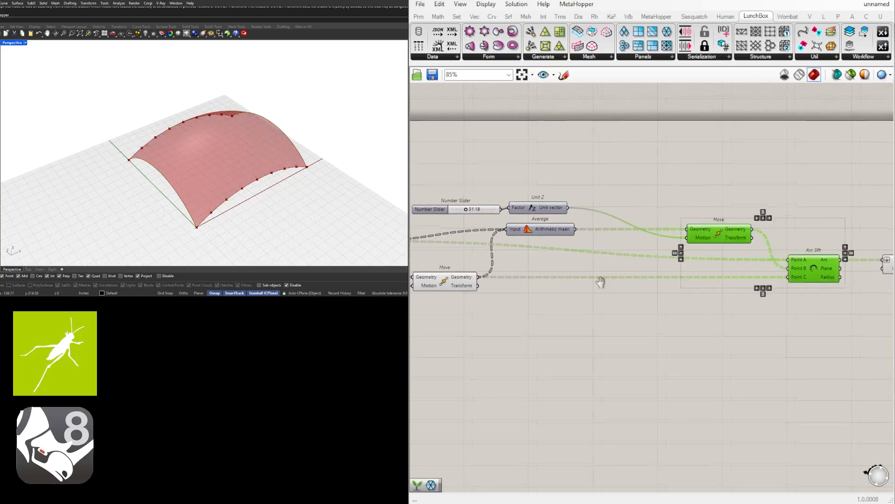
pyautogui.moveTo(601, 282); pyautogui.dragTo(763, 256, button='right')
pyautogui.moveTo(670, 280); pyautogui.dragTo(480, 215)
pyautogui.middleClick(486, 219)
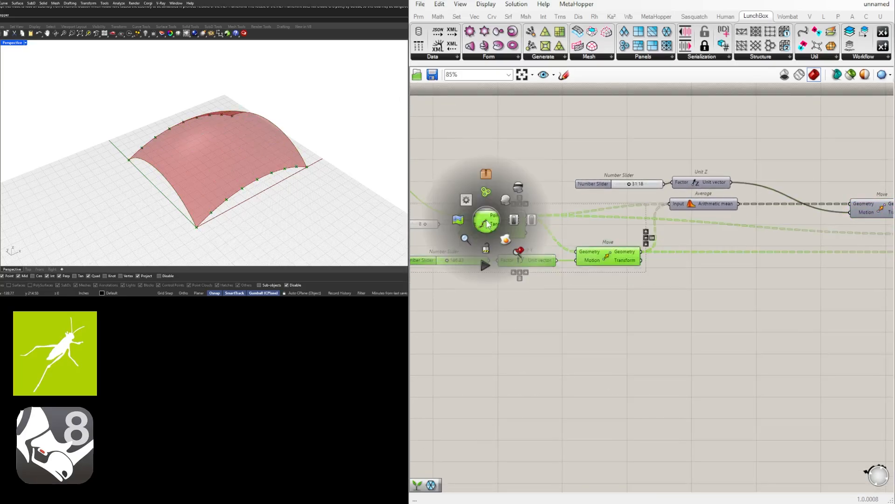
pyautogui.click(516, 190)
pyautogui.moveTo(714, 197); pyautogui.dragTo(516, 202, button='right')
pyautogui.click(777, 304)
pyautogui.moveTo(813, 295); pyautogui.dragTo(633, 291, button='right')
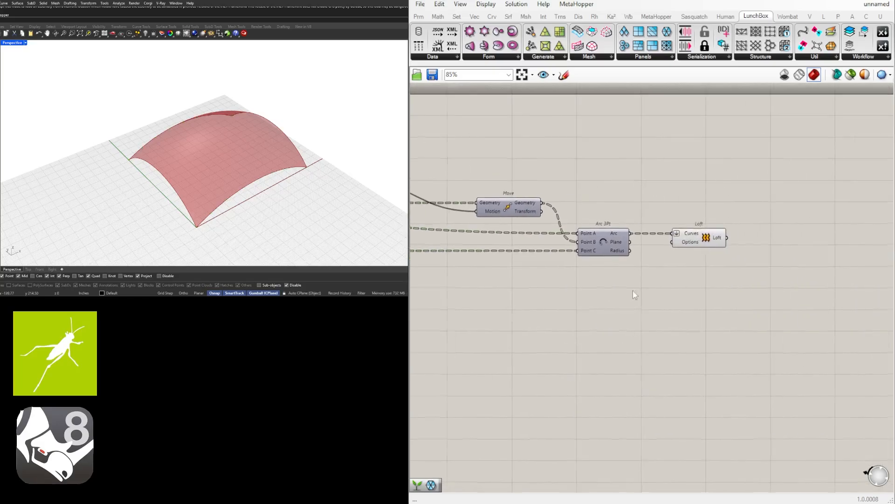
# - Examine the lofted surface in the viewport together with the third Move's points and the cross arcs it is built from
pyautogui.click(716, 242)
pyautogui.moveTo(686, 248); pyautogui.dragTo(842, 250, button='right')
pyautogui.click(668, 288)
pyautogui.moveTo(668, 288); pyautogui.dragTo(836, 277, button='right')
pyautogui.scroll(3, 577, 252)
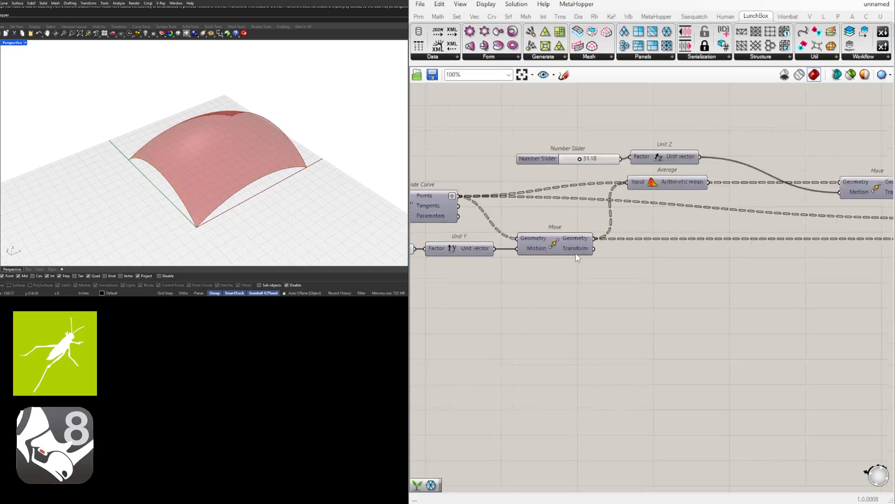
pyautogui.click(552, 239)
pyautogui.middleClick(553, 238)
pyautogui.scroll(-5, 697, 208)
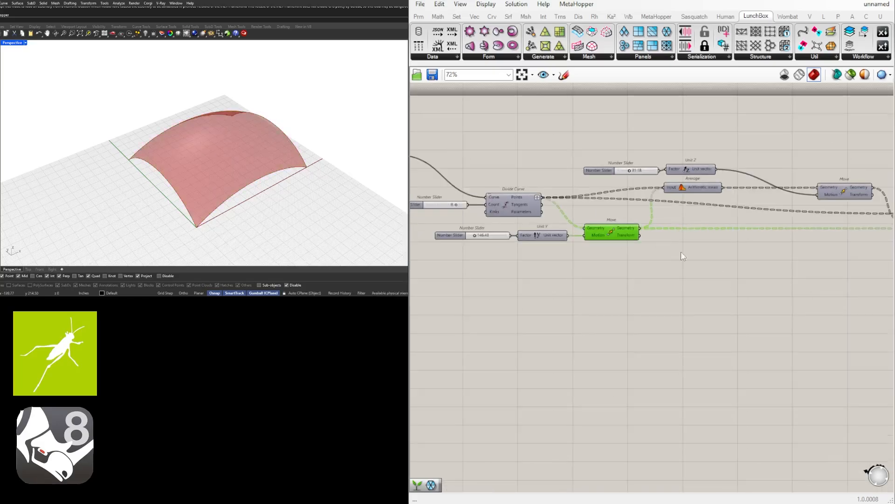
pyautogui.click(692, 228)
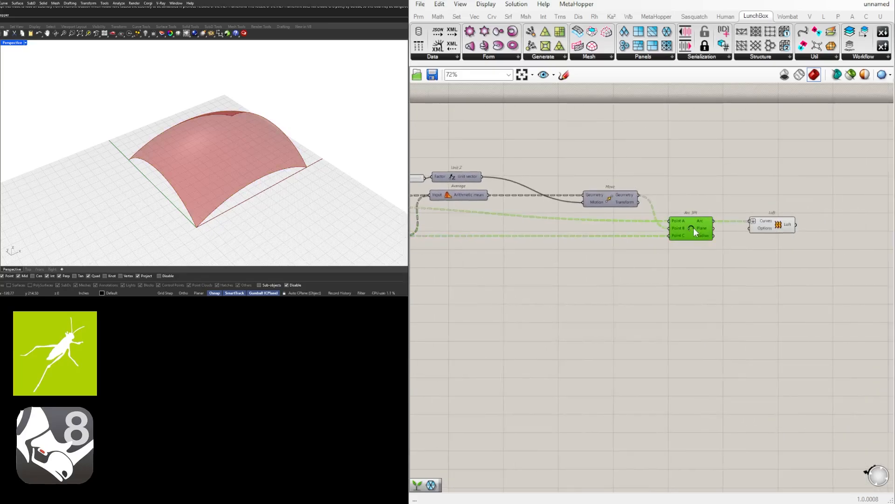
pyautogui.moveTo(262, 186); pyautogui.dragTo(276, 161, button='right')
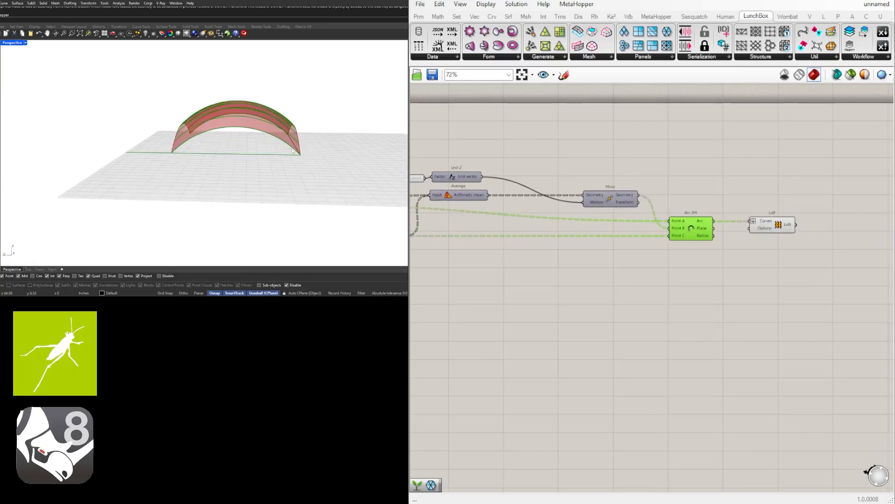
pyautogui.moveTo(288, 142); pyautogui.dragTo(221, 169, button='right')
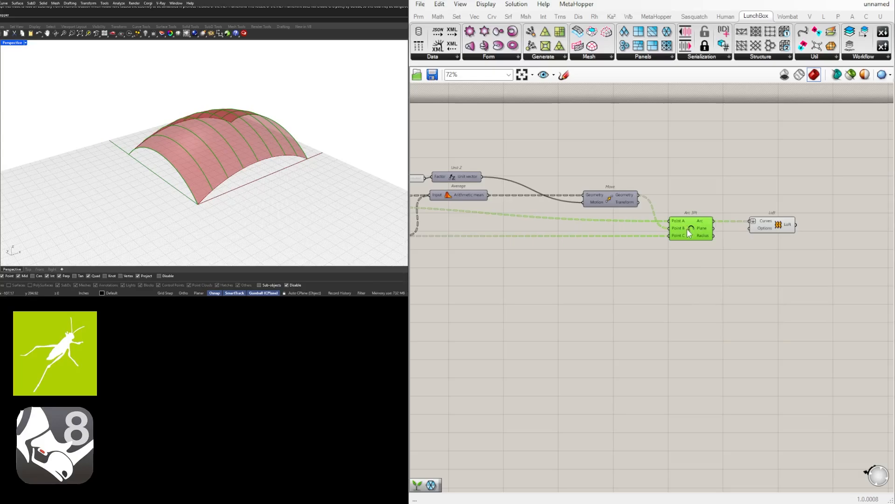
# - Raise the upper limit of Divide Curve's Count slider to 20 and lower the number of divisions
pyautogui.moveTo(418, 272); pyautogui.dragTo(582, 275, button='right')
pyautogui.moveTo(492, 259); pyautogui.dragTo(625, 264, button='right')
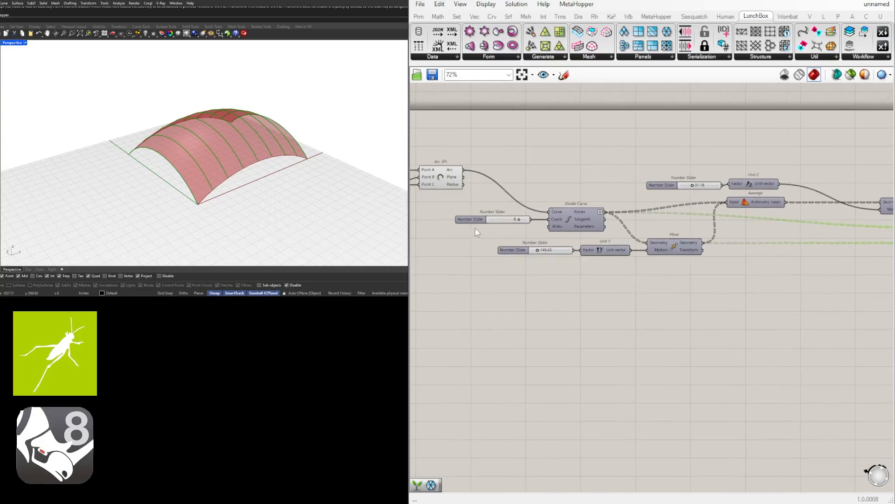
pyautogui.scroll(4, 474, 233)
pyautogui.doubleClick(471, 219)
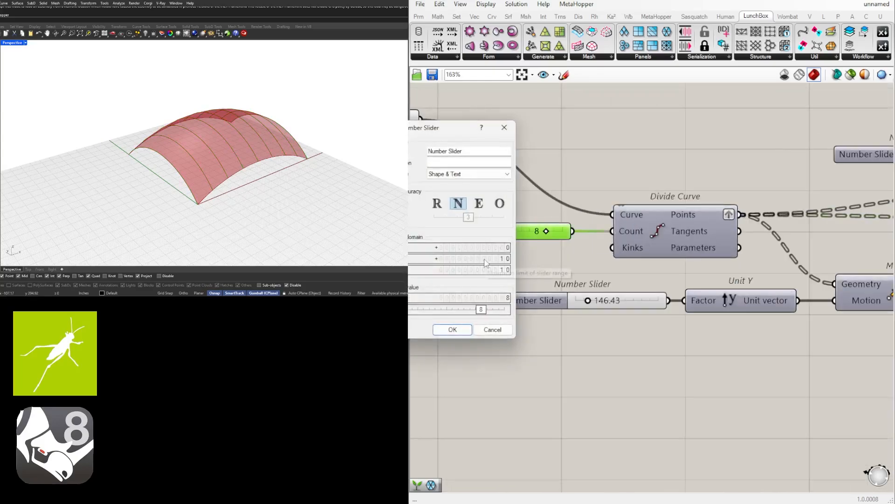
pyautogui.doubleClick(485, 260)
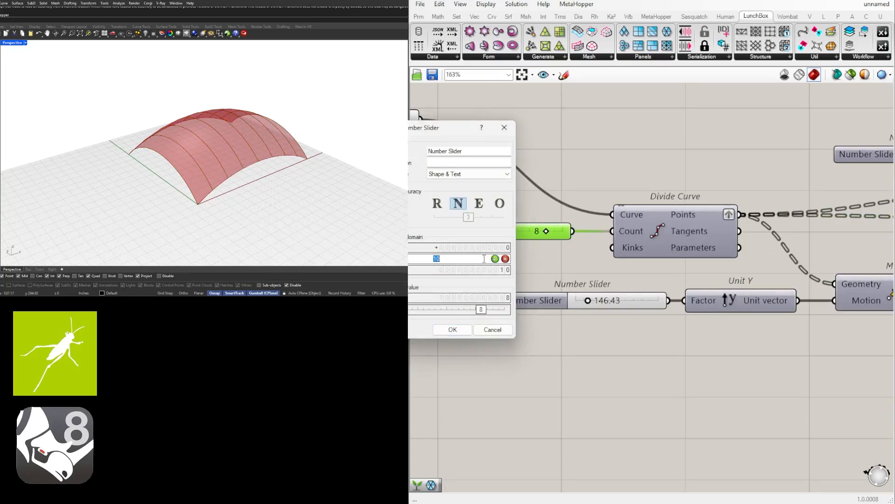
pyautogui.write('20')
pyautogui.press('Return')
pyautogui.press('Return')
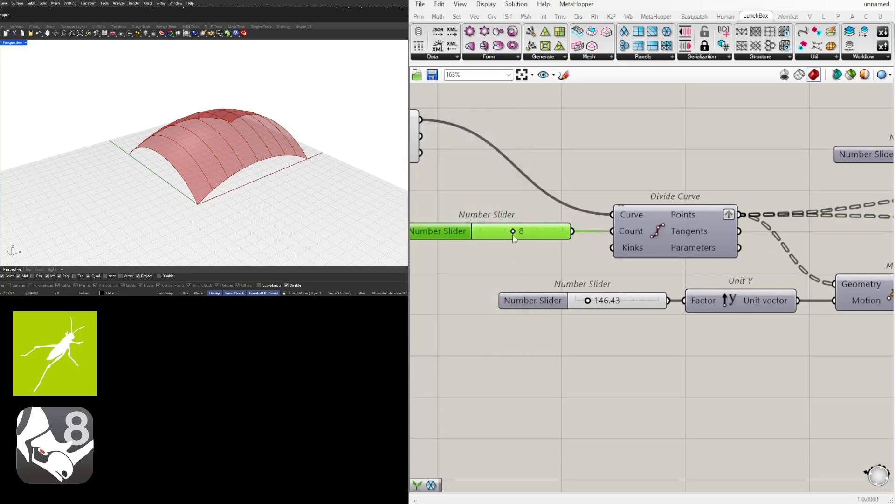
pyautogui.moveTo(513, 234)
pyautogui.mouseDown()
pyautogui.moveTo(555, 235)
pyautogui.moveTo(489, 234)
pyautogui.moveTo(503, 234)
pyautogui.mouseUp()
# - Turn off the viewport preview of the cross-arc Arc 3Pt feeding Loft
pyautogui.moveTo(229, 140); pyautogui.dragTo(365, 165, button='right')
pyautogui.scroll(5, 220, 136)
pyautogui.moveTo(702, 208); pyautogui.dragTo(582, 209, button='right')
pyautogui.scroll(-5, 582, 209)
pyautogui.moveTo(765, 228); pyautogui.dragTo(590, 233, button='right')
pyautogui.click(737, 236)
pyautogui.middleClick(737, 234)
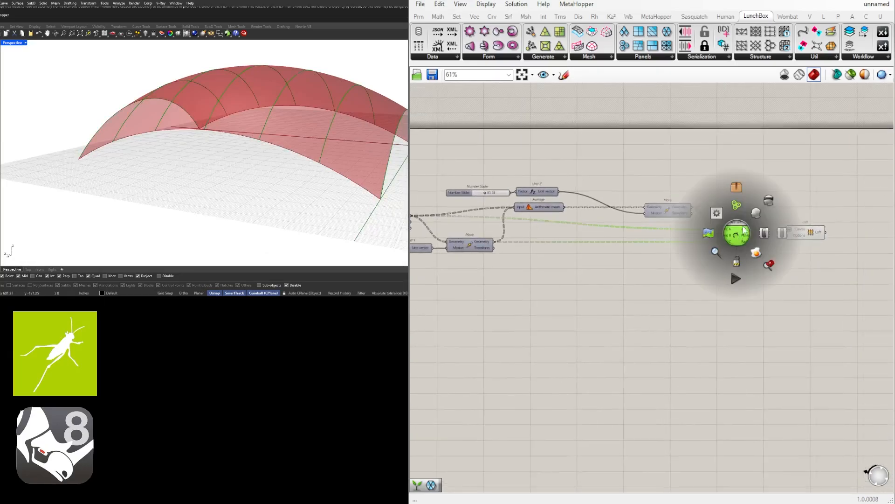
pyautogui.click(770, 199)
# - Examine the lofted vault surface in the viewport from several sides and from above
pyautogui.moveTo(830, 200); pyautogui.dragTo(647, 206, button='right')
pyautogui.moveTo(561, 252); pyautogui.dragTo(638, 243, button='right')
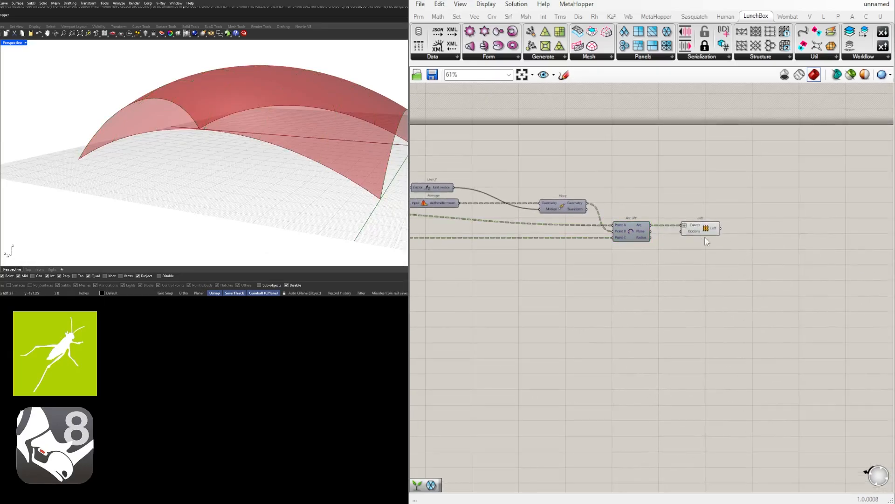
pyautogui.click(701, 229)
pyautogui.moveTo(280, 154); pyautogui.dragTo(222, 213, button='right')
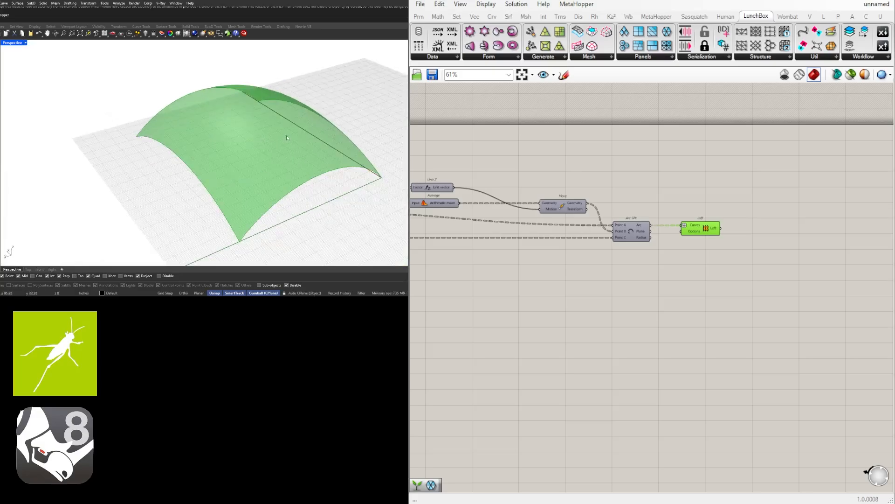
pyautogui.moveTo(249, 206); pyautogui.dragTo(281, 216, button='right')
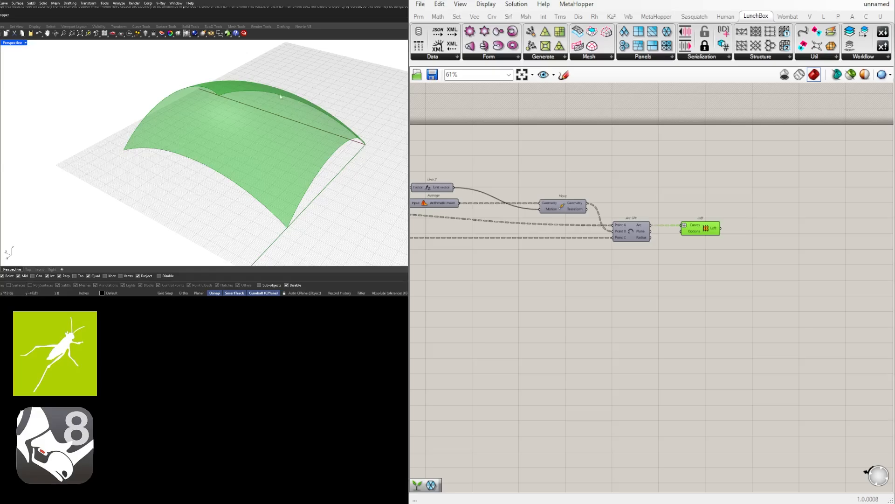
pyautogui.moveTo(281, 96); pyautogui.dragTo(239, 54, button='right')
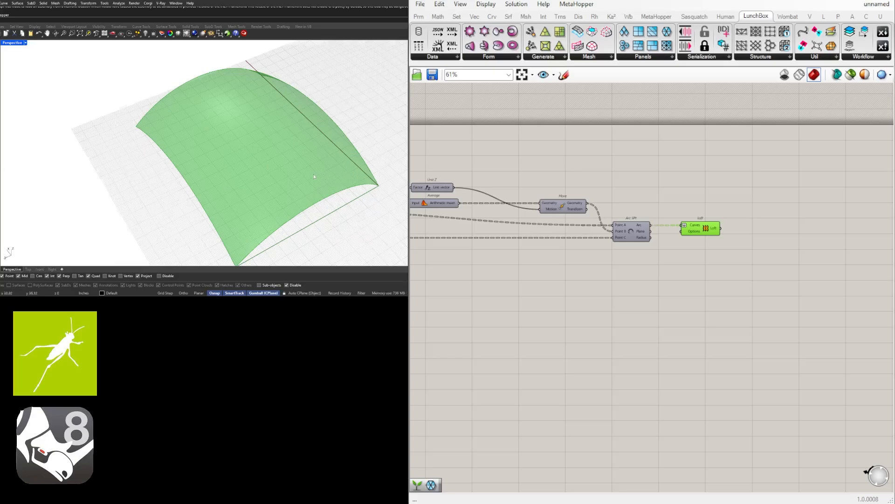
pyautogui.moveTo(313, 175); pyautogui.dragTo(222, 151, button='right')
# - Shift the Loft component slightly closer to the cross-arc Arc 3Pt and keep it selected
pyautogui.click(671, 255)
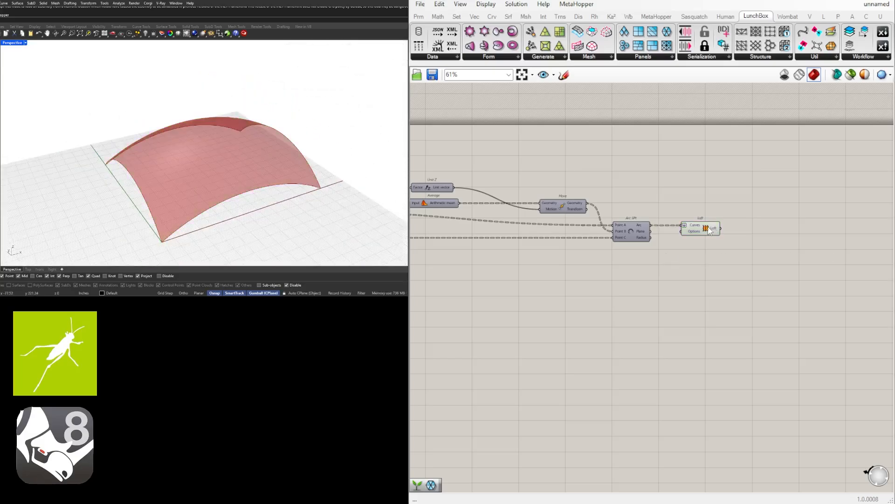
pyautogui.moveTo(707, 228); pyautogui.dragTo(699, 228)
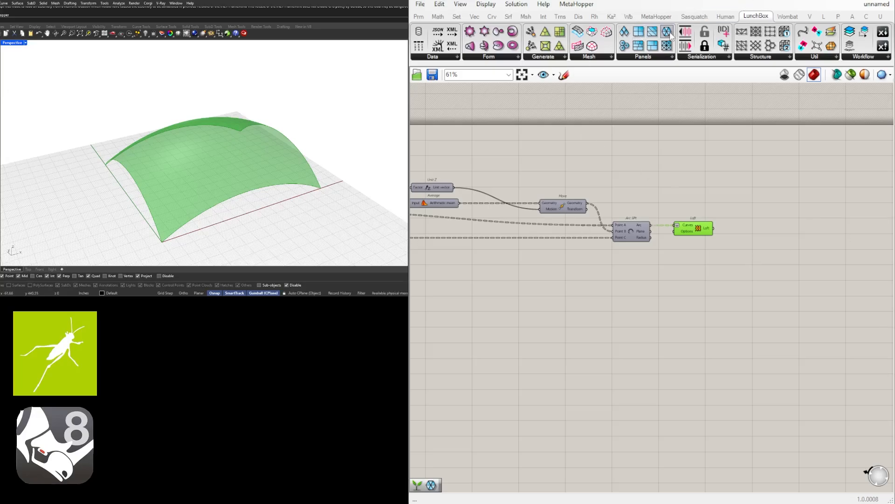
# - Add LunchBox's Triangle Panels B after Loft, connect the Loft output to its Surface input and place it slightly lower
pyautogui.moveTo(670, 35); pyautogui.dragTo(775, 232)
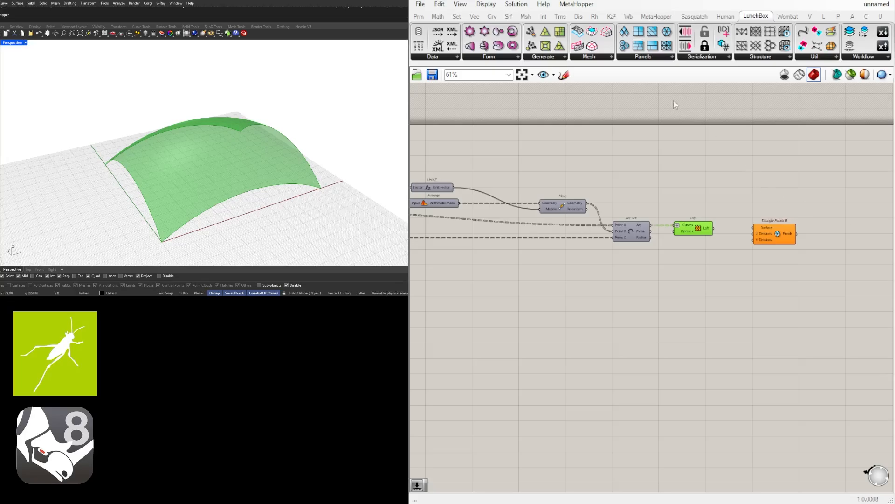
pyautogui.scroll(3, 716, 209)
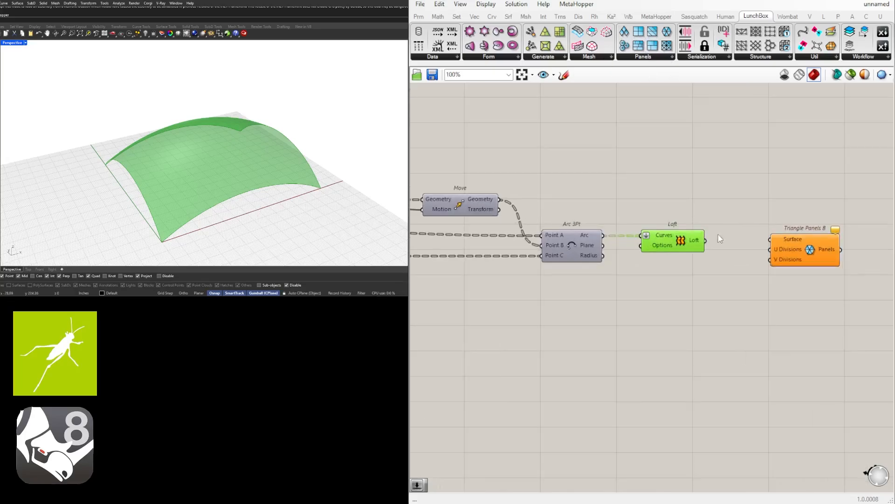
pyautogui.moveTo(716, 242); pyautogui.dragTo(810, 289)
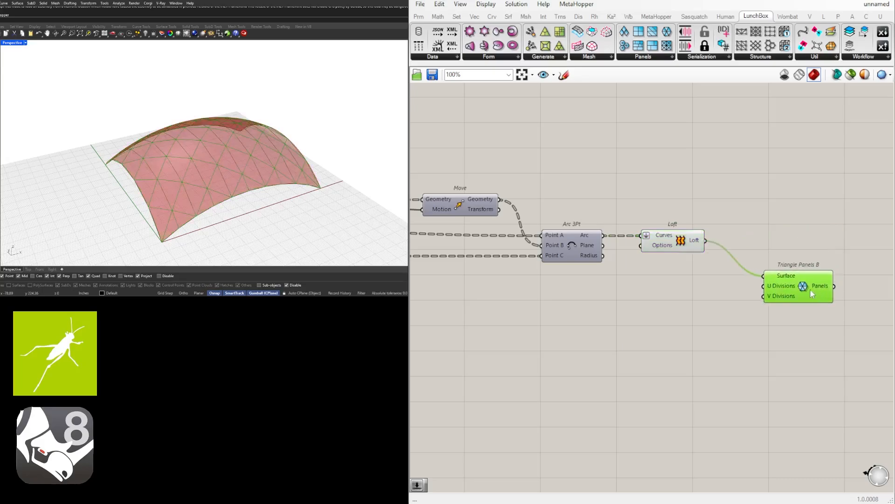
# - Create a number slider with value 10 beside Triangle Panels B and duplicate it directly below
pyautogui.click(692, 297)
pyautogui.doubleClick(692, 297)
pyautogui.write('10')
pyautogui.press('Return')
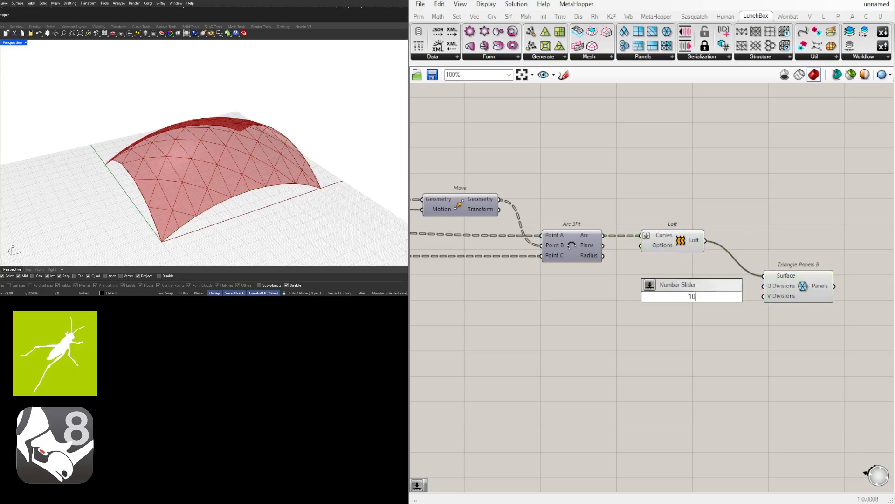
pyautogui.scroll(3, 729, 314)
pyautogui.click(698, 288)
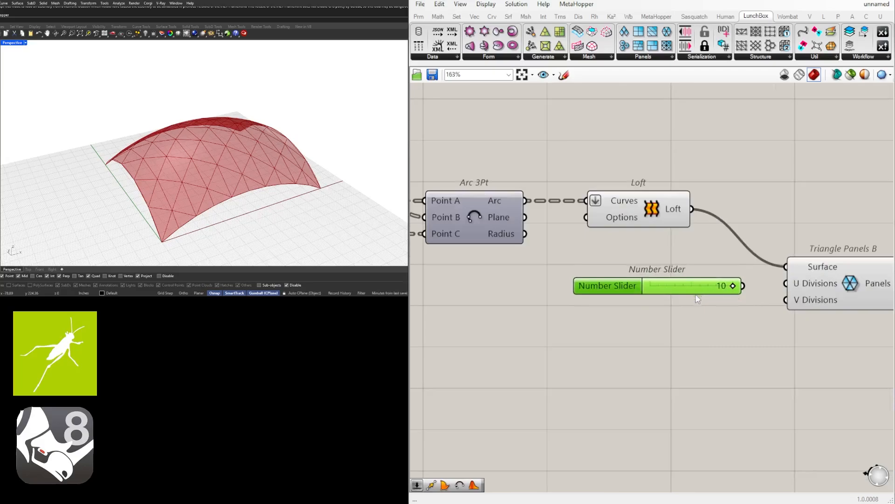
pyautogui.hotkey('ctrl', 'c')
pyautogui.hotkey('ctrl', 'v')
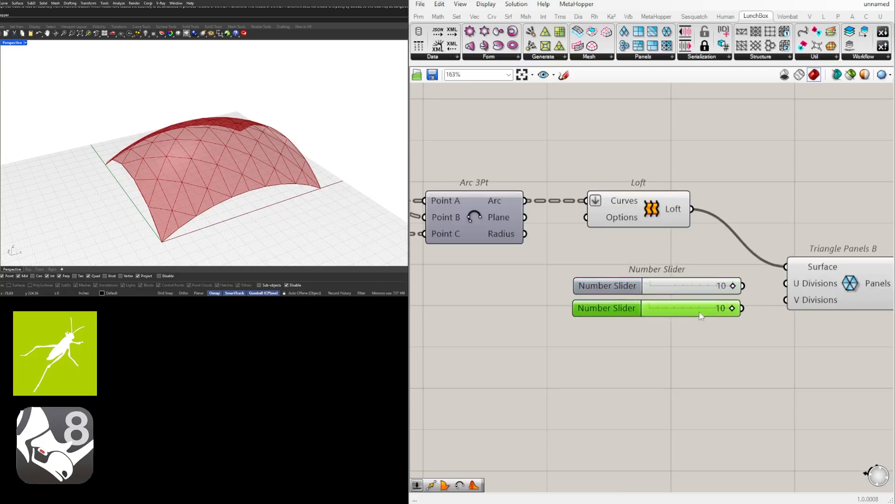
# - Connect the two sliders to the U Divisions and V Divisions inputs of Triangle Panels B
pyautogui.moveTo(743, 285); pyautogui.dragTo(786, 283)
pyautogui.moveTo(742, 308)
pyautogui.mouseDown()
pyautogui.moveTo(784, 308)
pyautogui.moveTo(786, 300)
pyautogui.moveTo(690, 301)
pyautogui.moveTo(748, 302)
pyautogui.mouseUp()
pyautogui.click(802, 344)
# - Set the U Divisions slider of Triangle Panels B to 8 and check the panelled vault in the viewport
pyautogui.scroll(3, 707, 319)
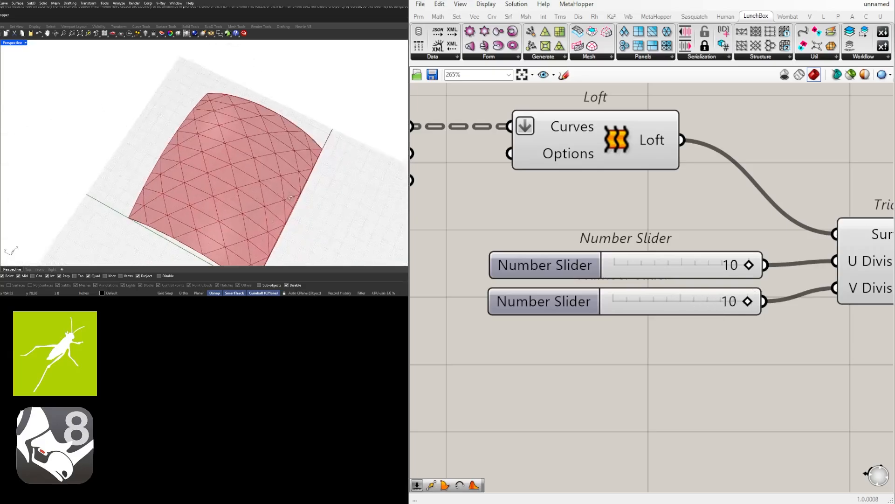
pyautogui.scroll(3, 729, 280)
pyautogui.moveTo(762, 255); pyautogui.dragTo(718, 260)
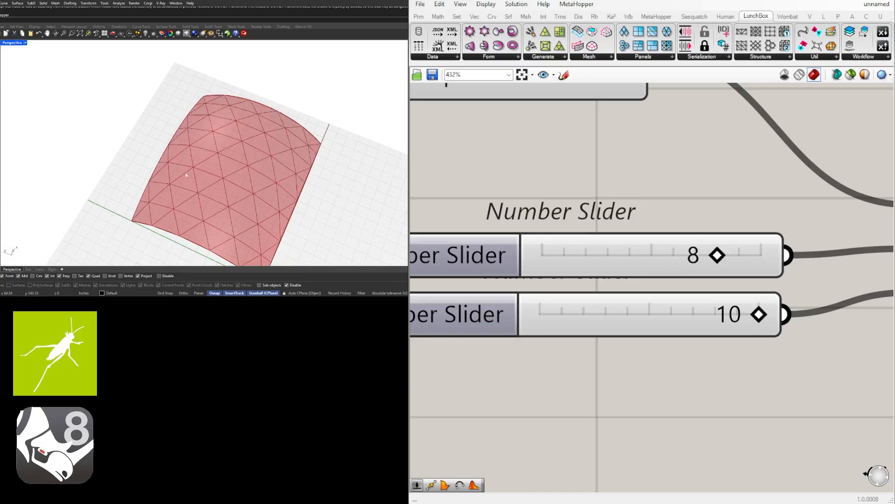
pyautogui.moveTo(317, 163); pyautogui.dragTo(318, 139, button='right')
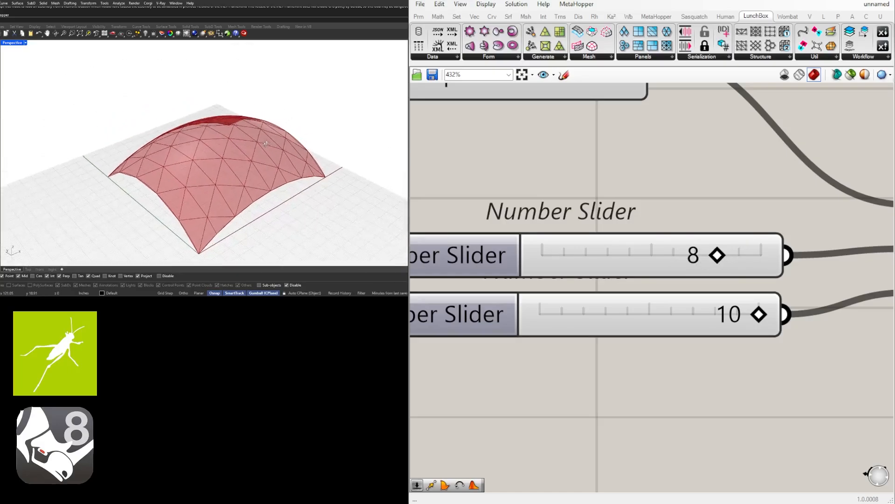
# - Turn off the viewport preview of the Loft component
pyautogui.scroll(-7, 623, 231)
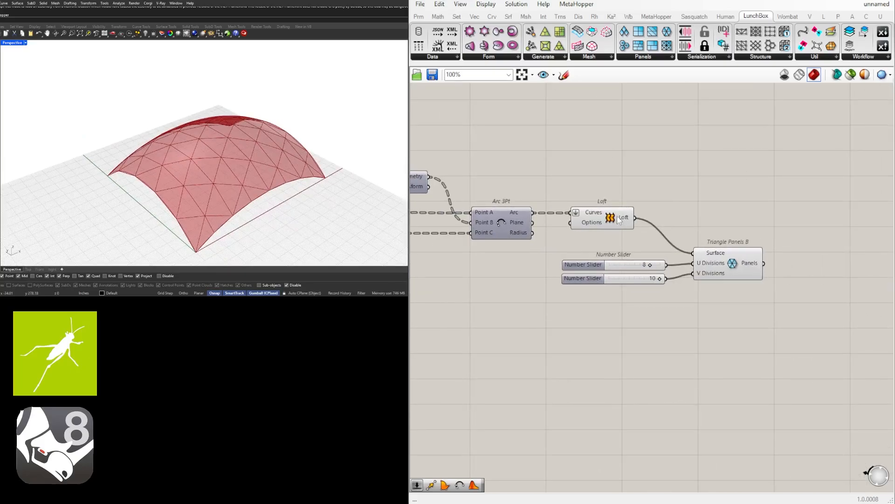
pyautogui.click(607, 217)
pyautogui.middleClick(610, 215)
pyautogui.click(640, 181)
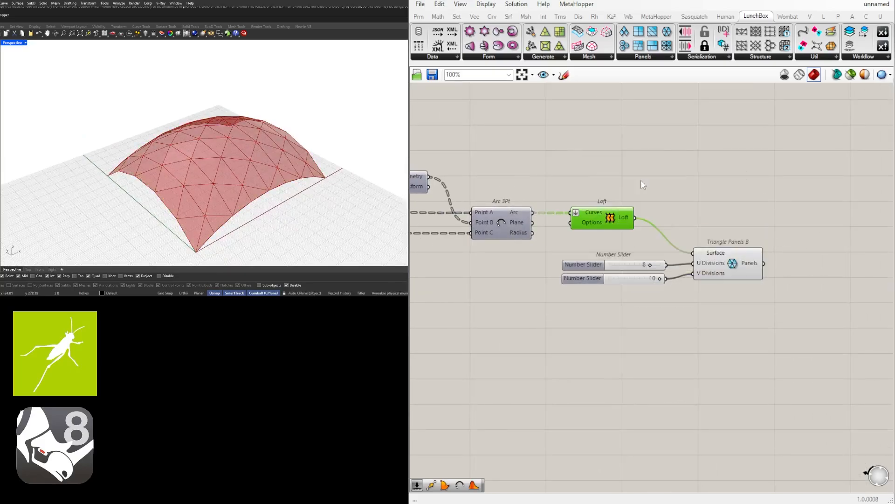
pyautogui.click(657, 217)
# - Examine the triangular panels from several sides, highlighting the Triangle Panels B geometry
pyautogui.moveTo(224, 146)
pyautogui.mouseDown(button='right')
pyautogui.moveTo(221, 123)
pyautogui.moveTo(226, 130)
pyautogui.mouseUp(button='right')
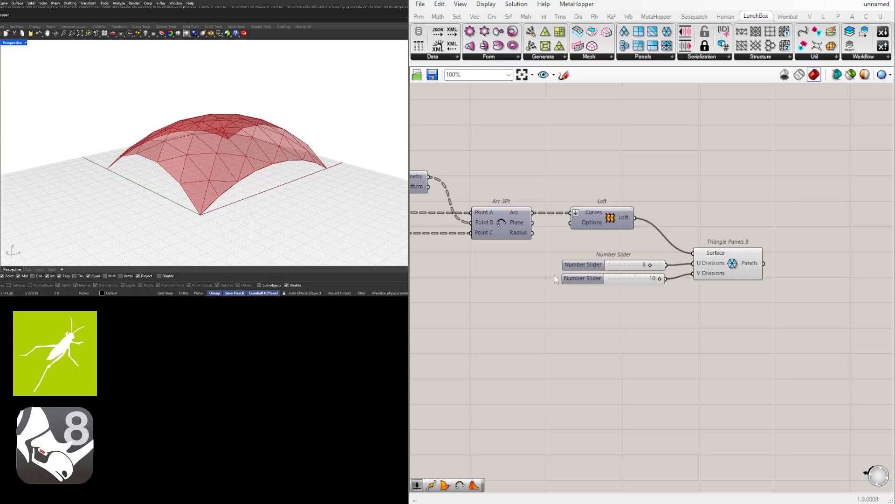
pyautogui.click(758, 253)
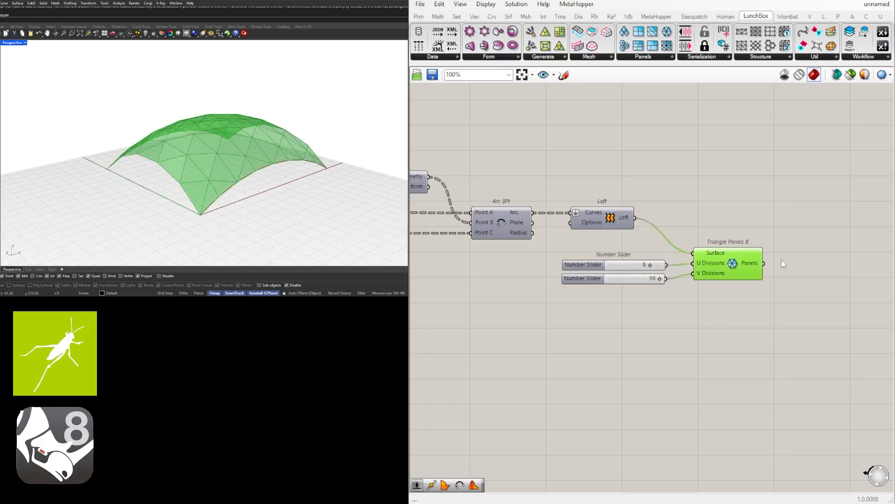
pyautogui.moveTo(820, 271); pyautogui.dragTo(757, 274, button='right')
pyautogui.click(777, 278)
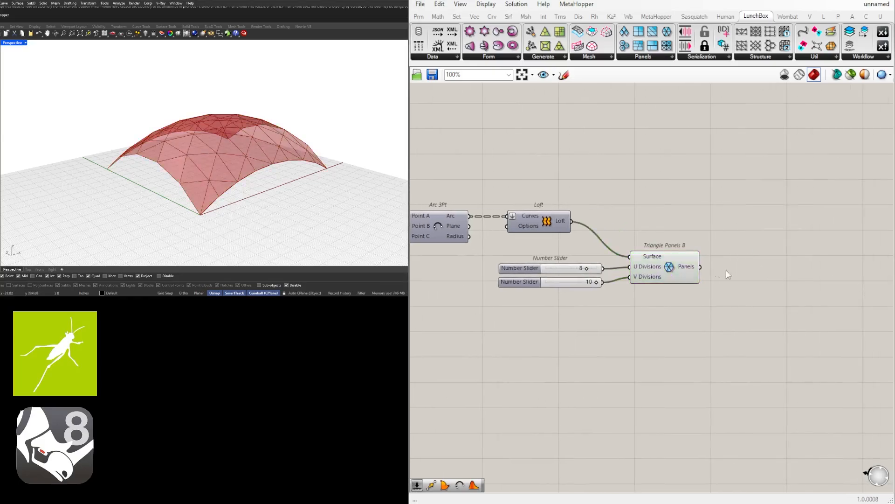
pyautogui.click(692, 268)
pyautogui.moveTo(199, 195); pyautogui.dragTo(172, 173, button='right')
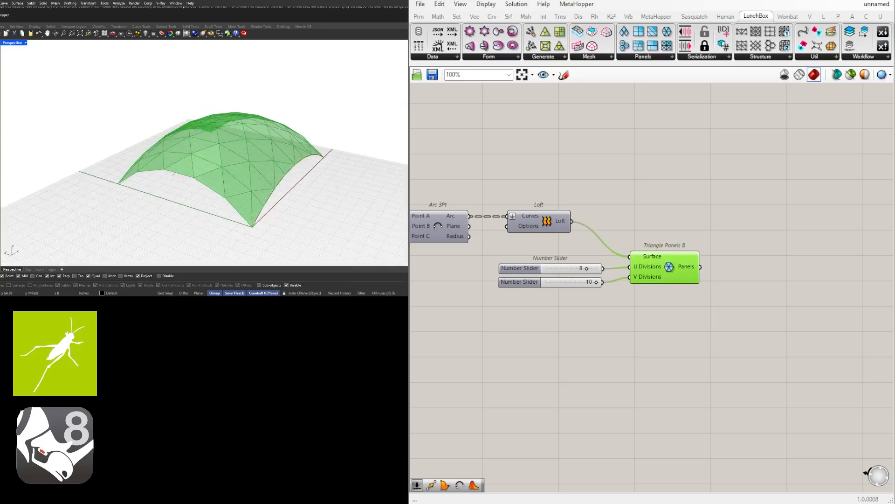
# - Add a Deconstruct Brep component, feed the Panels output into its Brep input and align it with Triangle Panels B
pyautogui.moveTo(700, 289); pyautogui.dragTo(634, 289, button='right')
pyautogui.doubleClick(634, 289)
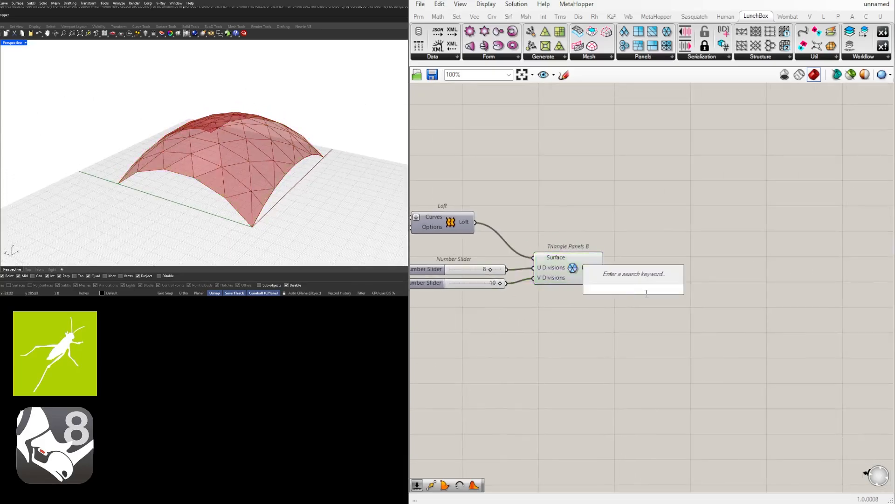
pyautogui.write('DEC')
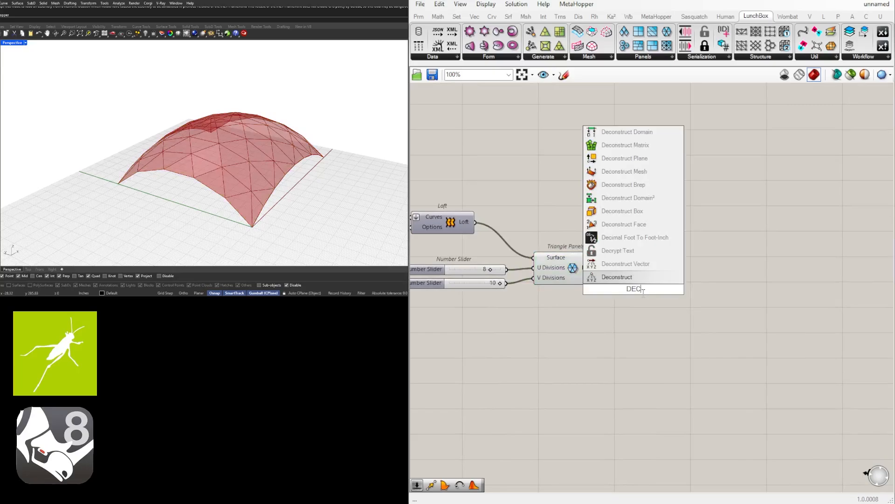
pyautogui.click(618, 185)
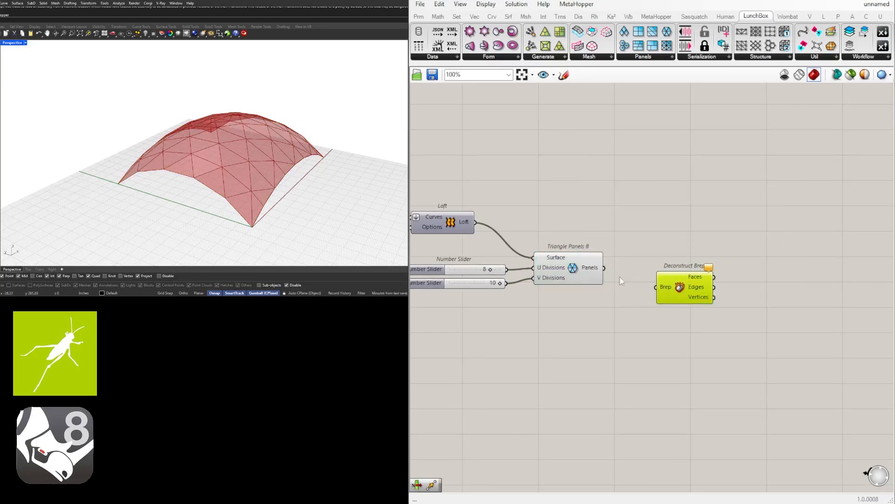
pyautogui.moveTo(604, 268); pyautogui.dragTo(674, 268)
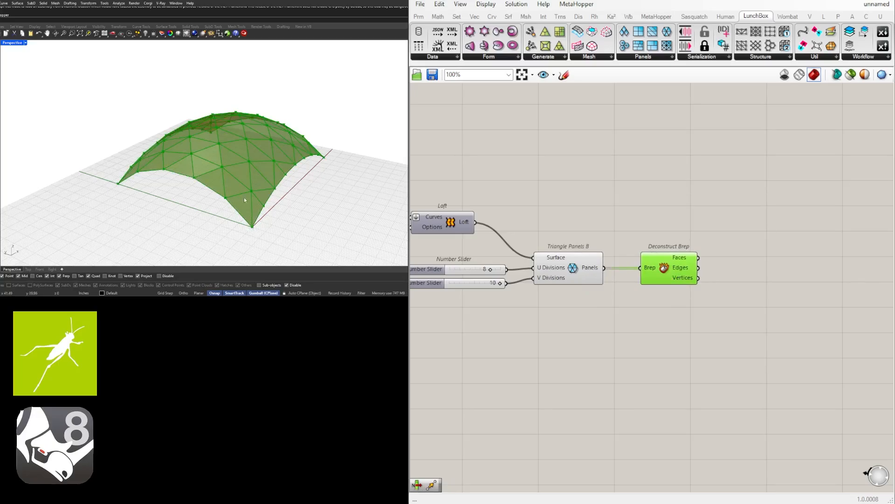
# - Move Deconstruct Brep farther away and add a List Item component whose List input takes the Panels output
pyautogui.click(872, 301)
pyautogui.moveTo(669, 276); pyautogui.dragTo(771, 297)
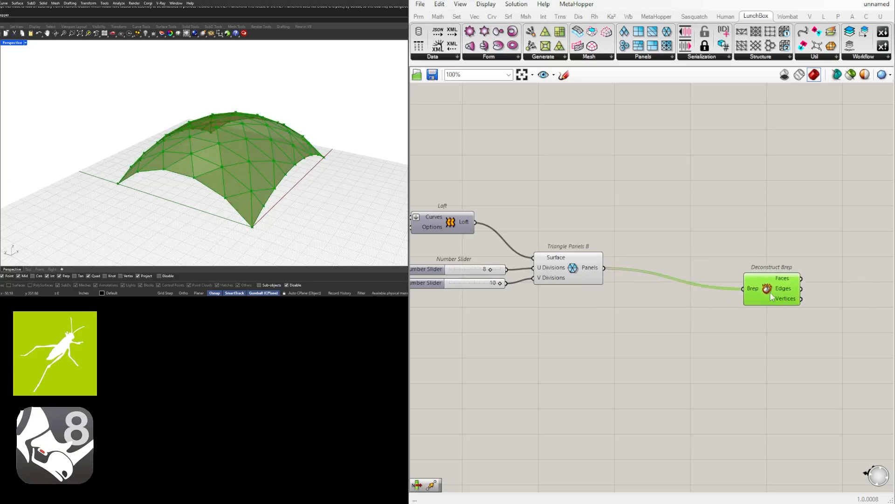
pyautogui.doubleClick(665, 301)
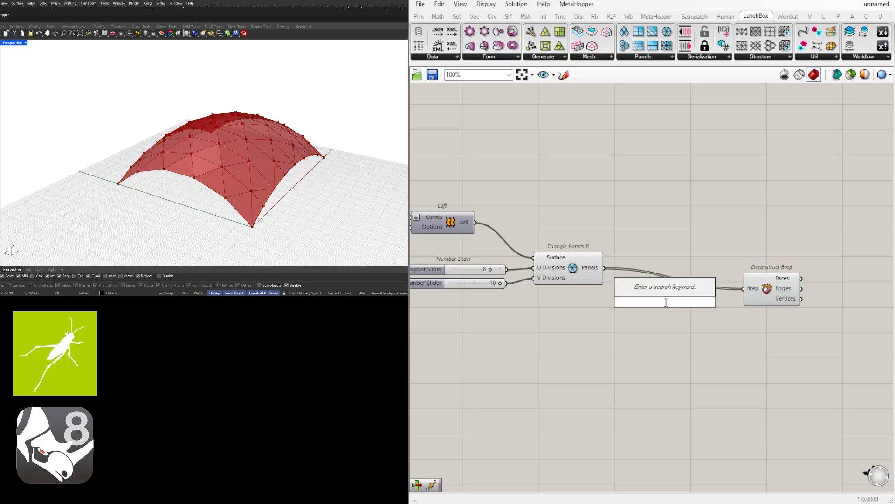
pyautogui.write('ITEM')
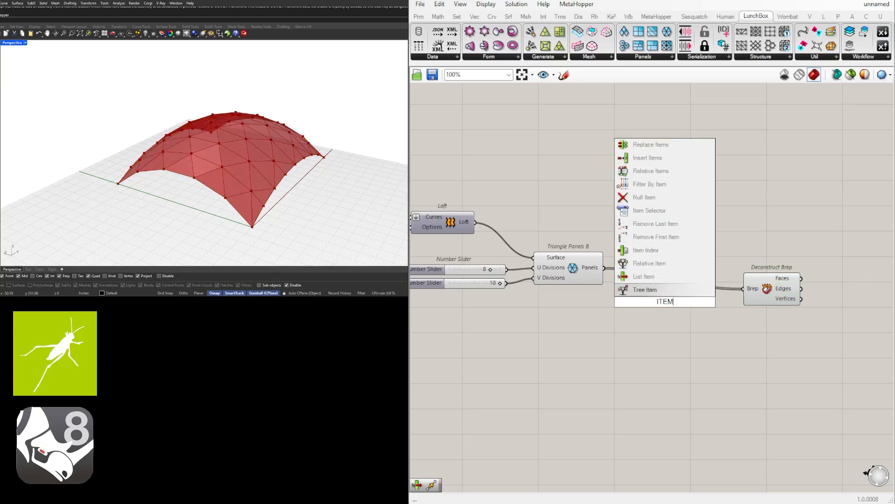
pyautogui.click(646, 276)
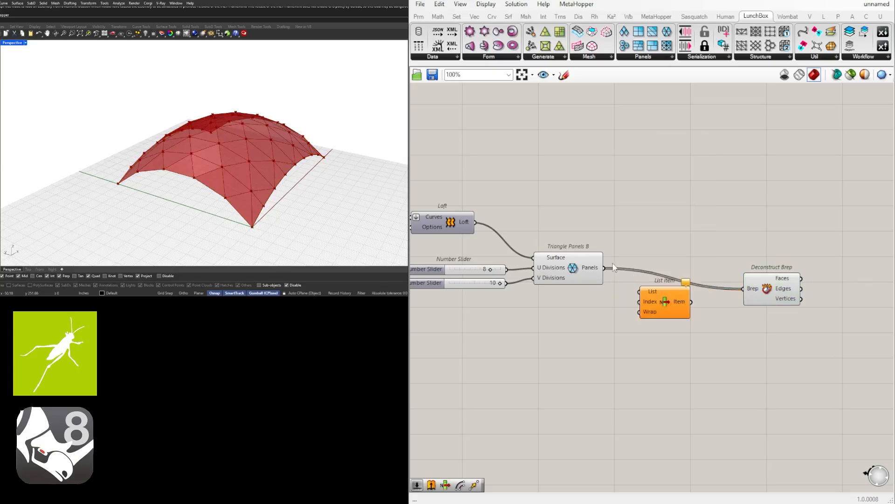
pyautogui.moveTo(605, 269); pyautogui.dragTo(682, 315)
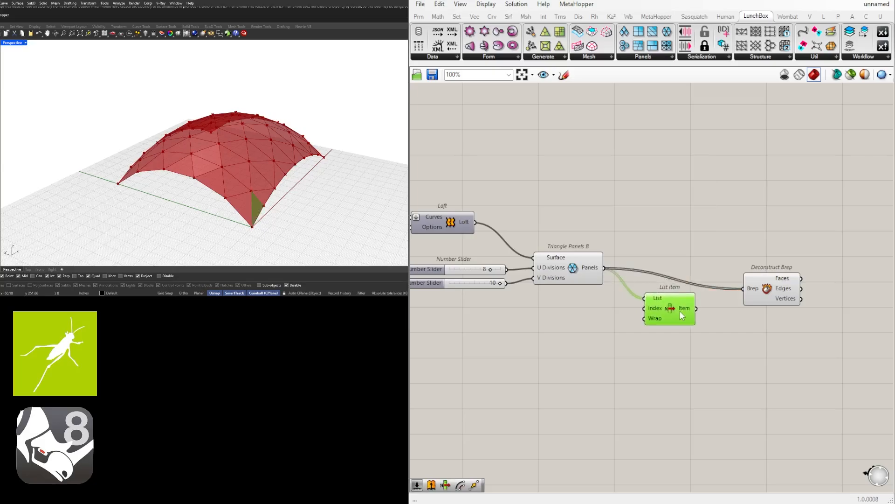
# - Create a number slider with value 10 and connect it to the Index input of List Item
pyautogui.scroll(2, 594, 308)
pyautogui.doubleClick(598, 318)
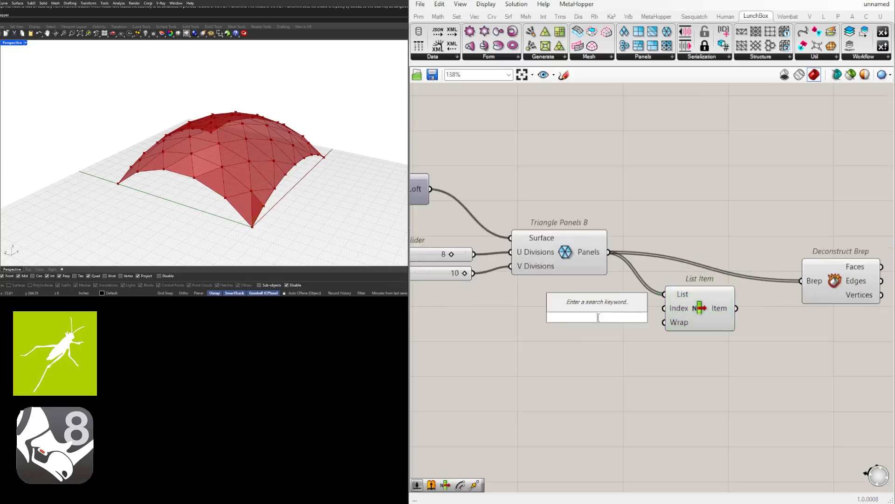
pyautogui.write('10')
pyautogui.click(598, 314)
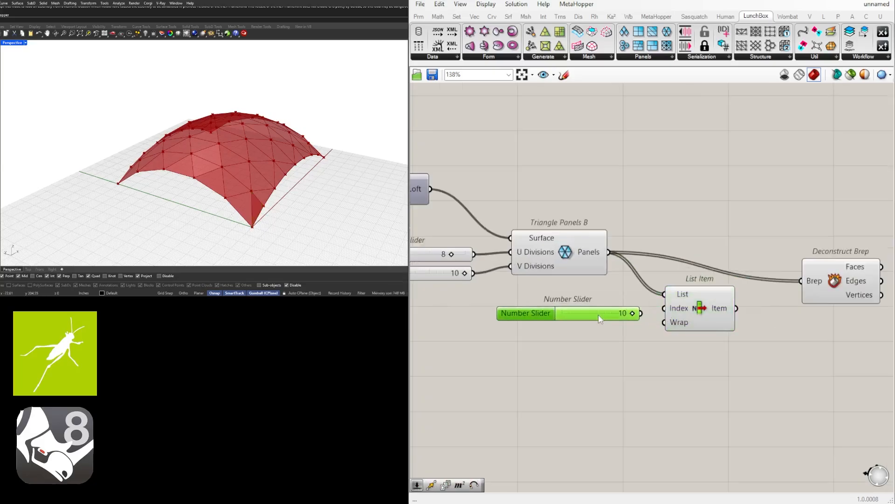
pyautogui.moveTo(641, 313); pyautogui.dragTo(666, 309)
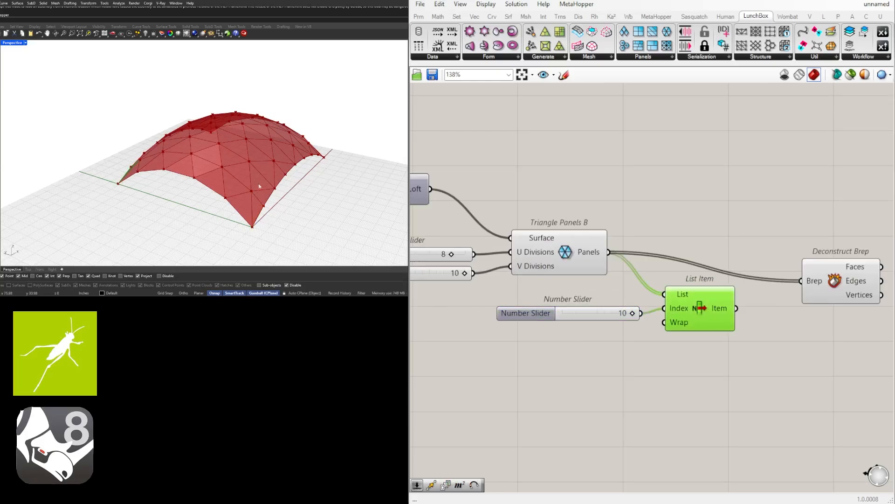
# - Set the List Item index to 6, examine the picked panel up close and nudge the List Item component
pyautogui.moveTo(259, 186); pyautogui.dragTo(221, 252, button='right')
pyautogui.scroll(3, 614, 315)
pyautogui.moveTo(643, 313); pyautogui.dragTo(599, 313)
pyautogui.moveTo(261, 206); pyautogui.dragTo(199, 171, button='right')
pyautogui.scroll(6, 186, 205)
pyautogui.click(695, 375)
pyautogui.scroll(-3, 696, 375)
pyautogui.click(693, 325)
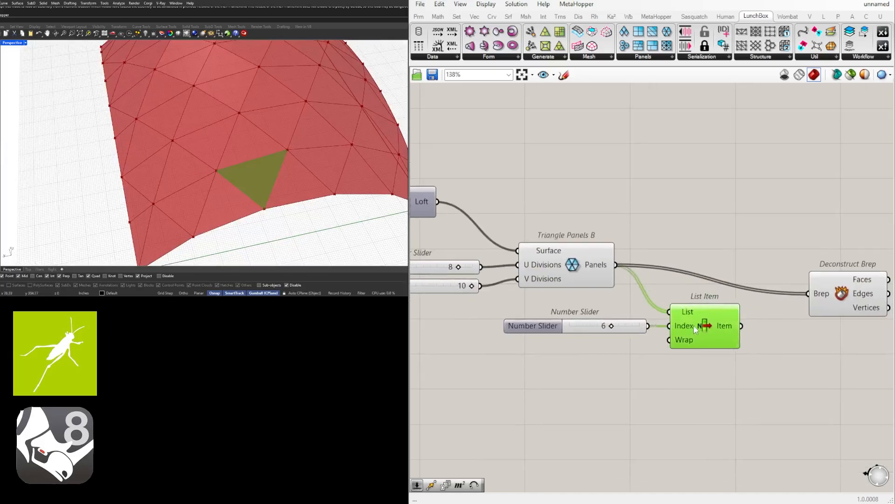
pyautogui.moveTo(693, 326); pyautogui.dragTo(689, 325)
# - Highlight the Triangle Panels B geometry and set the List Item index to 1 to pick out a corner panel
pyautogui.click(569, 268)
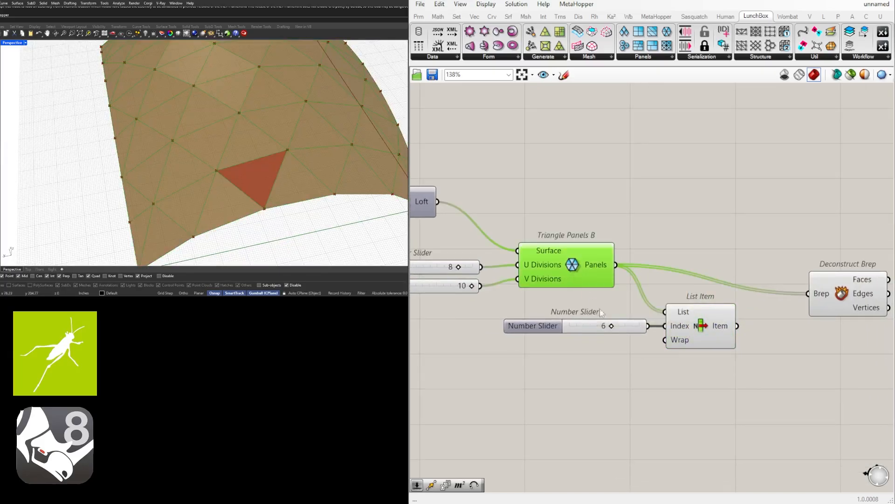
pyautogui.scroll(-4, 248, 174)
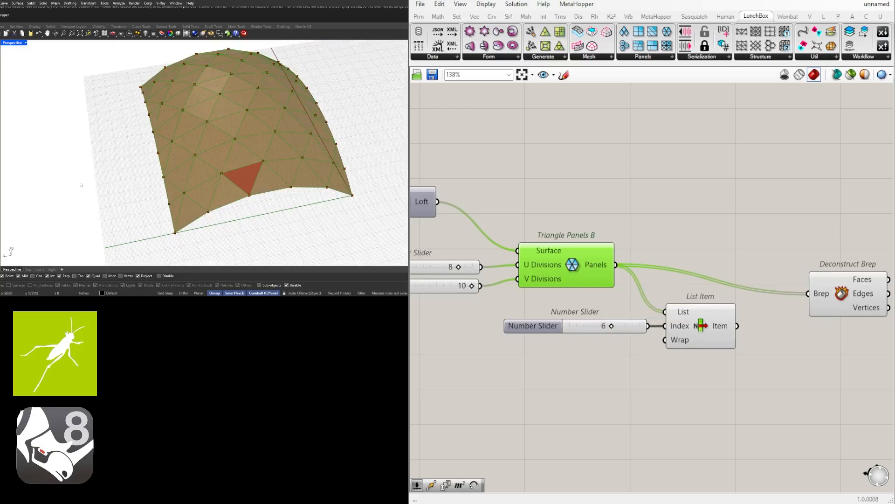
pyautogui.moveTo(611, 326); pyautogui.dragTo(575, 329)
pyautogui.moveTo(293, 192); pyautogui.dragTo(325, 191, button='right')
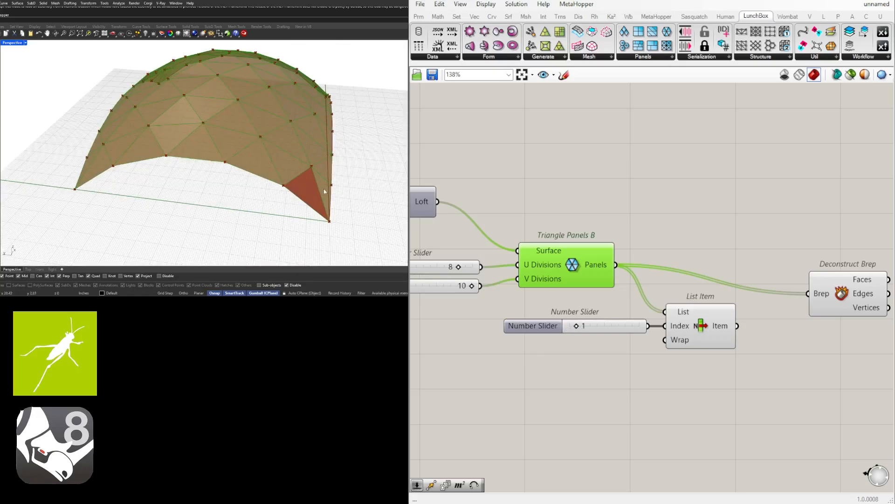
# - Turn off the viewport preview of Triangle Panels B
pyautogui.click(628, 357)
pyautogui.scroll(1, 628, 357)
pyautogui.moveTo(739, 361); pyautogui.dragTo(610, 320, button='right')
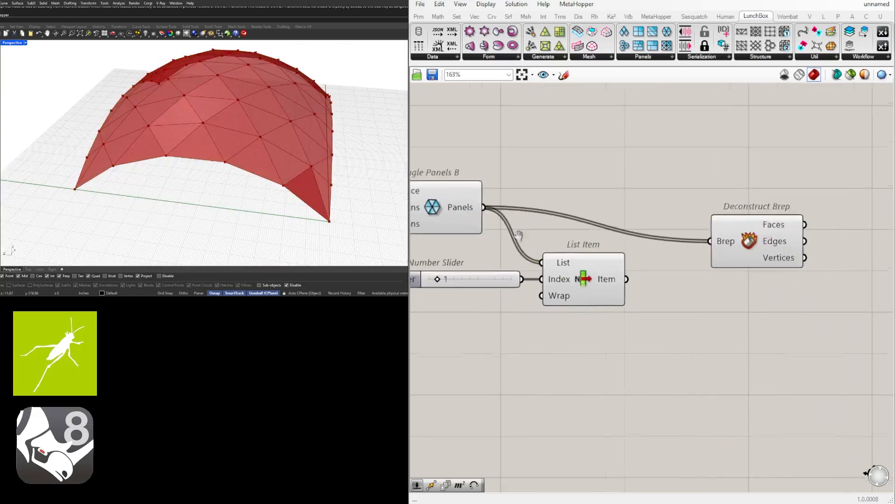
pyautogui.moveTo(519, 236); pyautogui.dragTo(648, 241, button='right')
pyautogui.click(555, 209)
pyautogui.middleClick(554, 207)
pyautogui.click(584, 177)
pyautogui.moveTo(800, 214); pyautogui.dragTo(624, 217, button='right')
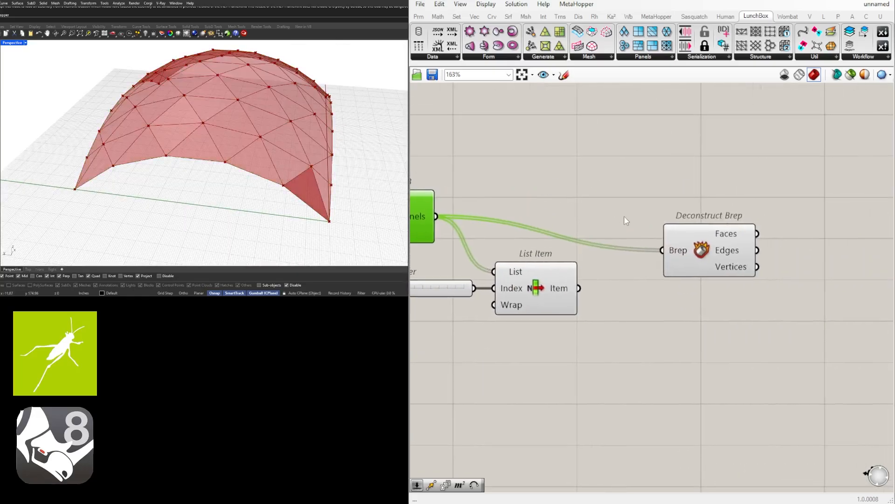
# - Move List Item and its index slider past Deconstruct Brep and connect the Faces output to the List input
pyautogui.scroll(-3, 632, 280)
pyautogui.moveTo(615, 333); pyautogui.dragTo(505, 278)
pyautogui.moveTo(566, 288); pyautogui.dragTo(753, 323)
pyautogui.scroll(2, 702, 269)
pyautogui.moveTo(700, 248); pyautogui.dragTo(750, 323)
pyautogui.click(810, 313)
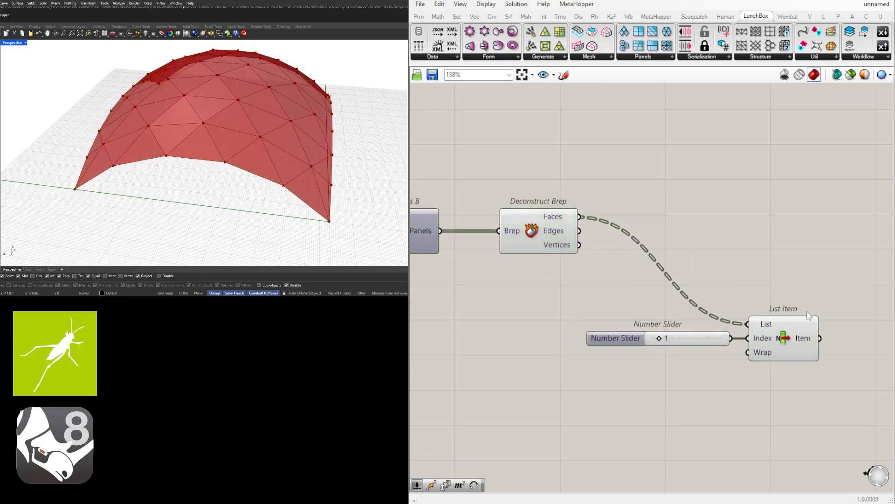
# - Flatten the List input of List Item and shift the component slightly away from its index slider
pyautogui.click(760, 325)
pyautogui.rightClick(758, 326)
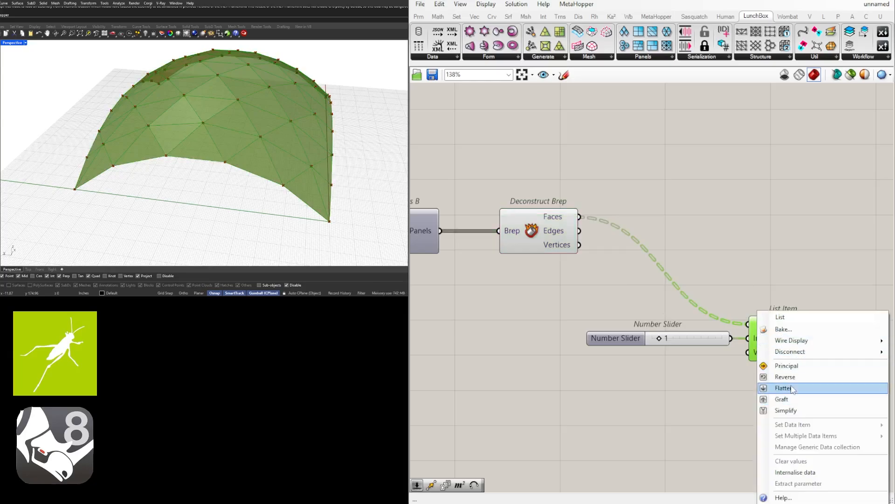
pyautogui.click(793, 388)
pyautogui.moveTo(795, 336); pyautogui.dragTo(816, 335)
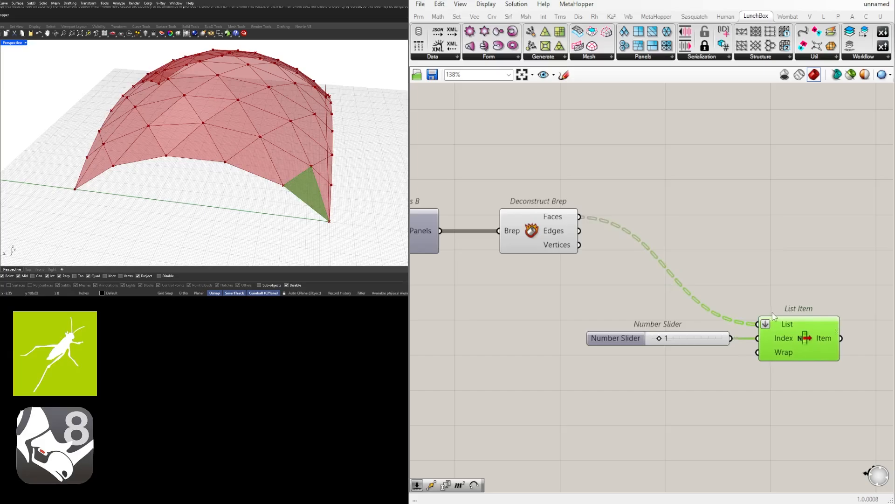
# - Add a second Deconstruct Brep after List Item and feed it the Item output
pyautogui.moveTo(765, 311); pyautogui.dragTo(655, 246, button='right')
pyautogui.scroll(-1, 664, 207)
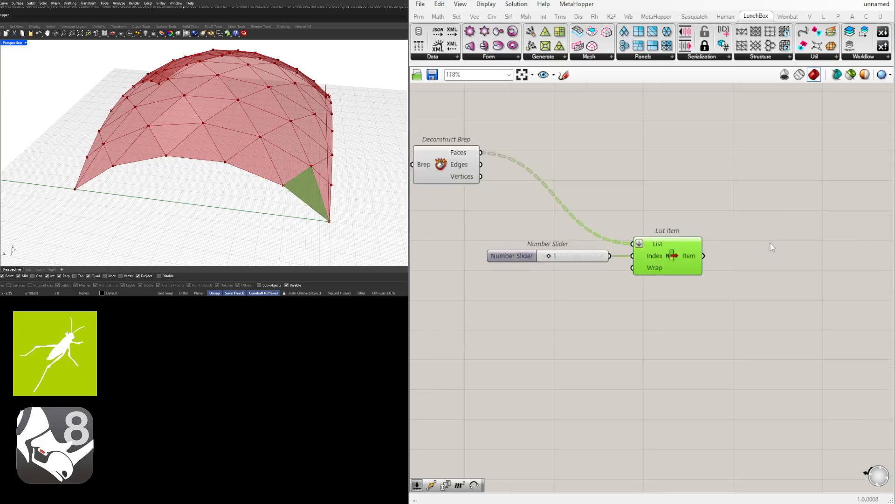
pyautogui.doubleClick(772, 242)
pyautogui.write('DE')
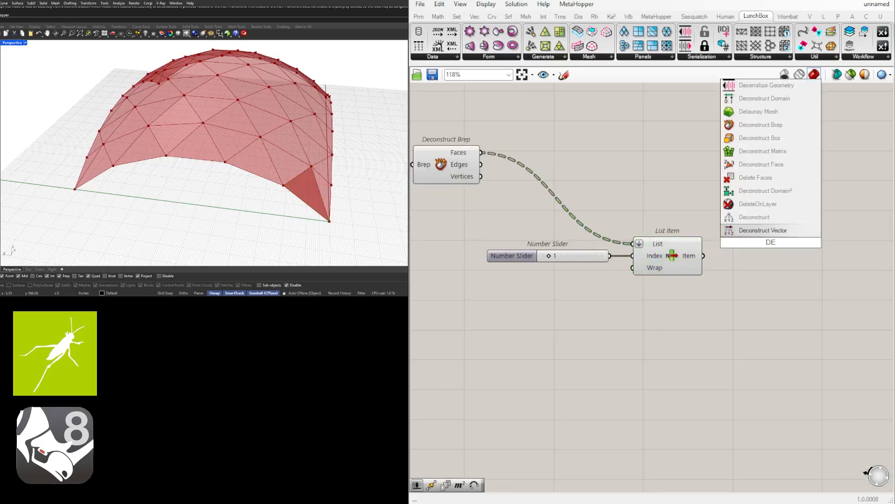
pyautogui.write('C')
pyautogui.click(757, 139)
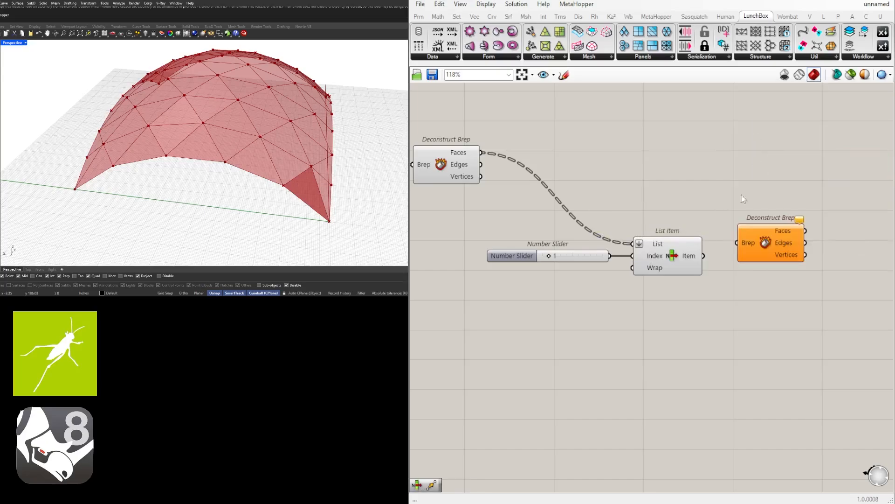
pyautogui.moveTo(705, 256); pyautogui.dragTo(749, 257)
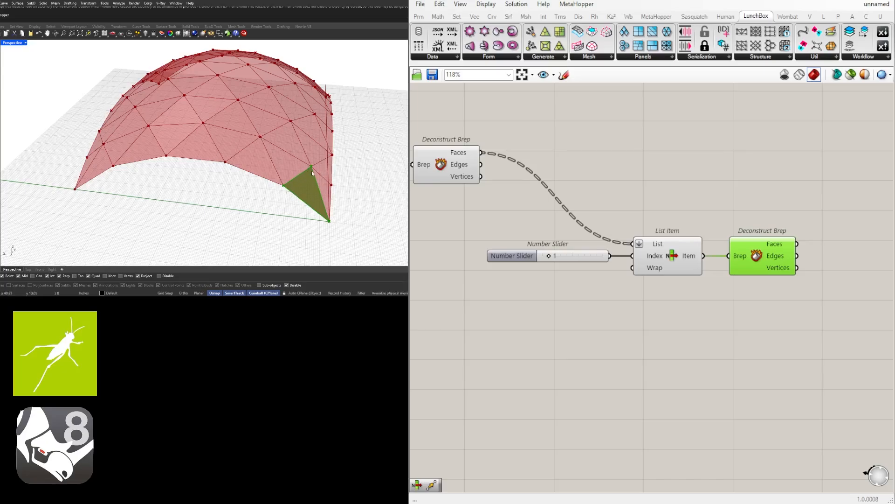
pyautogui.click(728, 328)
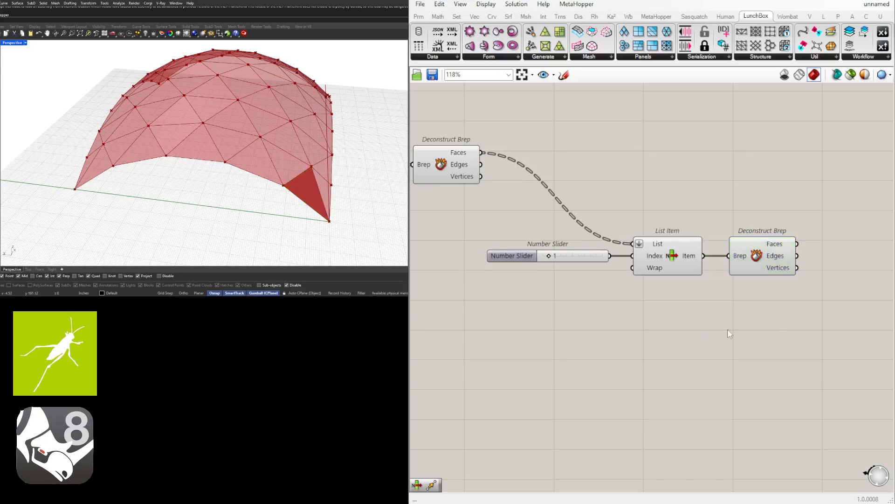
# - Connect the Panels output of Triangle Panels B directly to the List input and delete the bypassed Deconstruct Brep
pyautogui.scroll(-2, 812, 327)
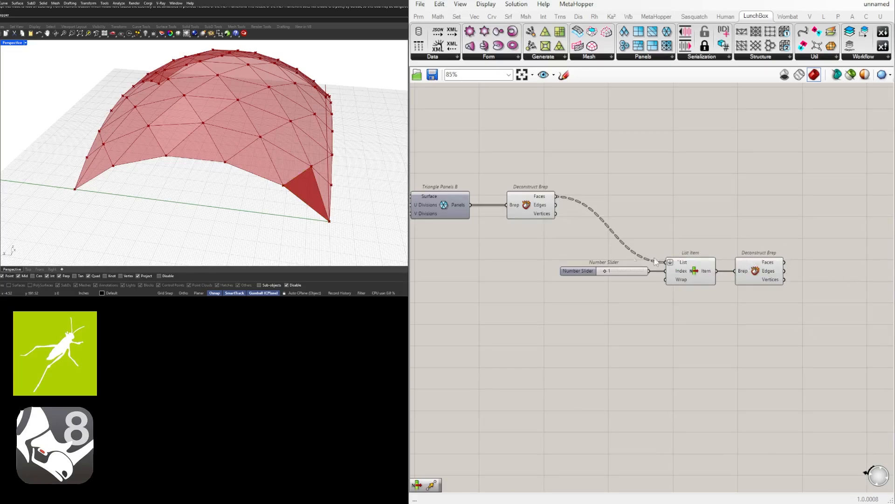
pyautogui.moveTo(471, 205); pyautogui.dragTo(665, 262)
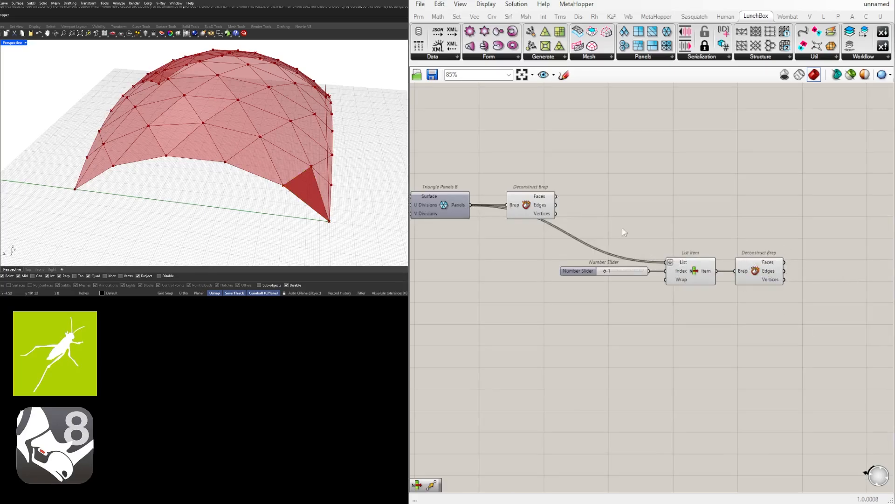
pyautogui.moveTo(541, 205); pyautogui.dragTo(592, 206)
pyautogui.press('Delete')
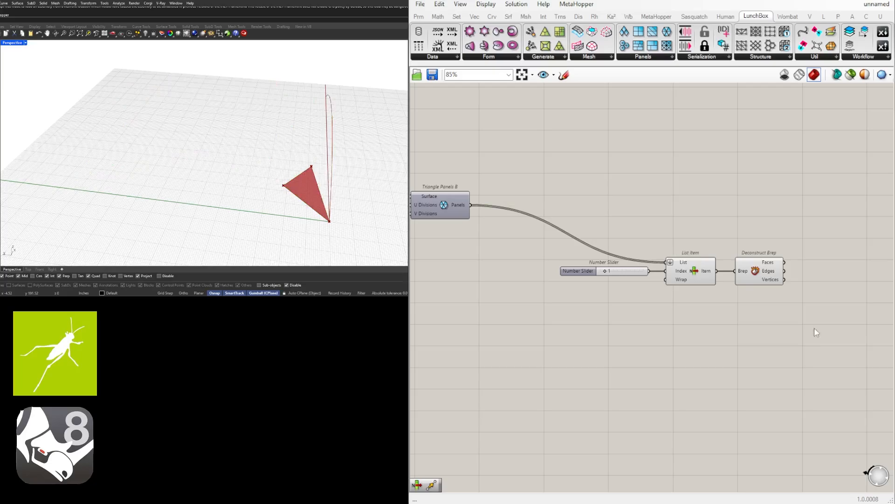
# - Move the index slider, List Item and Deconstruct Brep together closer to Triangle Panels B
pyautogui.moveTo(814, 328); pyautogui.dragTo(568, 250)
pyautogui.moveTo(687, 280); pyautogui.dragTo(530, 252)
pyautogui.click(618, 218)
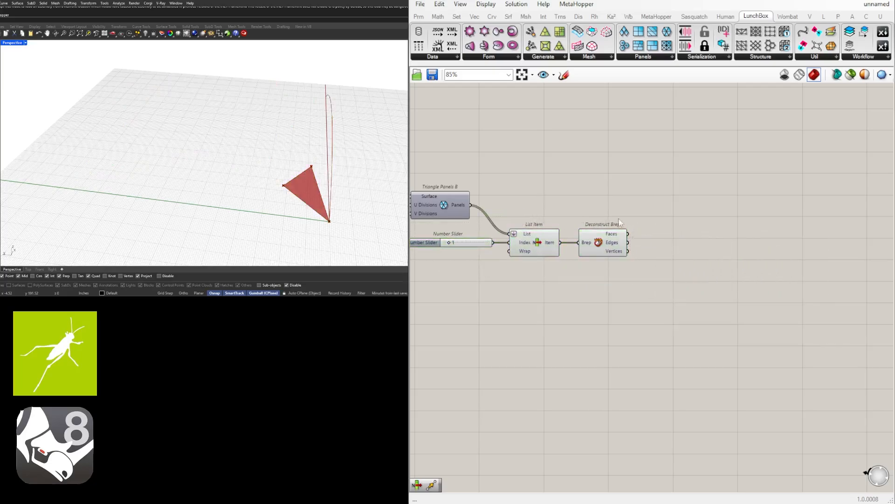
# - Add an Offset Surface component and connect the Faces output of Deconstruct Brep to its Surface input
pyautogui.click(619, 242)
pyautogui.click(707, 257)
pyautogui.scroll(4, 616, 247)
pyautogui.click(591, 236)
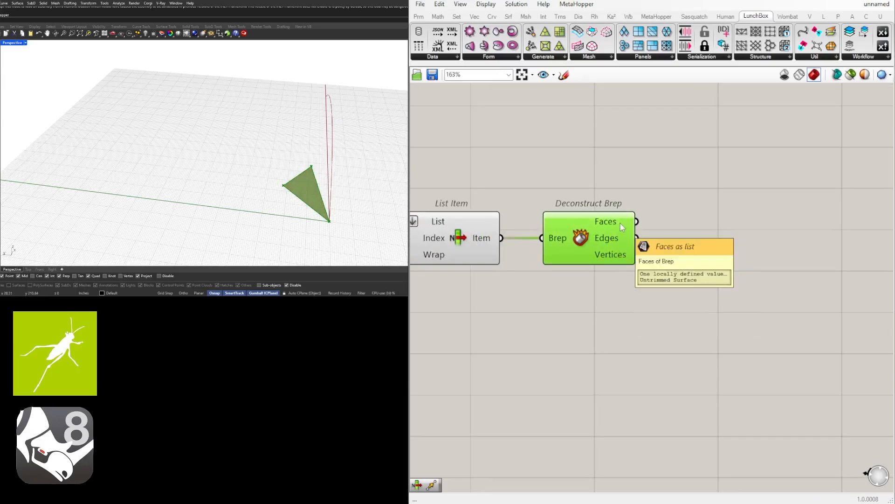
pyautogui.doubleClick(765, 260)
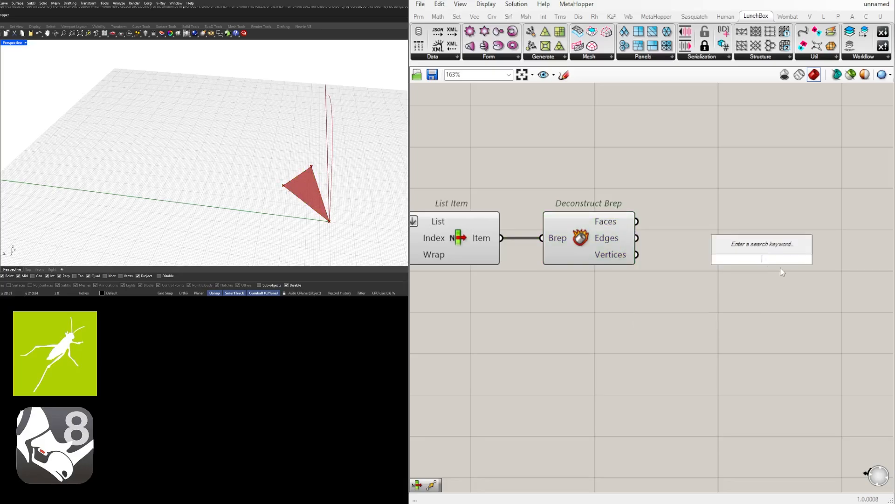
pyautogui.write('OFF')
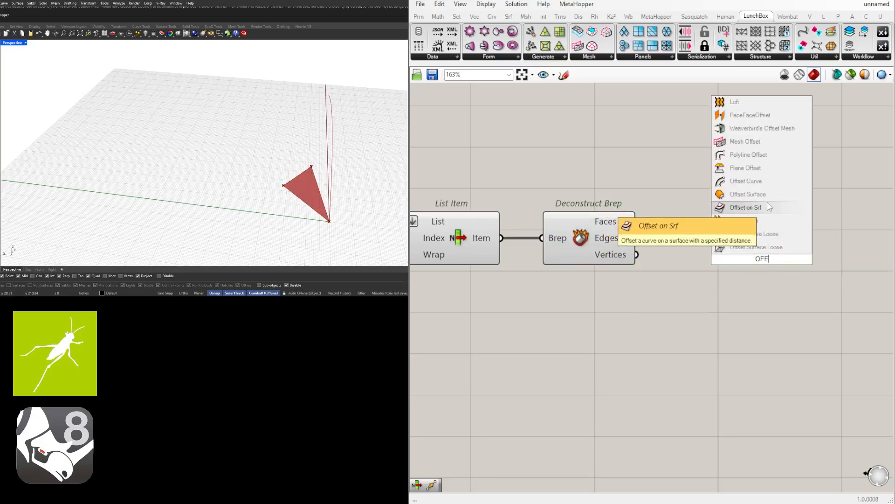
pyautogui.click(748, 194)
pyautogui.moveTo(637, 221); pyautogui.dragTo(773, 272)
# - Create a number slider set to 12.00 and connect it to the Distance input of Offset Surface
pyautogui.doubleClick(608, 333)
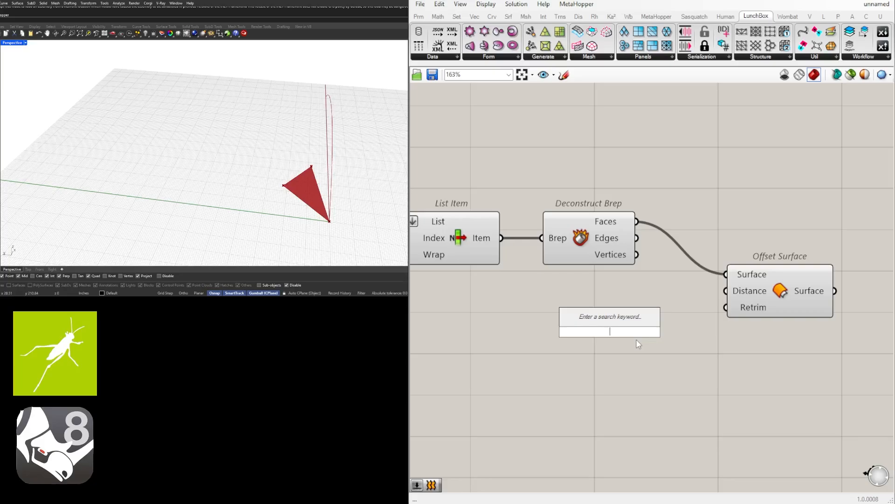
pyautogui.write('12.00')
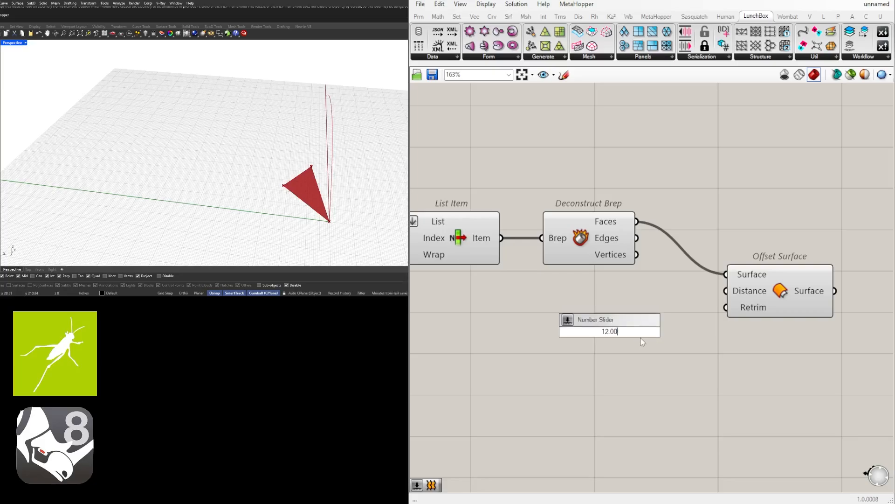
pyautogui.press('Return')
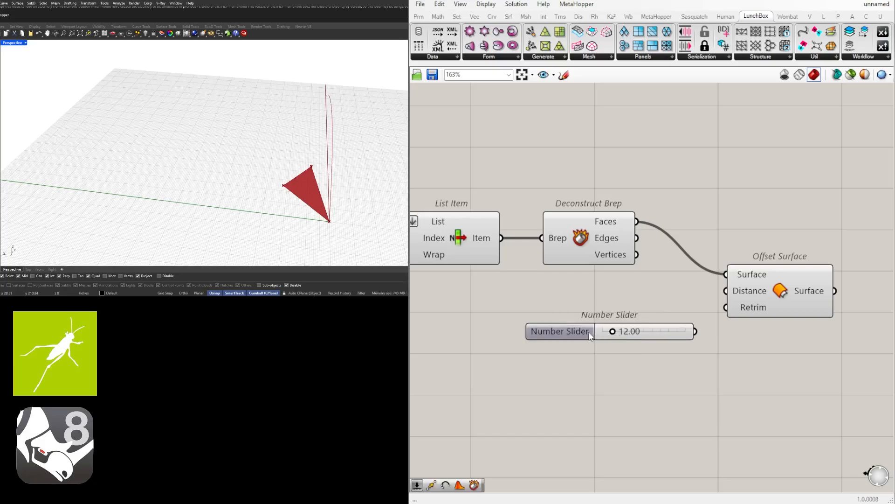
pyautogui.moveTo(588, 332); pyautogui.dragTo(567, 296)
pyautogui.scroll(3, 687, 294)
pyautogui.moveTo(671, 298); pyautogui.dragTo(737, 293)
pyautogui.click(753, 292)
pyautogui.scroll(2, 740, 296)
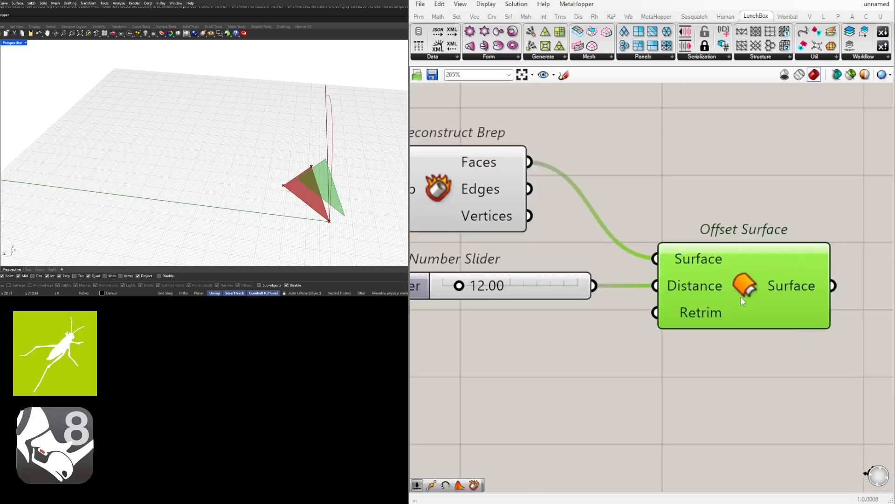
# - Insert a Negative component between the distance slider and the Distance input of Offset Surface
pyautogui.scroll(-3, 742, 299)
pyautogui.moveTo(625, 296); pyautogui.dragTo(562, 296)
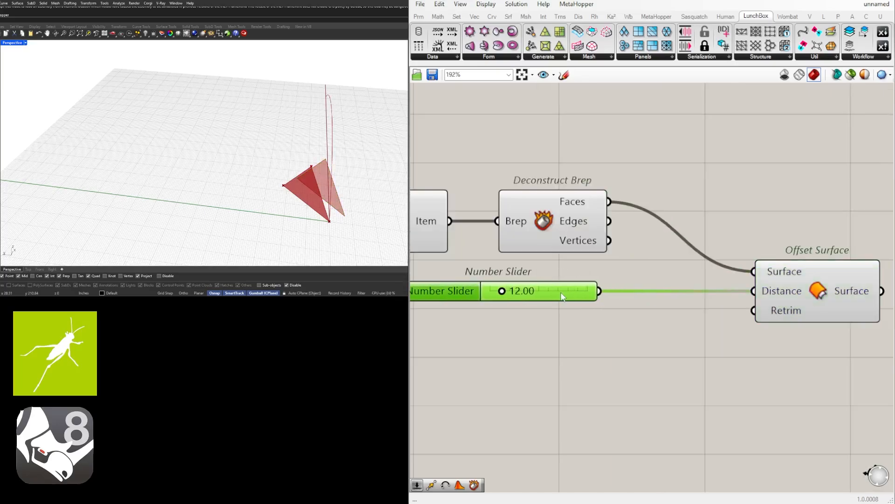
pyautogui.doubleClick(672, 309)
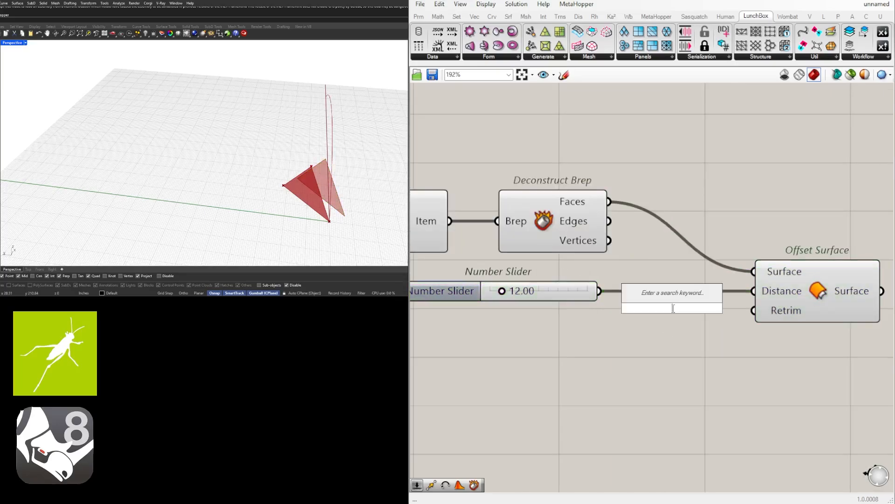
pyautogui.write('neg')
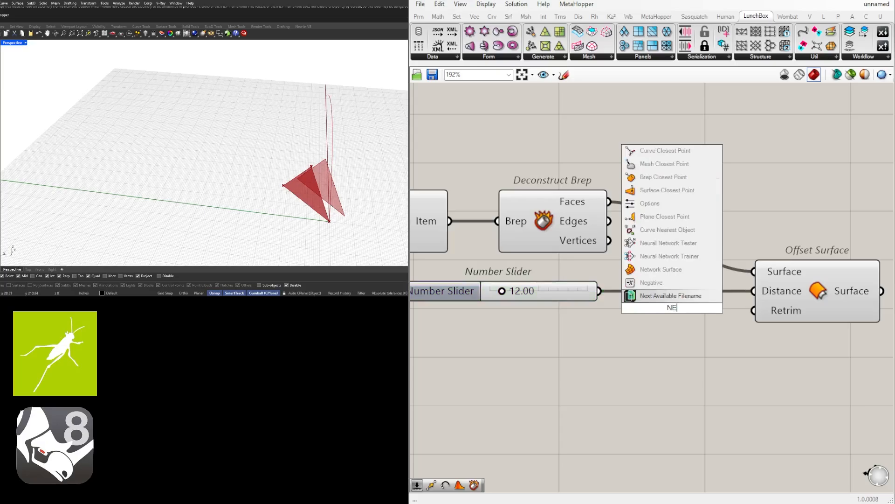
pyautogui.click(631, 296)
pyautogui.moveTo(601, 292); pyautogui.dragTo(638, 295)
pyautogui.moveTo(723, 291); pyautogui.dragTo(754, 292)
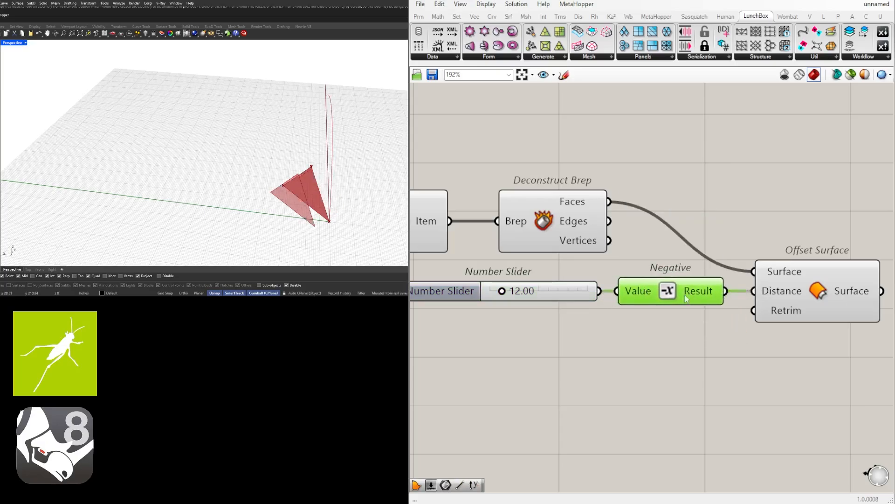
# - Set the offset distance slider to 8.00
pyautogui.scroll(4, 491, 283)
pyautogui.moveTo(504, 285); pyautogui.dragTo(492, 285)
pyautogui.doubleClick(543, 286)
pyautogui.write('8')
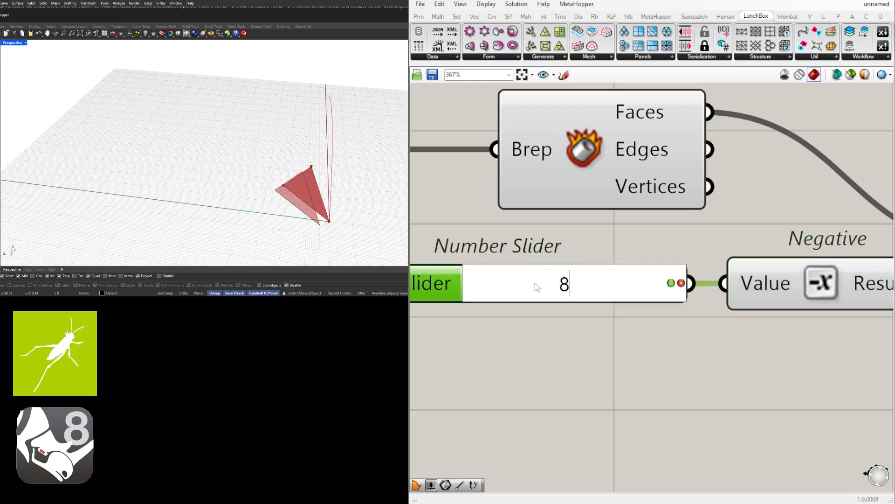
pyautogui.press('Return')
pyautogui.scroll(-5, 594, 239)
# - Shift the distance slider, Negative and Offset Surface components slightly lower as a group
pyautogui.click(692, 288)
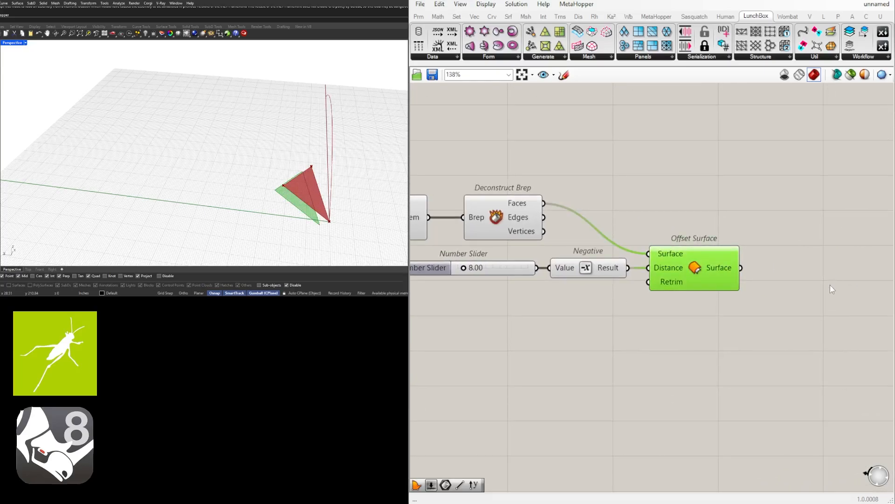
pyautogui.scroll(-3, 830, 288)
pyautogui.moveTo(792, 274); pyautogui.dragTo(546, 237)
pyautogui.moveTo(702, 239); pyautogui.dragTo(699, 256)
pyautogui.click(794, 295)
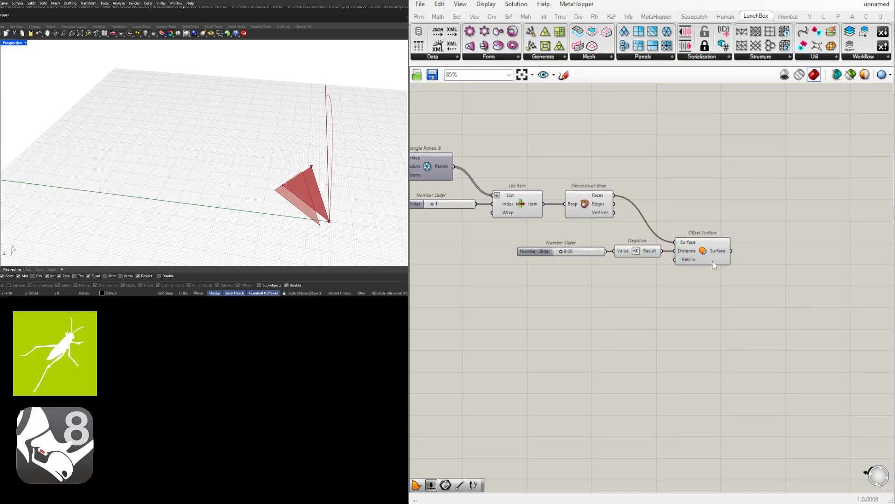
# - Add an Area component beside Offset Surface and connect the offset surface to its Geometry input
pyautogui.doubleClick(791, 258)
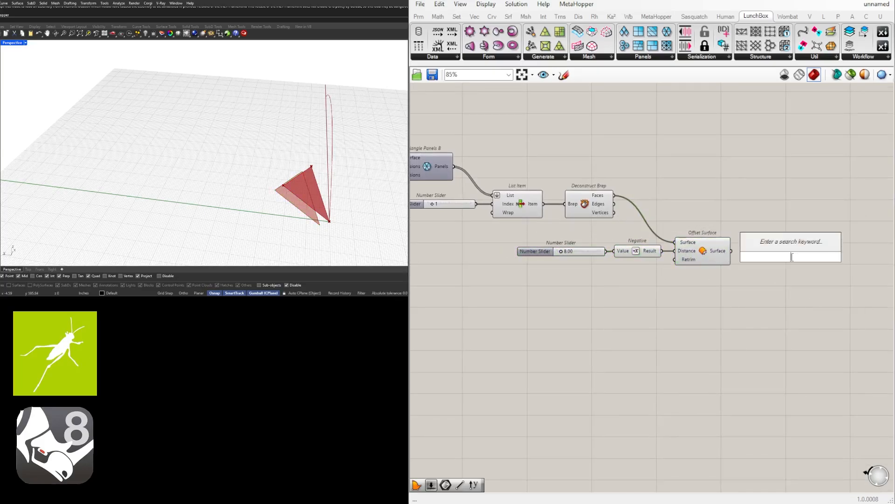
pyautogui.write('area')
pyautogui.press('Return')
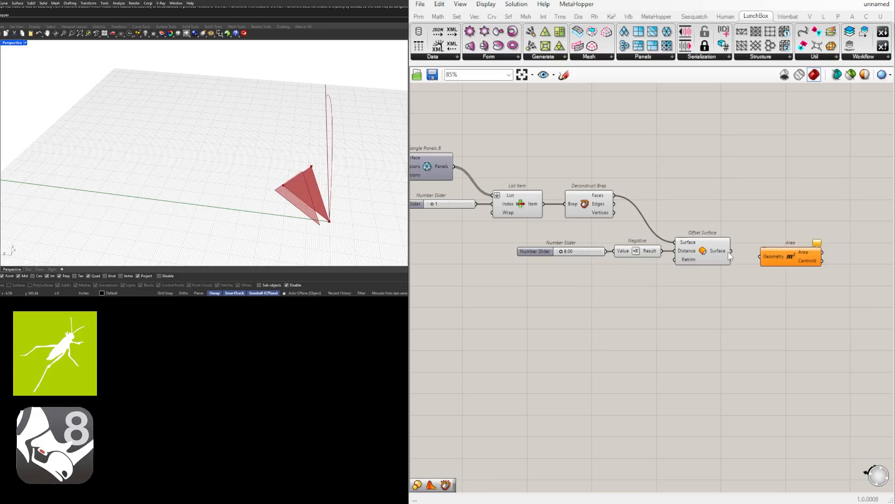
pyautogui.moveTo(731, 251); pyautogui.dragTo(761, 257)
pyautogui.moveTo(816, 262); pyautogui.dragTo(801, 258)
# - Turn off the viewport preview of the distance slider, Negative and Offset Surface group
pyautogui.moveTo(297, 170); pyautogui.dragTo(318, 134, button='right')
pyautogui.moveTo(743, 263); pyautogui.dragTo(579, 235)
pyautogui.middleClick(600, 236)
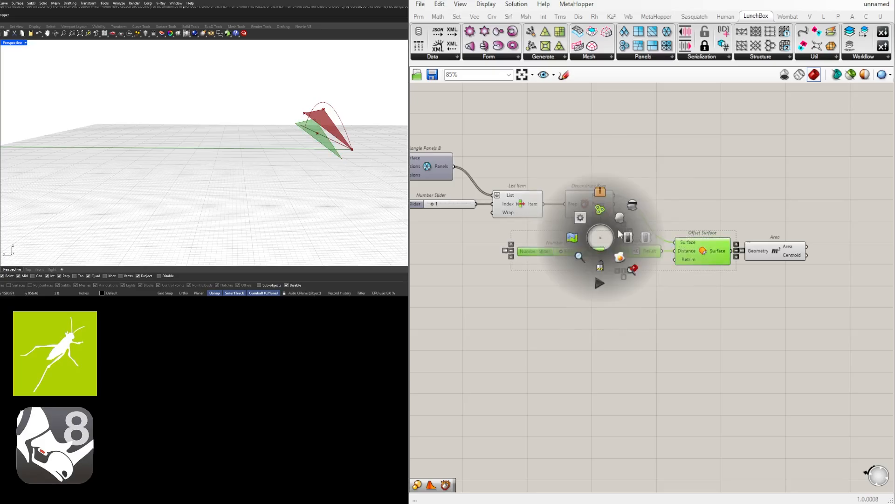
pyautogui.click(594, 270)
pyautogui.click(783, 202)
# - Check the Vertices output of Deconstruct Brep and place a two-point Line component beyond Area, slightly above it
pyautogui.moveTo(261, 128); pyautogui.dragTo(274, 130, button='right')
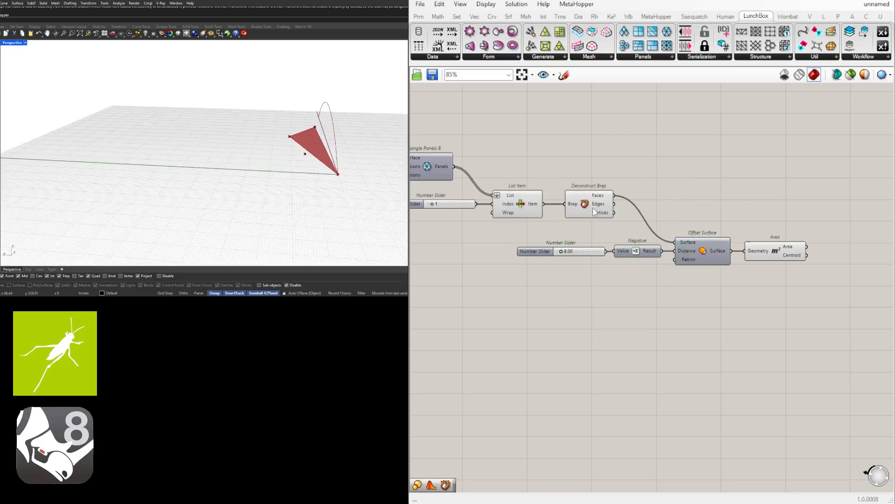
pyautogui.scroll(2, 618, 216)
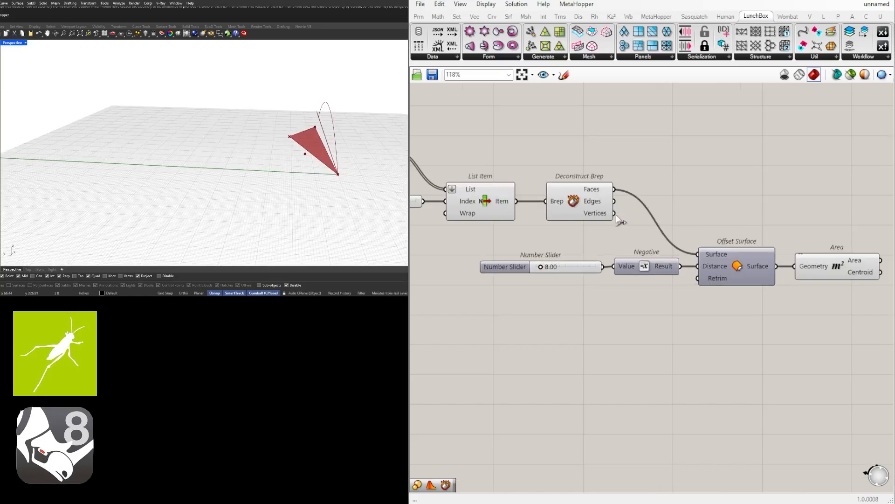
pyautogui.moveTo(593, 213)
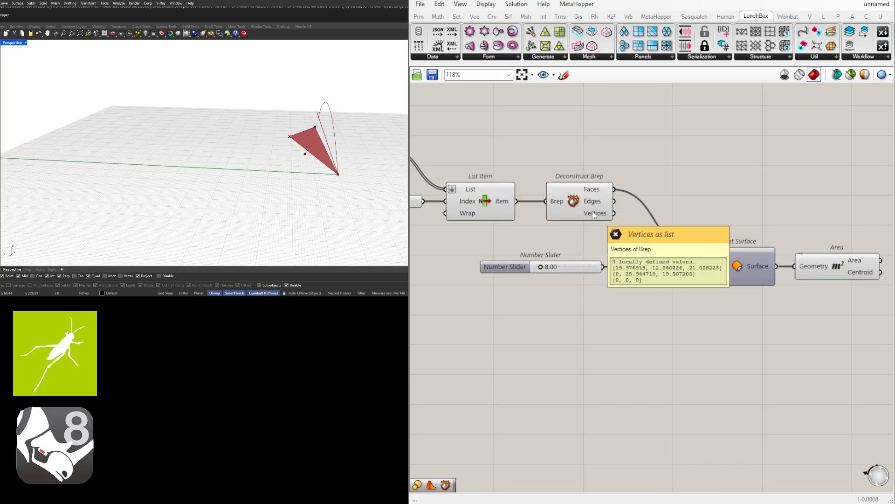
pyautogui.moveTo(828, 266); pyautogui.dragTo(733, 266, button='right')
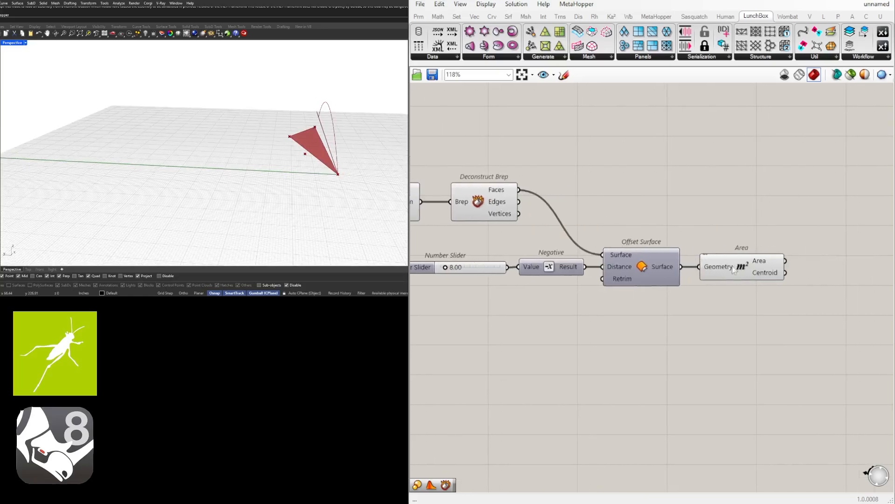
pyautogui.click(733, 271)
pyautogui.doubleClick(771, 216)
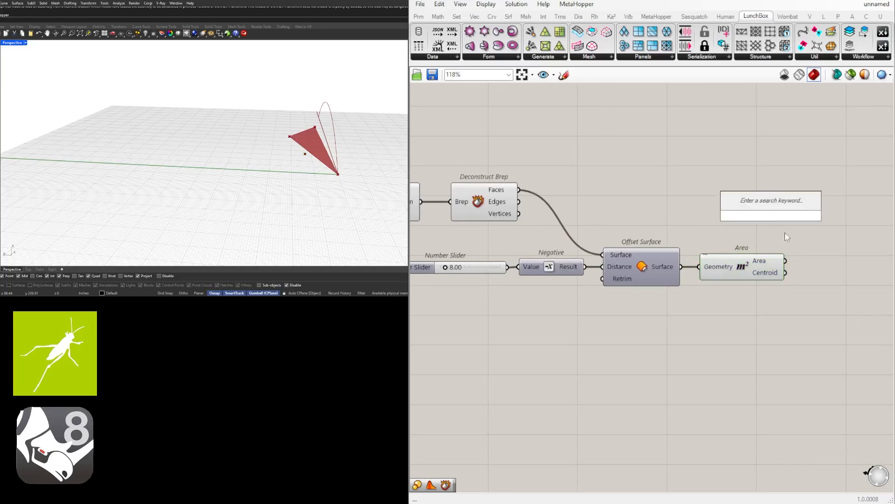
pyautogui.write('LINE')
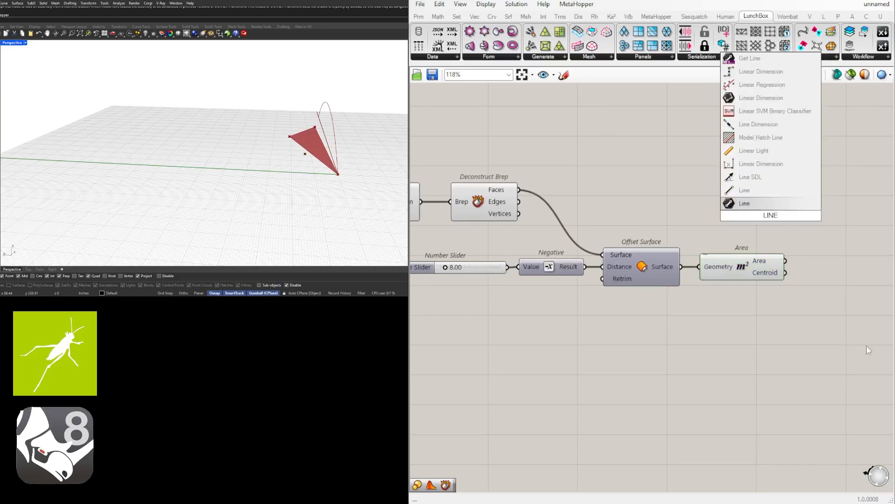
pyautogui.click(733, 193)
pyautogui.moveTo(789, 217); pyautogui.dragTo(726, 218, button='right')
pyautogui.moveTo(726, 217); pyautogui.dragTo(793, 219)
pyautogui.click(430, 202)
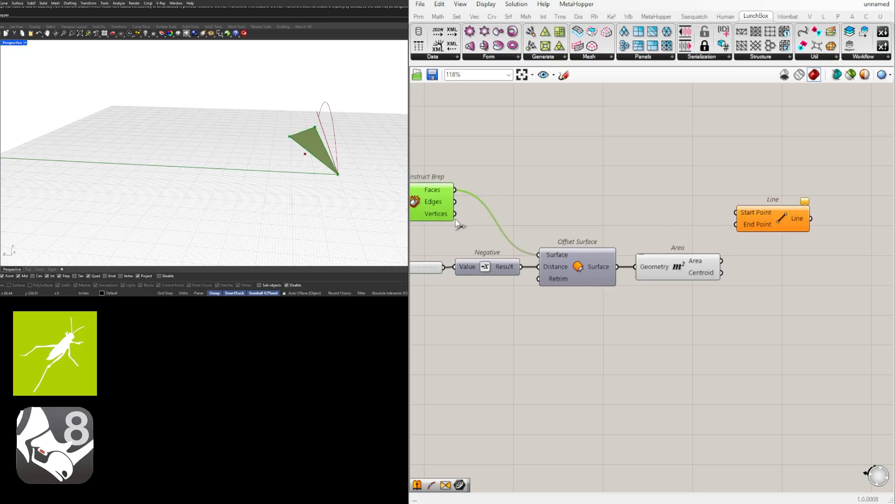
# - Connect the Deconstruct Brep Vertices to the Line component's Start Point and the Area Centroid to its End Point
pyautogui.moveTo(454, 213); pyautogui.dragTo(826, 231)
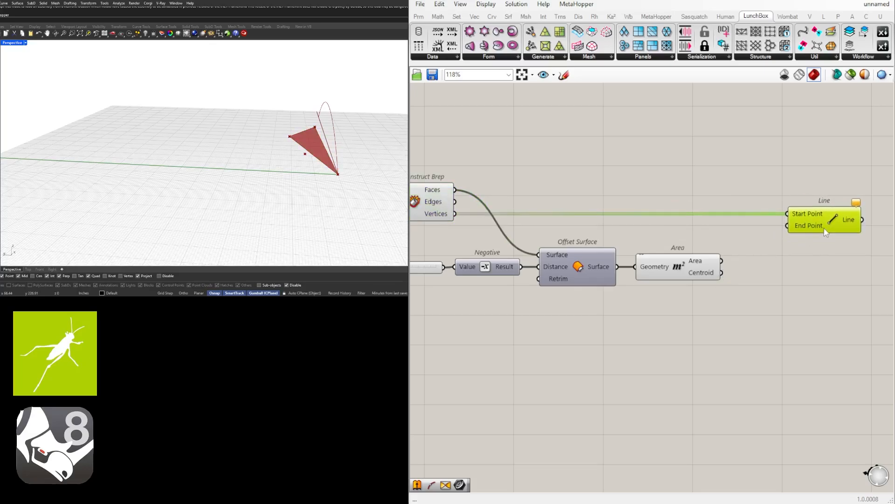
pyautogui.moveTo(722, 272); pyautogui.dragTo(787, 226)
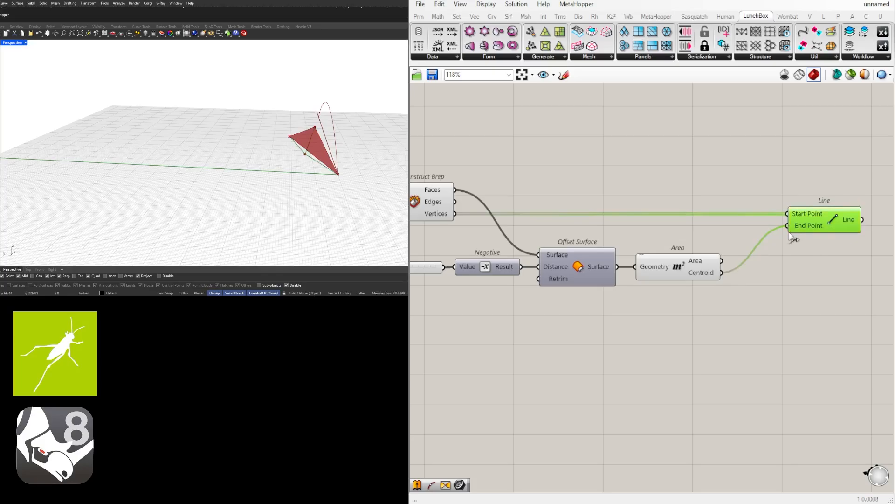
pyautogui.moveTo(317, 125)
pyautogui.mouseDown(button='right')
pyautogui.moveTo(342, 132)
pyautogui.moveTo(335, 148)
pyautogui.moveTo(318, 141)
pyautogui.mouseUp(button='right')
pyautogui.scroll(-1, 640, 227)
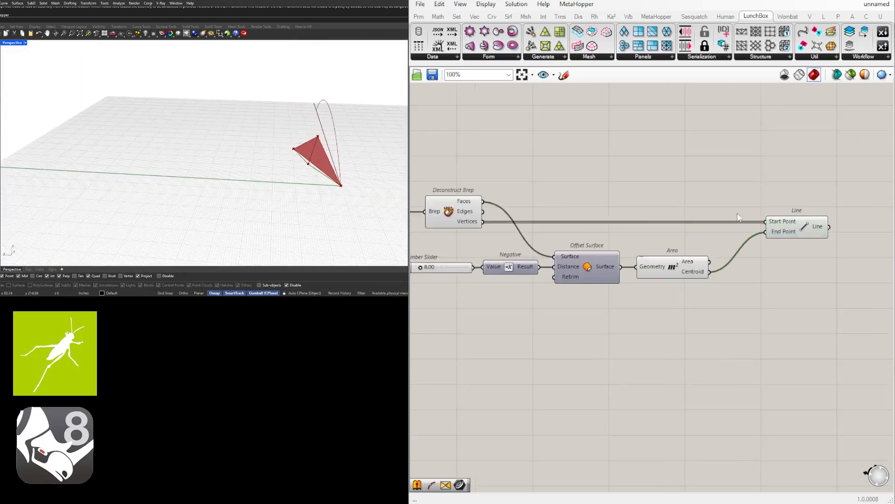
# - Add a Curve parameter just above the Line component and connect the Deconstruct Brep Edges output to it
pyautogui.click(770, 200)
pyautogui.doubleClick(770, 200)
pyautogui.write('CUR')
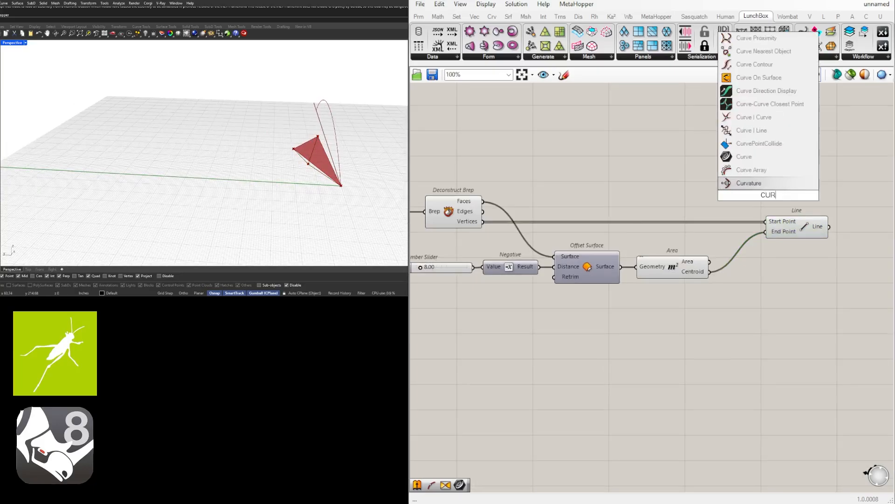
pyautogui.click(748, 159)
pyautogui.moveTo(765, 197); pyautogui.dragTo(794, 203)
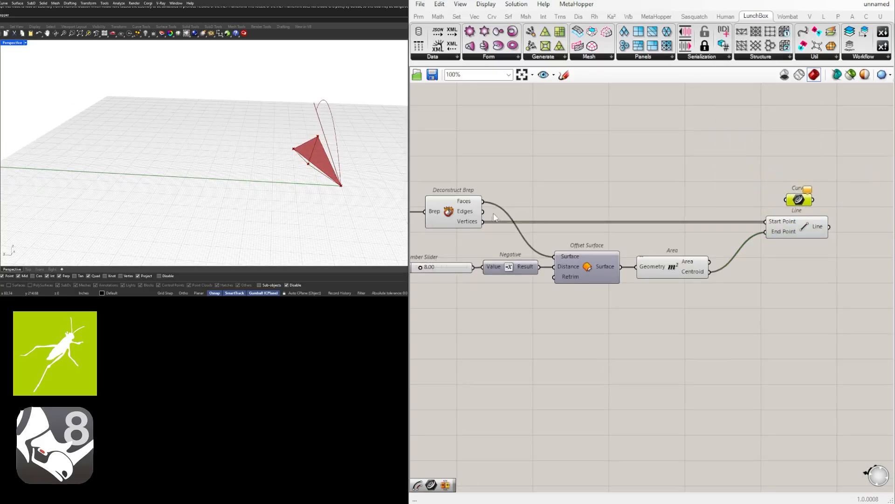
pyautogui.moveTo(484, 211); pyautogui.dragTo(802, 201)
pyautogui.click(797, 237)
pyautogui.click(805, 274)
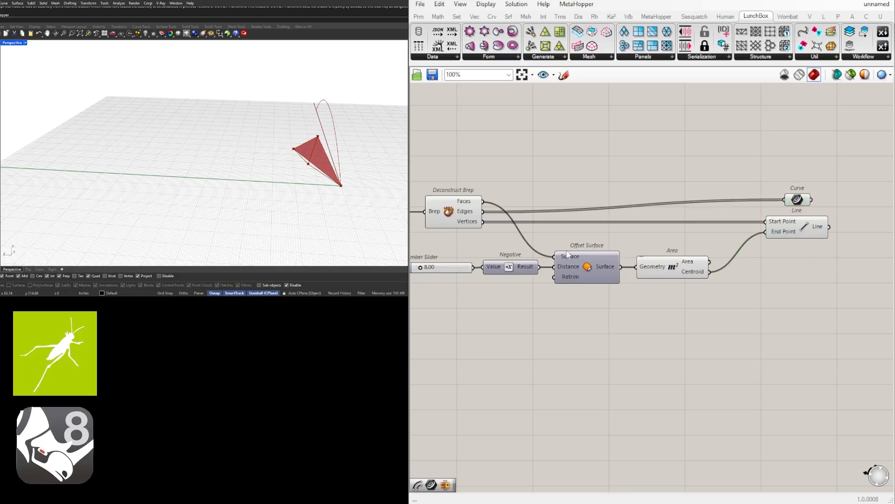
# - Turn off the viewport preview of the Deconstruct Brep and List Item components
pyautogui.click(448, 210)
pyautogui.middleClick(448, 210)
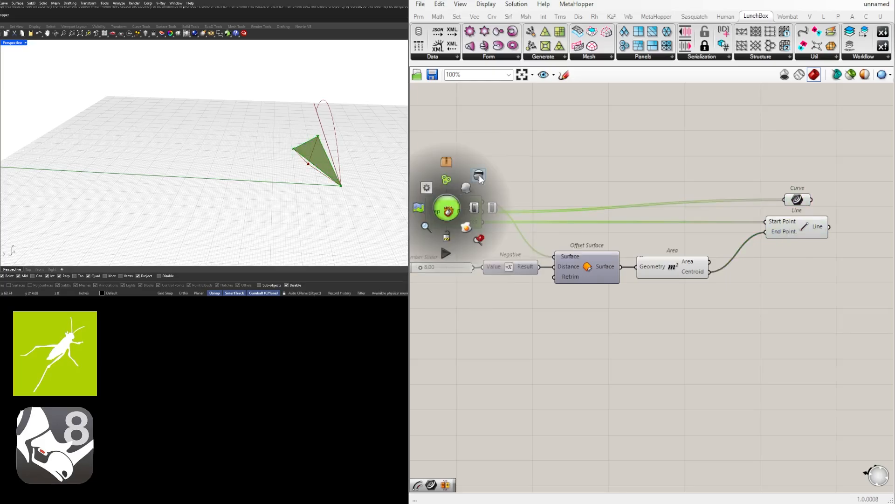
pyautogui.click(480, 175)
pyautogui.click(481, 178)
pyautogui.moveTo(598, 271); pyautogui.dragTo(705, 263, button='right')
pyautogui.scroll(-2, 704, 263)
pyautogui.scroll(3, 558, 231)
pyautogui.click(537, 210)
pyautogui.middleClick(538, 209)
pyautogui.click(568, 179)
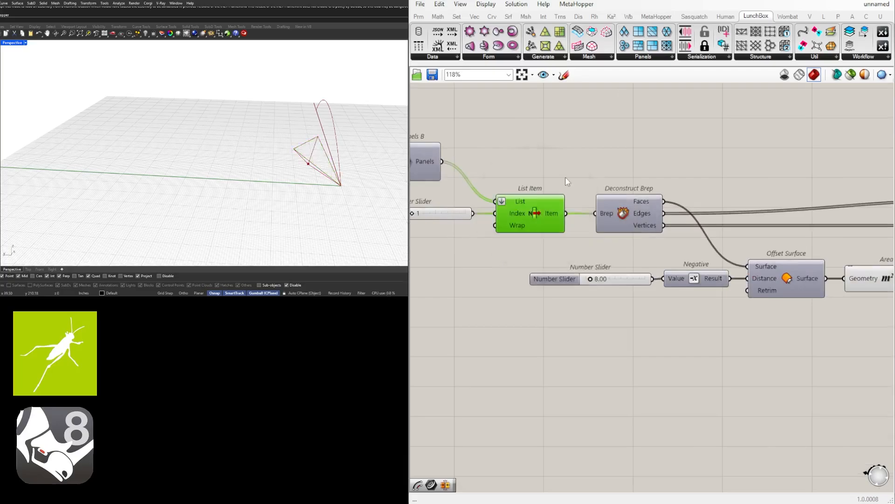
pyautogui.click(682, 167)
# - Replace Flatten with Graft on the List input of List Item so every panel of the vault is processed
pyautogui.scroll(-3, 684, 189)
pyautogui.moveTo(298, 142); pyautogui.dragTo(354, 151, button='right')
pyautogui.scroll(3, 353, 151)
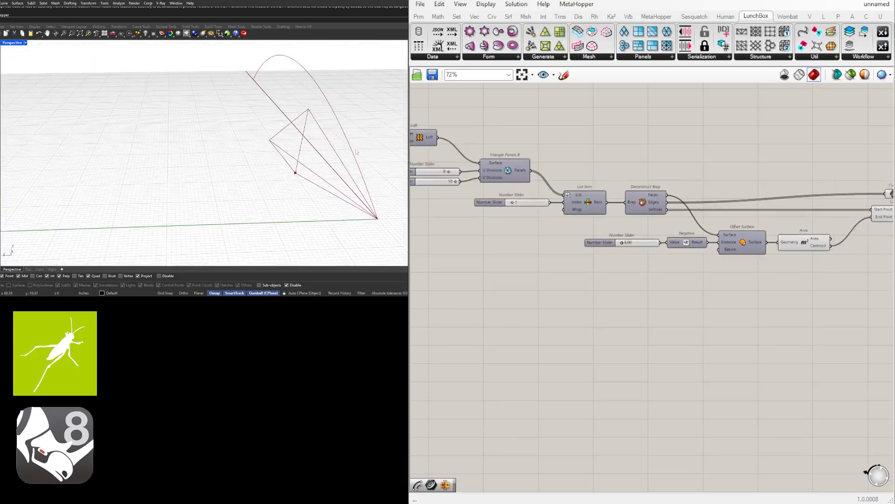
pyautogui.scroll(3, 633, 216)
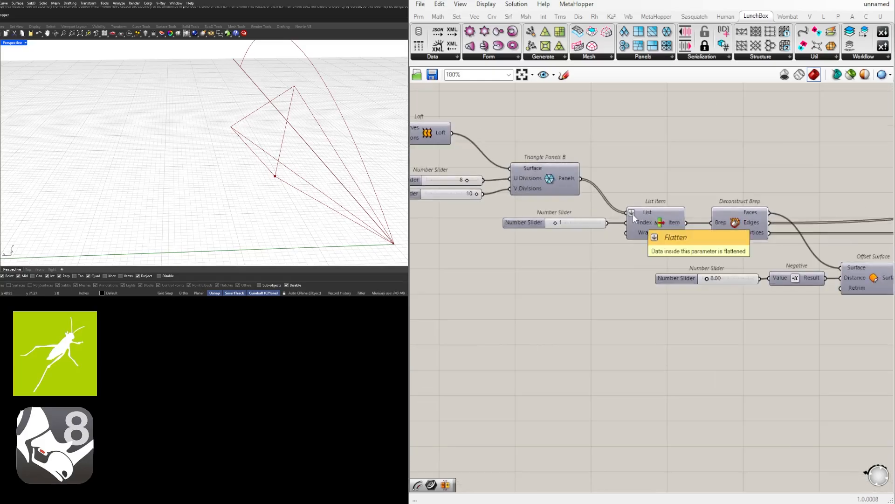
pyautogui.rightClick(633, 216)
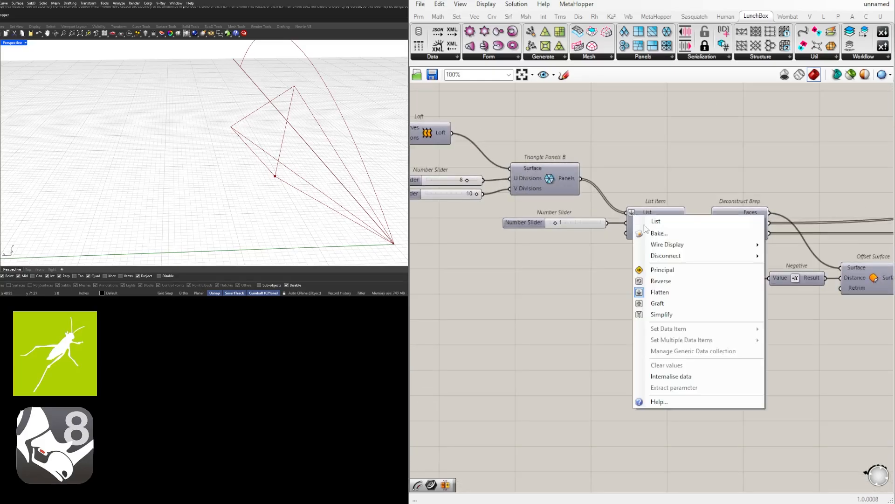
pyautogui.click(662, 294)
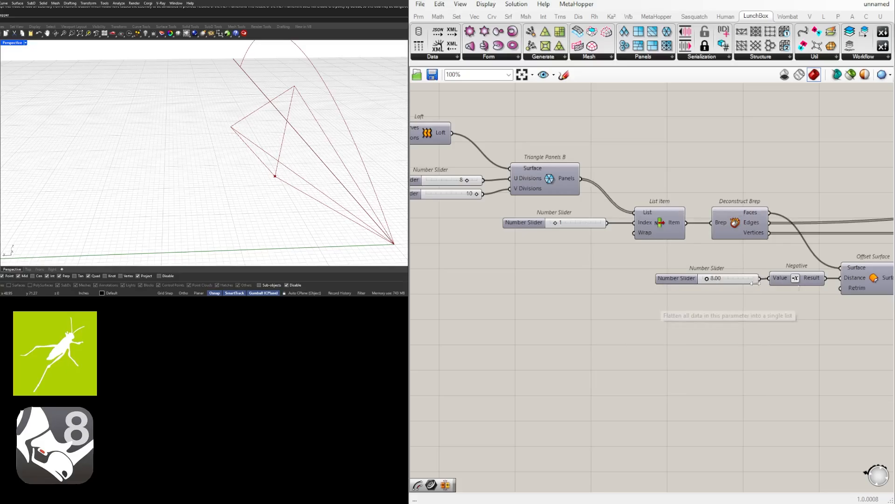
pyautogui.rightClick(645, 215)
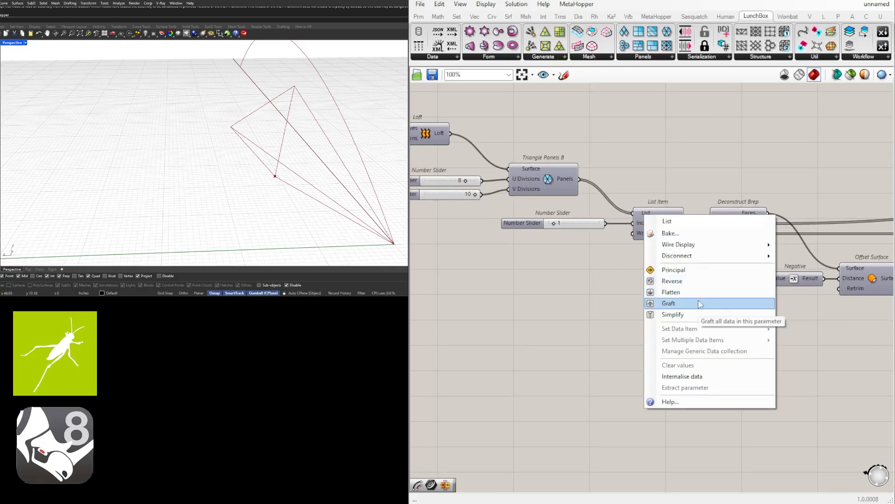
pyautogui.click(671, 304)
pyautogui.scroll(-8, 208, 148)
pyautogui.moveTo(278, 173); pyautogui.dragTo(235, 93, button='right')
pyautogui.scroll(10, 160, 100)
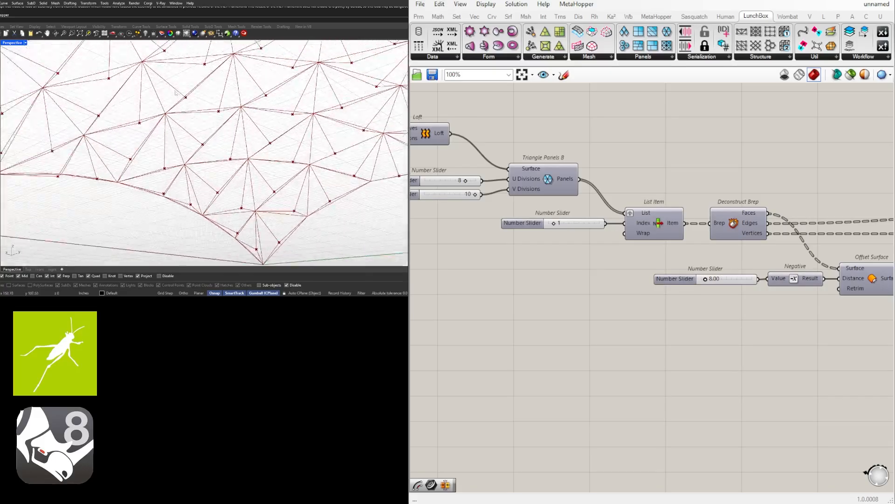
pyautogui.moveTo(160, 99); pyautogui.dragTo(212, 151, button='right')
pyautogui.scroll(-5, 134, 122)
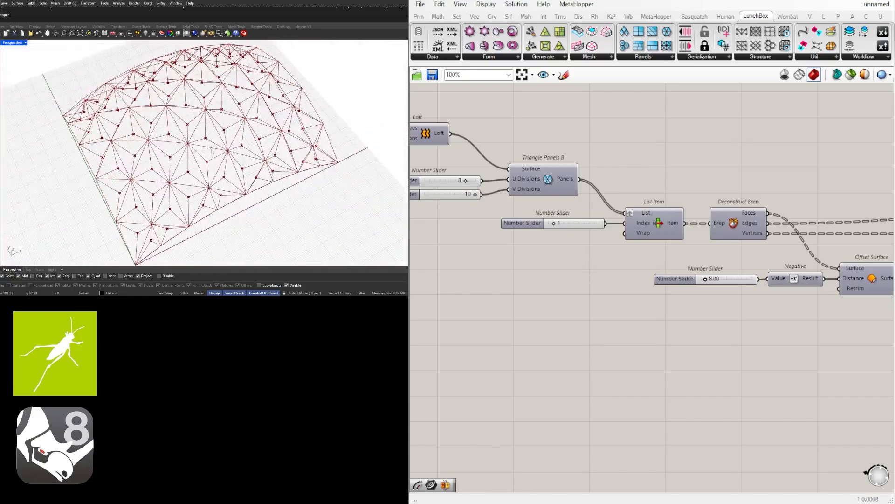
# - Turn off the viewport preview of the Area component
pyautogui.scroll(-3, 727, 280)
pyautogui.moveTo(807, 281); pyautogui.dragTo(583, 305, button='right')
pyautogui.scroll(3, 606, 303)
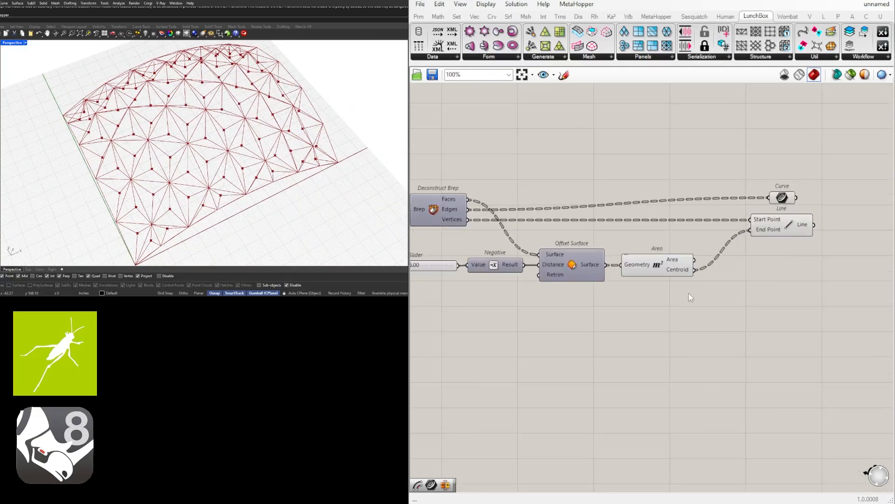
pyautogui.click(658, 267)
pyautogui.middleClick(659, 250)
pyautogui.click(687, 218)
# - Review the U and V Divisions sliders feeding Triangle Panels B and the Item output of List Item
pyautogui.moveTo(620, 267); pyautogui.dragTo(829, 251, button='right')
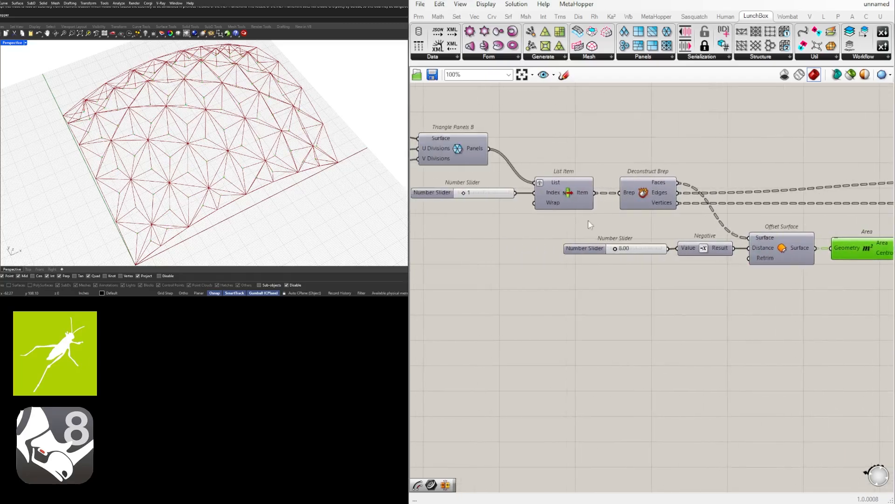
pyautogui.moveTo(588, 219); pyautogui.dragTo(814, 234, button='right')
pyautogui.moveTo(548, 201); pyautogui.dragTo(596, 256, button='right')
pyautogui.scroll(4, 652, 216)
pyautogui.moveTo(653, 221); pyautogui.dragTo(677, 258)
pyautogui.moveTo(670, 225); pyautogui.dragTo(645, 225)
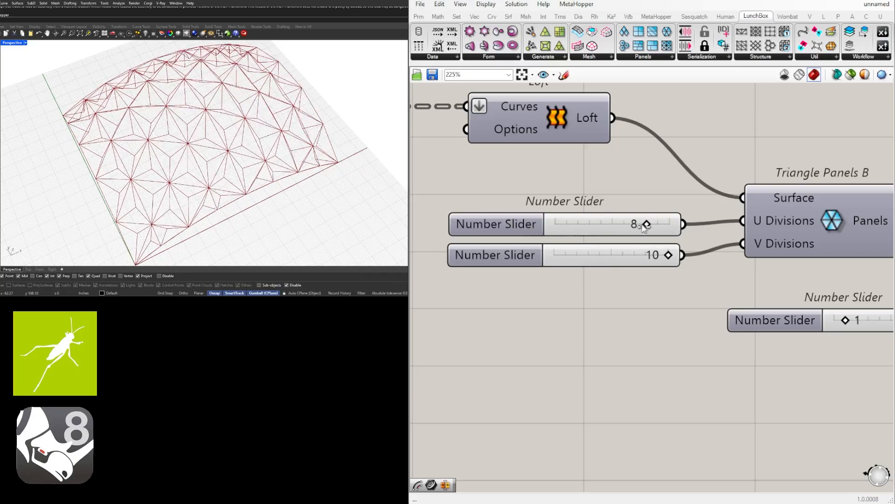
pyautogui.scroll(-5, 656, 273)
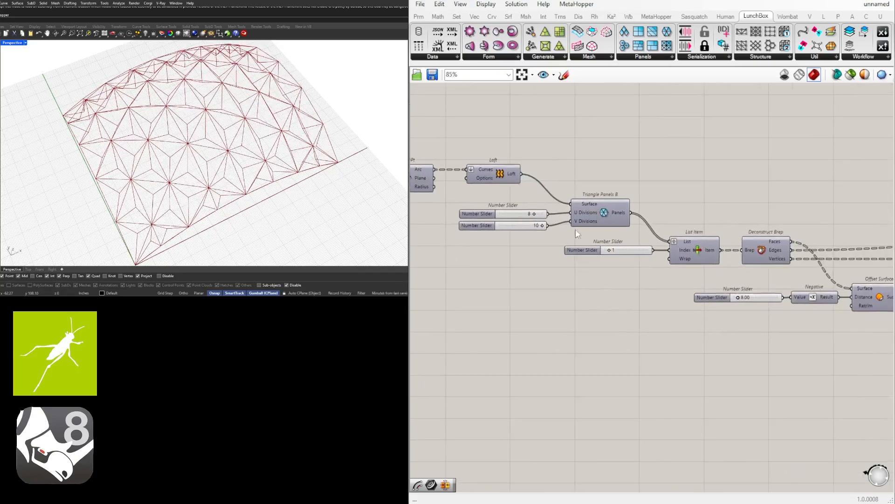
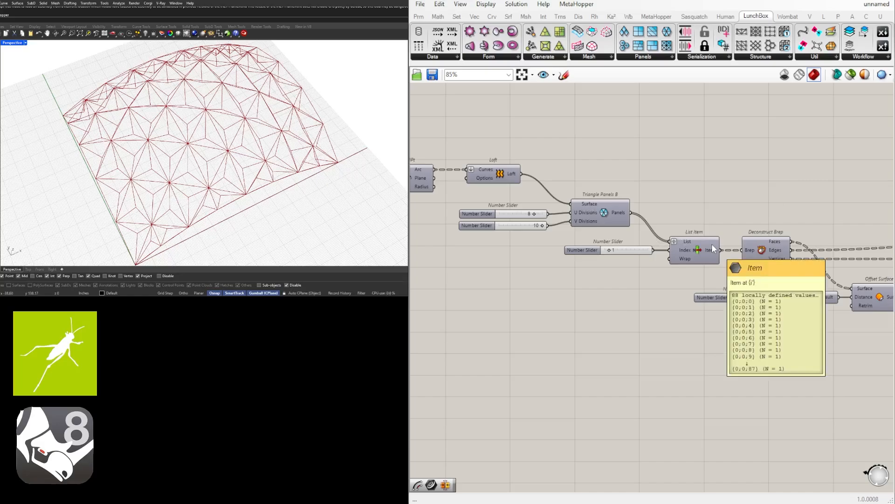
# - Highlight the Line component's geometry to inspect its lines across the vault, and clear the selection
pyautogui.moveTo(761, 284); pyautogui.dragTo(512, 288, button='right')
pyautogui.scroll(-2, 511, 286)
pyautogui.scroll(3, 723, 291)
pyautogui.click(727, 254)
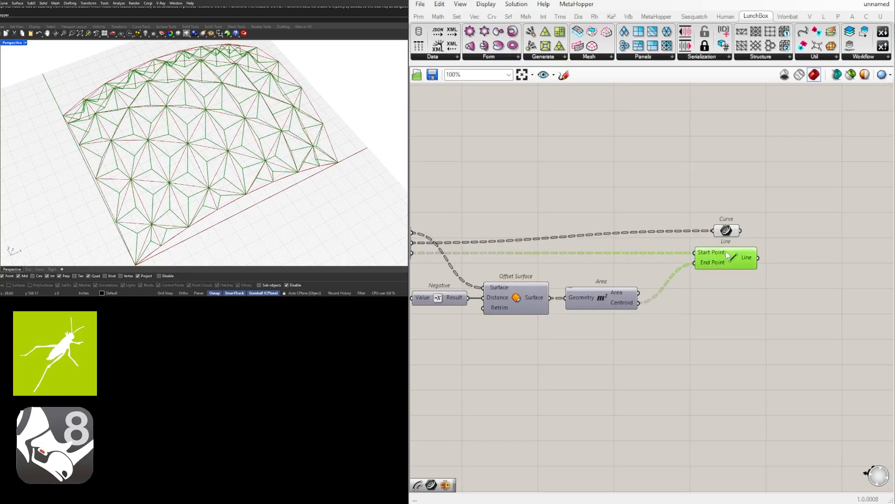
pyautogui.click(674, 138)
pyautogui.scroll(-2, 675, 137)
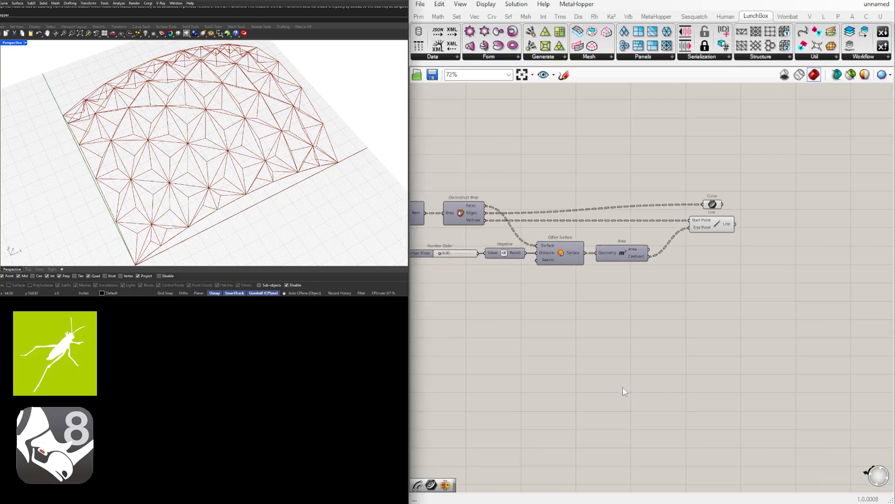
# - Reposition the Curve parameter holding the panel edges, bake its curves and move the baked copy beside the grid shell
pyautogui.moveTo(645, 372); pyautogui.dragTo(666, 376, button='right')
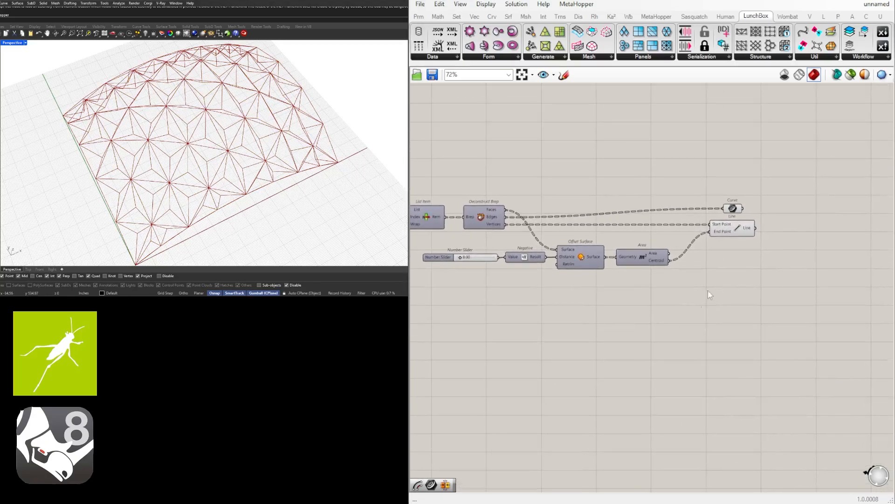
pyautogui.click(739, 214)
pyautogui.moveTo(739, 213); pyautogui.dragTo(724, 199)
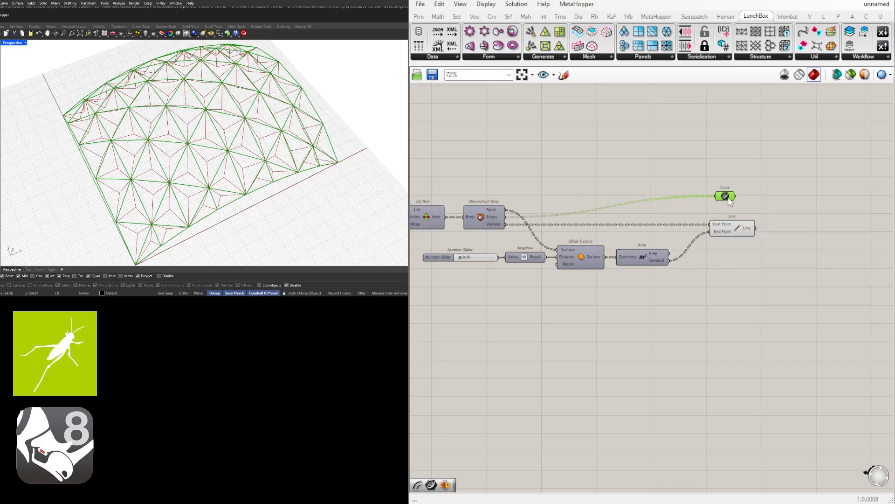
pyautogui.middleClick(727, 198)
pyautogui.click(747, 217)
pyautogui.scroll(-7, 229, 131)
pyautogui.moveTo(229, 131); pyautogui.dragTo(175, 115, button='right')
pyautogui.moveTo(98, 90); pyautogui.dragTo(306, 186)
pyautogui.moveTo(247, 154); pyautogui.dragTo(271, 158, button='right')
pyautogui.scroll(2, 243, 140)
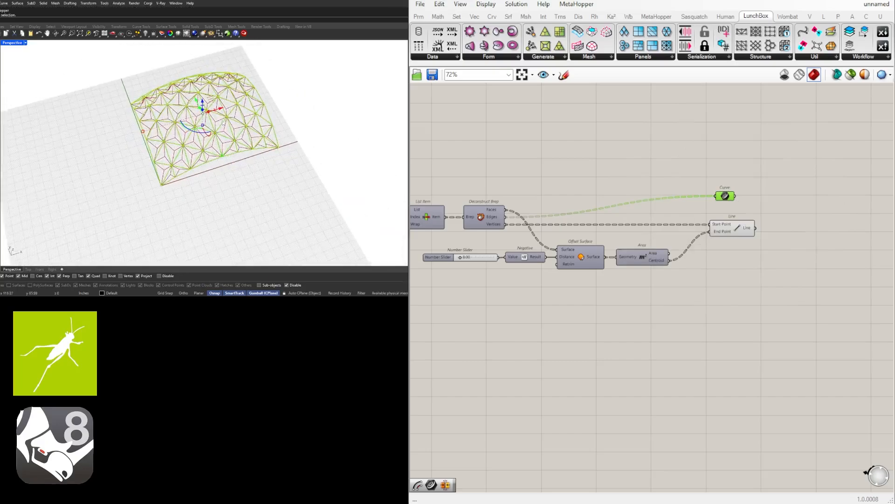
pyautogui.moveTo(218, 109); pyautogui.dragTo(366, 65)
pyautogui.click(368, 157)
# - Check a shared edge of the baked copy for overlapping duplicate curves
pyautogui.scroll(3, 322, 103)
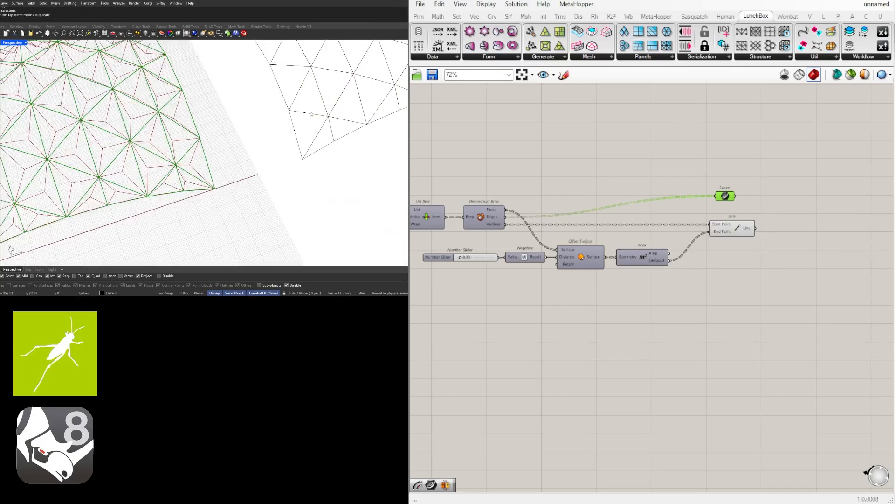
pyautogui.click(311, 113)
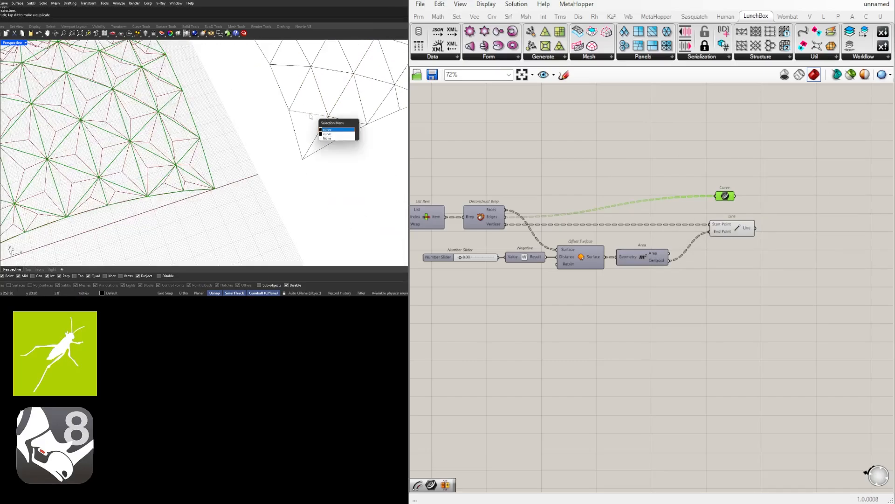
pyautogui.click(328, 131)
pyautogui.scroll(4, 317, 118)
pyautogui.click(322, 114)
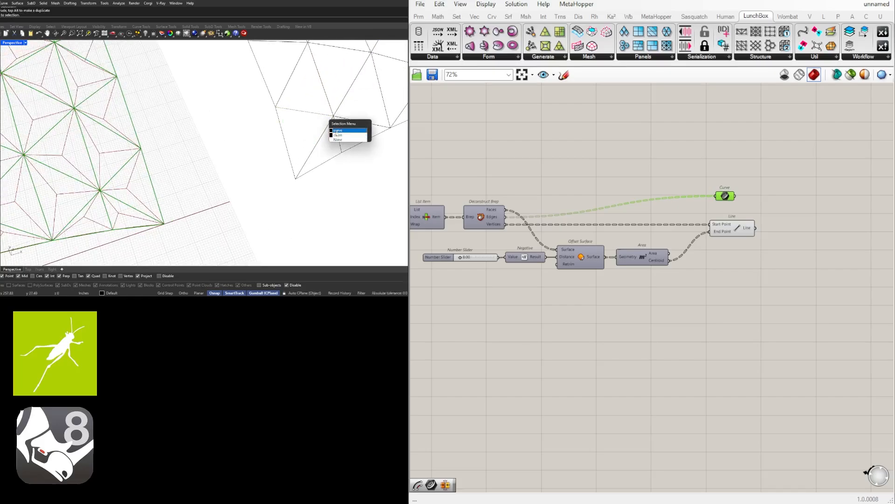
pyautogui.click(305, 134)
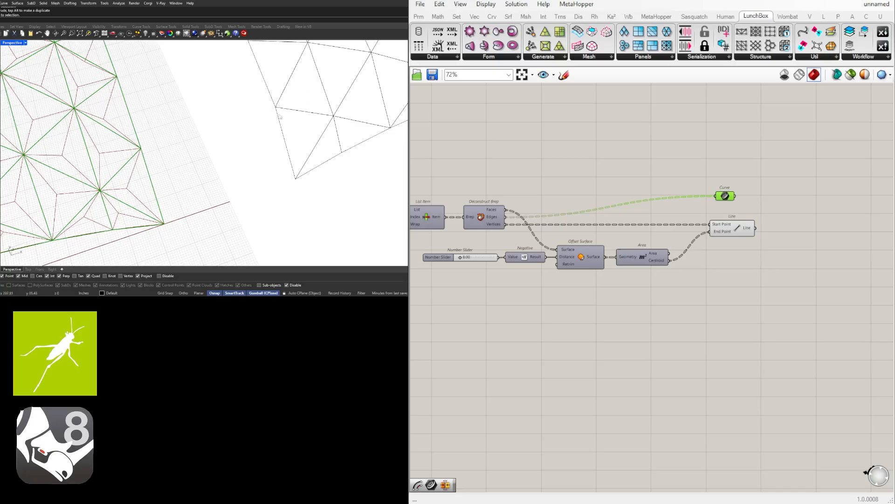
pyautogui.click(320, 120)
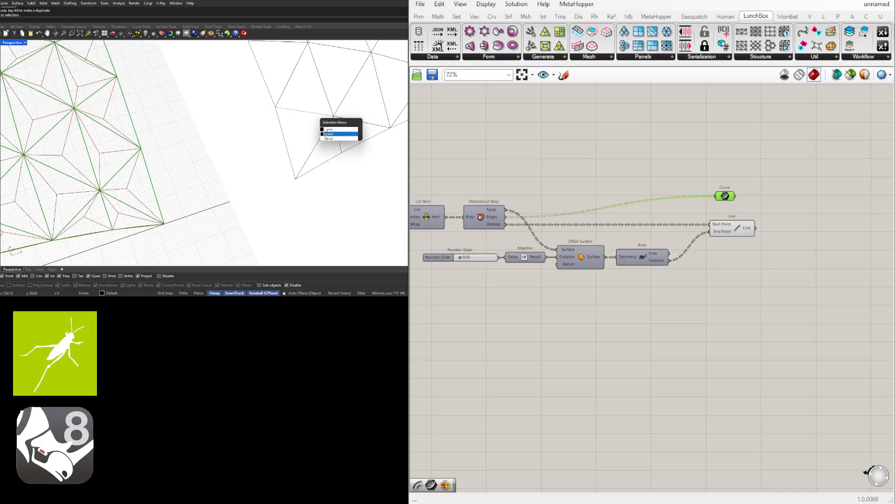
pyautogui.click(329, 138)
# - Delete all the baked edge curves beside the grid shell
pyautogui.scroll(-5, 328, 138)
pyautogui.moveTo(364, 132); pyautogui.dragTo(245, 50)
pyautogui.click(367, 152)
pyautogui.moveTo(368, 152); pyautogui.dragTo(342, 152, button='right')
pyautogui.moveTo(369, 152); pyautogui.dragTo(256, 79)
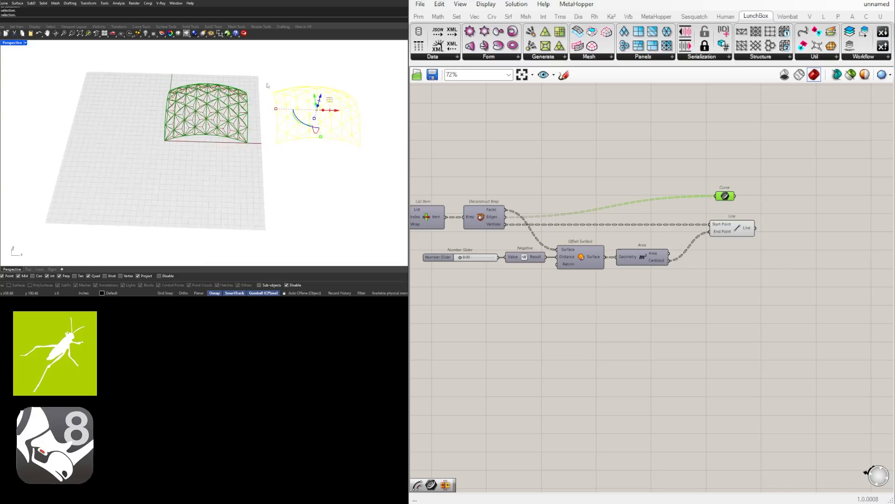
pyautogui.press('Delete')
# - Delete the Curve parameter connected to the Edges output of Deconstruct Brep
pyautogui.scroll(3, 746, 243)
pyautogui.click(808, 148)
pyautogui.click(797, 140)
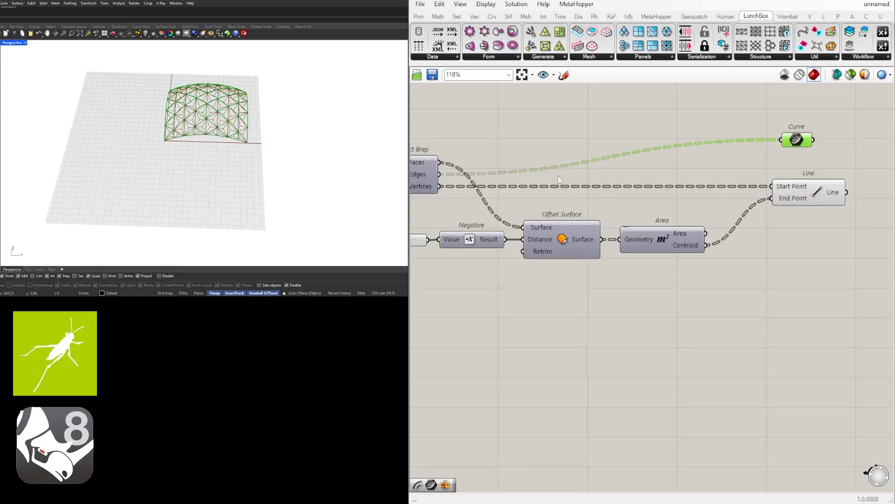
pyautogui.press('Delete')
# - Add a Brep Join component and feed it the Faces output of Deconstruct Brep
pyautogui.moveTo(553, 159); pyautogui.dragTo(589, 170, button='right')
pyautogui.doubleClick(592, 171)
pyautogui.write('JOIN')
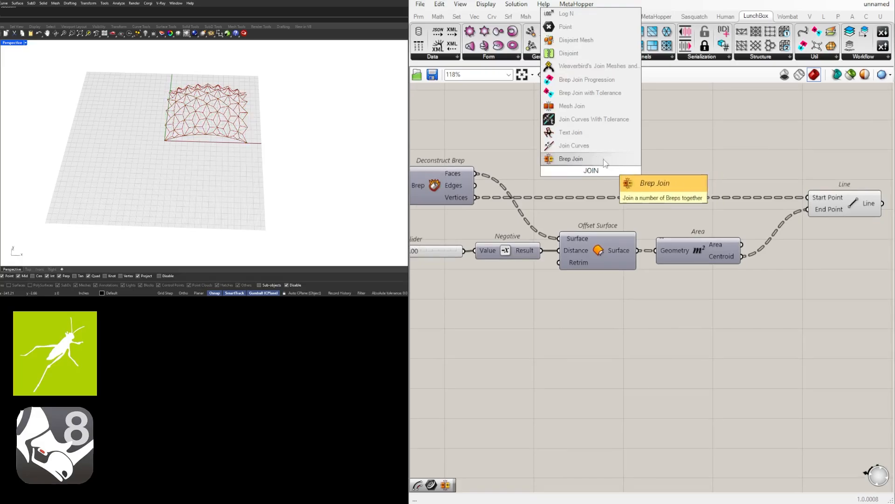
pyautogui.click(618, 159)
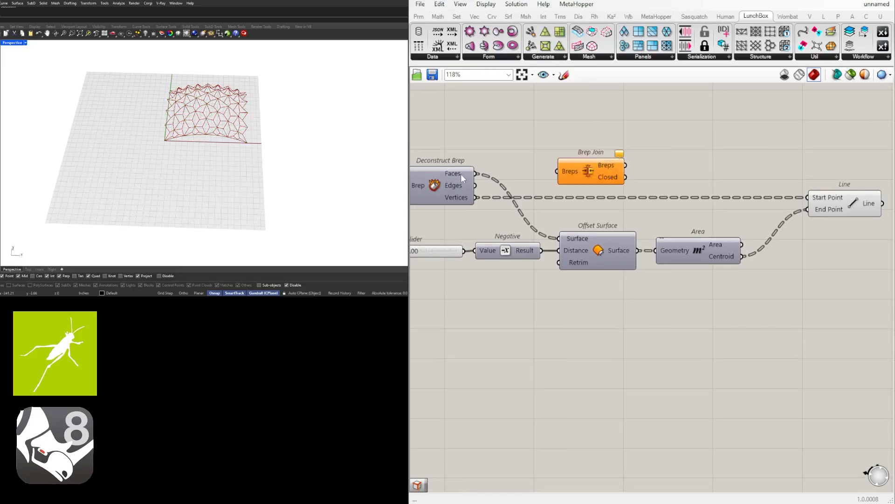
pyautogui.moveTo(475, 173); pyautogui.dragTo(575, 160)
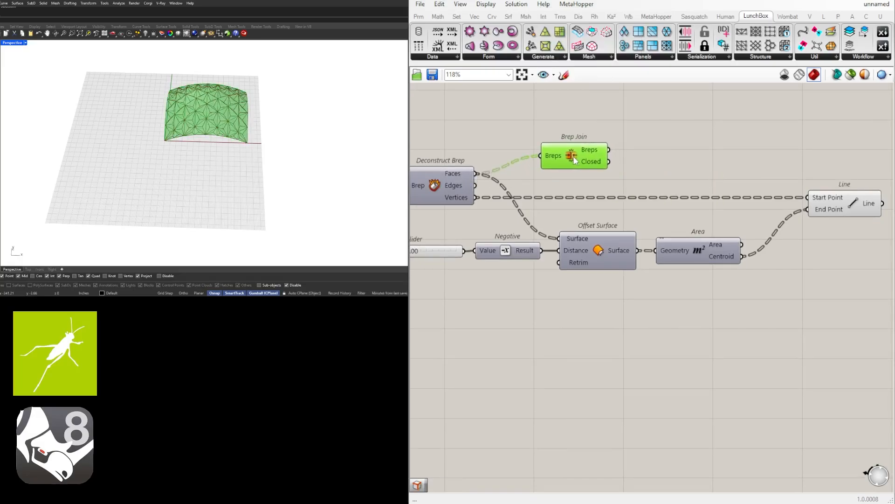
# - Flatten the Breps input of Brep Join and place the component above the Offset Surface chain
pyautogui.rightClick(554, 157)
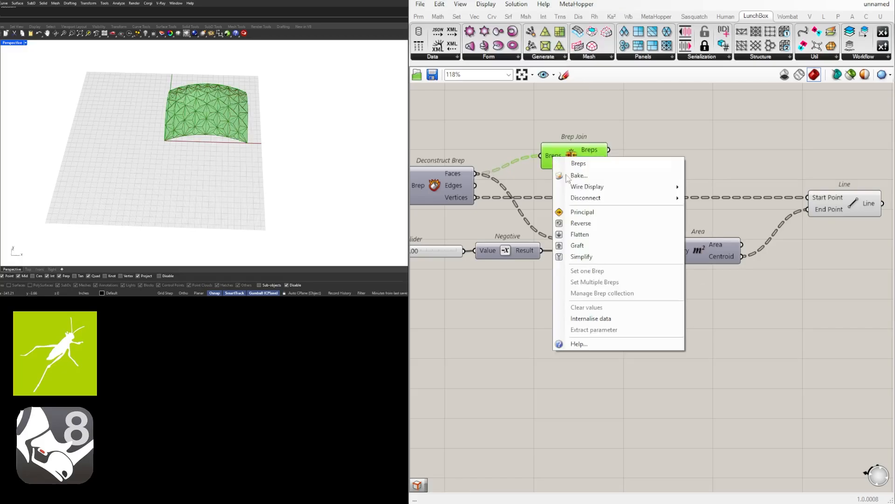
pyautogui.click(581, 234)
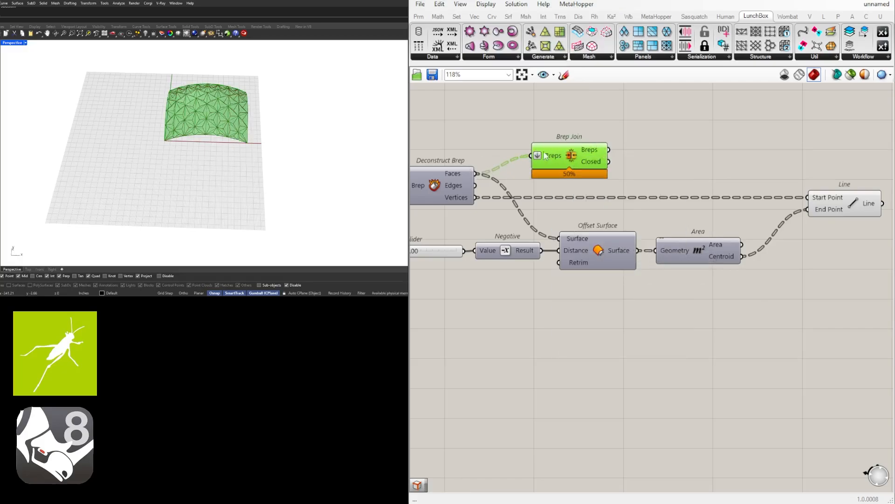
pyautogui.moveTo(574, 160); pyautogui.dragTo(590, 156)
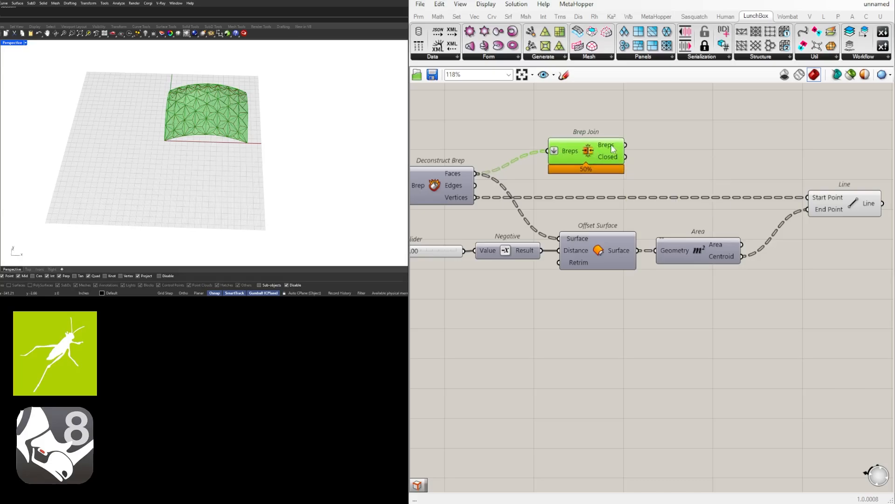
pyautogui.moveTo(613, 148)
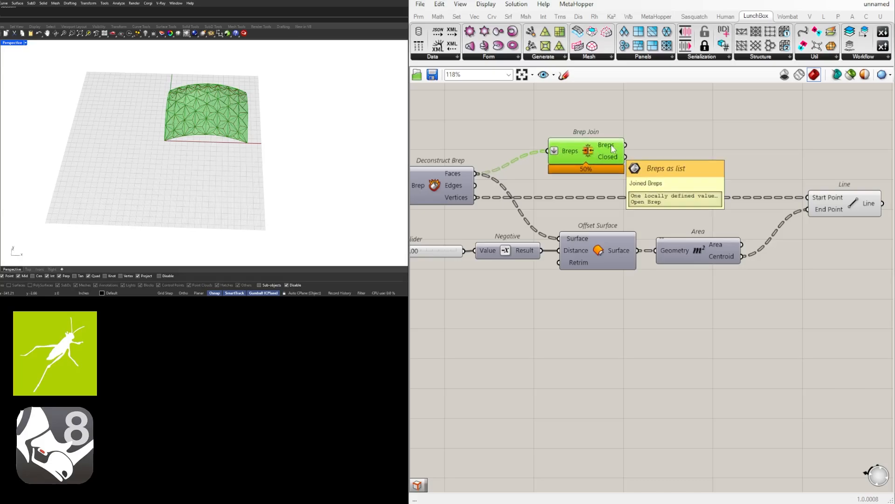
pyautogui.moveTo(571, 160); pyautogui.dragTo(593, 147)
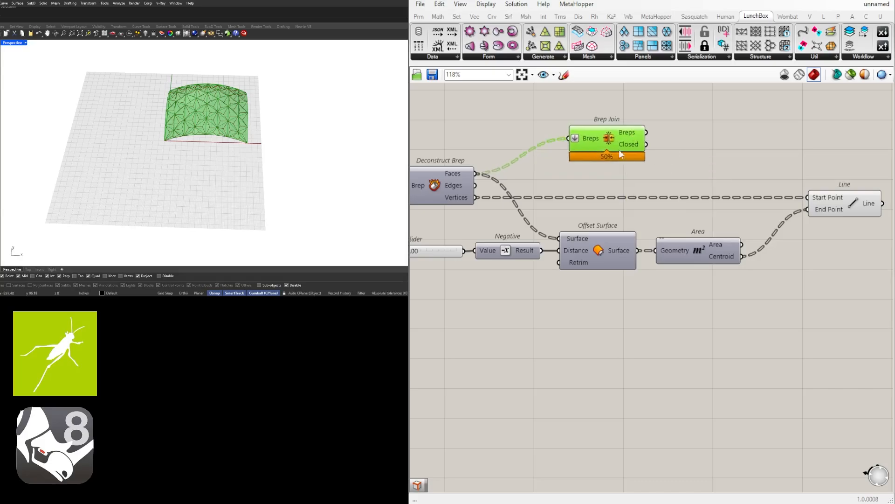
# - Add a Brep Edges component beside Brep Join and feed it the joined Breps
pyautogui.click(722, 152)
pyautogui.doubleClick(722, 152)
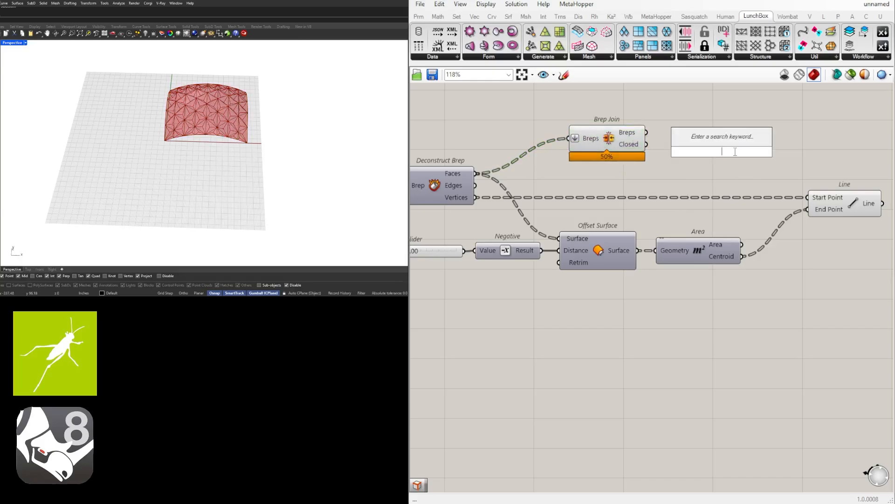
pyautogui.write('BRE')
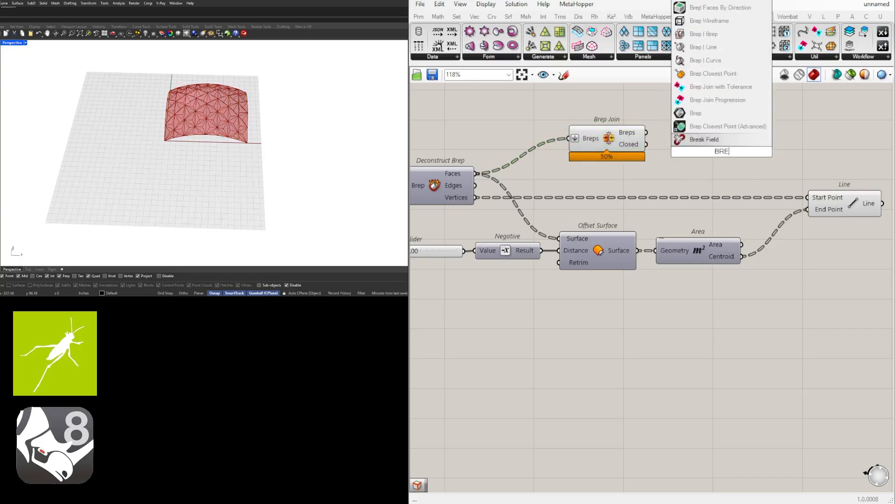
pyautogui.write('P')
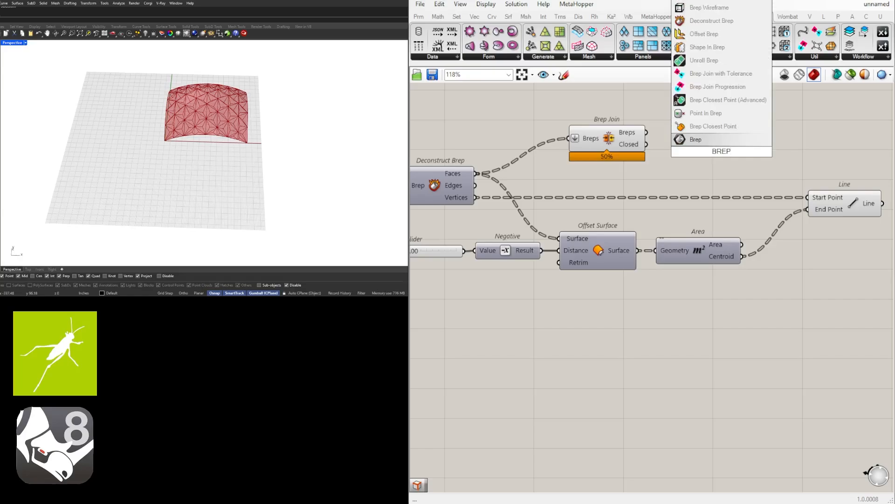
pyautogui.write(' EDGES')
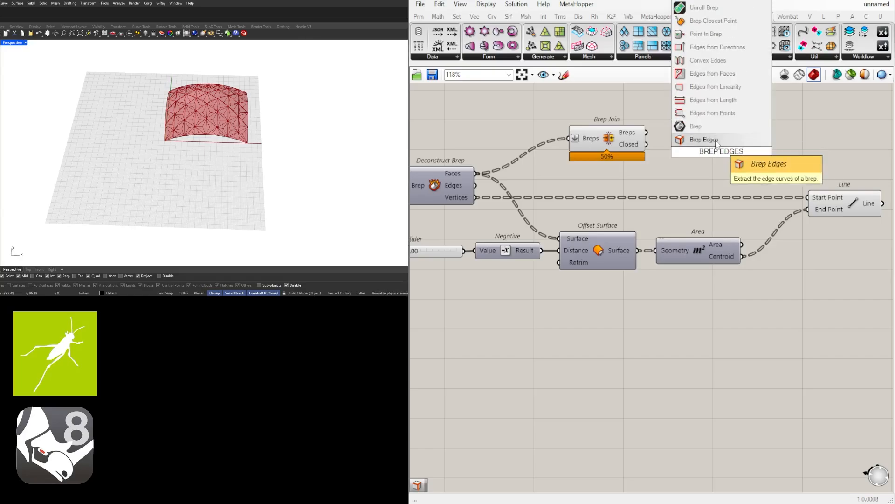
pyautogui.click(706, 126)
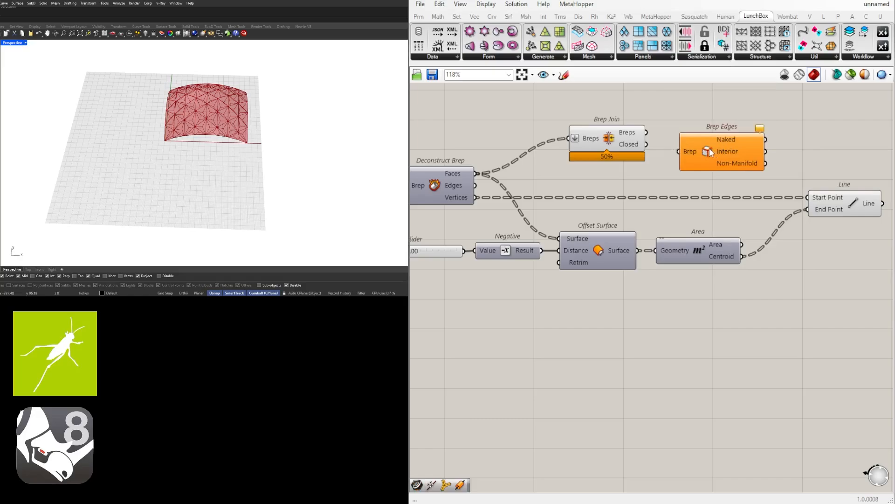
pyautogui.moveTo(710, 152); pyautogui.dragTo(712, 132)
pyautogui.moveTo(648, 132); pyautogui.dragTo(683, 132)
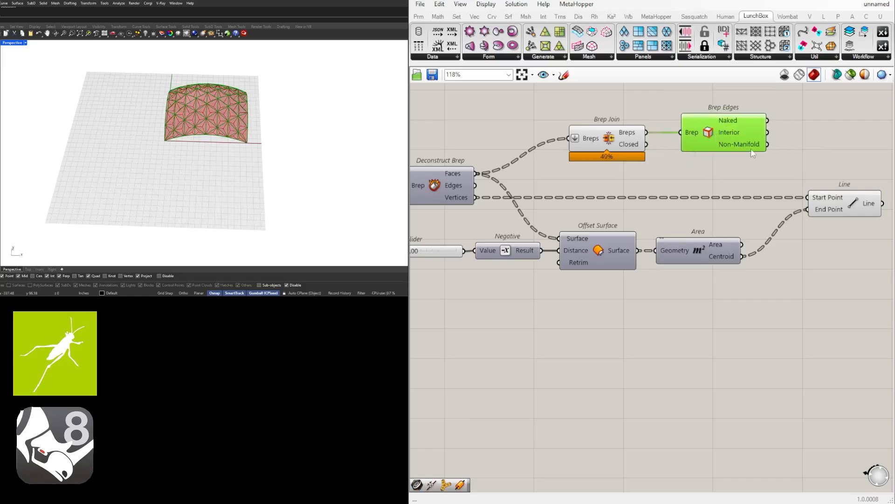
# - Add two Curve parameters and connect them to the Naked and Interior outputs of Brep Edges
pyautogui.moveTo(751, 149); pyautogui.dragTo(632, 165, button='right')
pyautogui.moveTo(823, 216); pyautogui.dragTo(771, 215, button='right')
pyautogui.click(712, 169)
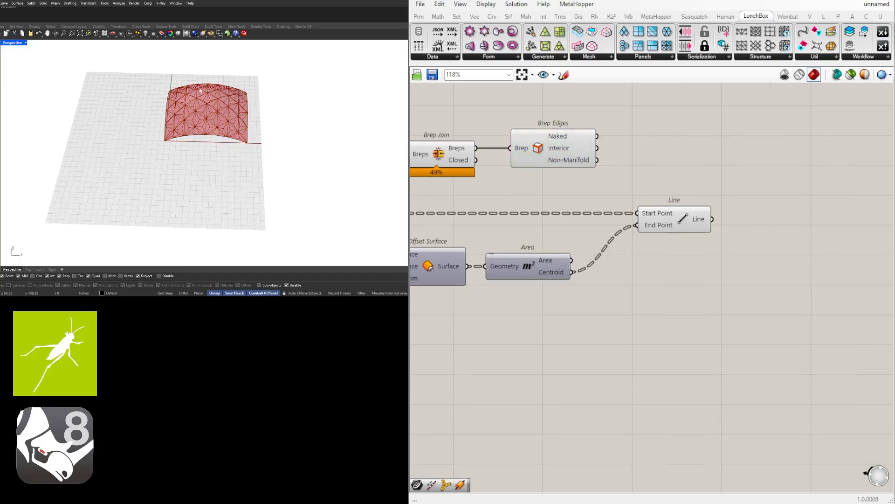
pyautogui.doubleClick(687, 159)
pyautogui.write('CUT')
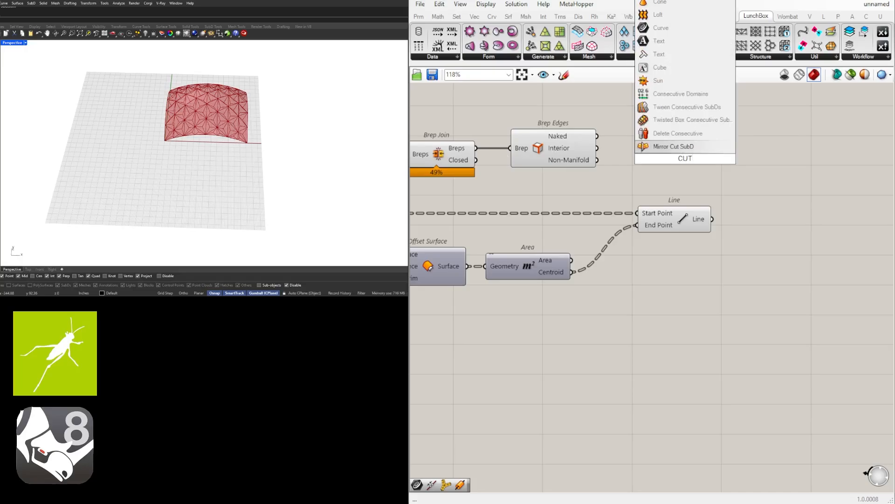
pyautogui.press('BackSpace')
pyautogui.write('RVE')
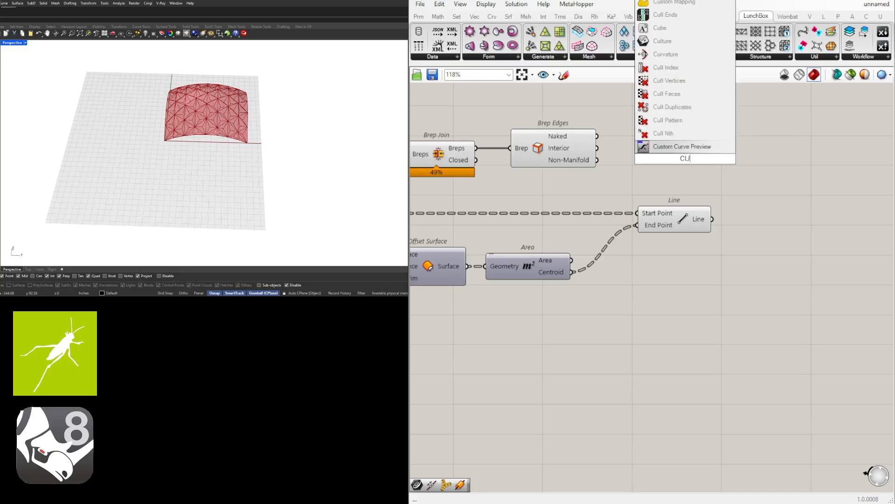
pyautogui.click(649, 148)
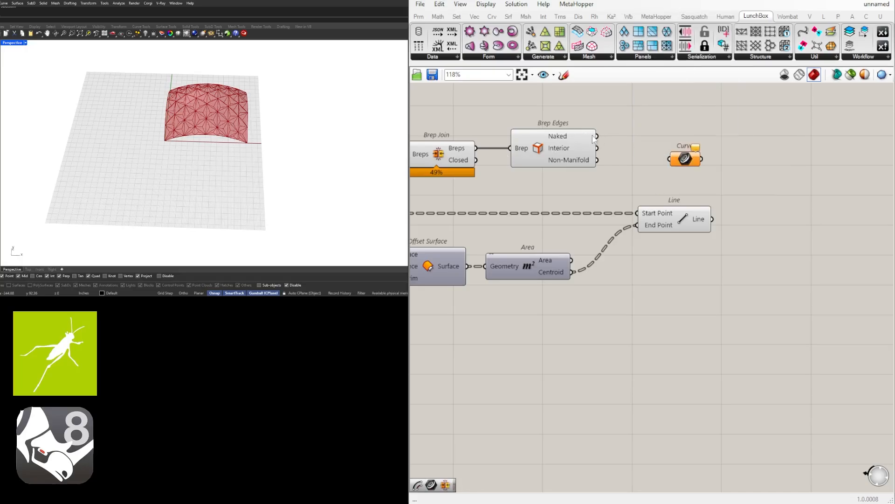
pyautogui.moveTo(597, 136); pyautogui.dragTo(684, 157)
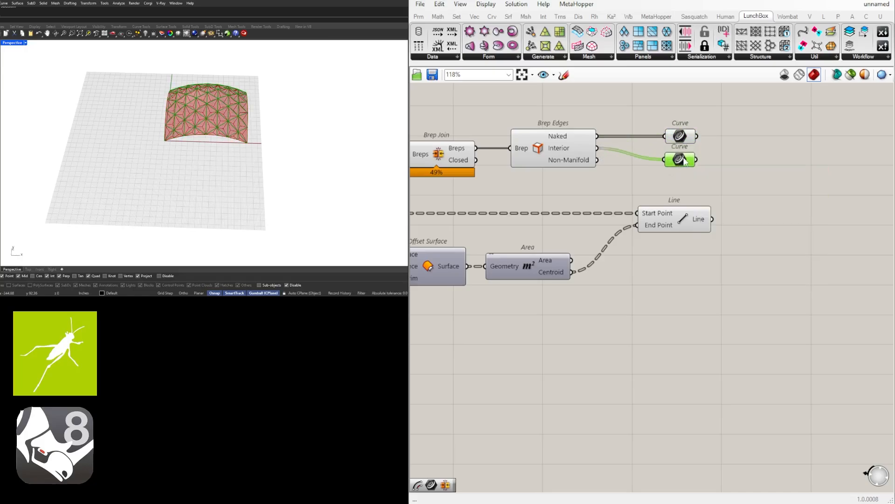
# - Connect a third Curve parameter to the Line output and arrange the three Curve parameters in a column
pyautogui.click(762, 196)
pyautogui.moveTo(773, 186); pyautogui.dragTo(748, 216)
pyautogui.click(792, 181)
pyautogui.moveTo(764, 214); pyautogui.dragTo(766, 219)
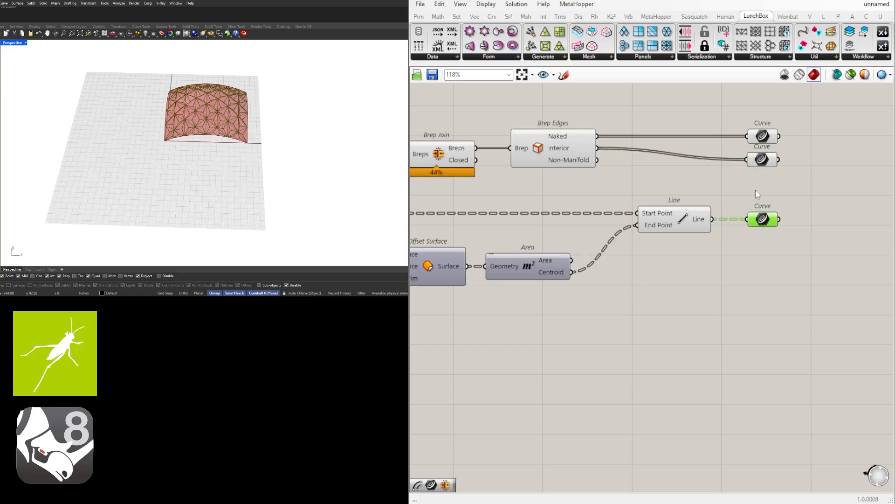
pyautogui.moveTo(762, 160); pyautogui.dragTo(765, 176)
pyautogui.click(760, 139)
pyautogui.click(763, 136)
pyautogui.moveTo(697, 213); pyautogui.dragTo(699, 212)
# - Turn off the preview of Brep Join, Brep Edges, Offset Surface, Area and Line
pyautogui.scroll(-4, 693, 273)
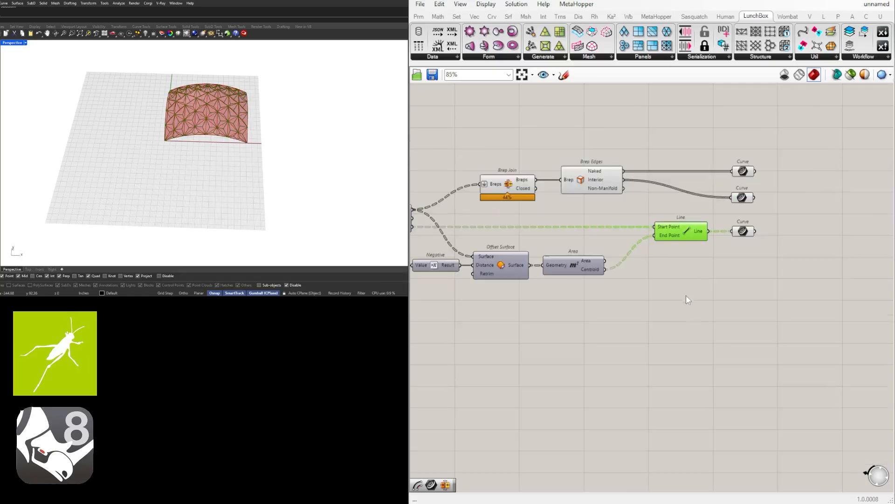
pyautogui.moveTo(695, 304); pyautogui.dragTo(563, 188)
pyautogui.scroll(1, 573, 179)
pyautogui.middleClick(585, 176)
pyautogui.click(617, 145)
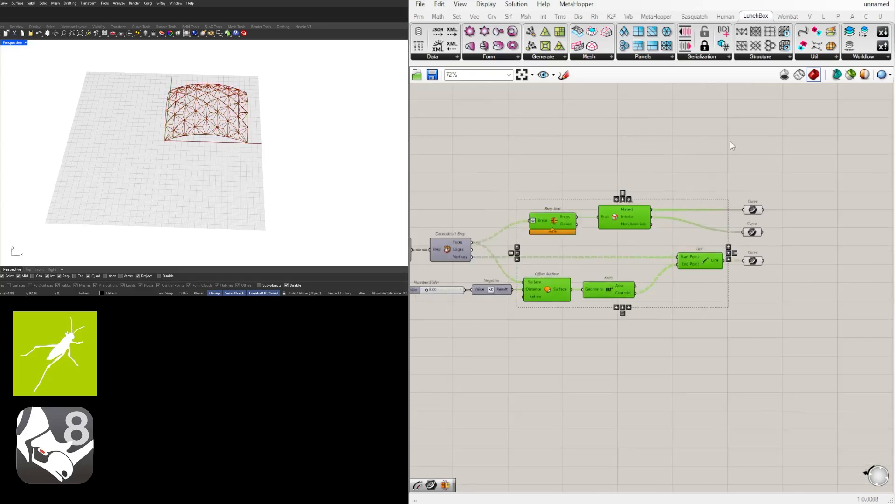
pyautogui.click(731, 146)
# - Bake the two Curve parameters with the naked and interior edges and select the baked curves in the viewport
pyautogui.moveTo(249, 124); pyautogui.dragTo(324, 79, button='right')
pyautogui.scroll(5, 190, 136)
pyautogui.moveTo(189, 137); pyautogui.dragTo(180, 173, button='right')
pyautogui.scroll(4, 746, 275)
pyautogui.moveTo(757, 258); pyautogui.dragTo(702, 309, button='right')
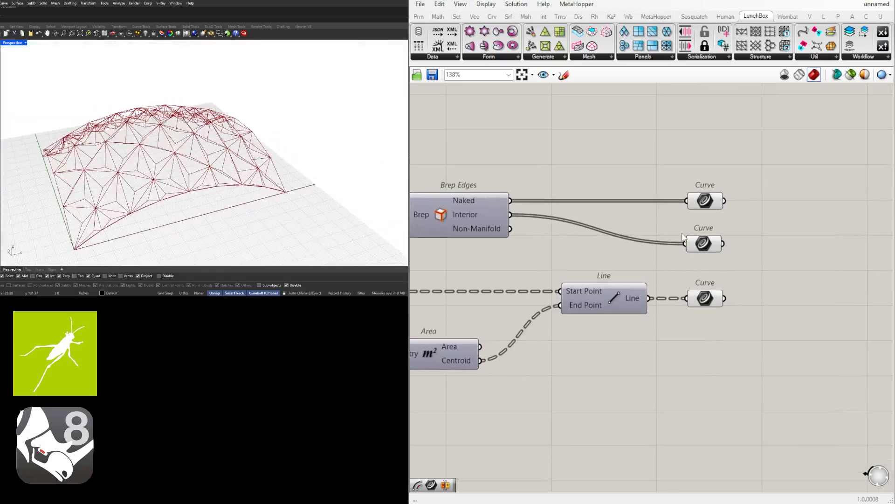
pyautogui.click(709, 203)
pyautogui.keyDown('shift'); pyautogui.click(708, 241); pyautogui.keyUp('shift')
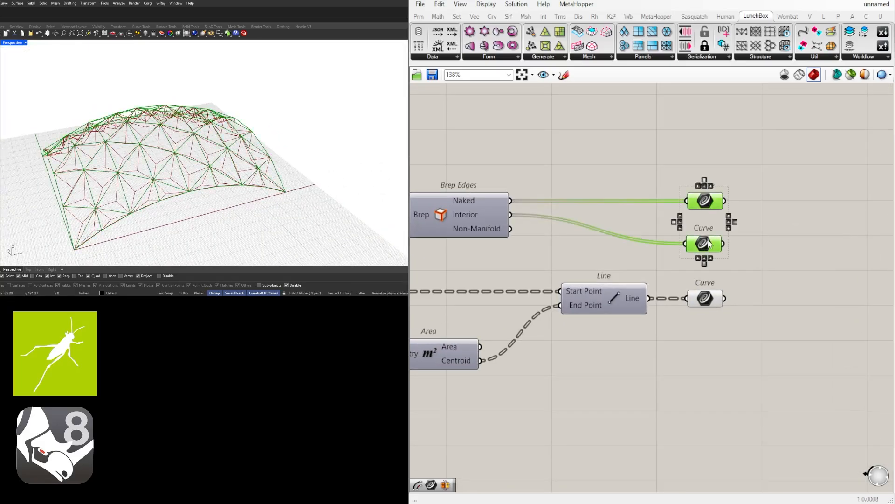
pyautogui.middleClick(708, 243)
pyautogui.scroll(2, 112, 94)
pyautogui.scroll(-5, 112, 94)
pyautogui.click(188, 149)
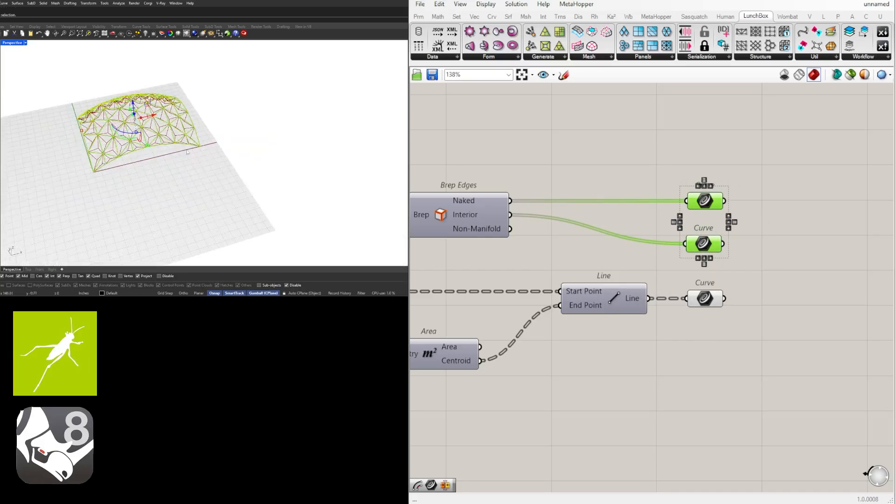
# - Move the baked edge curves off the shell for inspection and delete them from the Rhino model
pyautogui.moveTo(154, 115); pyautogui.dragTo(307, 118)
pyautogui.click(274, 132)
pyautogui.scroll(5, 255, 116)
pyautogui.click(249, 111)
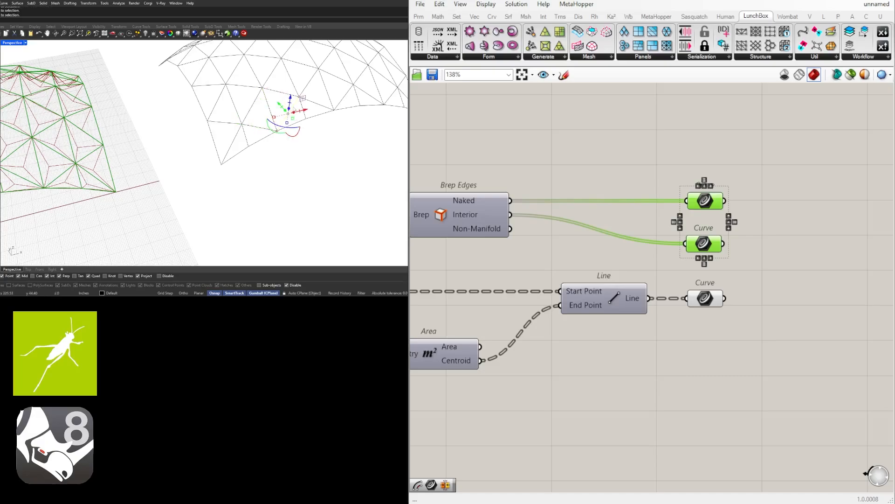
pyautogui.keyDown('shift'); pyautogui.moveTo(248, 138); pyautogui.dragTo(215, 163, button='right'); pyautogui.keyUp('shift')
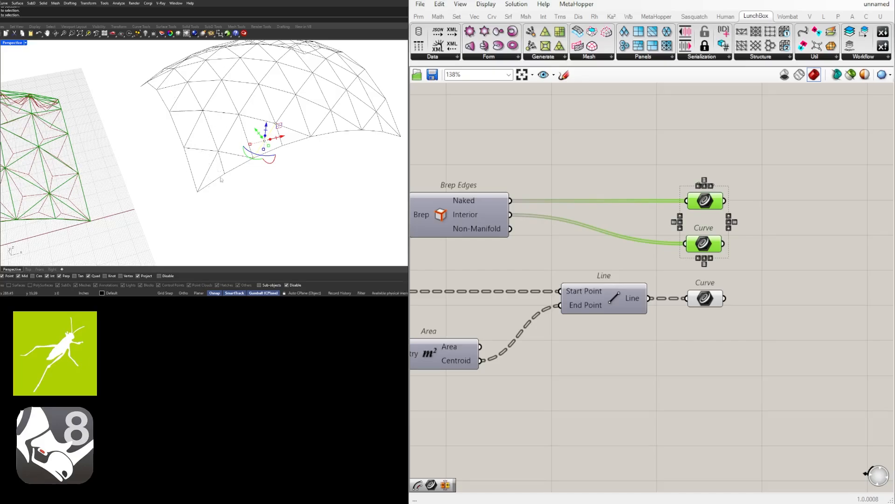
pyautogui.scroll(-5, 221, 179)
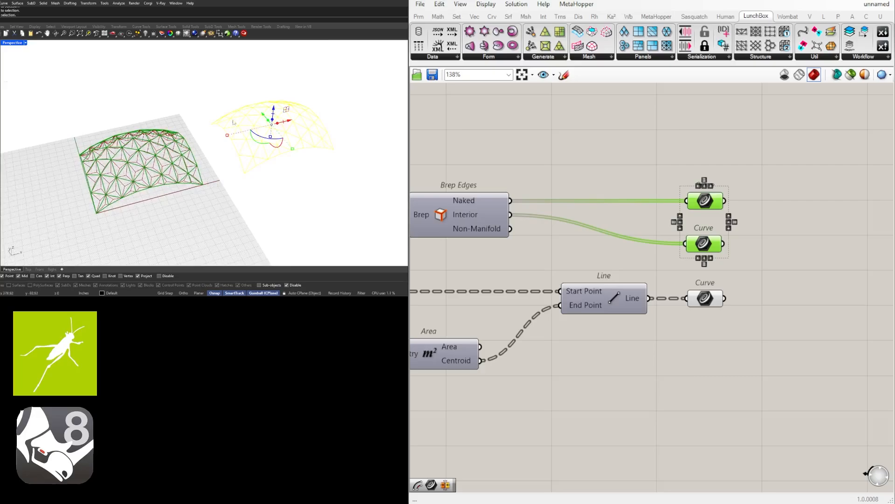
pyautogui.press('Delete')
# - Examine the naked edges, interior edges and connecting lines held by the three Curve parameters, highlighting each one in the viewport
pyautogui.click(792, 312)
pyautogui.moveTo(770, 276); pyautogui.dragTo(725, 263, button='right')
pyautogui.scroll(-6, 733, 259)
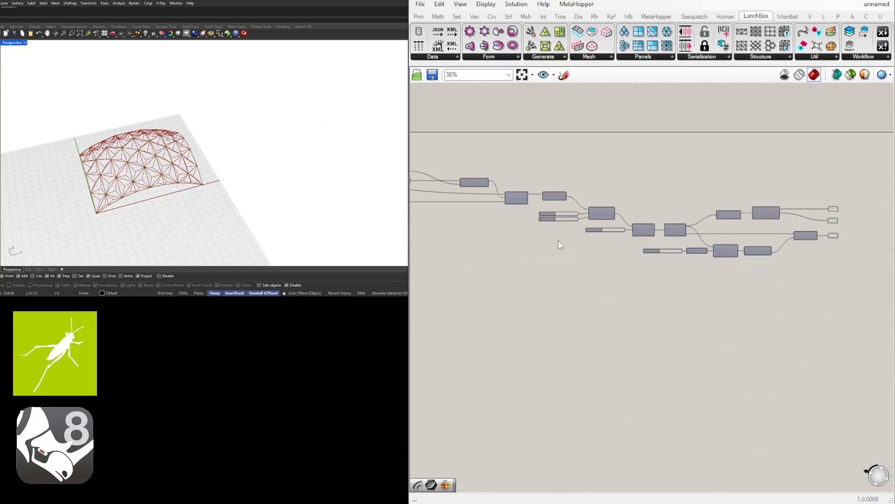
pyautogui.scroll(6, 627, 221)
pyautogui.click(683, 217)
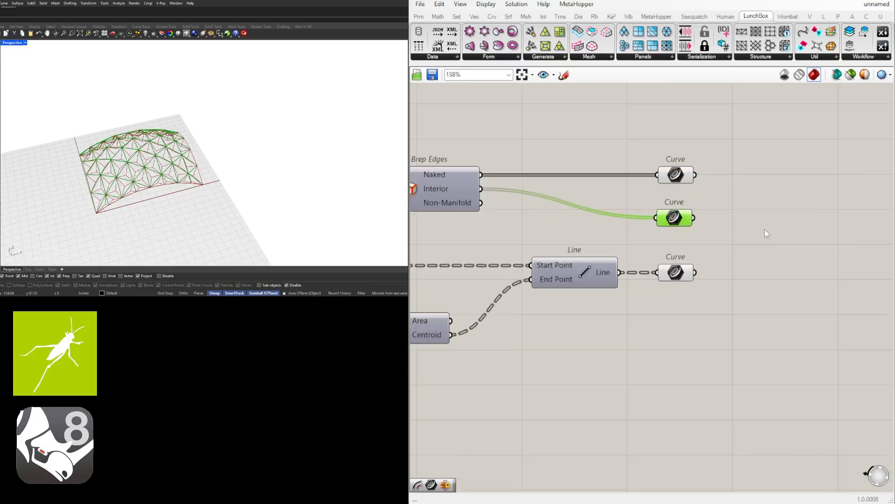
pyautogui.scroll(3, 190, 213)
pyautogui.click(726, 291)
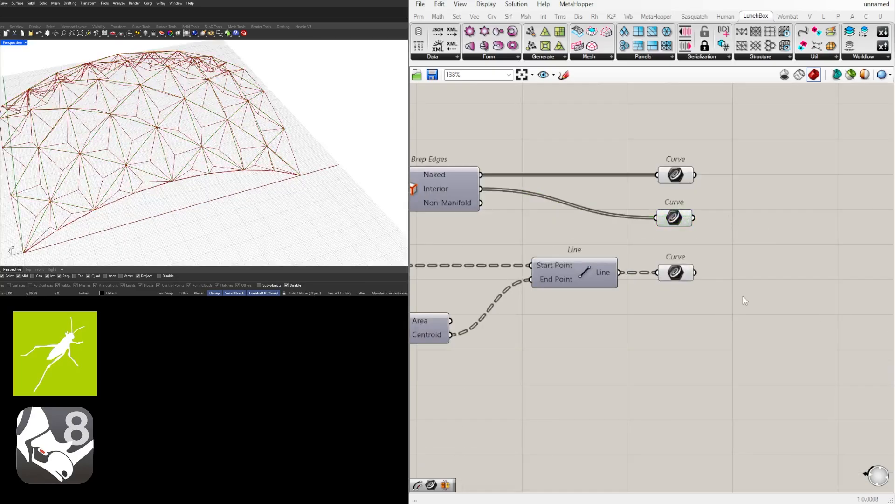
pyautogui.moveTo(679, 223); pyautogui.dragTo(679, 226)
pyautogui.click(774, 231)
pyautogui.moveTo(777, 231); pyautogui.dragTo(703, 231, button='right')
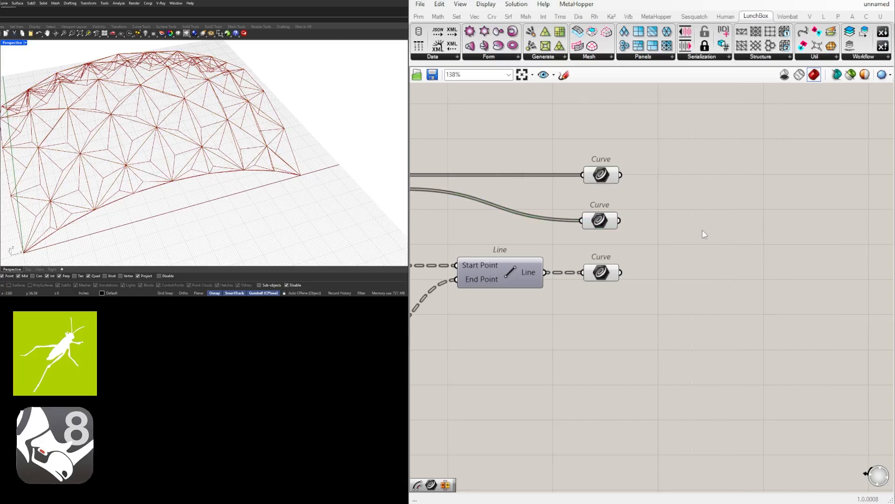
pyautogui.click(602, 175)
pyautogui.click(600, 220)
pyautogui.click(600, 272)
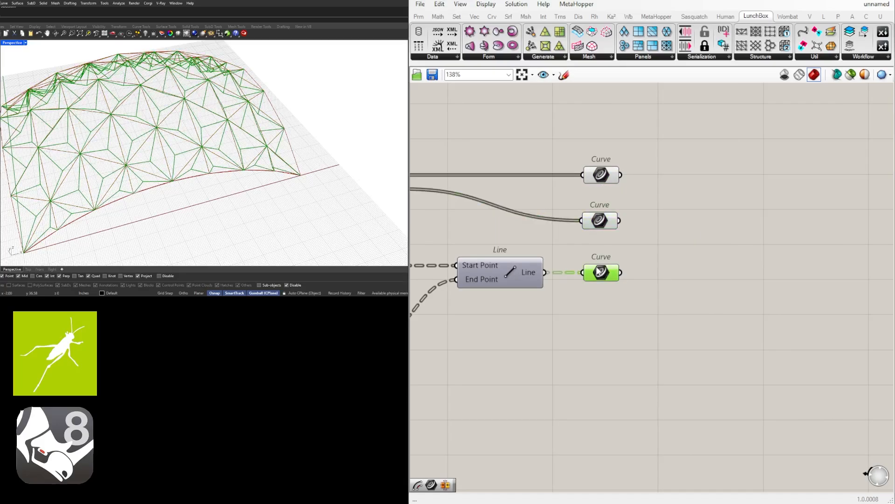
pyautogui.click(703, 268)
pyautogui.scroll(-6, 768, 236)
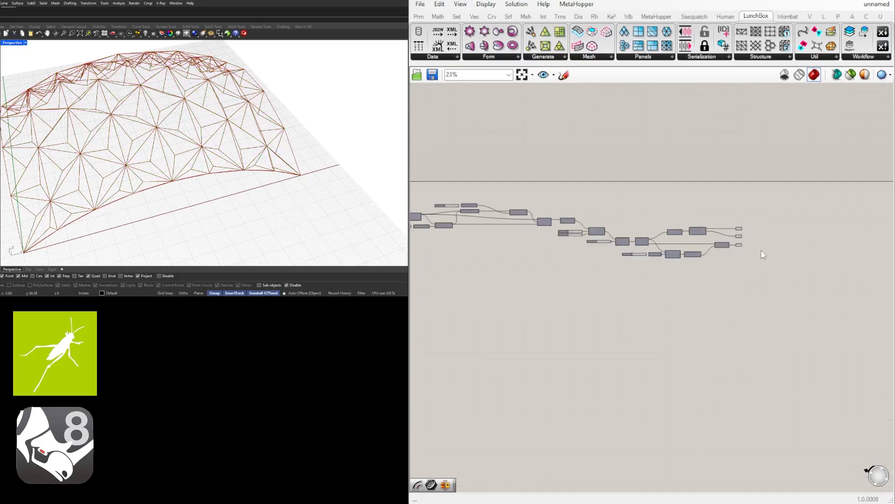
# - Add a Pipe component and connect the naked-edge Curve parameter to its Curve input
pyautogui.scroll(4, 781, 243)
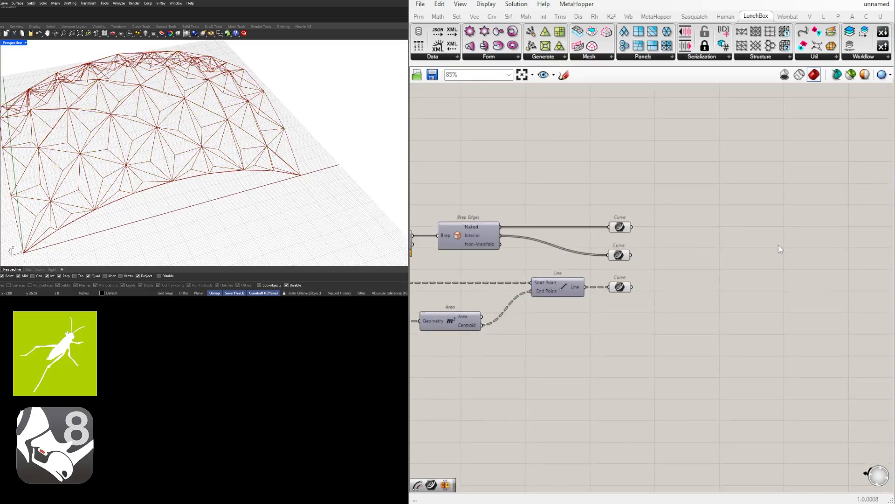
pyautogui.doubleClick(778, 245)
pyautogui.write('PIPE')
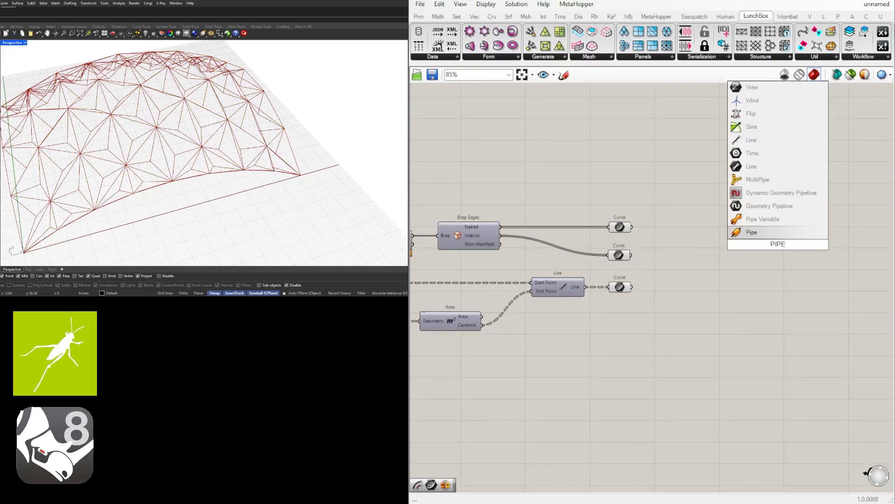
pyautogui.click(746, 232)
pyautogui.moveTo(632, 227); pyautogui.dragTo(778, 234)
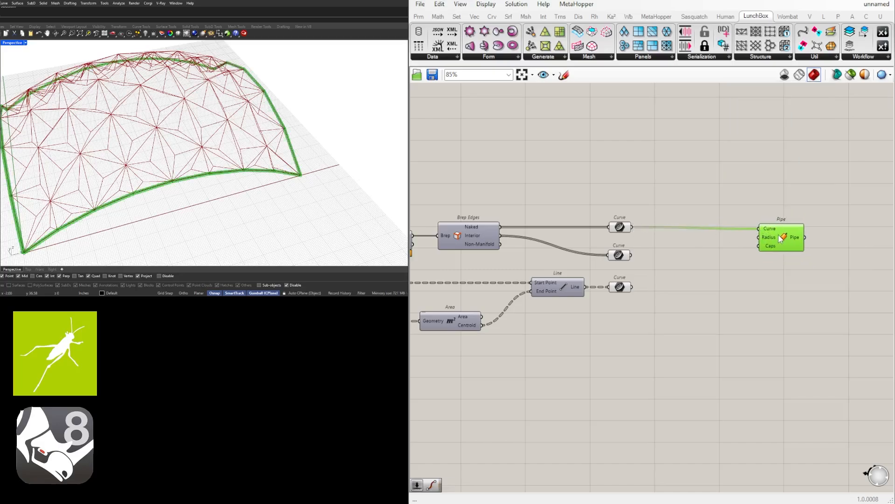
# - Add a number slider of 1.50 and connect it to the Pipe's Radius input
pyautogui.doubleClick(707, 245)
pyautogui.write('1.50')
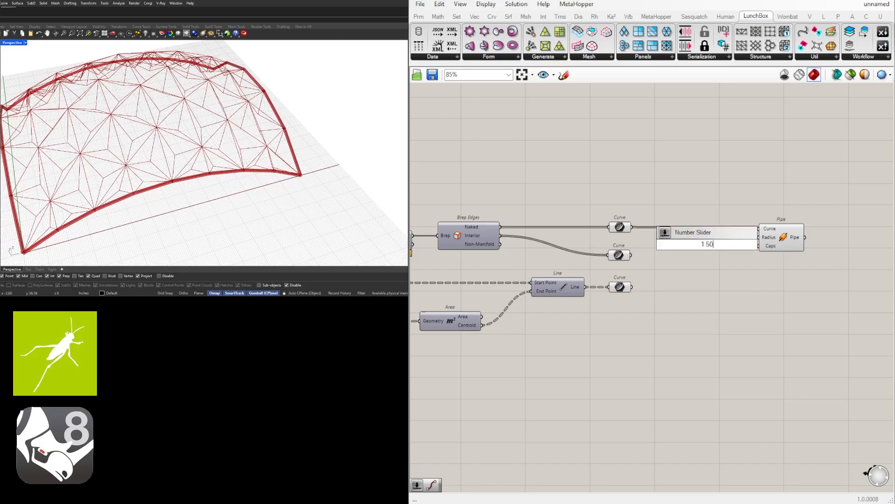
pyautogui.press('Return')
pyautogui.scroll(3, 764, 243)
pyautogui.moveTo(723, 249); pyautogui.dragTo(791, 234)
# - Set the number slider feeding the Unit X factor to 360
pyautogui.scroll(-8, 648, 216)
pyautogui.moveTo(425, 267); pyautogui.dragTo(537, 271, button='right')
pyautogui.scroll(1, 541, 262)
pyautogui.moveTo(422, 223); pyautogui.dragTo(666, 254, button='right')
pyautogui.scroll(10, 681, 254)
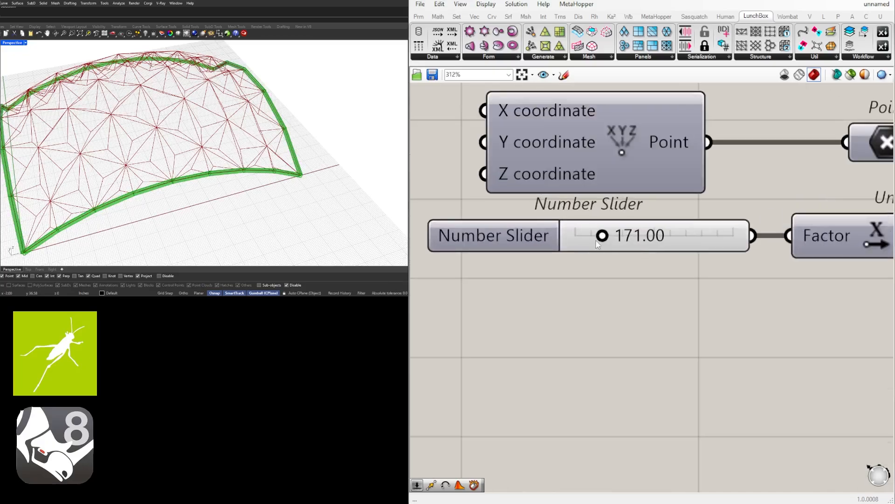
pyautogui.moveTo(598, 243); pyautogui.dragTo(681, 239)
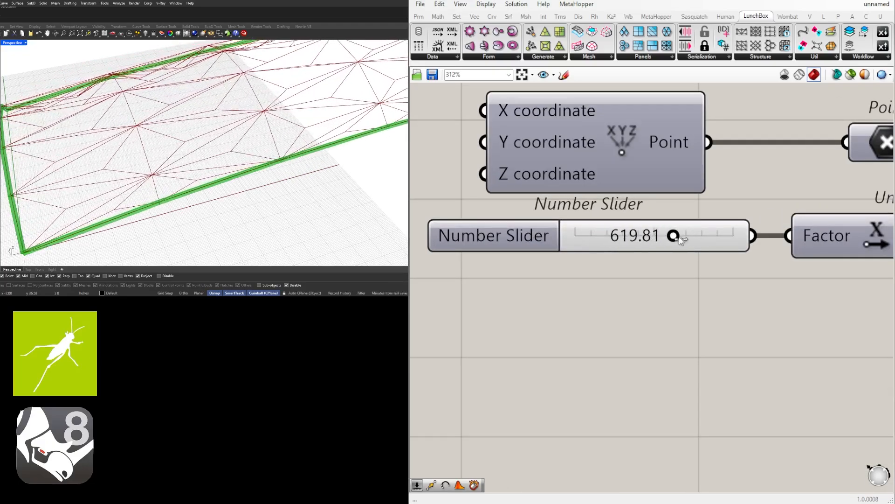
pyautogui.doubleClick(649, 238)
pyautogui.write('360')
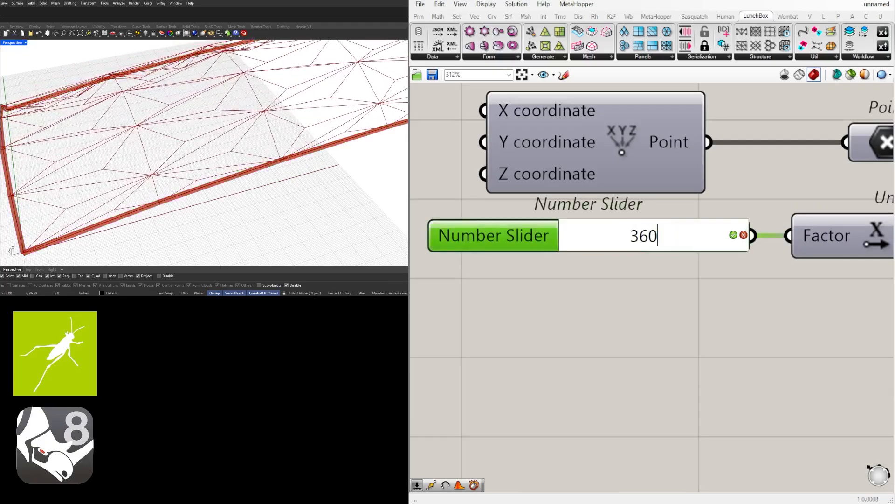
pyautogui.press('Return')
# - Set the number slider feeding the Unit Y factor to 360 and view the enlarged shell from a new angle
pyautogui.scroll(-8, 533, 292)
pyautogui.scroll(5, 601, 288)
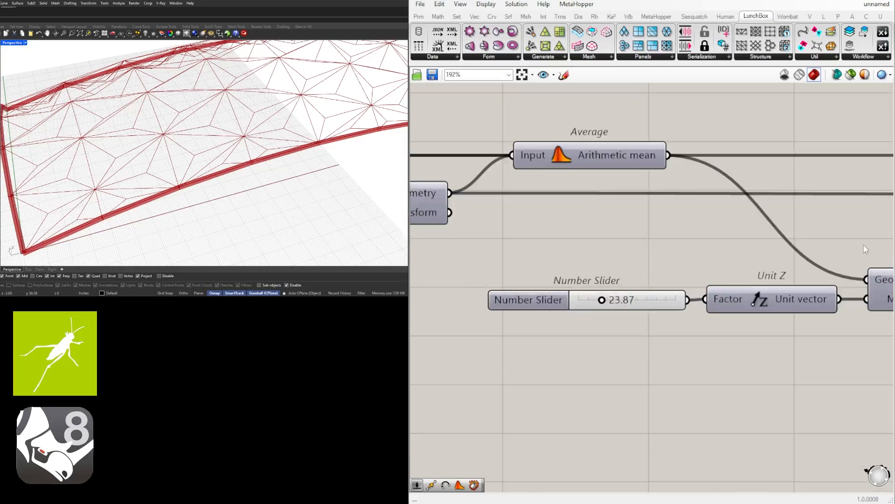
pyautogui.scroll(-5, 737, 327)
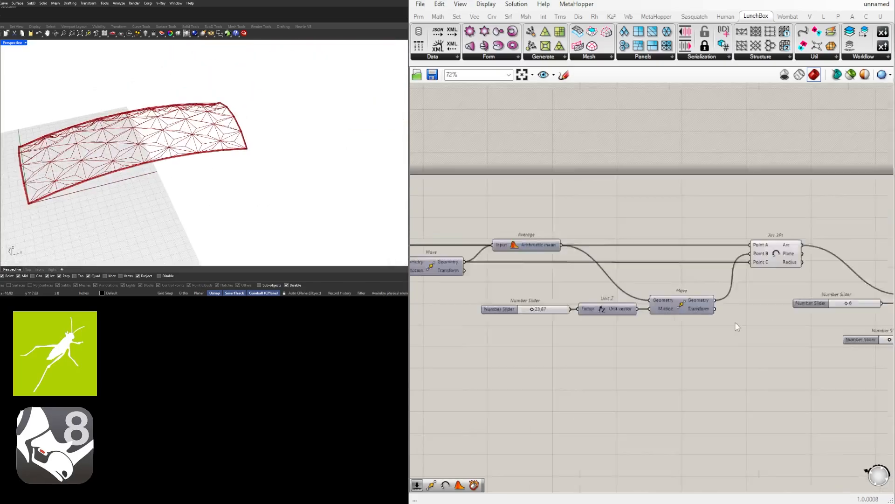
pyautogui.scroll(-1, 736, 323)
pyautogui.moveTo(736, 322); pyautogui.dragTo(524, 319, button='right')
pyautogui.scroll(5, 659, 327)
pyautogui.doubleClick(661, 328)
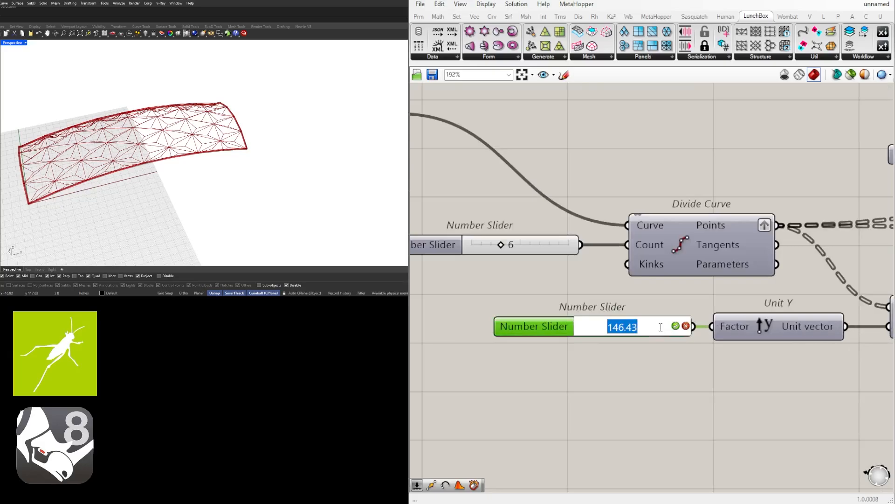
pyautogui.write('360')
pyautogui.press('Return')
pyautogui.moveTo(114, 133); pyautogui.dragTo(140, 157, button='right')
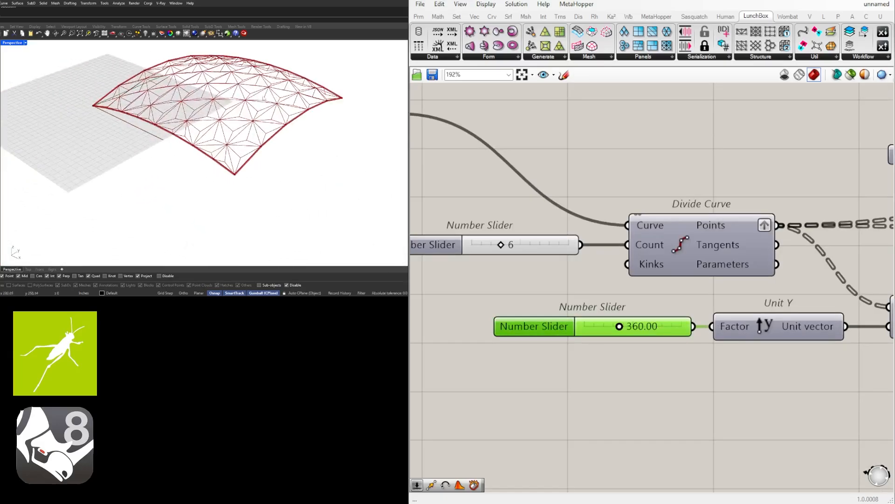
pyautogui.scroll(3, 264, 93)
pyautogui.moveTo(264, 98)
pyautogui.mouseDown(button='right')
pyautogui.moveTo(264, 87)
pyautogui.moveTo(263, 108)
pyautogui.mouseUp(button='right')
# - Reposition the Pipe component and its radius slider so they line up with the naked-edge Curve parameter
pyautogui.scroll(-10, 724, 304)
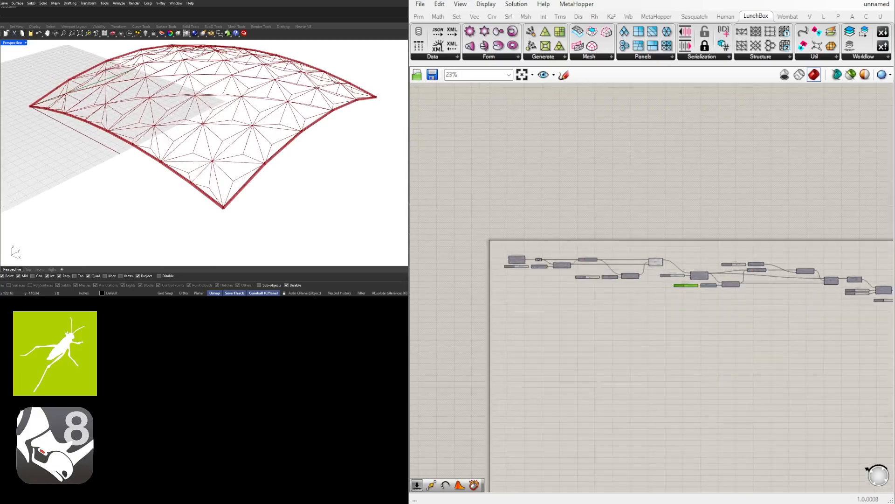
pyautogui.moveTo(811, 277); pyautogui.dragTo(536, 282, button='right')
pyautogui.moveTo(792, 306); pyautogui.dragTo(709, 294, button='right')
pyautogui.scroll(8, 709, 293)
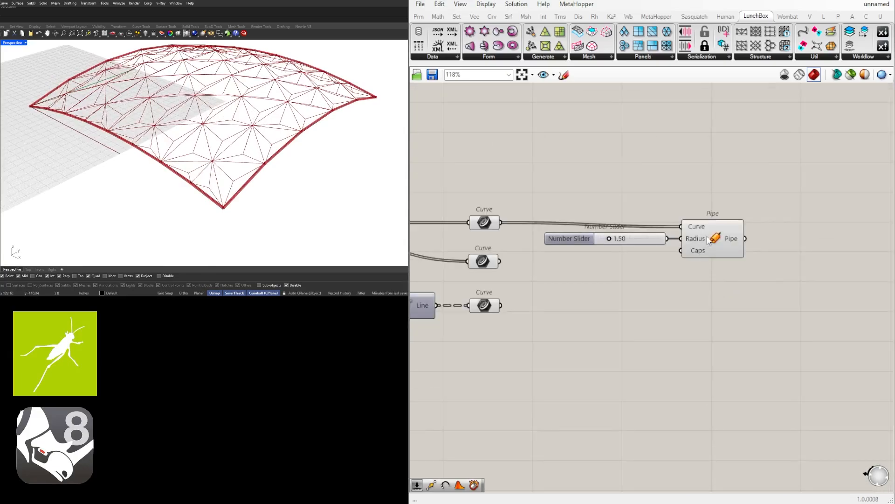
pyautogui.moveTo(709, 240); pyautogui.dragTo(734, 235)
pyautogui.moveTo(565, 238); pyautogui.dragTo(573, 240)
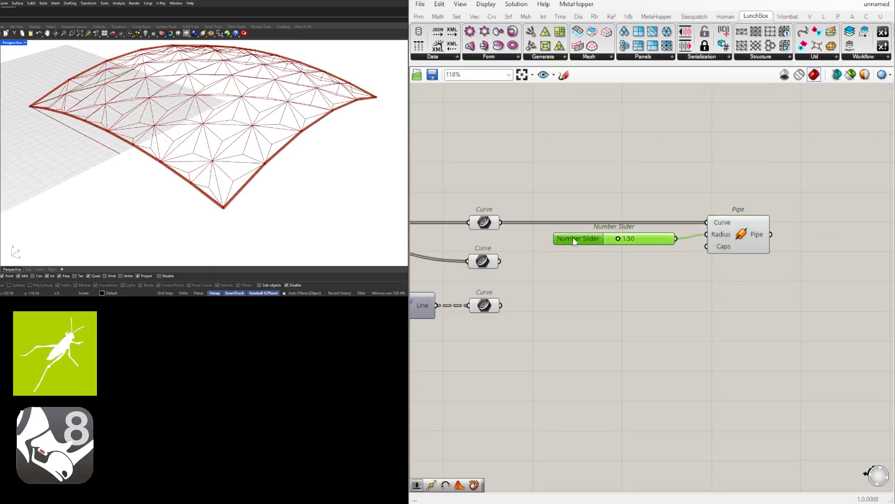
# - Duplicate the Pipe and its radius slider below the originals and connect the interior-edge Curve parameter to the copy's Curve input
pyautogui.scroll(-2, 596, 108)
pyautogui.moveTo(757, 267); pyautogui.dragTo(628, 264)
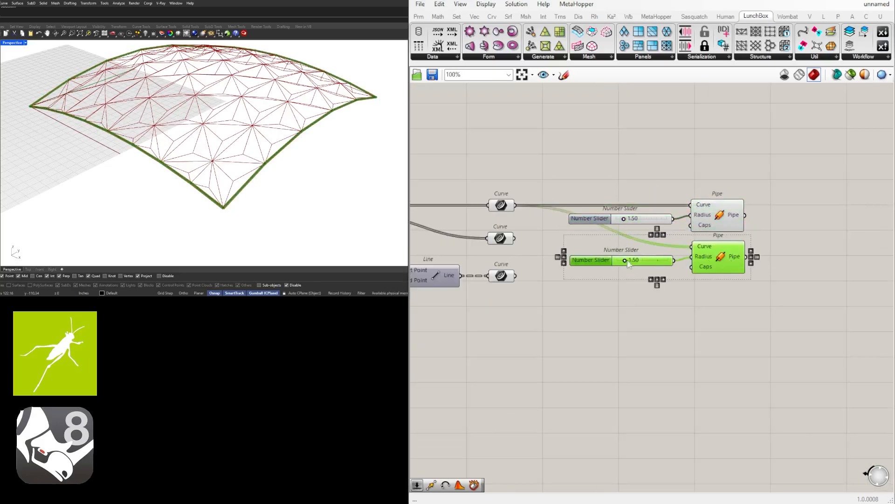
pyautogui.moveTo(515, 238); pyautogui.dragTo(691, 246)
pyautogui.click(662, 327)
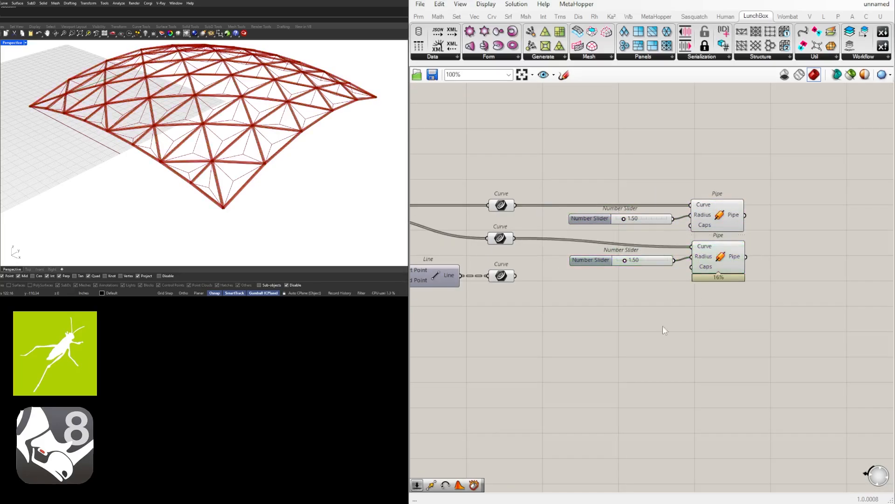
# - Set the radius slider of the interior-edge Pipe to 1.00
pyautogui.scroll(4, 601, 269)
pyautogui.doubleClick(659, 251)
pyautogui.write('1')
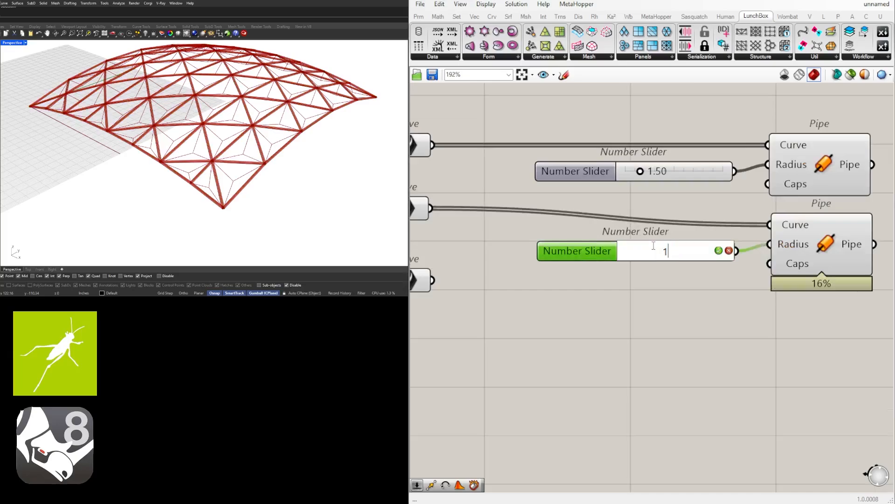
pyautogui.press('Return')
# - Duplicate the interior-edge Pipe and its slider, and connect the connecting-line Curve parameter to the copy's Curve input
pyautogui.moveTo(840, 333); pyautogui.dragTo(667, 227)
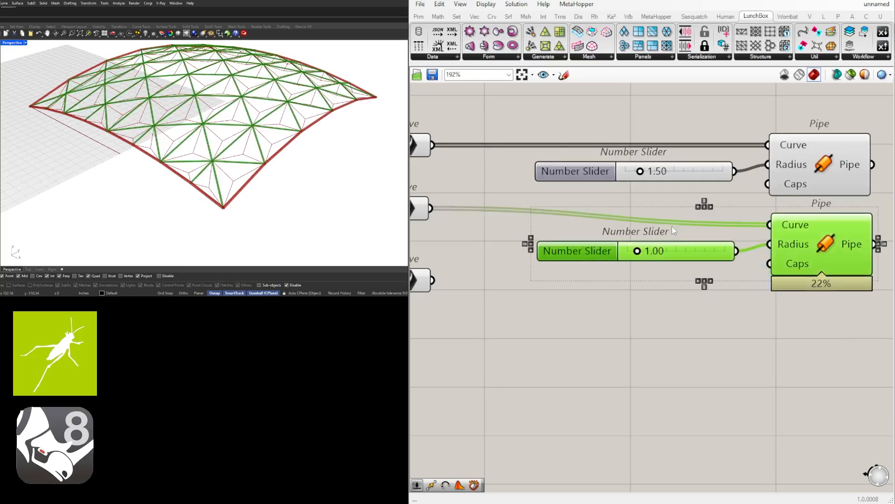
pyautogui.scroll(-3, 699, 242)
pyautogui.keyDown('alt'); pyautogui.moveTo(757, 241); pyautogui.dragTo(762, 299); pyautogui.keyUp('alt')
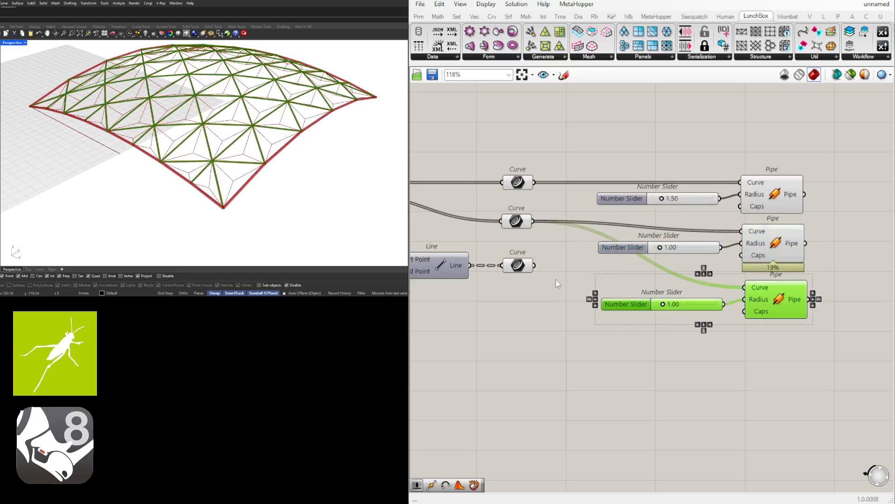
pyautogui.moveTo(535, 265); pyautogui.dragTo(744, 288)
pyautogui.click(693, 342)
# - Set the radius slider of the connecting-line Pipe to 0.50 and view the piped structure from a low angle
pyautogui.scroll(3, 663, 301)
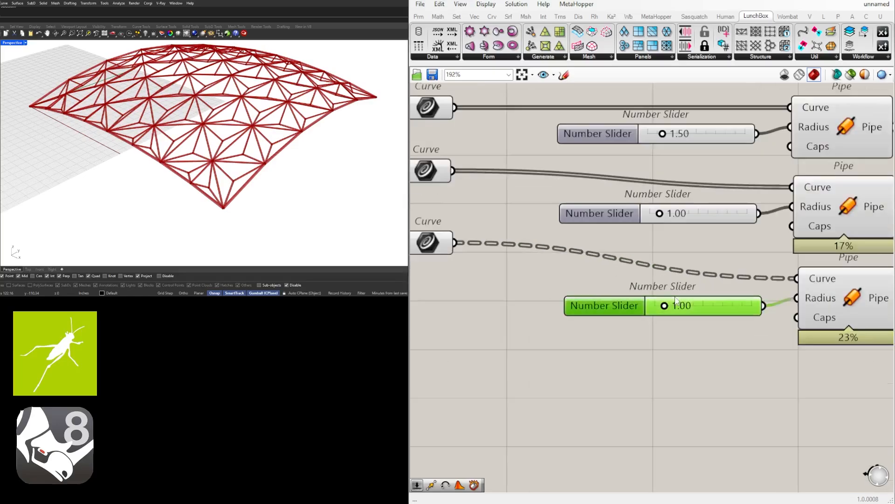
pyautogui.doubleClick(678, 301)
pyautogui.write('.5')
pyautogui.press('Return')
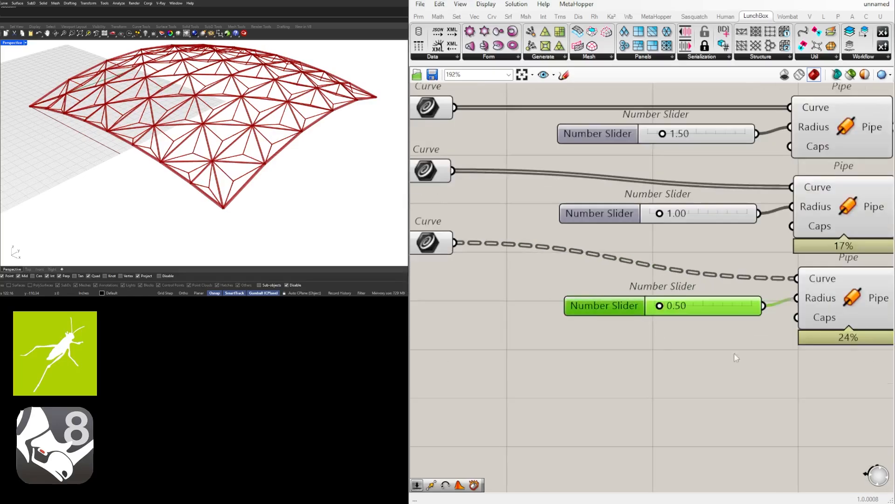
pyautogui.moveTo(187, 126); pyautogui.dragTo(133, 212, button='right')
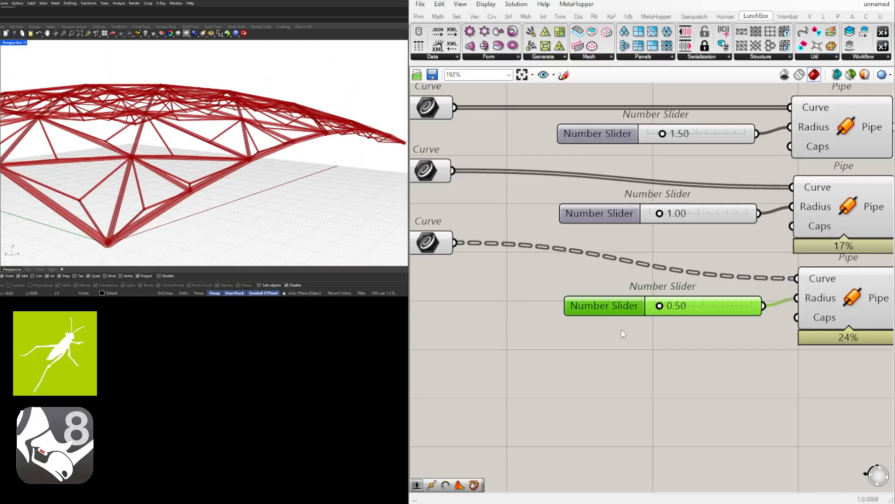
# - Set the Caps option to Round on all three Pipe components
pyautogui.moveTo(828, 198); pyautogui.dragTo(728, 220, button='right')
pyautogui.rightClick(709, 167)
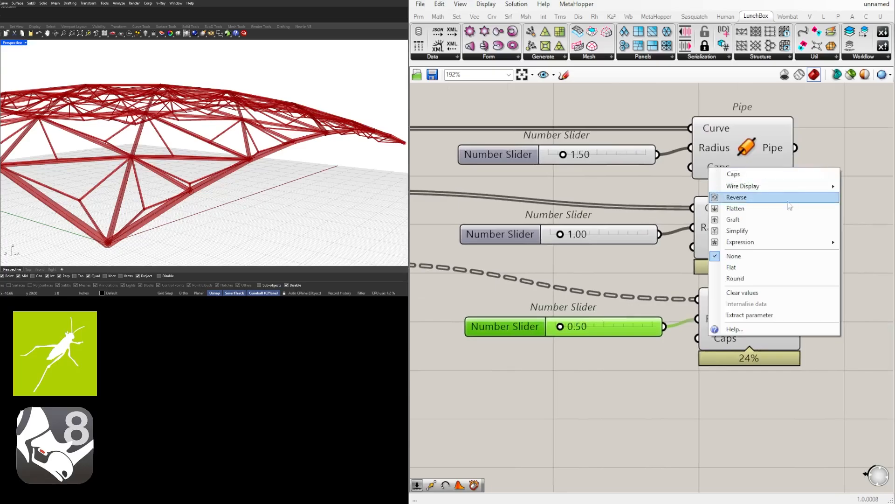
pyautogui.click(756, 278)
pyautogui.rightClick(725, 255)
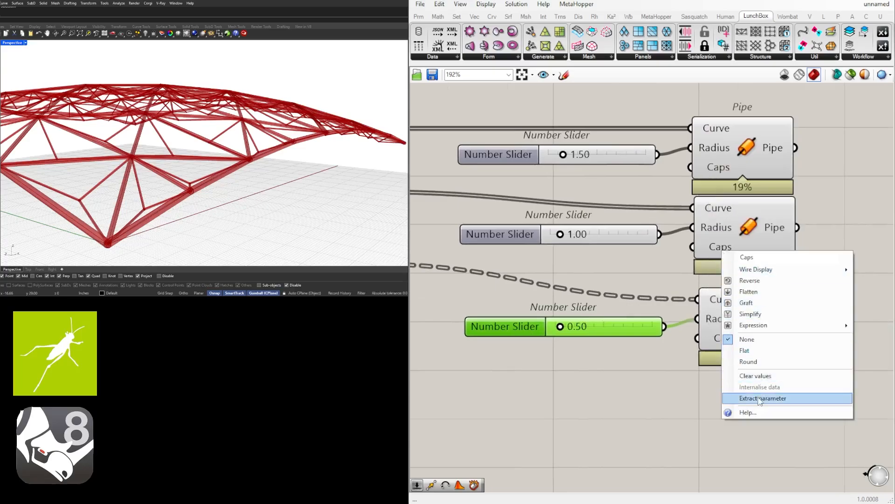
pyautogui.click(756, 362)
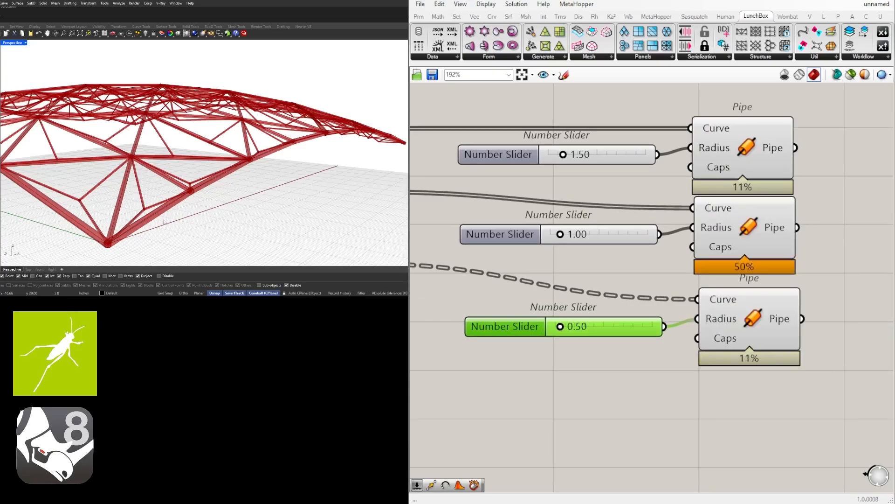
pyautogui.rightClick(724, 341)
pyautogui.click(746, 444)
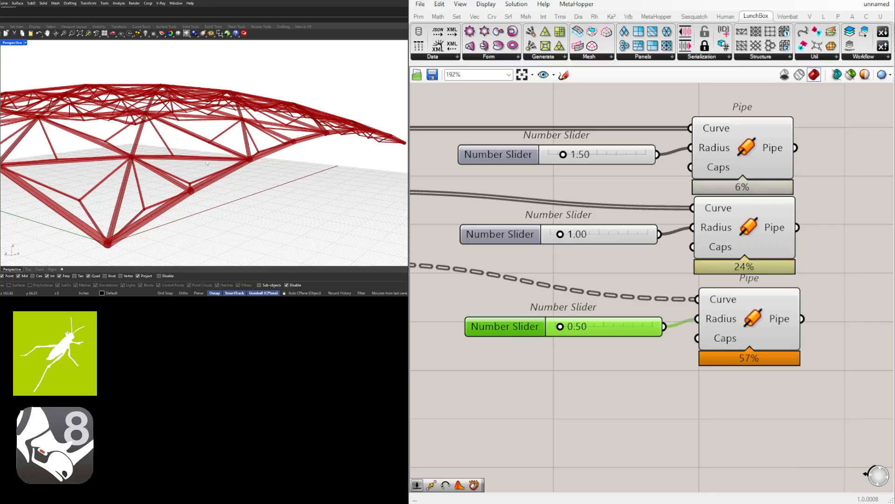
# - Move the three Pipe components and their radius sliders together up and farther away from the Curve parameters
pyautogui.click(833, 253)
pyautogui.scroll(-3, 833, 253)
pyautogui.moveTo(847, 196); pyautogui.dragTo(689, 156)
pyautogui.moveTo(783, 191); pyautogui.dragTo(782, 178)
pyautogui.click(782, 135)
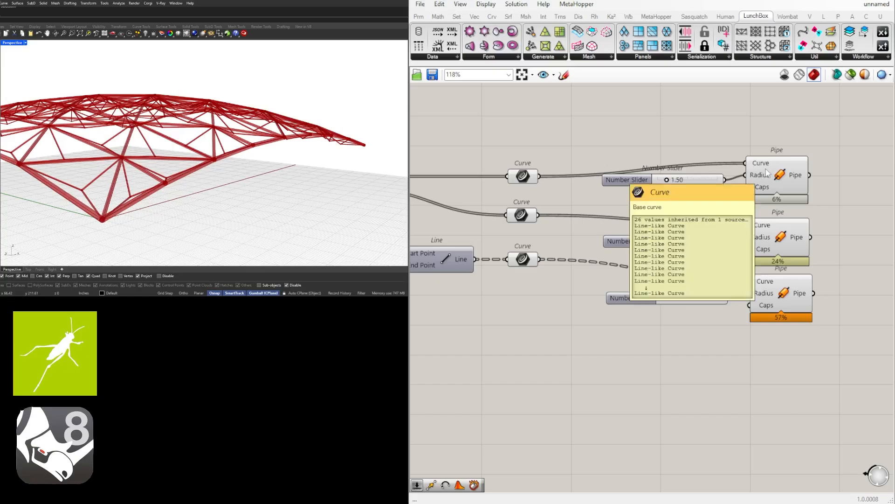
pyautogui.scroll(-3, 714, 374)
pyautogui.moveTo(605, 209); pyautogui.dragTo(605, 209)
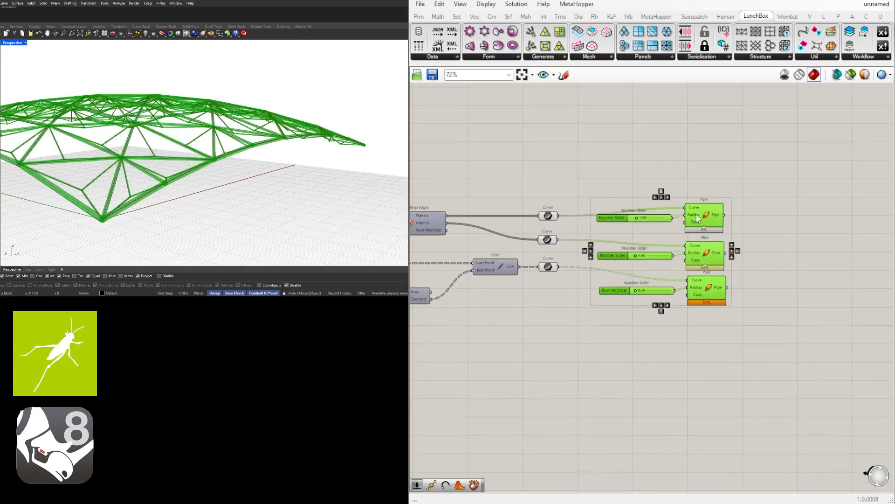
pyautogui.moveTo(691, 214); pyautogui.dragTo(740, 164)
pyautogui.click(676, 222)
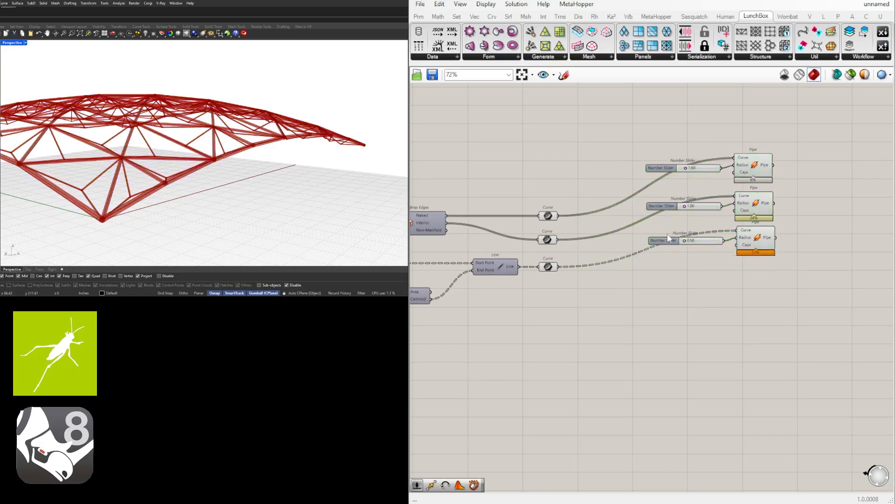
# - Shift the three Curve parameters together with the sliders and Pipe components farther from the Brep Edges and Line components
pyautogui.scroll(-1, 667, 236)
pyautogui.moveTo(825, 322); pyautogui.dragTo(569, 143)
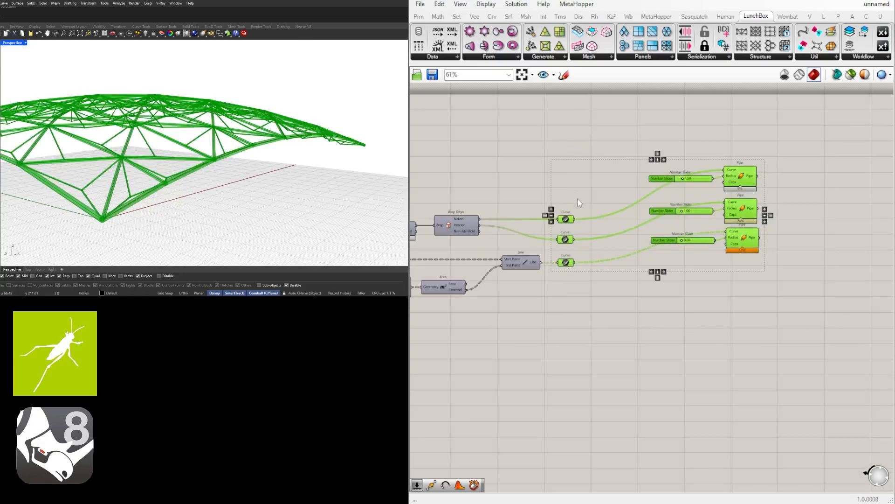
pyautogui.click(583, 217)
pyautogui.moveTo(816, 339); pyautogui.dragTo(559, 159)
pyautogui.moveTo(566, 222); pyautogui.dragTo(586, 222)
pyautogui.click(708, 335)
pyautogui.scroll(3, 716, 298)
pyautogui.scroll(-3, 769, 272)
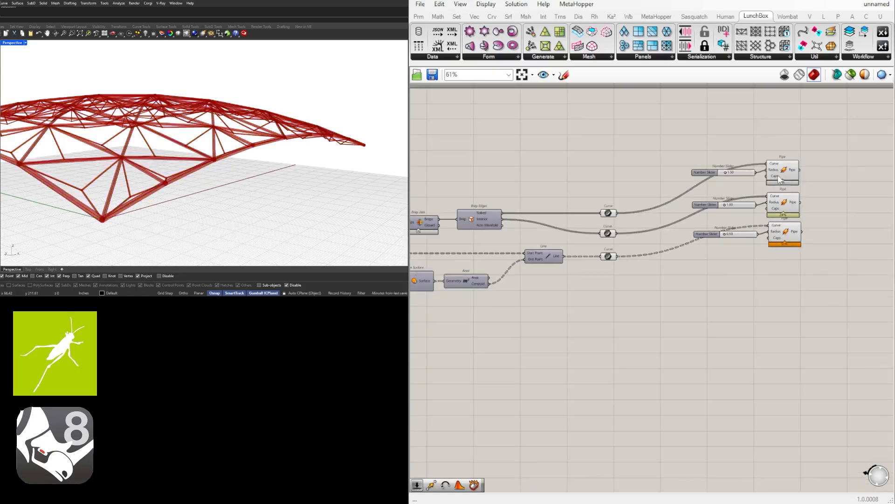
# - Add a MultiPipe component below the three Pipe components
pyautogui.moveTo(775, 195); pyautogui.dragTo(729, 184, button='right')
pyautogui.scroll(1, 695, 290)
pyautogui.doubleClick(707, 295)
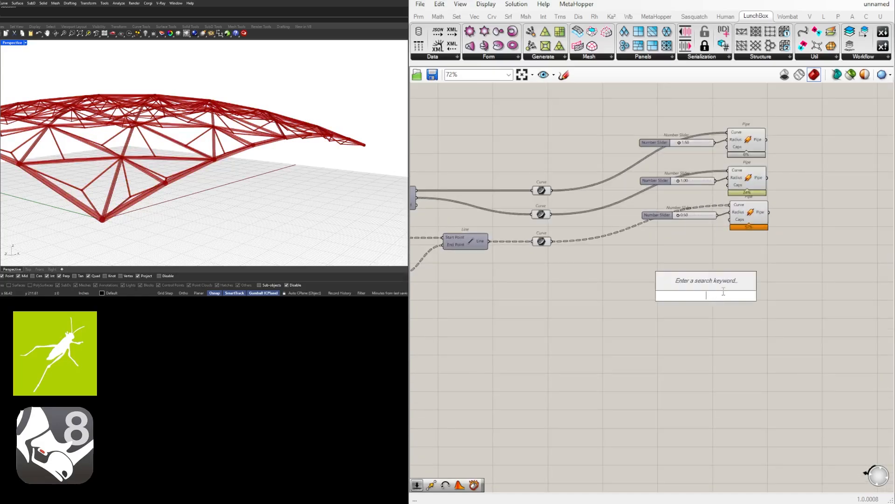
pyautogui.write('MULT')
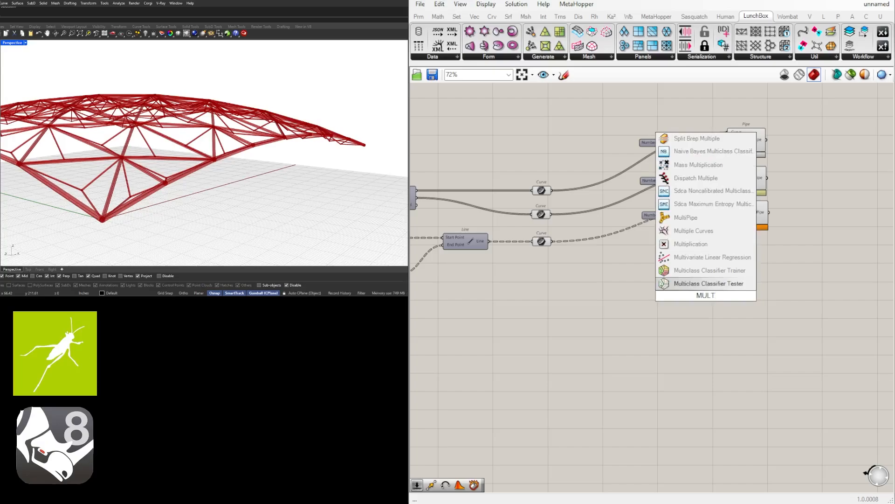
pyautogui.press('Up')
pyautogui.press('Up')
pyautogui.press('Up')
pyautogui.press('Up')
pyautogui.press('Up')
pyautogui.press('Return')
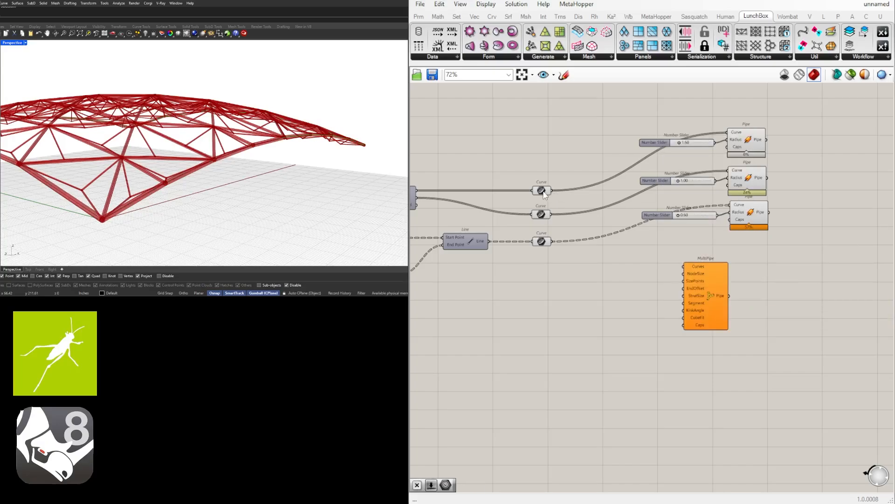
# - Connect all three Curve parameters to the MultiPipe's Curves input and flatten that input
pyautogui.click(542, 190)
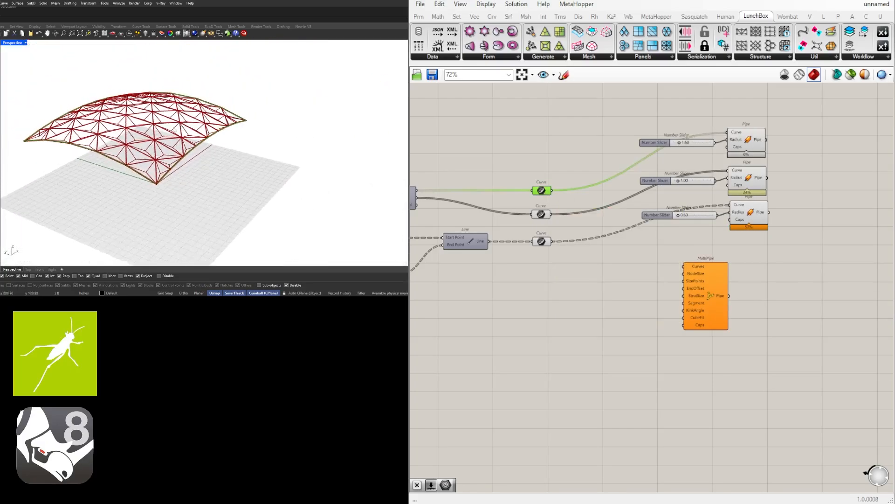
pyautogui.scroll(2, 671, 215)
pyautogui.moveTo(532, 186); pyautogui.dragTo(686, 275)
pyautogui.keyDown('shift'); pyautogui.moveTo(531, 215); pyautogui.dragTo(685, 276); pyautogui.keyUp('shift')
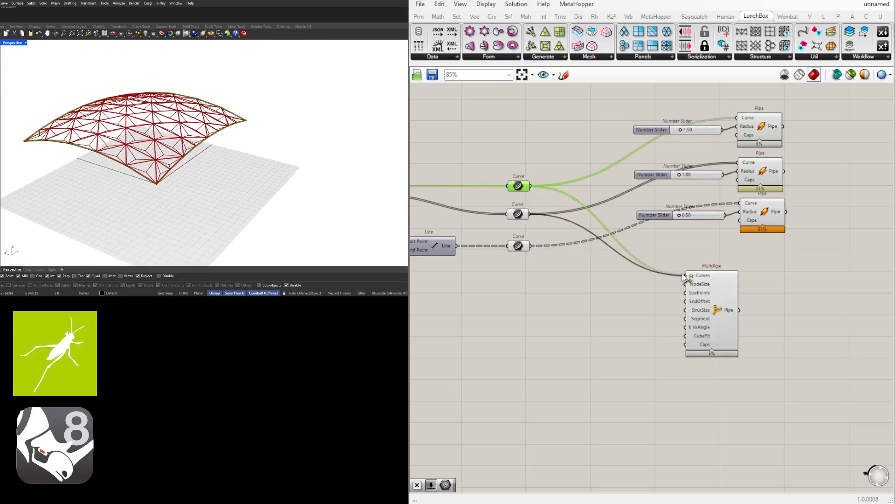
pyautogui.keyDown('shift'); pyautogui.moveTo(532, 245); pyautogui.dragTo(692, 279); pyautogui.keyUp('shift')
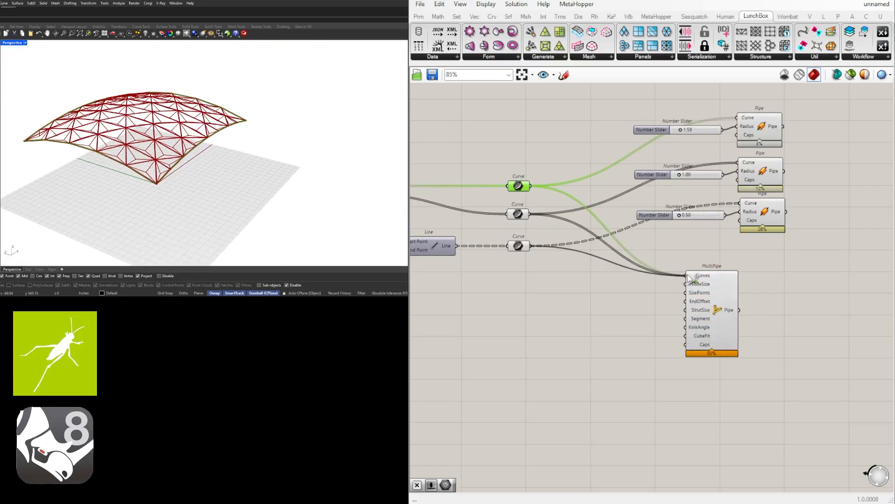
pyautogui.rightClick(694, 276)
pyautogui.click(709, 354)
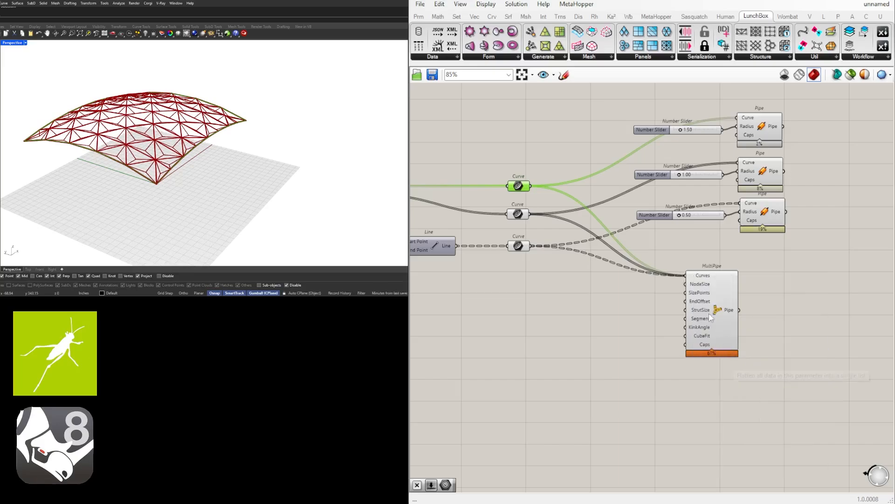
pyautogui.moveTo(710, 298); pyautogui.dragTo(722, 298)
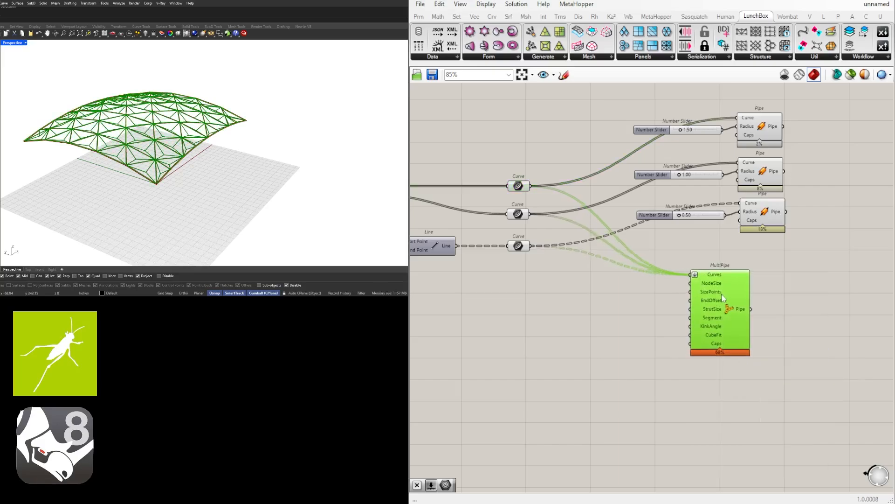
# - Turn off the preview of the three Pipe components and their sliders
pyautogui.scroll(5, 171, 171)
pyautogui.click(792, 241)
pyautogui.moveTo(791, 242); pyautogui.dragTo(760, 257, button='right')
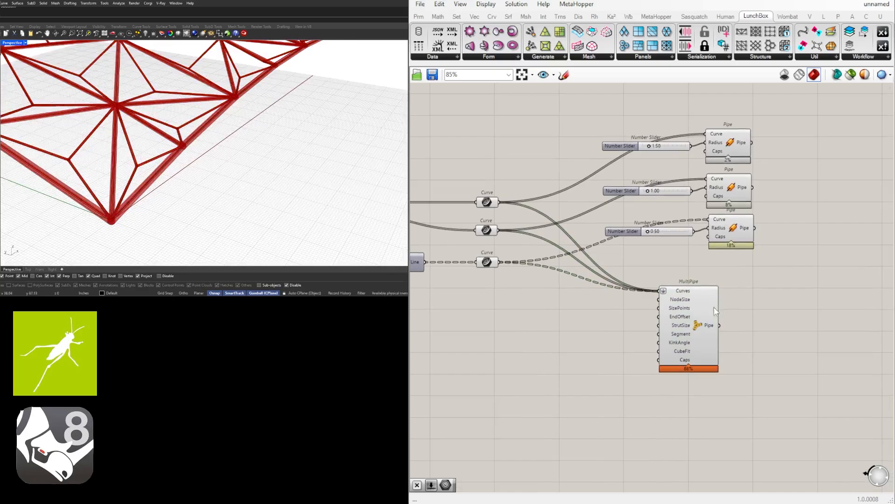
pyautogui.moveTo(840, 265); pyautogui.dragTo(667, 128)
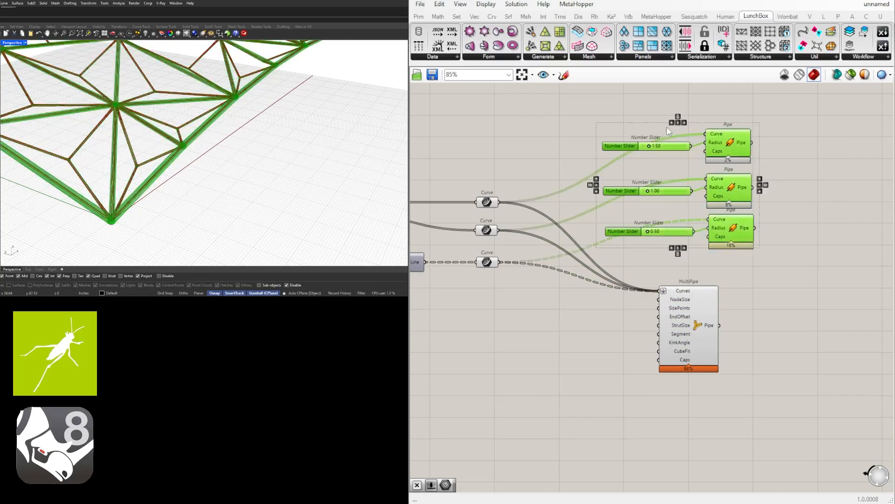
pyautogui.middleClick(716, 116)
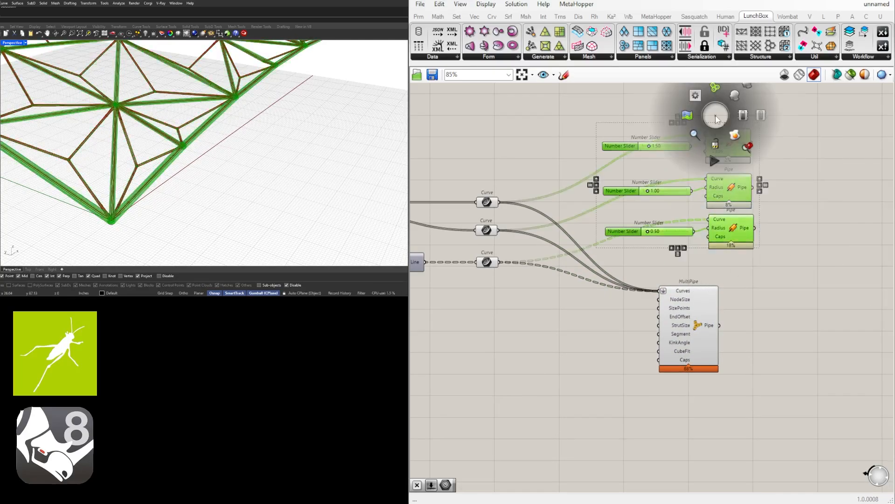
pyautogui.click(744, 91)
# - Examine the MultiPipe joints and struts of the shell up close and from several angles
pyautogui.scroll(8, 179, 177)
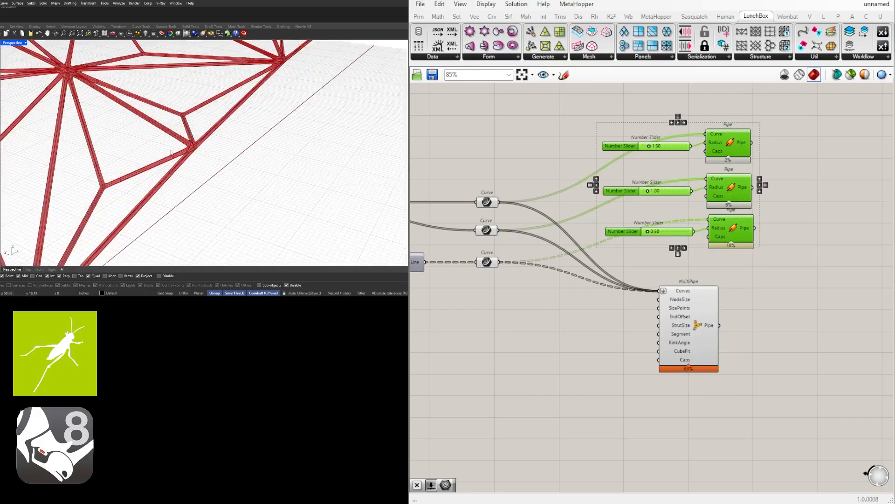
pyautogui.scroll(6, 198, 137)
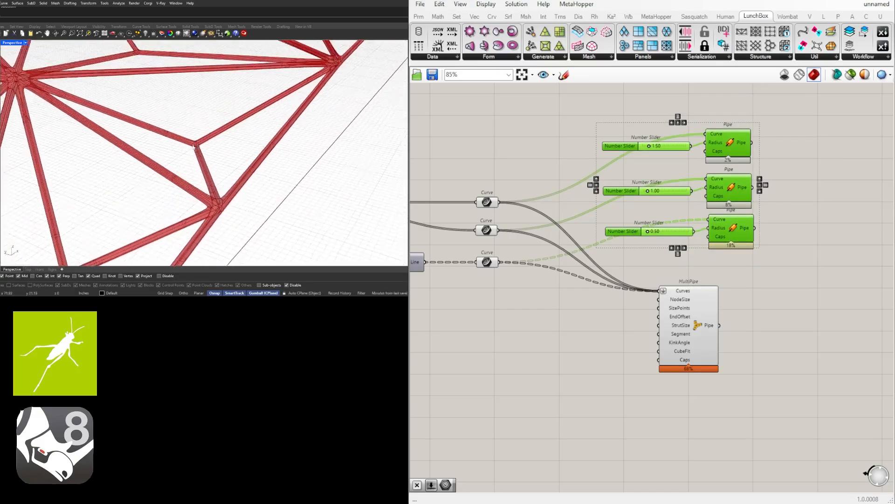
pyautogui.scroll(-12, 224, 129)
pyautogui.scroll(-6, 230, 129)
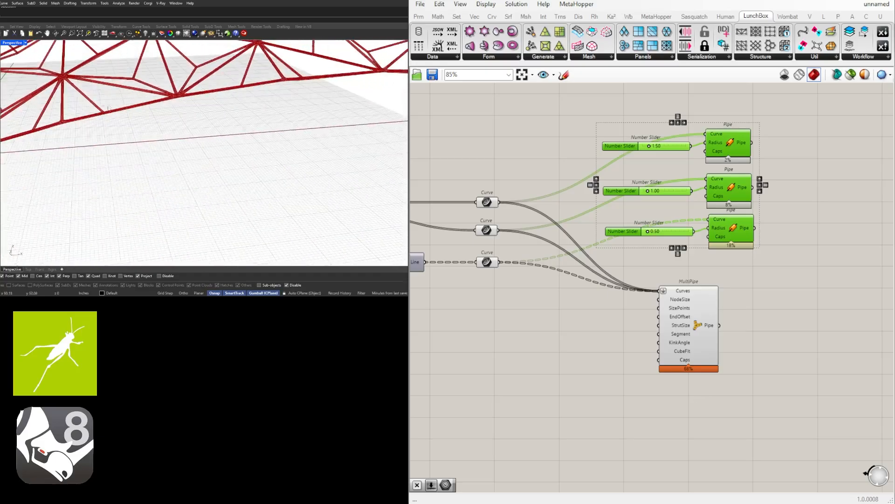
pyautogui.scroll(8, 185, 127)
pyautogui.scroll(-8, 185, 126)
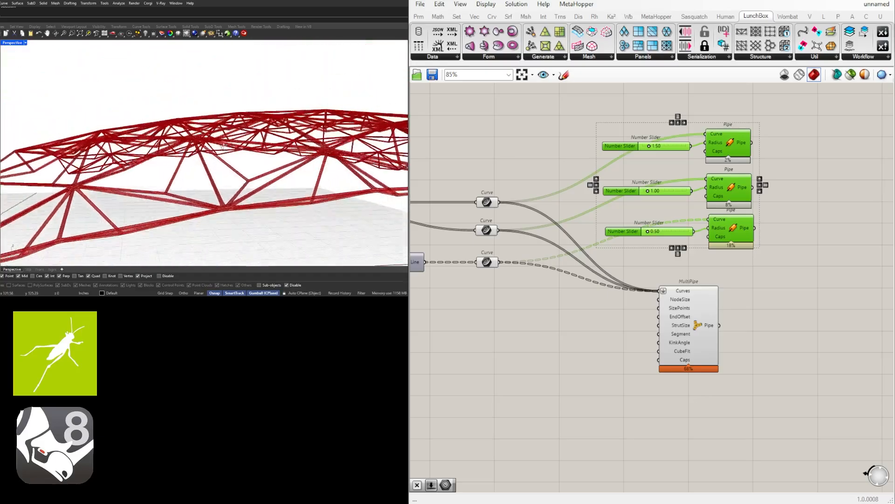
pyautogui.moveTo(187, 131); pyautogui.dragTo(243, 174, button='right')
pyautogui.scroll(-5, 243, 174)
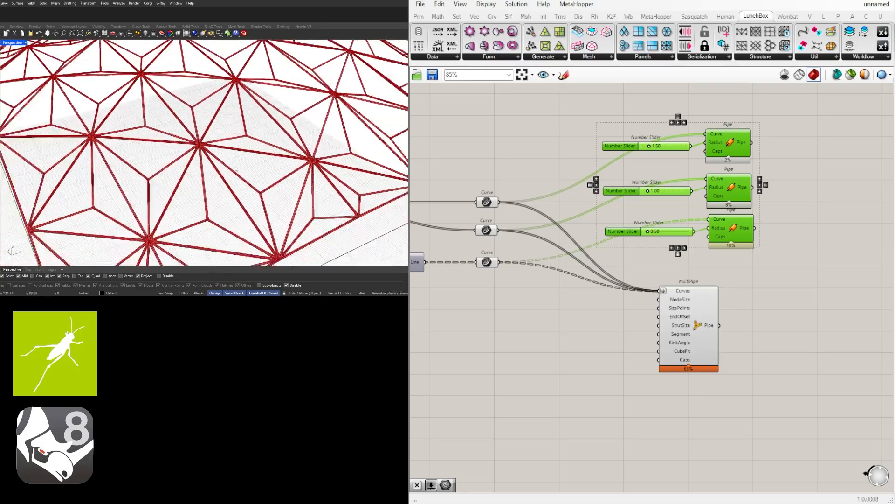
pyautogui.scroll(10, 290, 132)
pyautogui.moveTo(290, 132); pyautogui.dragTo(236, 229, button='right')
pyautogui.scroll(-5, 302, 180)
pyautogui.scroll(5, 235, 229)
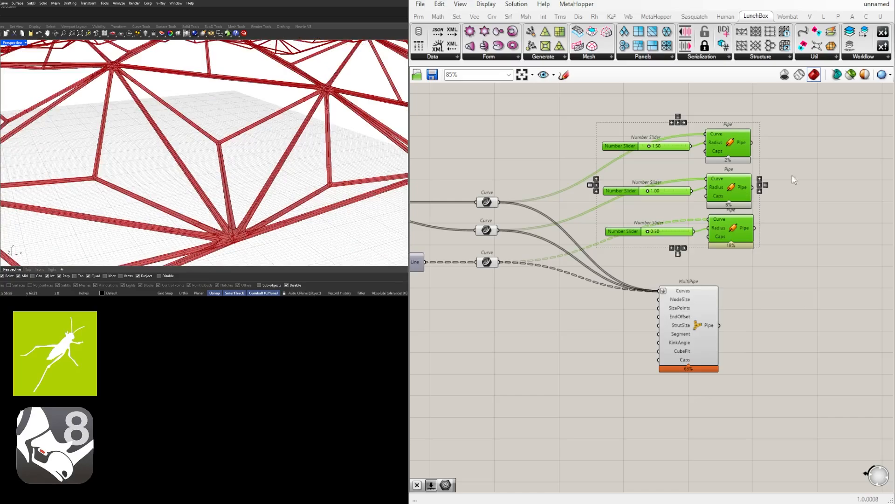
pyautogui.scroll(-5, 228, 178)
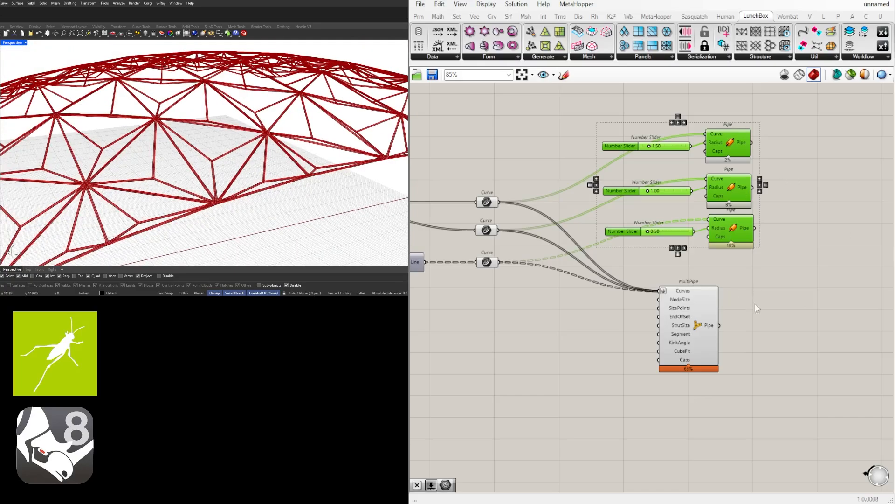
# - Add a number slider with the value 1.5000 and connect it to the MultiPipe's StrutSize input
pyautogui.scroll(3, 629, 348)
pyautogui.doubleClick(618, 347)
pyautogui.write('1.5000')
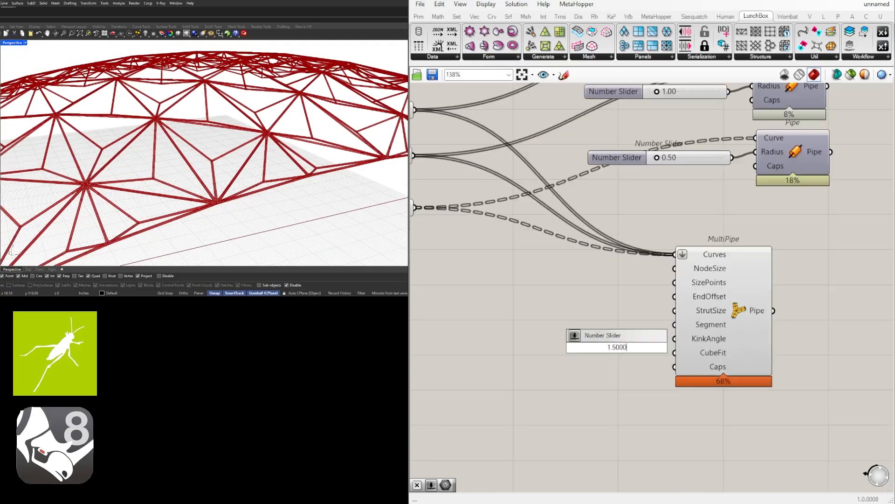
pyautogui.press('Return')
pyautogui.moveTo(657, 349); pyautogui.dragTo(607, 337)
# - Duplicate the 1.5000 slider twice and connect the copies to the MultiPipe's NodeSize and EndOffset inputs
pyautogui.doubleClick(602, 306)
pyautogui.keyDown('alt'); pyautogui.moveTo(601, 303); pyautogui.dragTo(602, 300); pyautogui.keyUp('alt')
pyautogui.moveTo(669, 293); pyautogui.dragTo(673, 290)
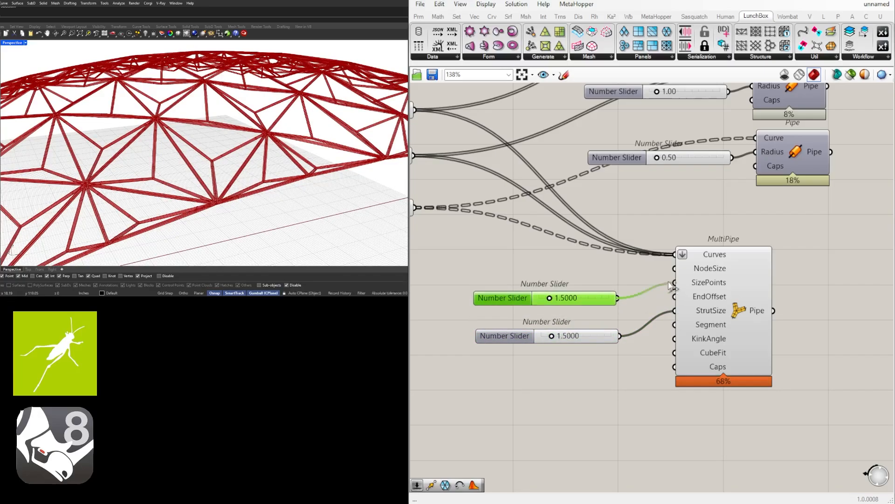
pyautogui.moveTo(669, 282); pyautogui.dragTo(671, 271)
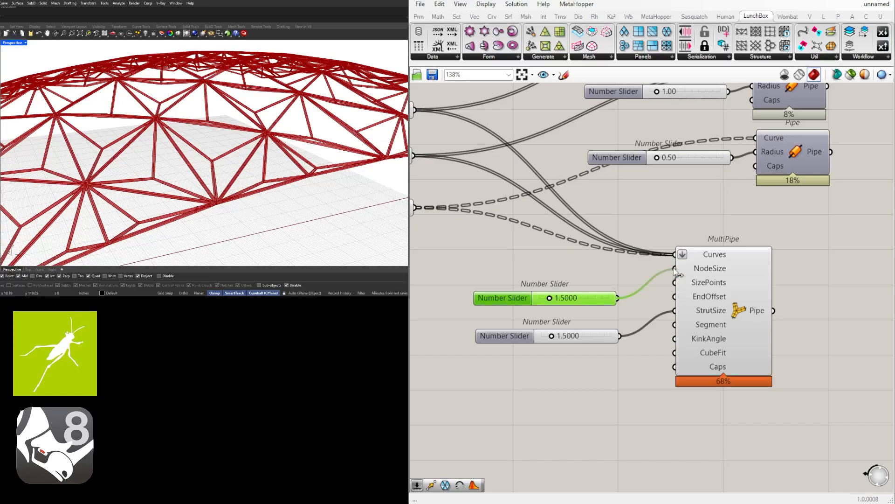
pyautogui.moveTo(610, 299); pyautogui.dragTo(677, 308)
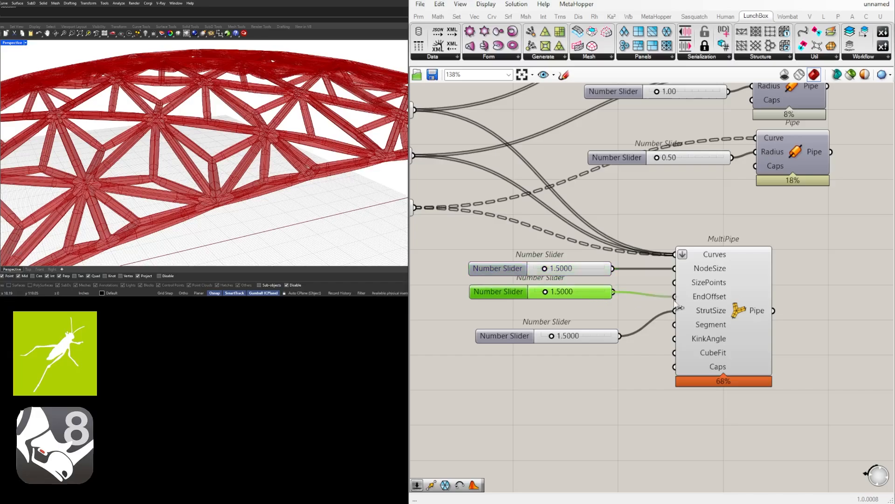
# - Set the MultiPipe's StrutSize slider to 0.7302
pyautogui.moveTo(564, 302); pyautogui.dragTo(615, 274, button='right')
pyautogui.scroll(4, 615, 274)
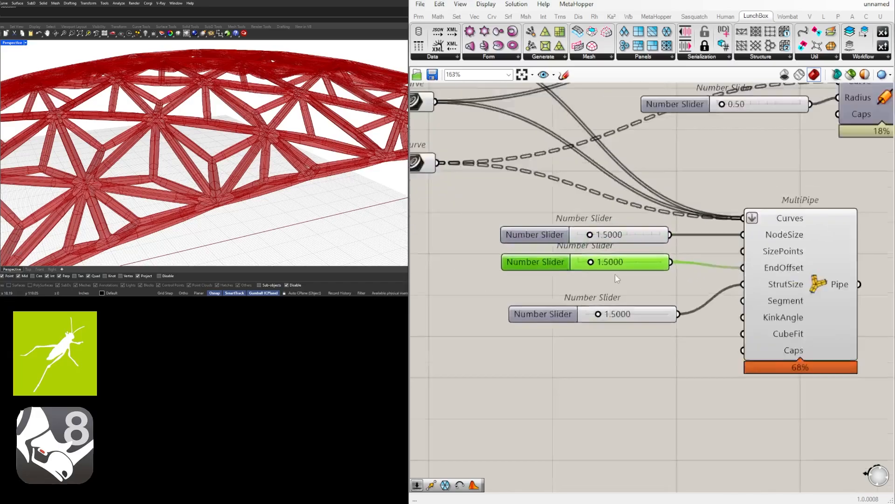
pyautogui.scroll(-6, 201, 156)
pyautogui.moveTo(191, 149); pyautogui.dragTo(199, 164, button='right')
pyautogui.scroll(6, 199, 164)
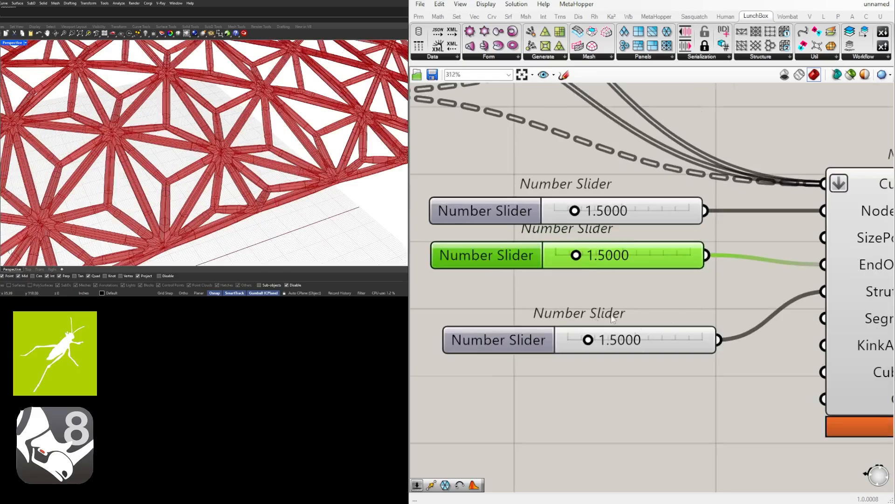
pyautogui.scroll(4, 613, 318)
pyautogui.moveTo(560, 366); pyautogui.dragTo(547, 365)
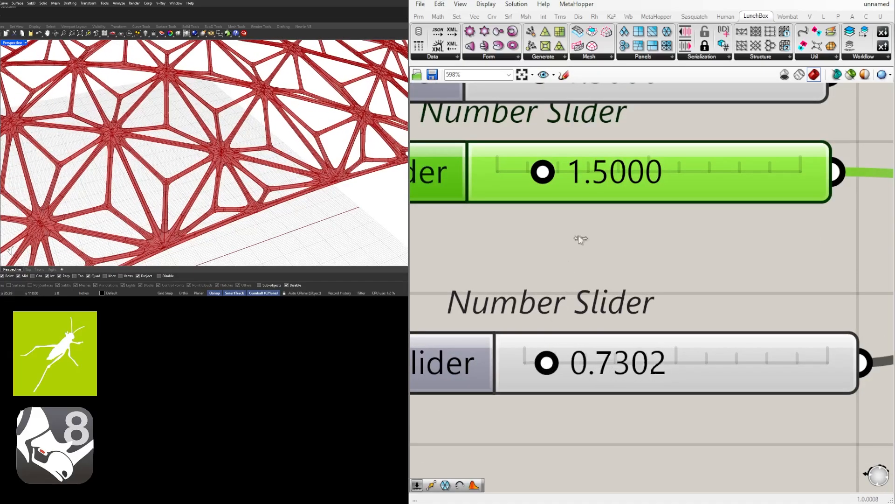
# - Set the MultiPipe's NodeSize slider to 1.2244
pyautogui.scroll(-5, 630, 247)
pyautogui.scroll(4, 587, 168)
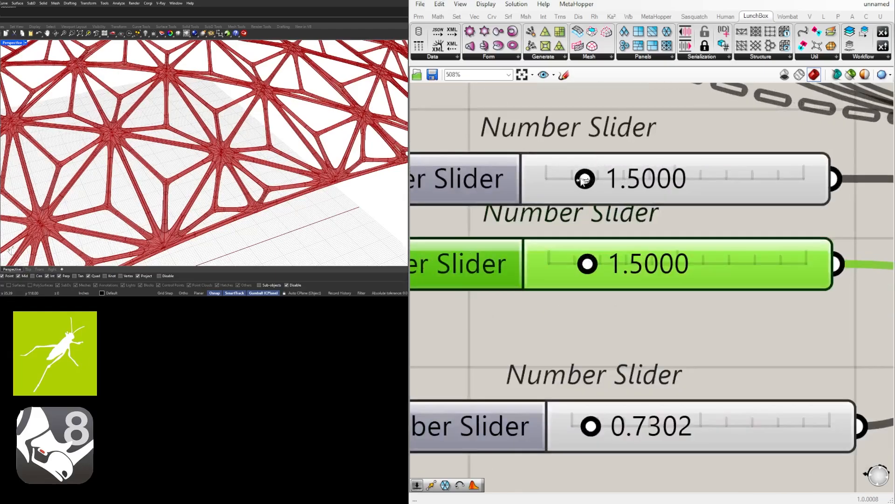
pyautogui.moveTo(584, 180); pyautogui.dragTo(578, 178)
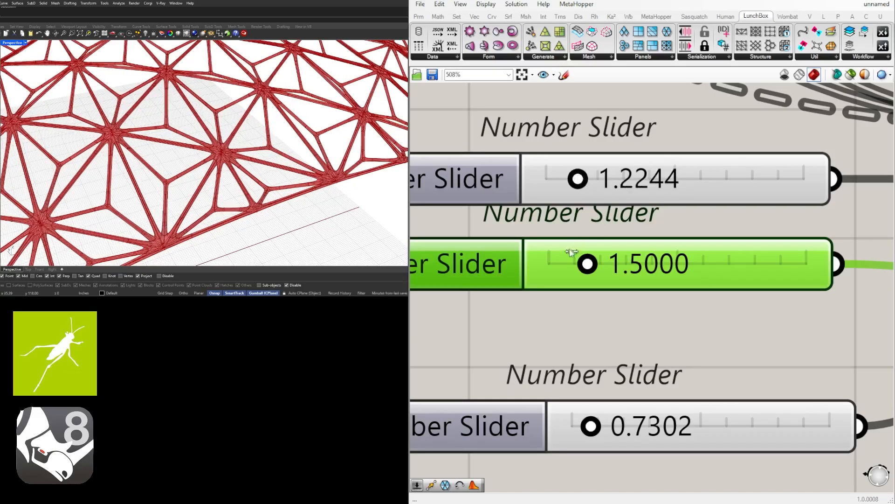
# - Set the MultiPipe's EndOffset slider to 4.7878 and inspect the joints of the shell
pyautogui.moveTo(586, 264); pyautogui.dragTo(705, 264)
pyautogui.scroll(-8, 318, 154)
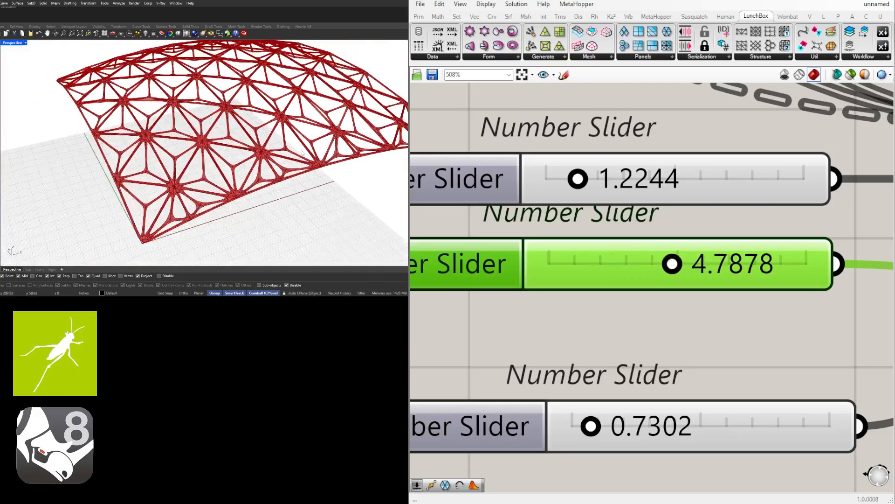
pyautogui.scroll(7, 255, 175)
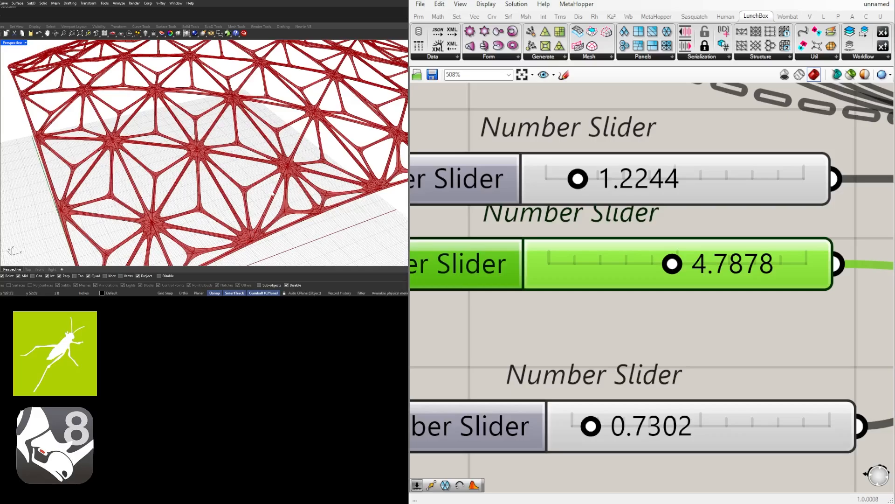
pyautogui.scroll(-8, 668, 242)
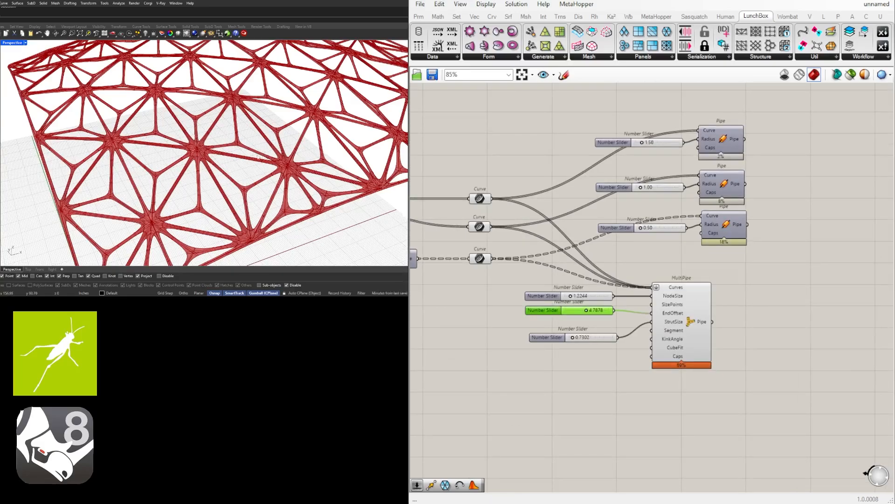
# - Set the MultiPipe's EndOffset slider to 1.5931 and its NodeSize slider to 3.1323
pyautogui.scroll(4, 581, 309)
pyautogui.moveTo(602, 318); pyautogui.dragTo(580, 318)
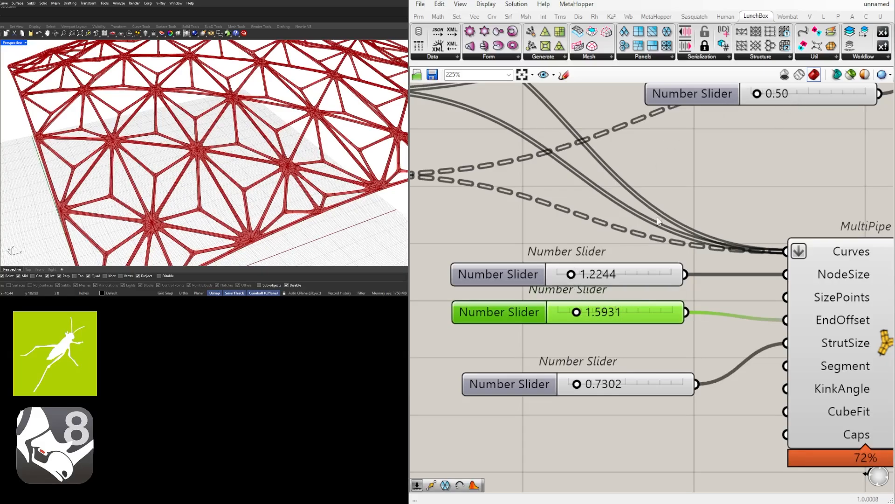
pyautogui.moveTo(572, 275); pyautogui.dragTo(595, 278)
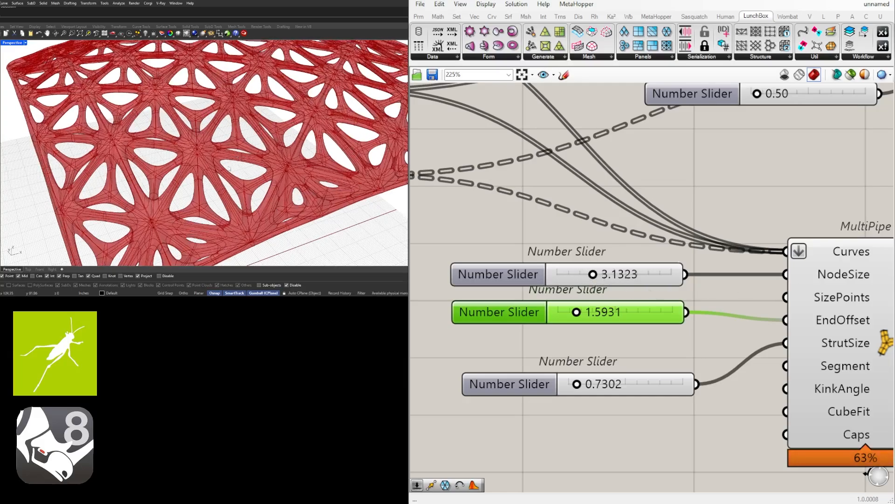
# - Examine the whole shell's strut and joint pattern from above in the Top view and in the Perspective view
pyautogui.moveTo(260, 191); pyautogui.dragTo(260, 220, button='right')
pyautogui.scroll(-4, 265, 177)
pyautogui.moveTo(266, 154); pyautogui.dragTo(284, 140, button='right')
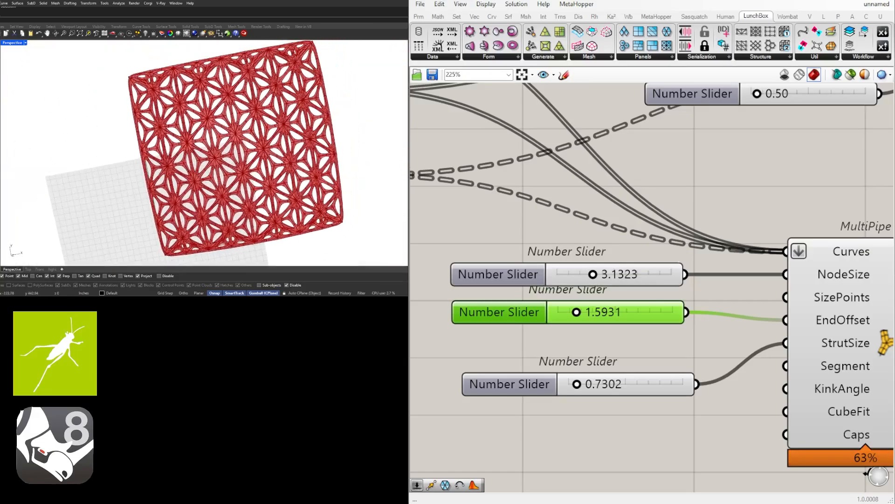
pyautogui.doubleClick(14, 44)
pyautogui.doubleClick(6, 43)
pyautogui.scroll(-18, 182, 136)
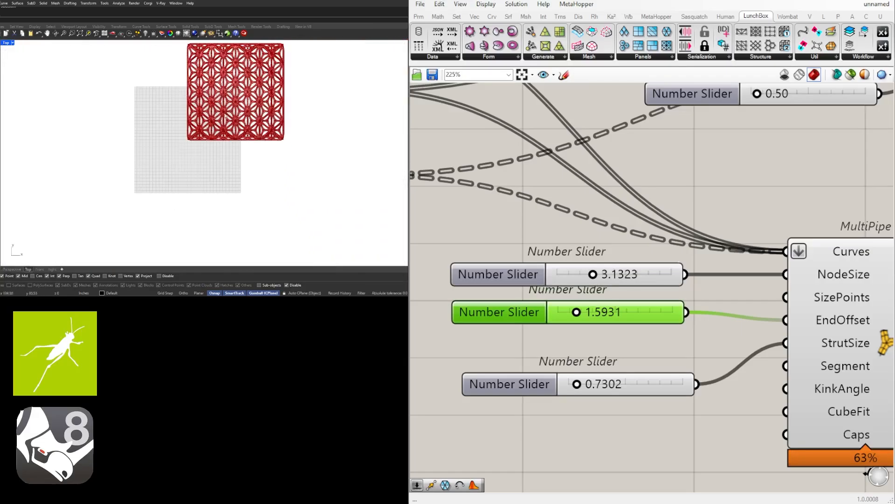
pyautogui.scroll(6, 249, 74)
pyautogui.moveTo(245, 108); pyautogui.dragTo(231, 149, button='right')
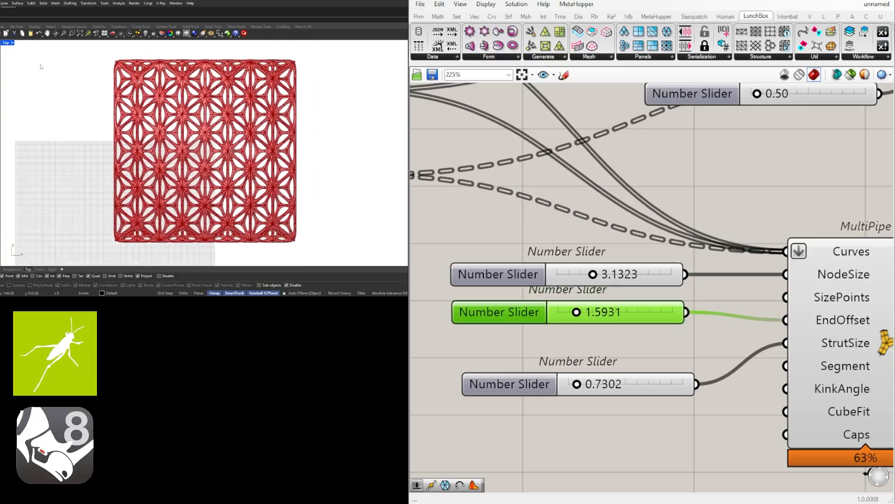
pyautogui.doubleClick(6, 43)
pyautogui.doubleClick(218, 43)
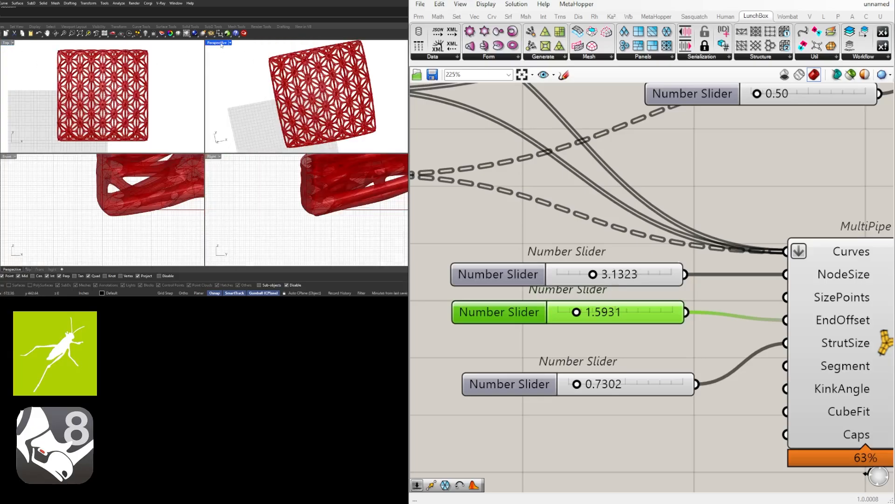
pyautogui.moveTo(219, 161); pyautogui.dragTo(251, 87, button='right')
pyautogui.scroll(-6, 747, 227)
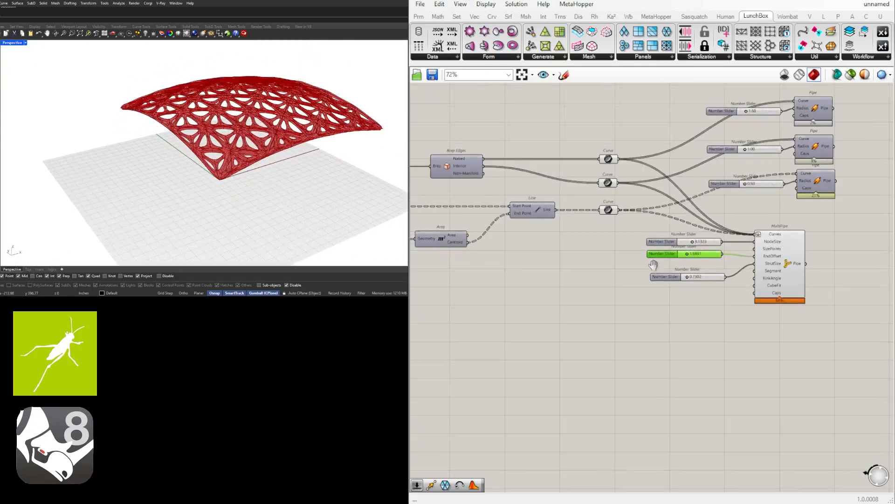
# - Set the offset distance slider feeding the Negative component to 17.05
pyautogui.moveTo(443, 266); pyautogui.dragTo(816, 268, button='right')
pyautogui.moveTo(567, 252); pyautogui.dragTo(660, 272, button='right')
pyautogui.scroll(3, 719, 260)
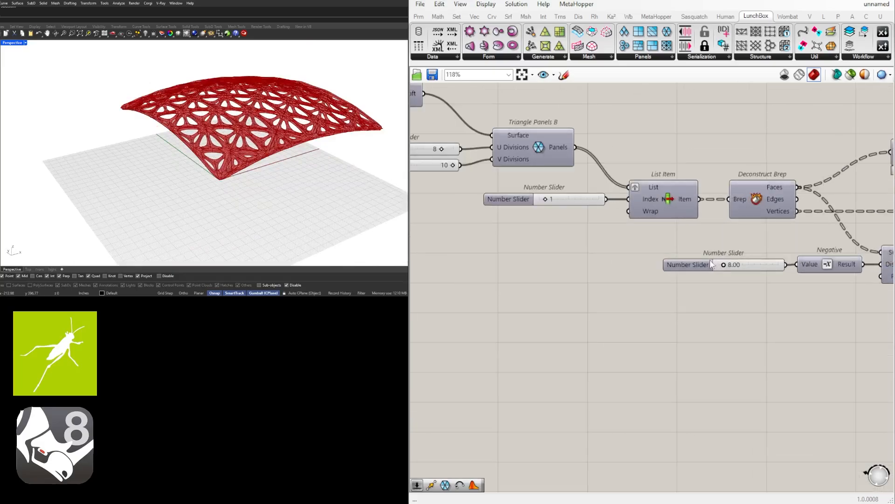
pyautogui.scroll(-4, 710, 259)
pyautogui.moveTo(599, 261); pyautogui.dragTo(588, 306, button='right')
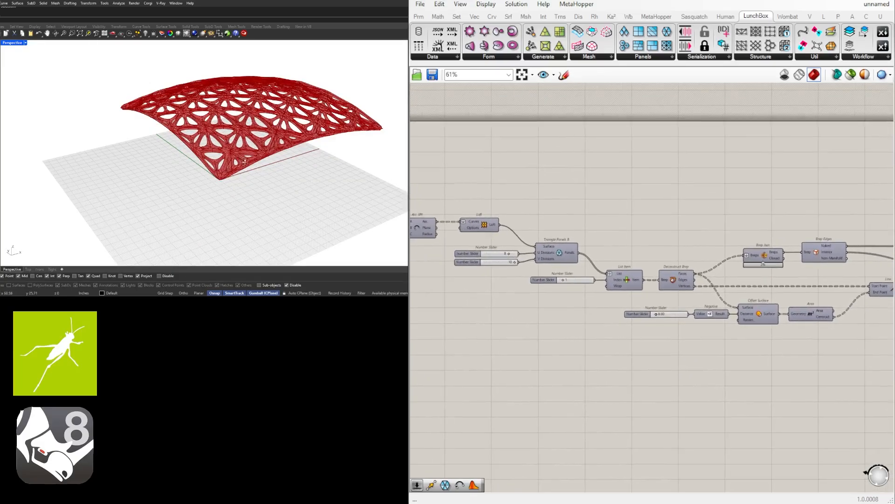
pyautogui.moveTo(243, 159); pyautogui.dragTo(224, 108, button='right')
pyautogui.scroll(3, 224, 107)
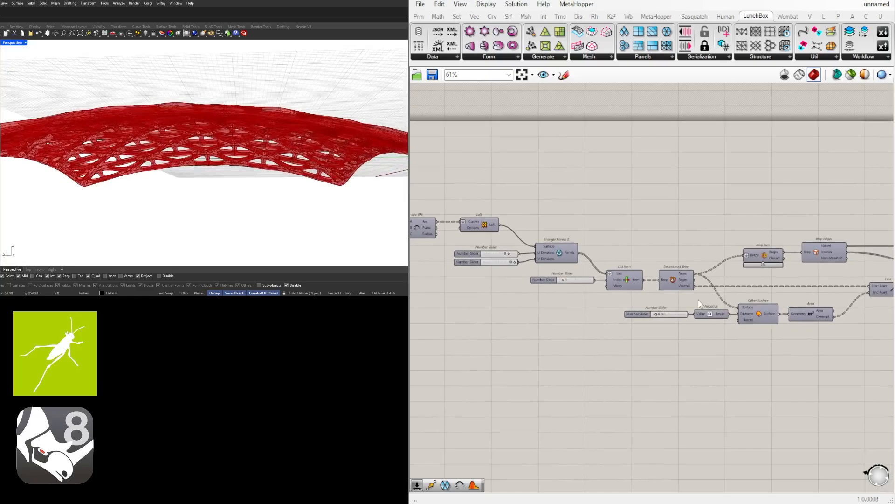
pyautogui.scroll(5, 662, 314)
pyautogui.moveTo(639, 315); pyautogui.dragTo(651, 315)
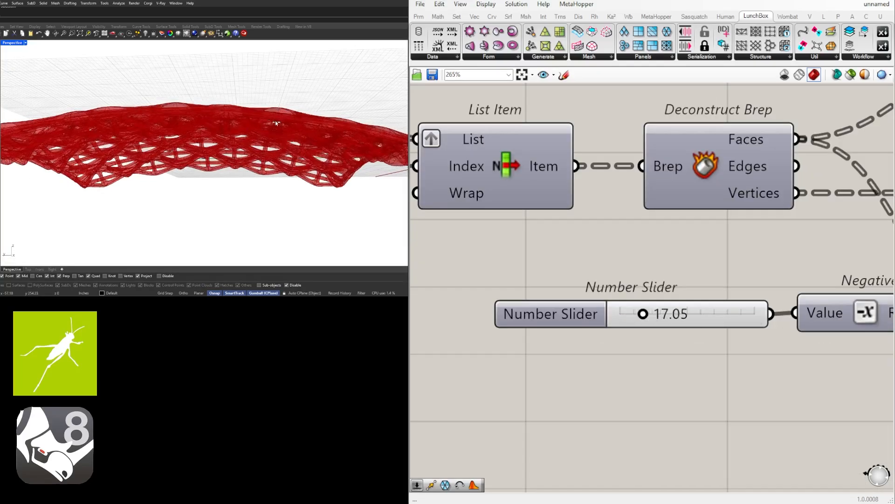
# - Examine the struts and joints of the deepened shell up close from several angles
pyautogui.moveTo(275, 123); pyautogui.dragTo(190, 182, button='right')
pyautogui.scroll(2, 190, 182)
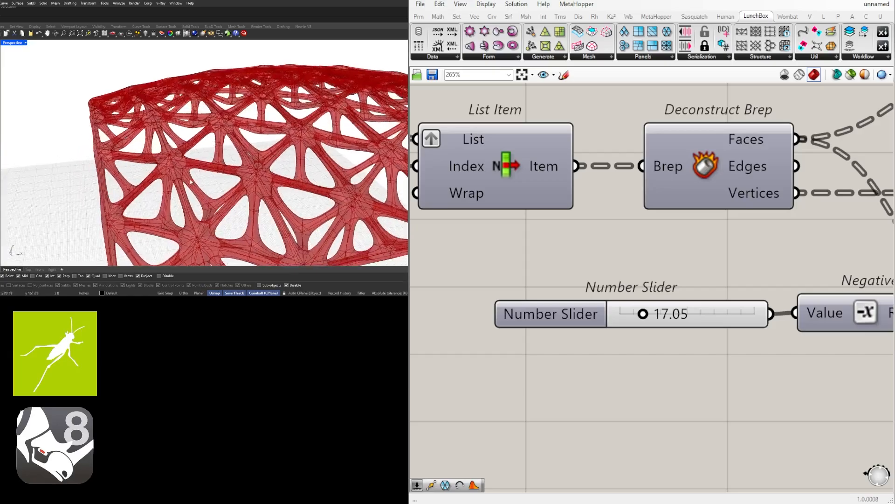
pyautogui.moveTo(158, 211); pyautogui.dragTo(243, 213, button='right')
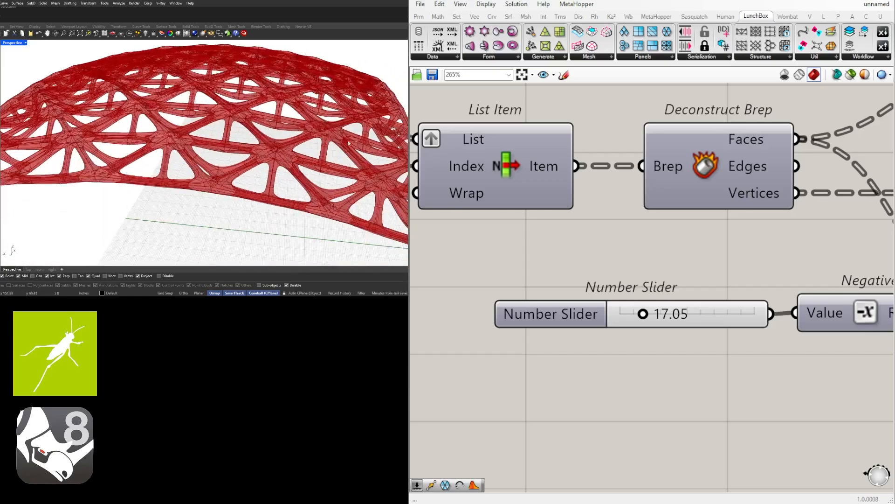
pyautogui.moveTo(349, 143); pyautogui.dragTo(296, 147, button='right')
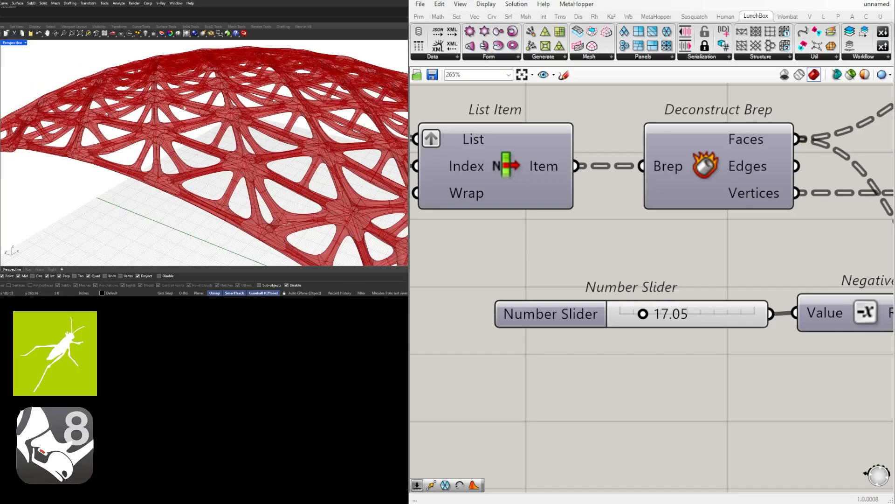
pyautogui.moveTo(208, 114); pyautogui.dragTo(223, 164, button='right')
pyautogui.scroll(-6, 259, 144)
pyautogui.scroll(7, 259, 144)
# - Set the slider driving the Unit Z factor of the arch midpoints to 40.05
pyautogui.scroll(-5, 646, 223)
pyautogui.moveTo(527, 222); pyautogui.dragTo(723, 229, button='right')
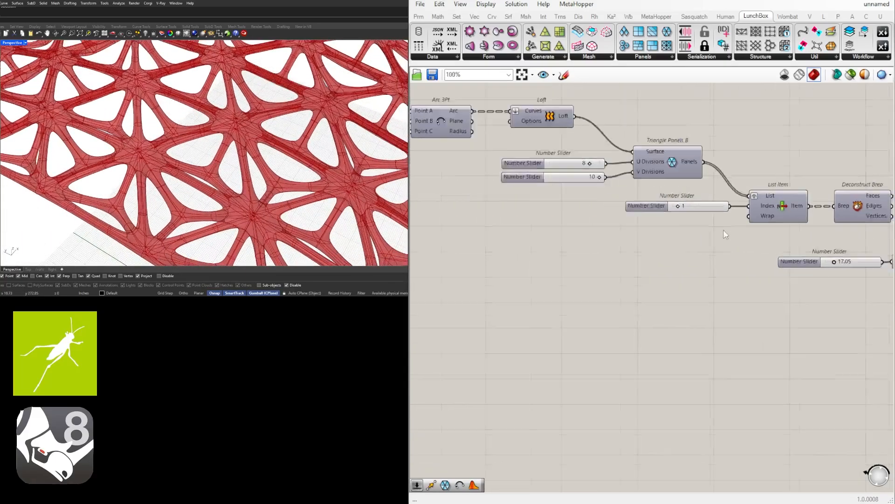
pyautogui.scroll(-2, 555, 232)
pyautogui.moveTo(555, 231); pyautogui.dragTo(888, 285, button='right')
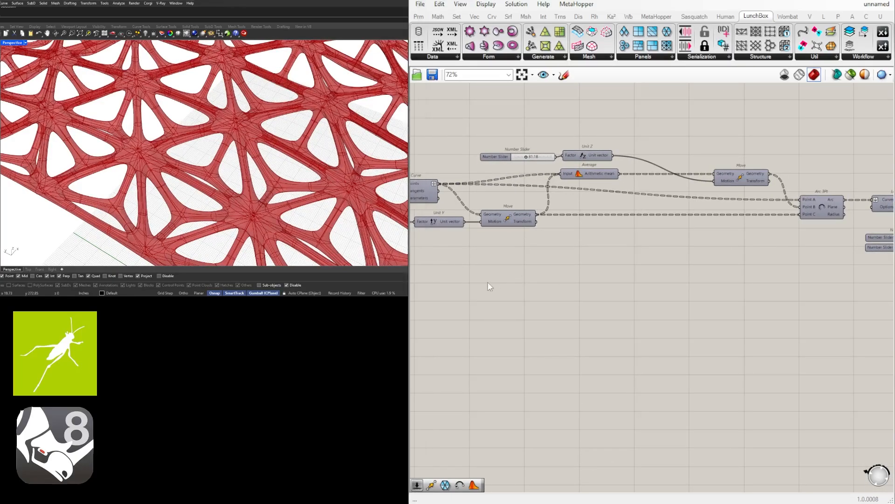
pyautogui.moveTo(488, 282); pyautogui.dragTo(675, 295, button='right')
pyautogui.moveTo(604, 308); pyautogui.dragTo(668, 318, button='right')
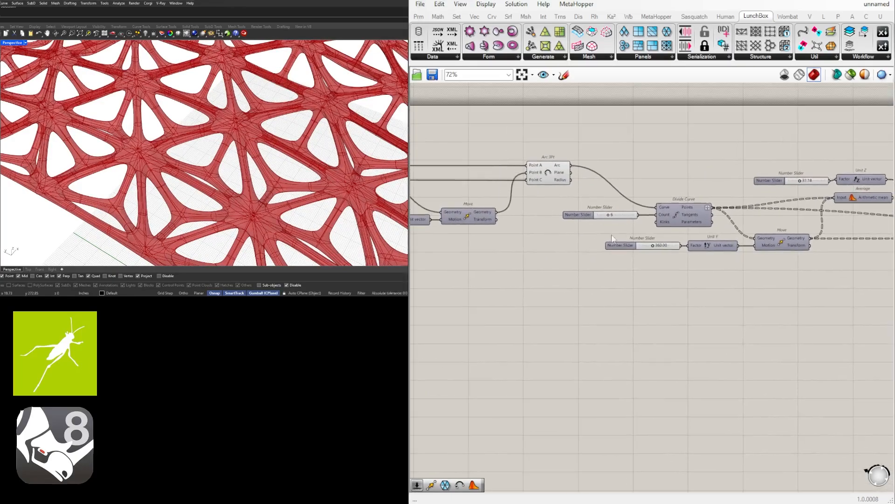
pyautogui.scroll(8, 660, 247)
pyautogui.moveTo(530, 188); pyautogui.dragTo(586, 273, button='right')
pyautogui.scroll(-7, 587, 274)
pyautogui.moveTo(828, 301); pyautogui.dragTo(548, 286, button='right')
pyautogui.scroll(6, 516, 214)
pyautogui.moveTo(521, 219); pyautogui.dragTo(526, 216)
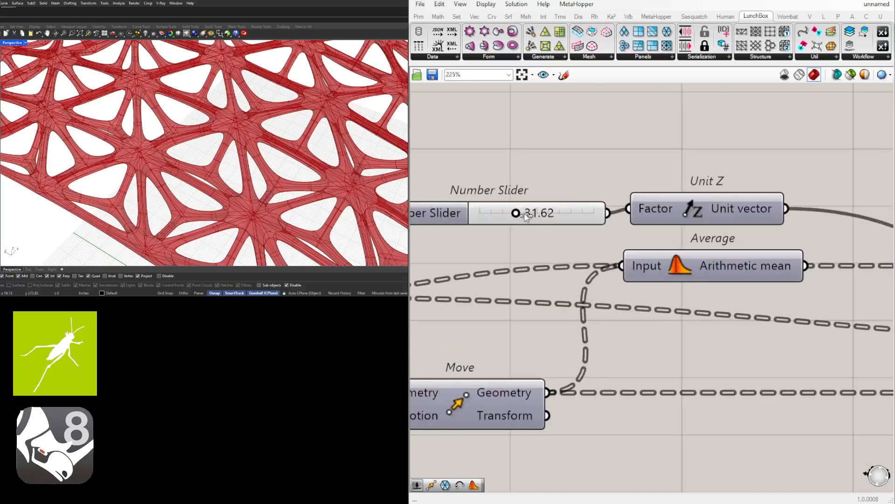
# - Raise the arch by setting the Unit Z factor slider to 79.83 and inspect the shell's curvature
pyautogui.scroll(-9, 167, 157)
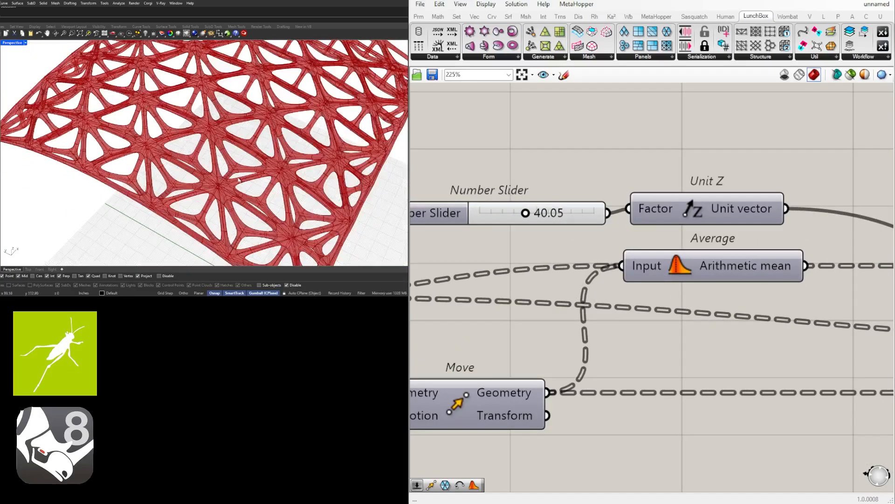
pyautogui.moveTo(235, 174); pyautogui.dragTo(217, 131, button='right')
pyautogui.scroll(3, 544, 217)
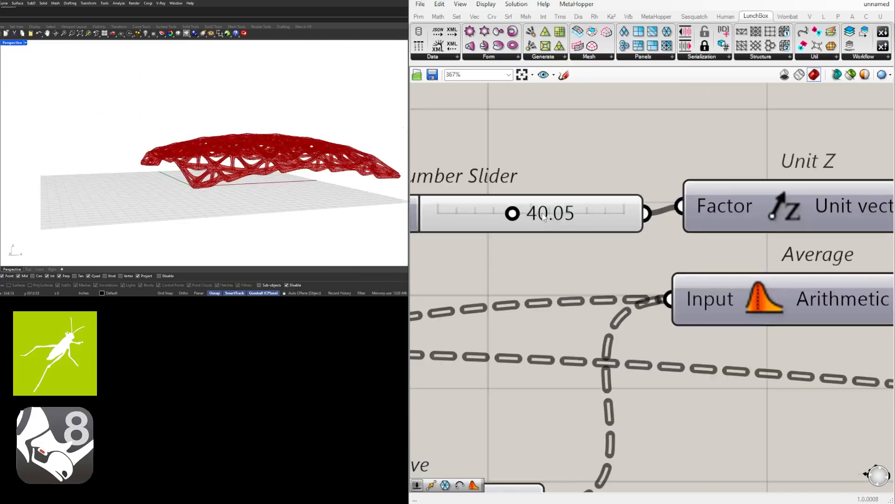
pyautogui.moveTo(529, 213); pyautogui.dragTo(630, 218)
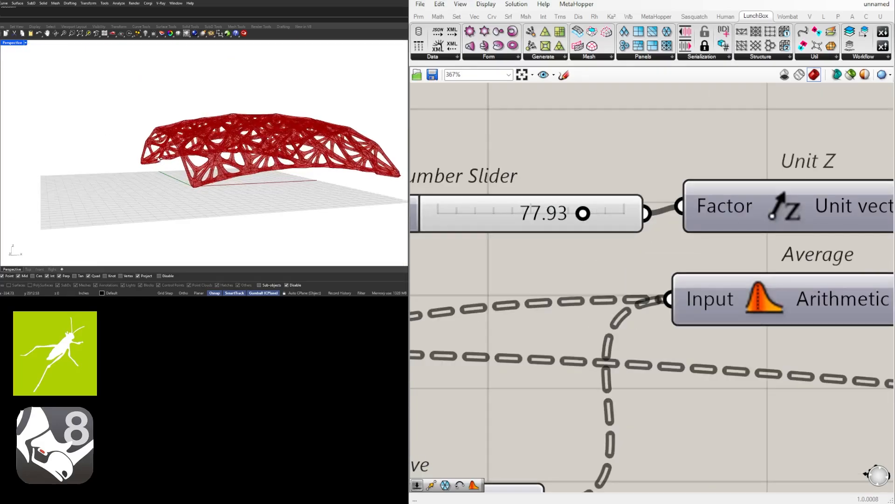
pyautogui.moveTo(174, 159); pyautogui.dragTo(247, 140, button='right')
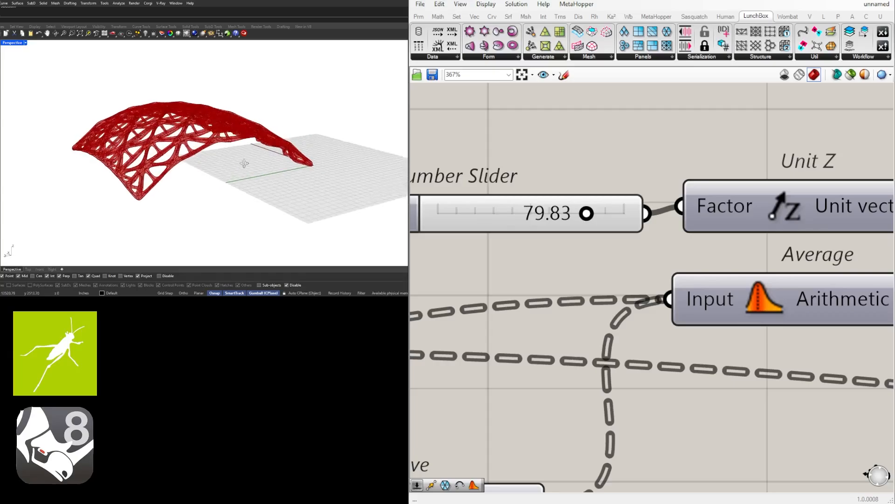
# - Add a Custom Preview component beside the MultiPipe
pyautogui.scroll(-10, 666, 269)
pyautogui.scroll(4, 656, 312)
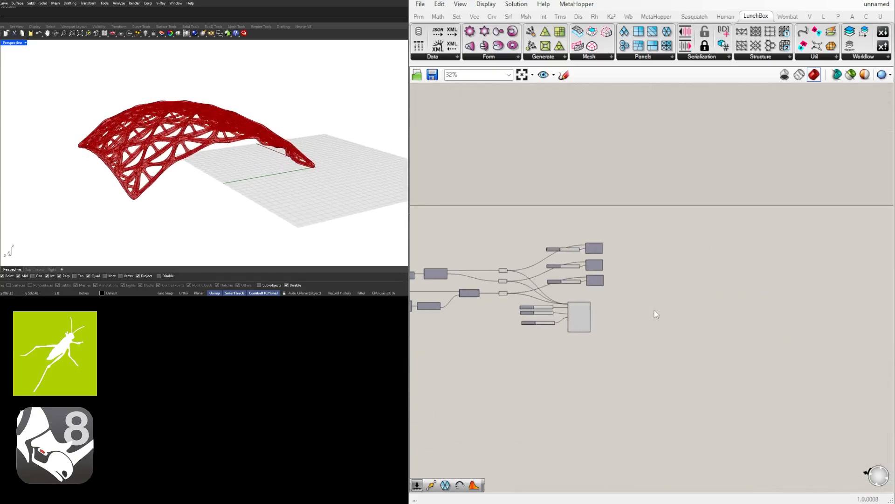
pyautogui.doubleClick(651, 330)
pyautogui.write('CUST')
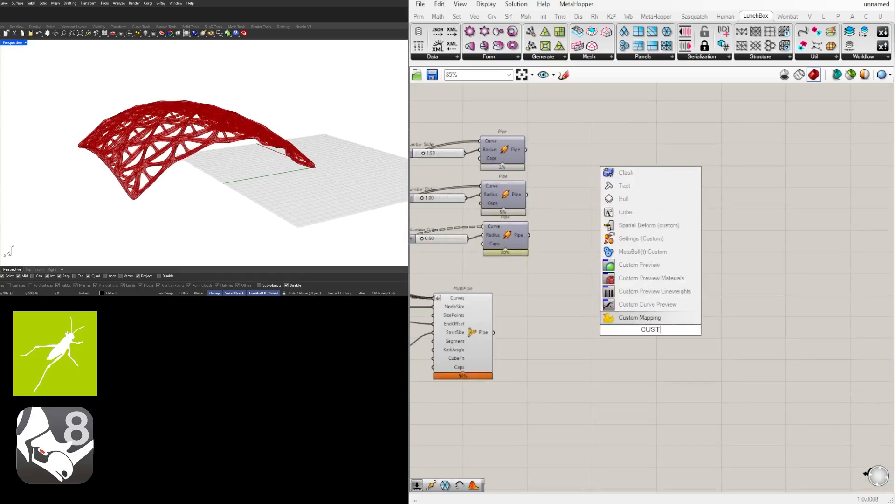
pyautogui.click(638, 265)
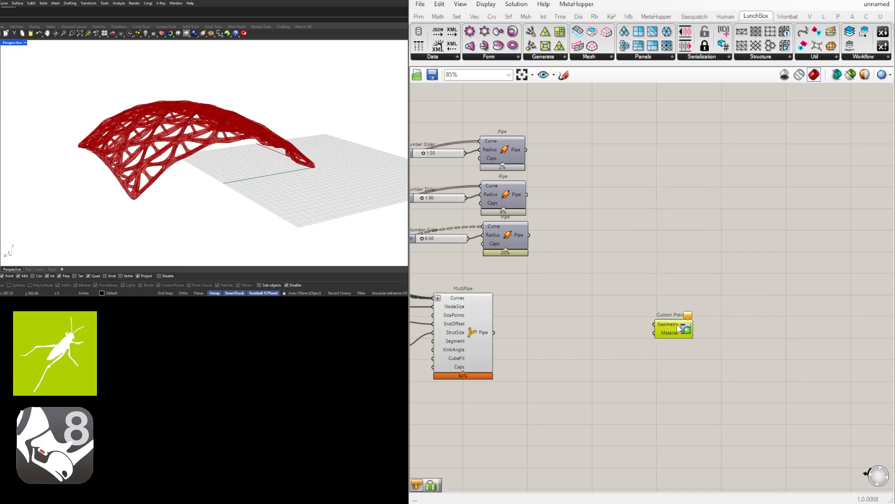
# - Add a Colour Swatch and place it next to the Custom Preview's Material input
pyautogui.doubleClick(633, 352)
pyautogui.write('SWA')
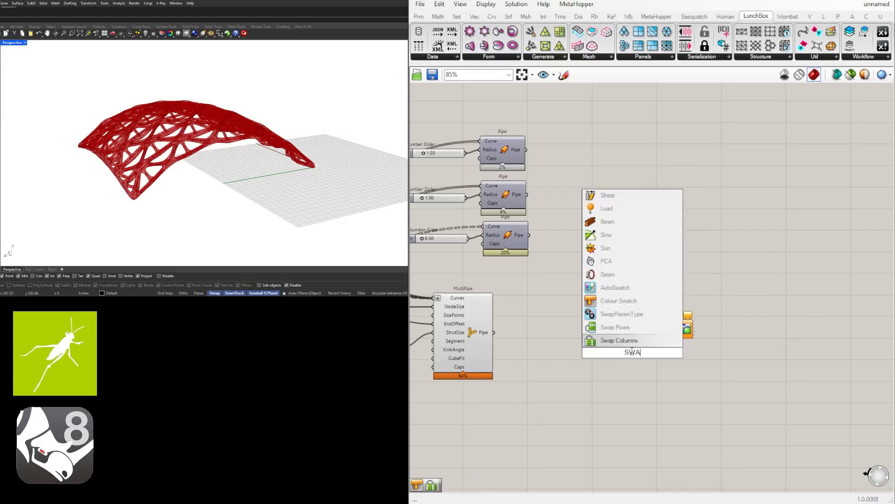
pyautogui.click(626, 302)
pyautogui.moveTo(635, 354); pyautogui.dragTo(644, 336)
# - Set the Colour Swatch to a dark grey with a Val of 25
pyautogui.click(634, 336)
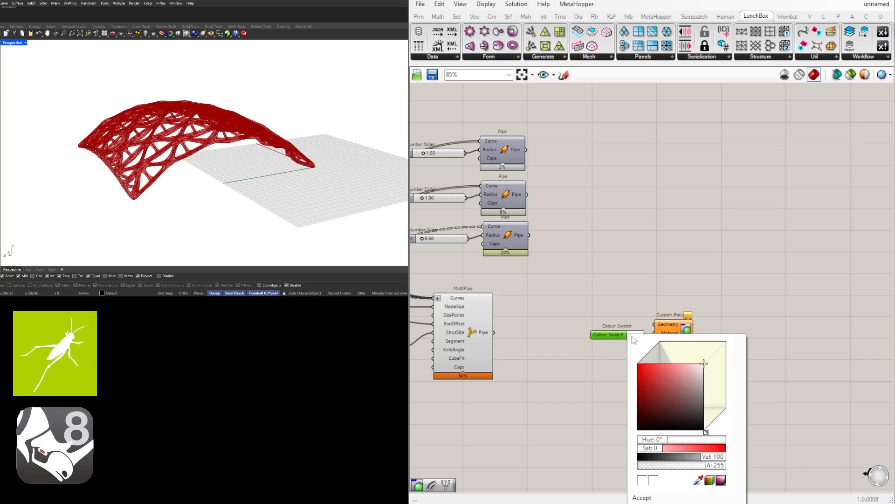
pyautogui.doubleClick(709, 458)
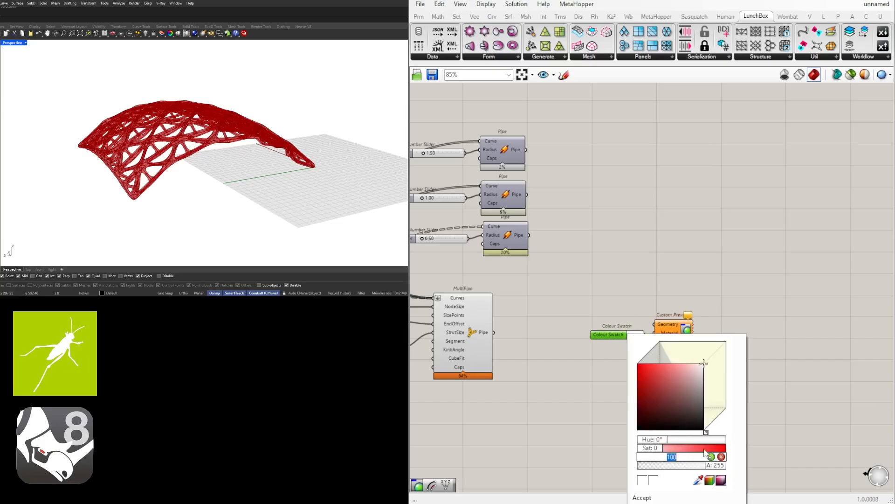
pyautogui.press('Return')
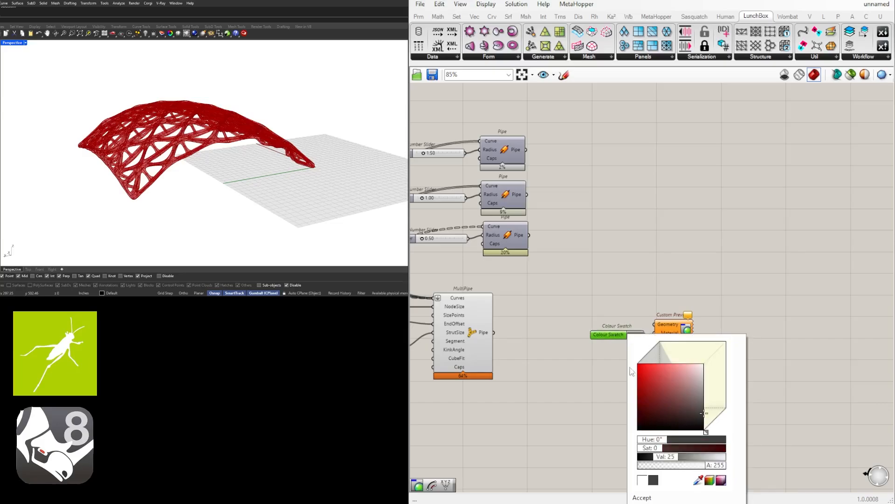
pyautogui.click(555, 374)
# - Feed the MultiPipe's Pipe output and the swatch into the Custom Preview, and inspect the coloured shell
pyautogui.moveTo(494, 332); pyautogui.dragTo(654, 324)
pyautogui.moveTo(224, 163); pyautogui.dragTo(255, 87, button='right')
pyautogui.scroll(8, 187, 163)
pyautogui.scroll(-9, 196, 161)
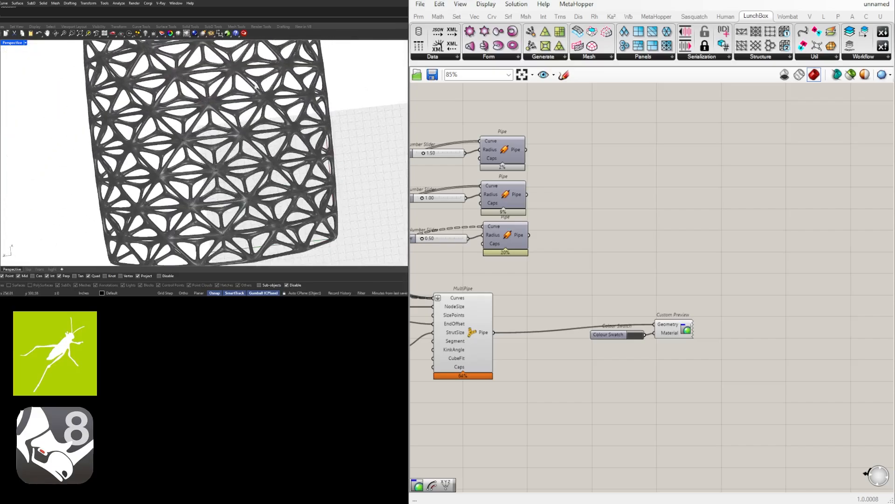
pyautogui.moveTo(177, 133); pyautogui.dragTo(278, 141, button='right')
pyautogui.moveTo(235, 84); pyautogui.dragTo(253, 91, button='right')
pyautogui.scroll(-2, 680, 239)
# - Reposition the swatch and Custom Preview, and turn off the MultiPipe component's own preview
pyautogui.moveTo(748, 329); pyautogui.dragTo(623, 283)
pyautogui.moveTo(679, 313); pyautogui.dragTo(686, 320)
pyautogui.click(741, 371)
pyautogui.moveTo(756, 396); pyautogui.dragTo(506, 278)
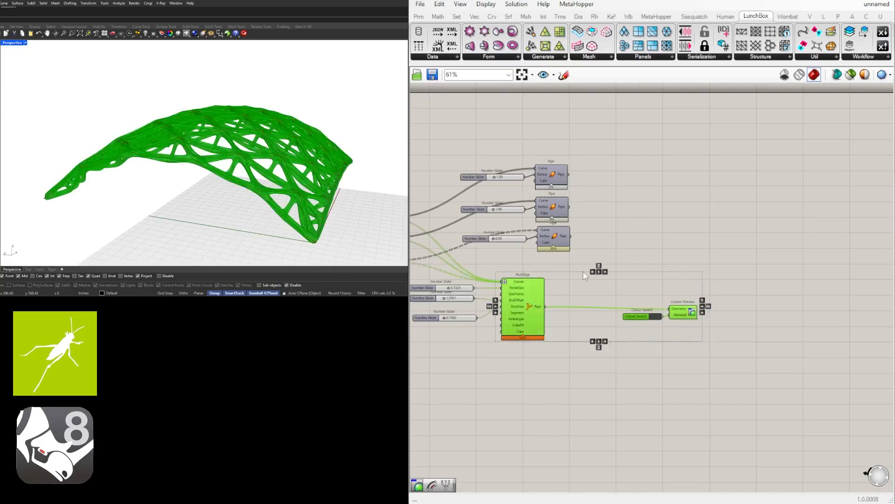
pyautogui.moveTo(579, 365); pyautogui.dragTo(506, 303)
pyautogui.middleClick(521, 270)
pyautogui.click(552, 251)
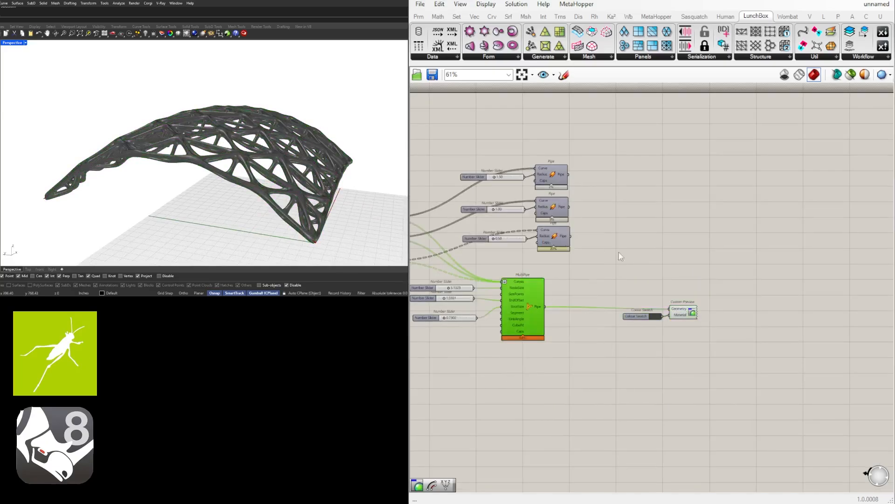
# - Duplicate the swatch and Custom Preview beside the Pipe components, and connect the 1.50-radius Pipe's output to the copy's Geometry
pyautogui.moveTo(714, 353); pyautogui.dragTo(621, 285)
pyautogui.moveTo(686, 316); pyautogui.dragTo(685, 220)
pyautogui.click(580, 184)
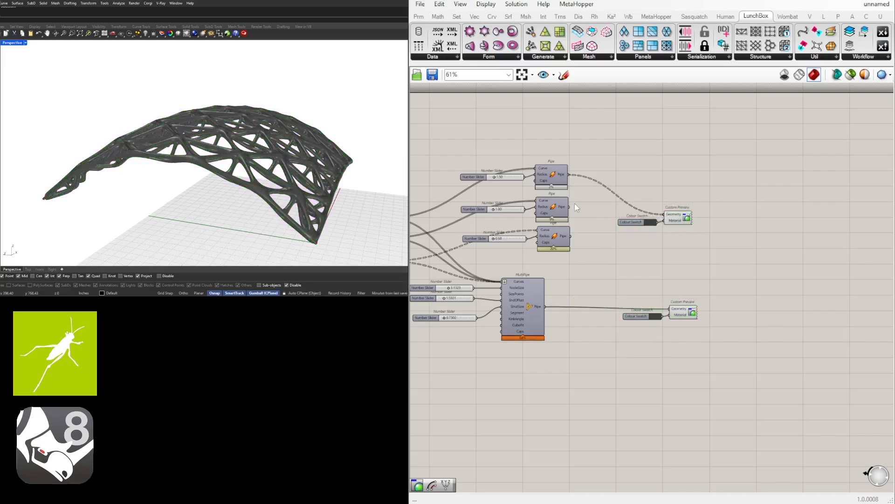
pyautogui.moveTo(681, 236); pyautogui.dragTo(621, 208)
pyautogui.moveTo(684, 217); pyautogui.dragTo(696, 195)
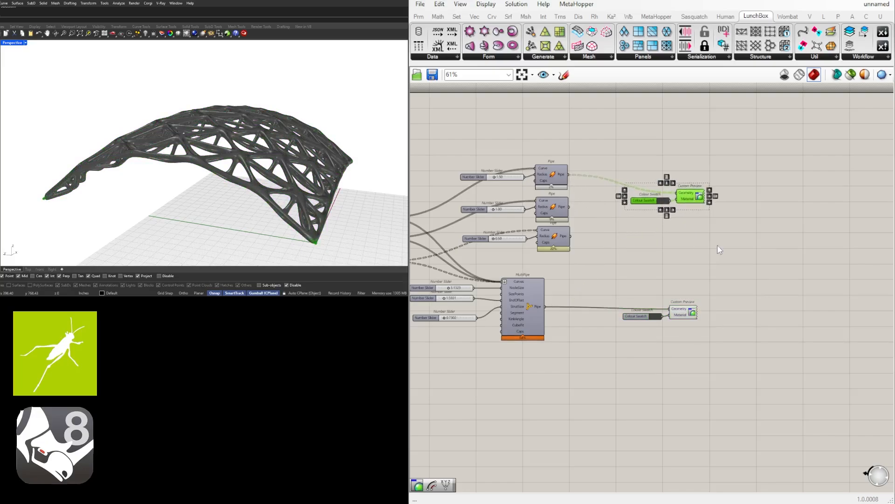
# - Turn off the Custom Preview and swatch that display the MultiPipe
pyautogui.click(727, 370)
pyautogui.moveTo(726, 371); pyautogui.dragTo(616, 301)
pyautogui.middleClick(668, 283)
pyautogui.click(701, 249)
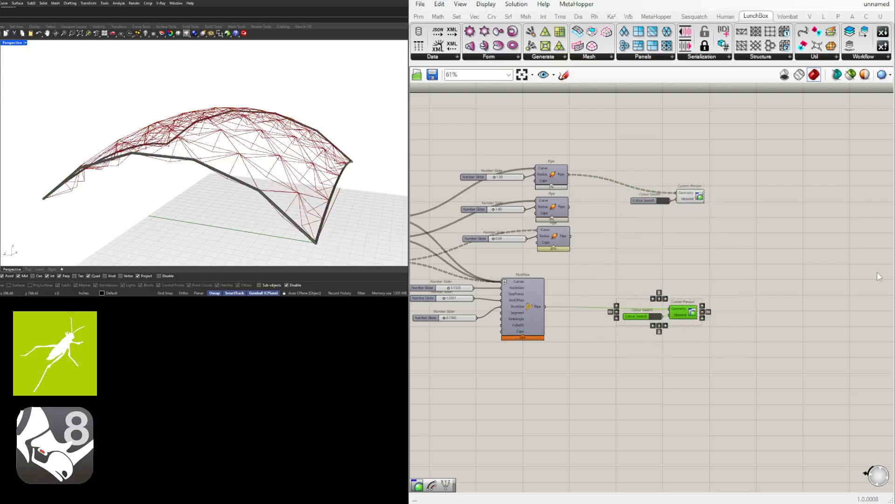
# - Align the top swatch and Custom Preview with the 1.50-radius Pipe, duplicate them below, and connect the 1.00-radius Pipe's output to the copy's Geometry
pyautogui.click(666, 234)
pyautogui.moveTo(770, 237); pyautogui.dragTo(643, 171)
pyautogui.scroll(3, 675, 186)
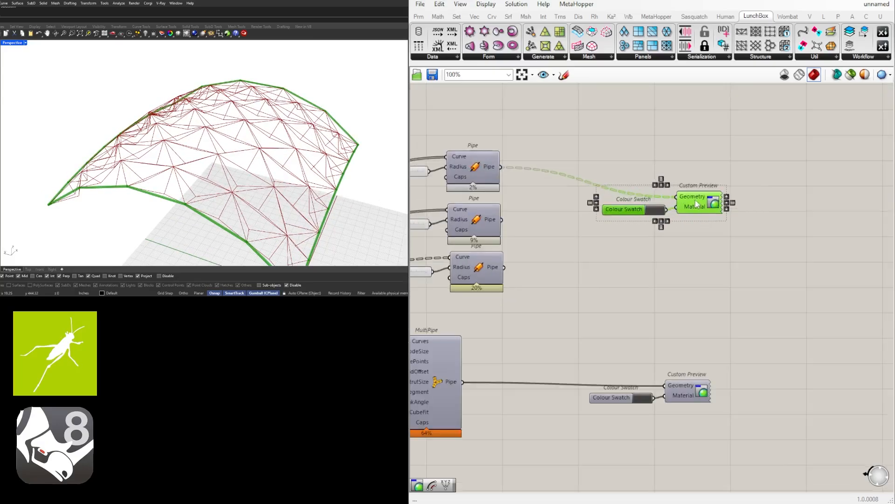
pyautogui.moveTo(696, 201)
pyautogui.mouseDown()
pyautogui.moveTo(704, 173)
pyautogui.moveTo(704, 212)
pyautogui.mouseUp()
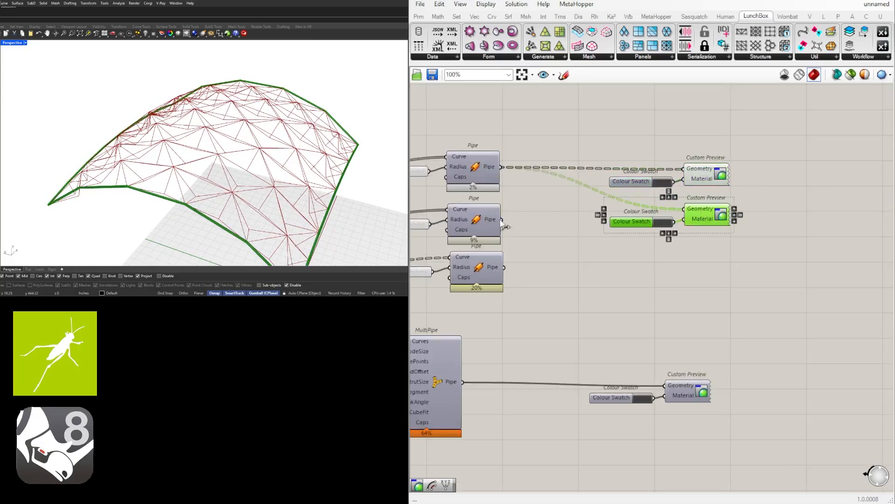
pyautogui.moveTo(502, 223); pyautogui.dragTo(502, 220)
# - Duplicate the swatch and Custom Preview once more, and connect the 0.50-radius Pipe's output to the new copy's Geometry
pyautogui.moveTo(704, 218); pyautogui.dragTo(709, 279)
pyautogui.click(507, 273)
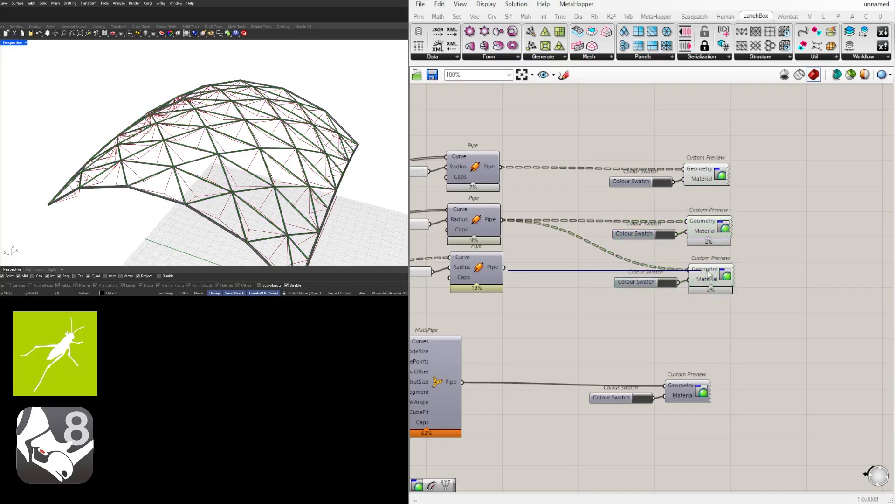
pyautogui.moveTo(504, 267); pyautogui.dragTo(689, 269)
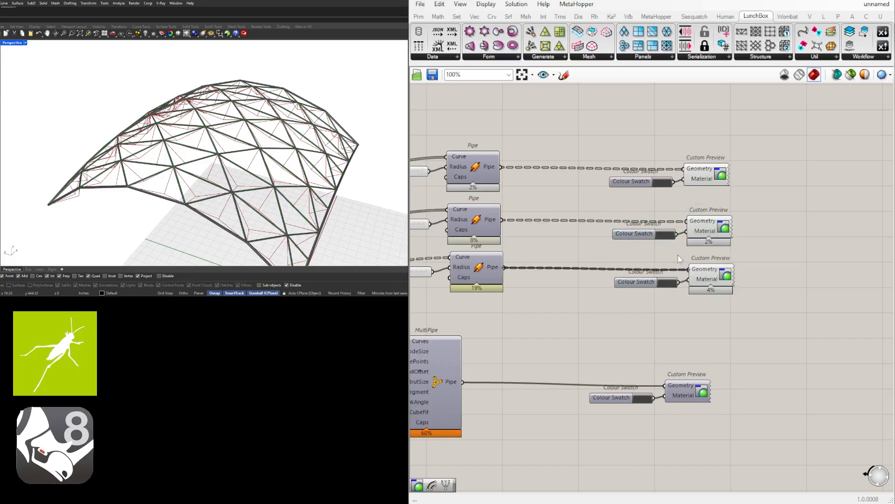
# - Try a radius of 6 for the first Pipe, which forms the shell's outer edge
pyautogui.moveTo(212, 175); pyautogui.dragTo(119, 163, button='right')
pyautogui.scroll(-1, 524, 287)
pyautogui.moveTo(463, 257); pyautogui.dragTo(728, 253, button='right')
pyautogui.scroll(5, 740, 187)
pyautogui.doubleClick(595, 187)
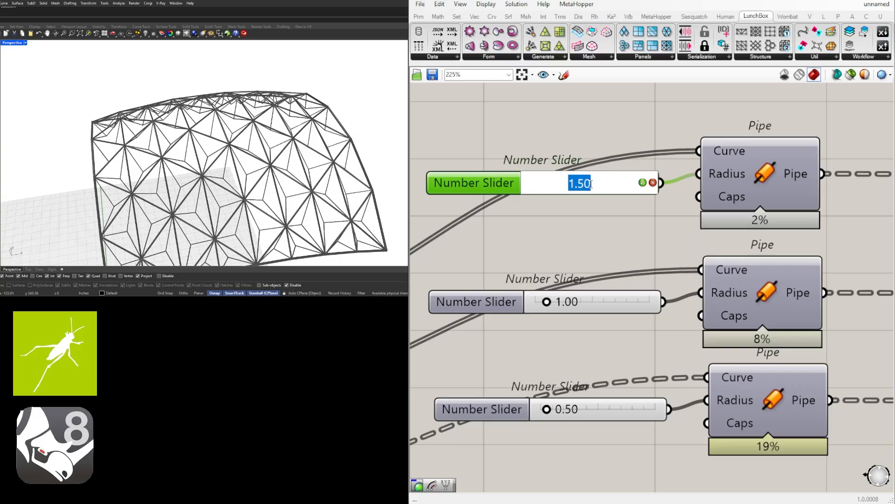
pyautogui.write('6')
pyautogui.press('Return')
# - Set the first Pipe's radius slider to 3
pyautogui.doubleClick(591, 184)
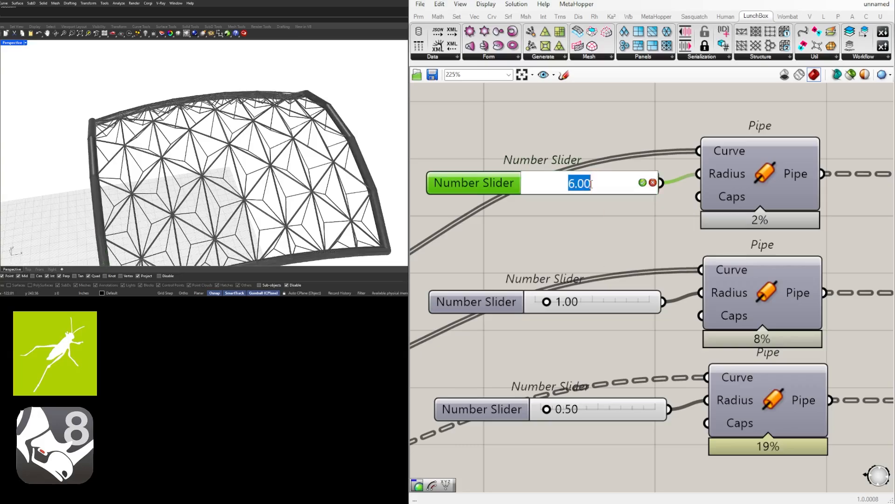
pyautogui.write('3')
pyautogui.press('Return')
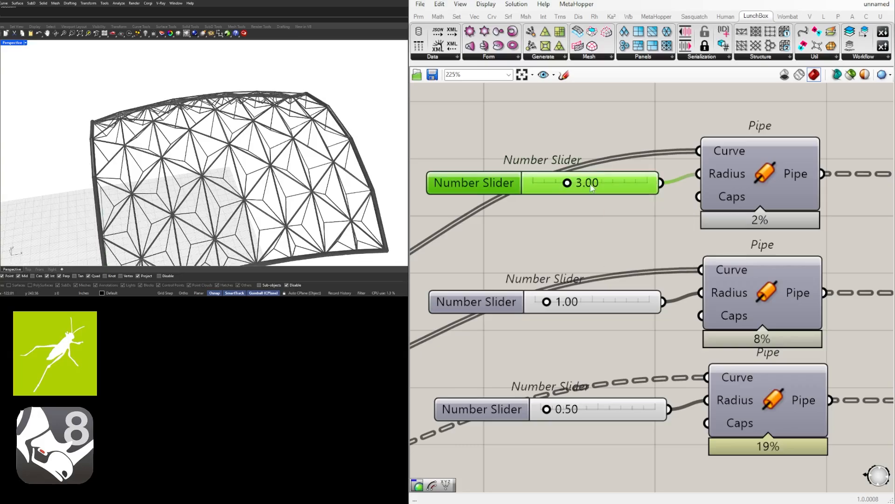
# - Set the second Pipe's radius slider to 2 and the third Pipe's to 1, and inspect the thicker members
pyautogui.moveTo(591, 278); pyautogui.dragTo(649, 224, button='right')
pyautogui.doubleClick(634, 247)
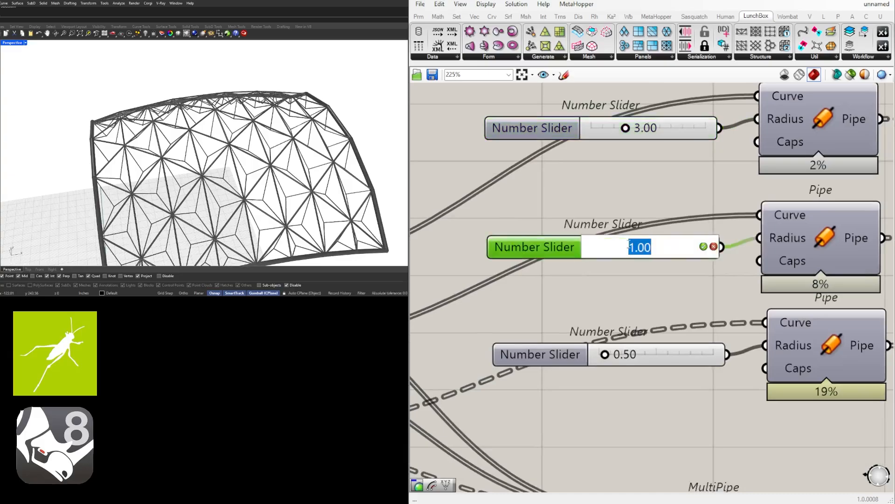
pyautogui.write('2')
pyautogui.press('Return')
pyautogui.doubleClick(631, 361)
pyautogui.write('1')
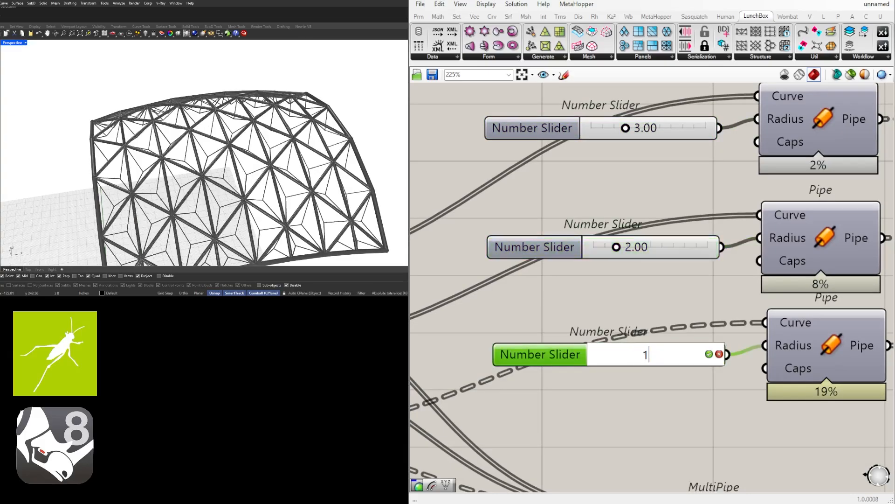
pyautogui.press('Return')
pyautogui.moveTo(280, 172); pyautogui.dragTo(216, 161, button='right')
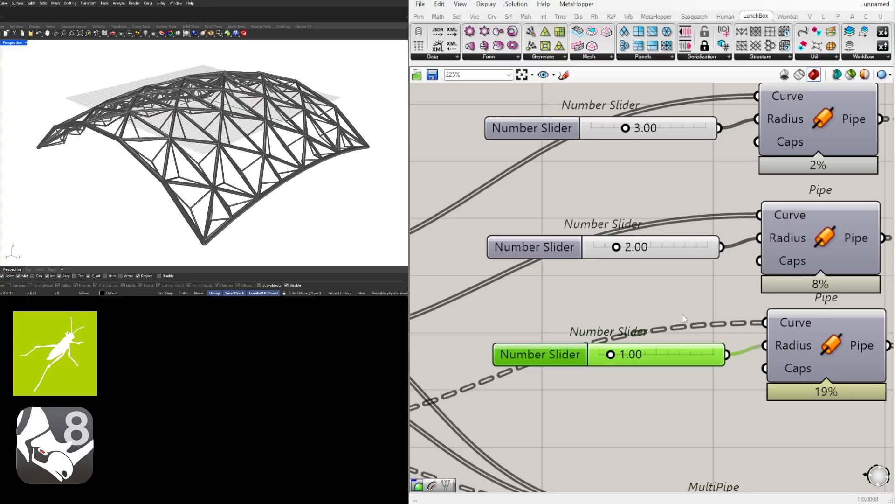
# - Darken the colour swatch of the first Pipe's Custom Preview to a Val of 15
pyautogui.scroll(-4, 683, 318)
pyautogui.moveTo(848, 299); pyautogui.dragTo(576, 297, button='right')
pyautogui.scroll(3, 648, 282)
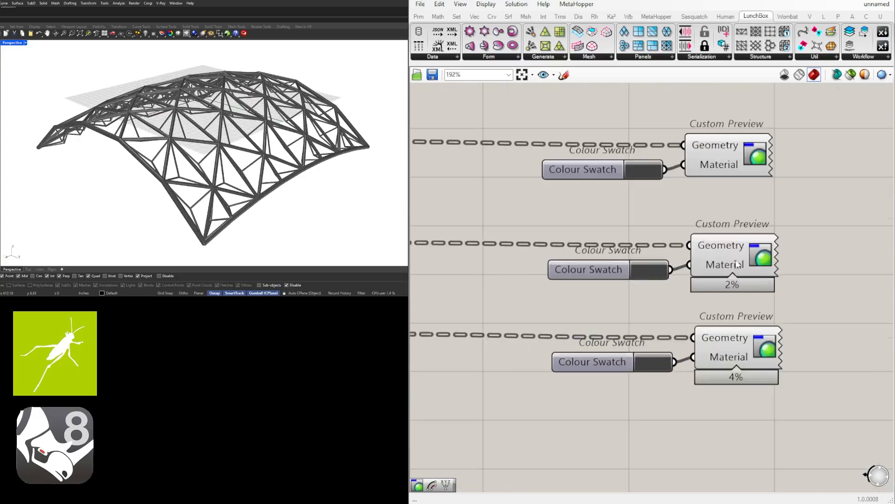
pyautogui.click(732, 256)
pyautogui.click(733, 225)
pyautogui.click(745, 167)
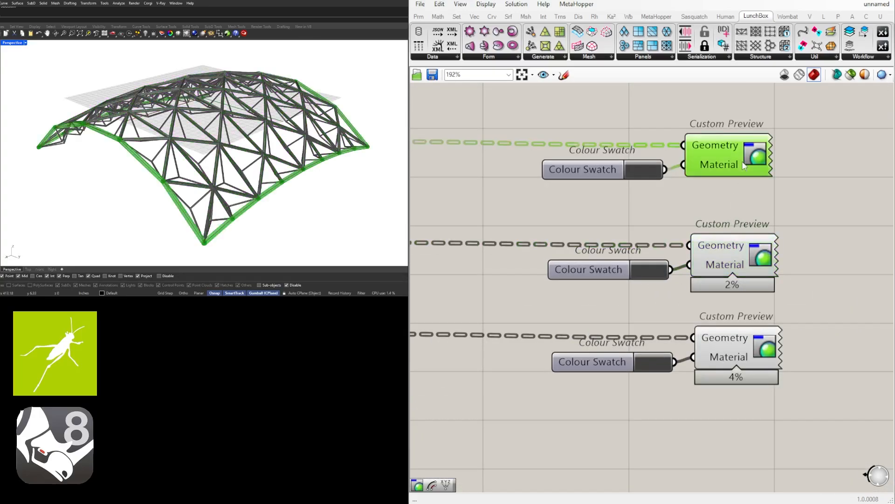
pyautogui.click(658, 173)
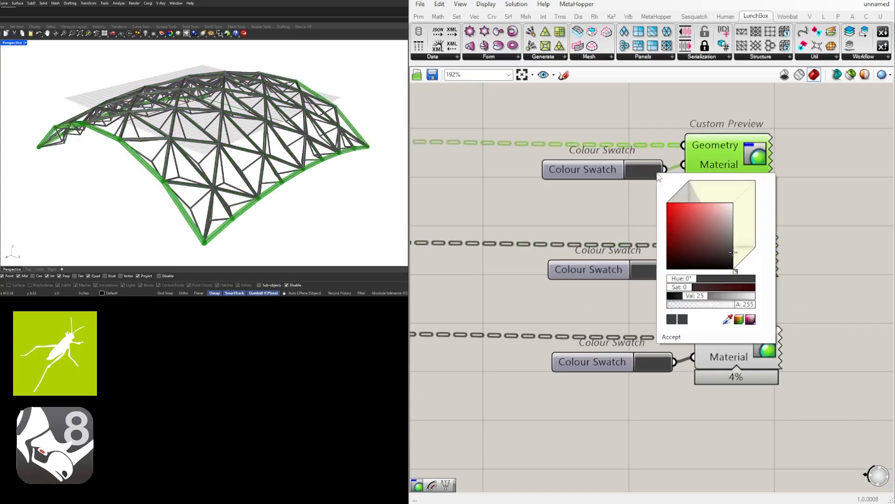
pyautogui.doubleClick(703, 297)
pyautogui.write('15')
pyautogui.press('Return')
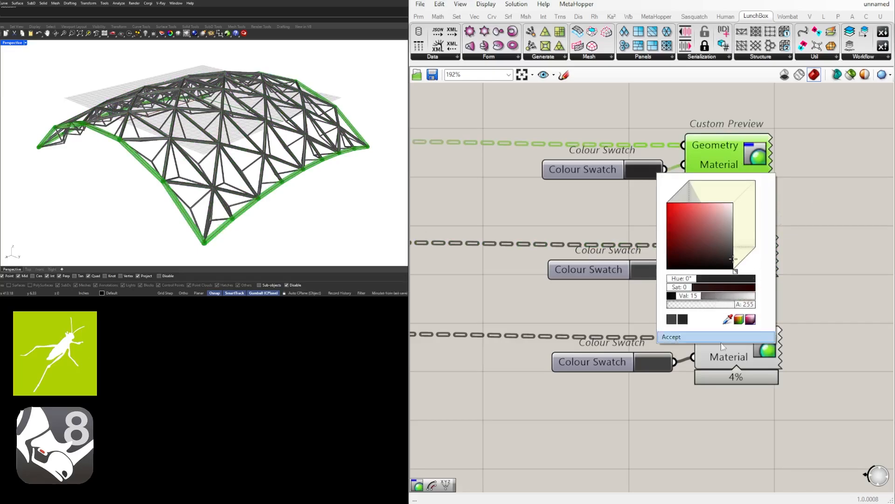
pyautogui.click(820, 270)
# - Lighten the colour swatch of the third Pipe's Custom Preview to a Val of 50, and inspect the shell
pyautogui.click(728, 346)
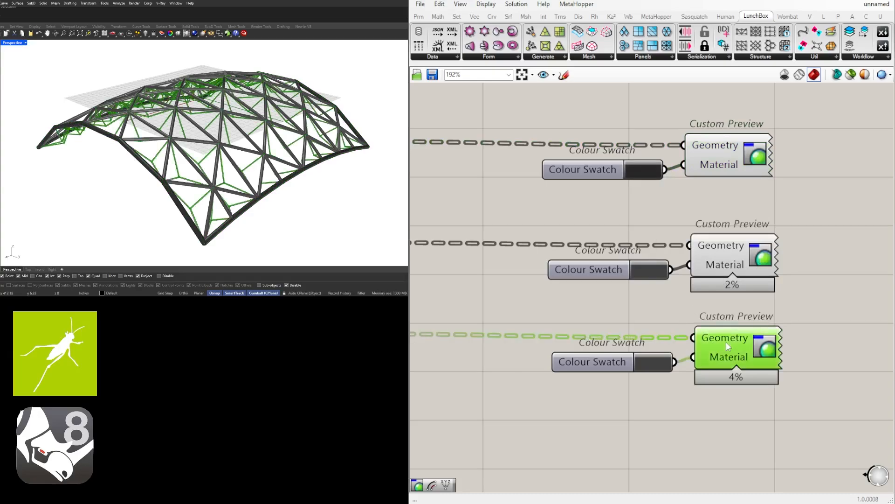
pyautogui.click(640, 373)
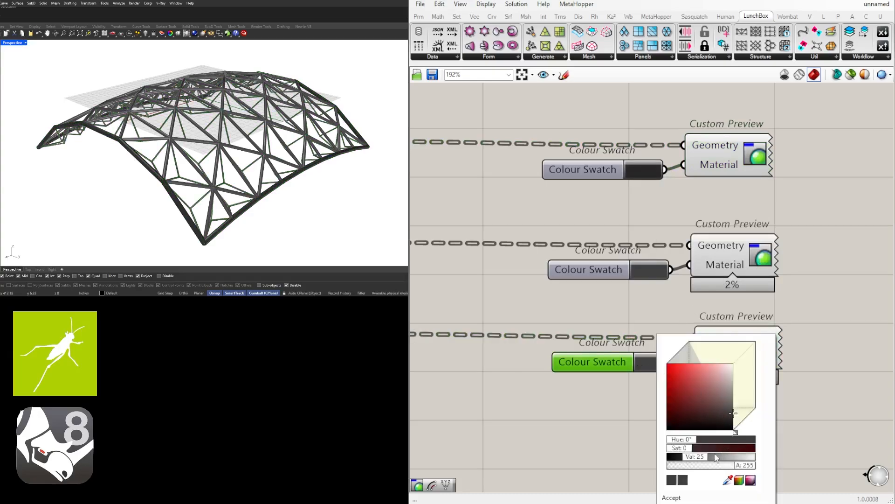
pyautogui.doubleClick(698, 457)
pyautogui.press('Return')
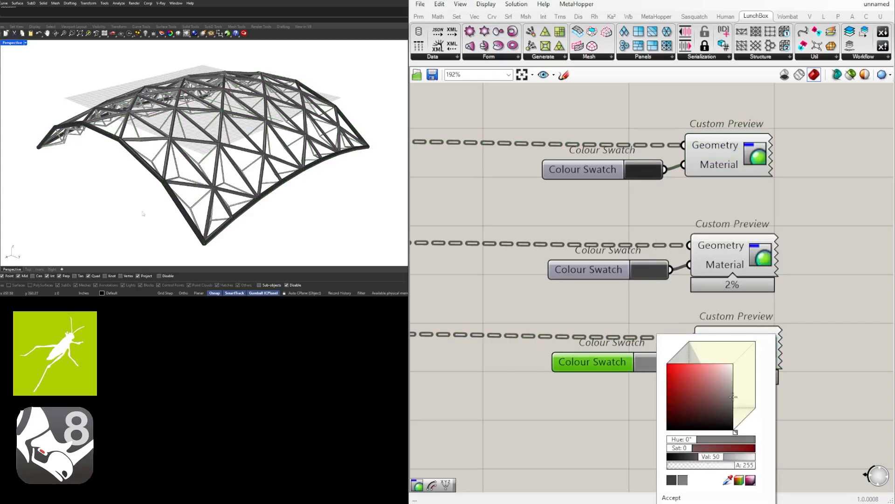
pyautogui.moveTo(129, 225); pyautogui.dragTo(246, 145, button='right')
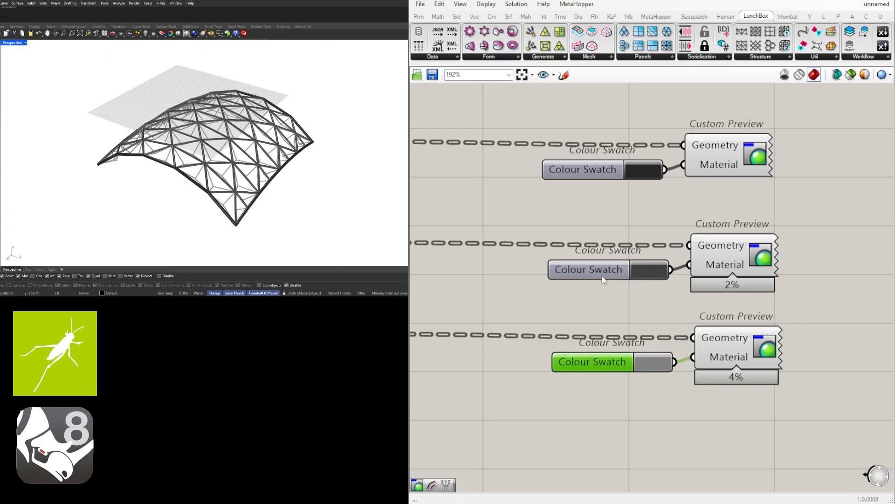
# - Align and evenly space the three Pipe components in one column and their radius sliders in another
pyautogui.scroll(-7, 793, 224)
pyautogui.moveTo(856, 261); pyautogui.dragTo(676, 179)
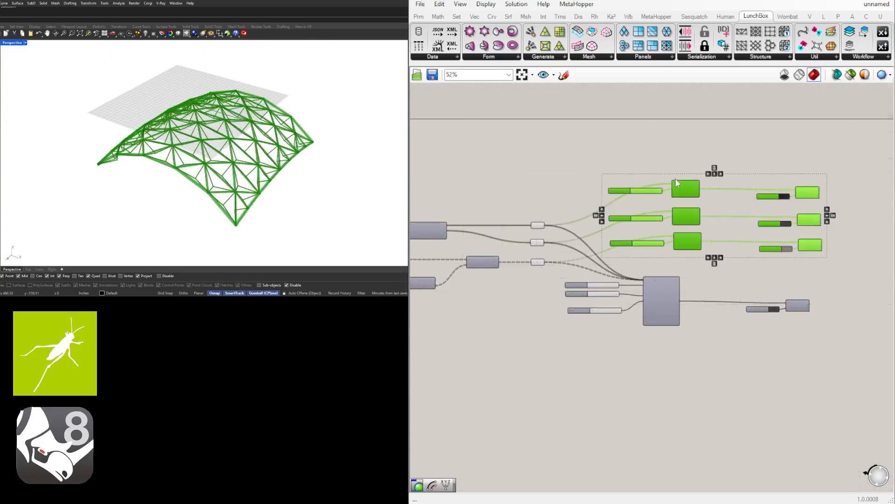
pyautogui.scroll(1, 675, 179)
pyautogui.click(679, 157)
pyautogui.moveTo(708, 280); pyautogui.dragTo(678, 174)
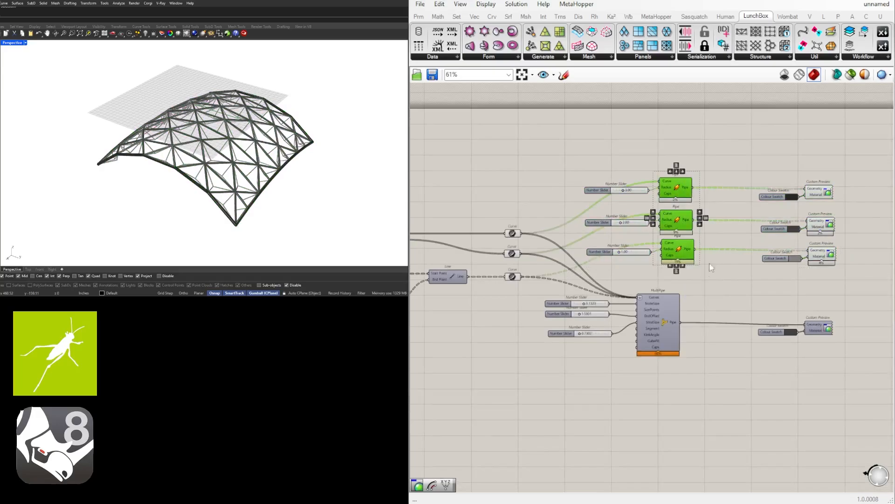
pyautogui.click(677, 271)
pyautogui.click(682, 266)
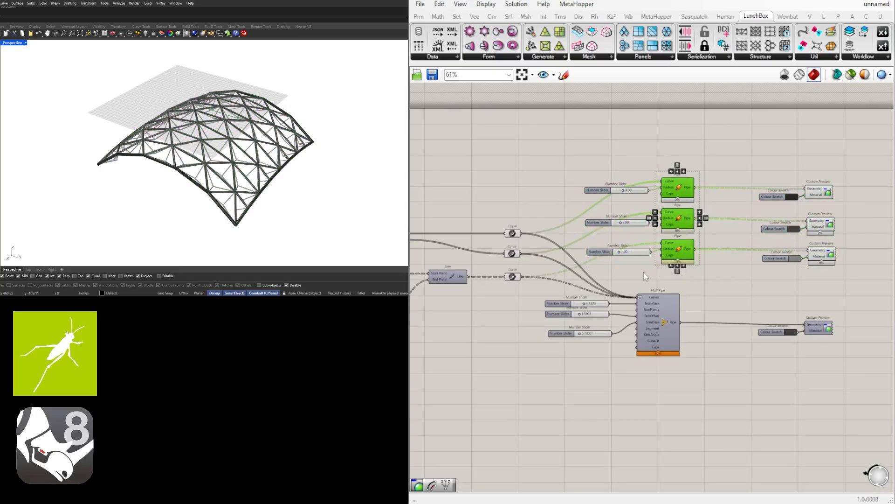
pyautogui.moveTo(643, 273); pyautogui.dragTo(605, 163)
pyautogui.click(623, 261)
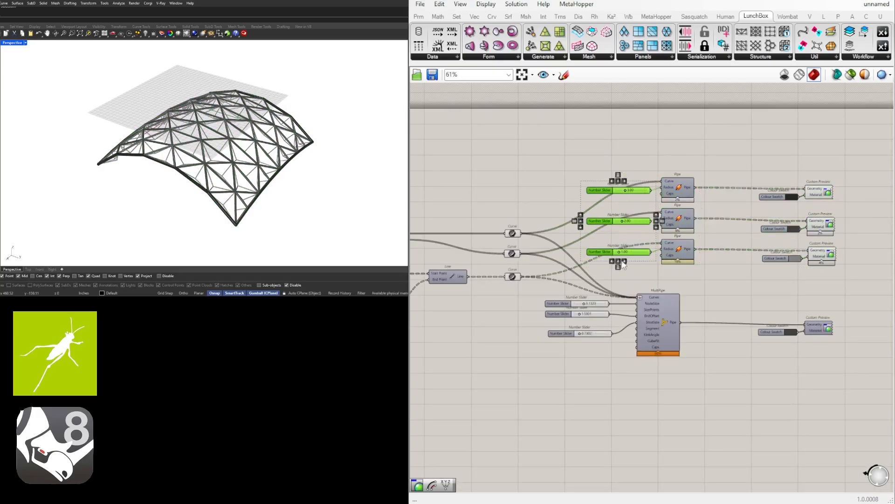
pyautogui.click(642, 192)
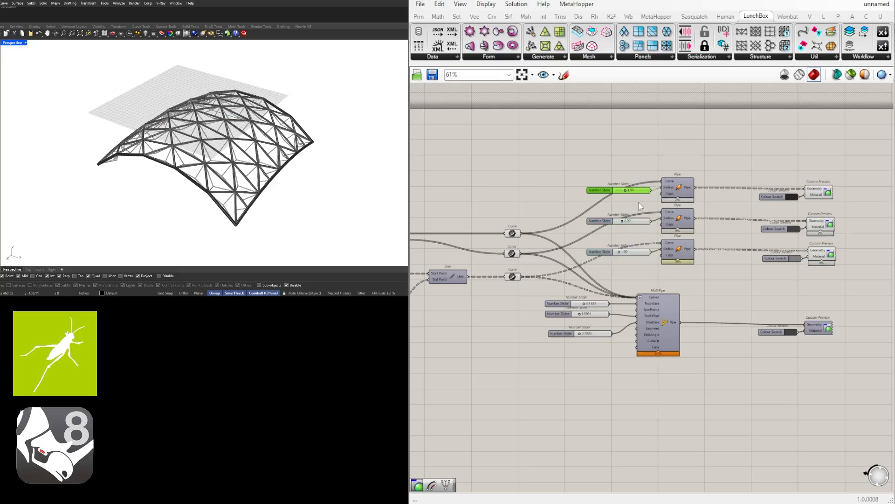
# - Stack the MultiPipe's three sliders closely together, and move the MultiPipe group with its Custom Preview up beneath the Pipes
pyautogui.moveTo(707, 267); pyautogui.dragTo(656, 229, button='right')
pyautogui.moveTo(796, 256); pyautogui.dragTo(495, 366)
pyautogui.click(546, 326)
pyautogui.scroll(4, 523, 318)
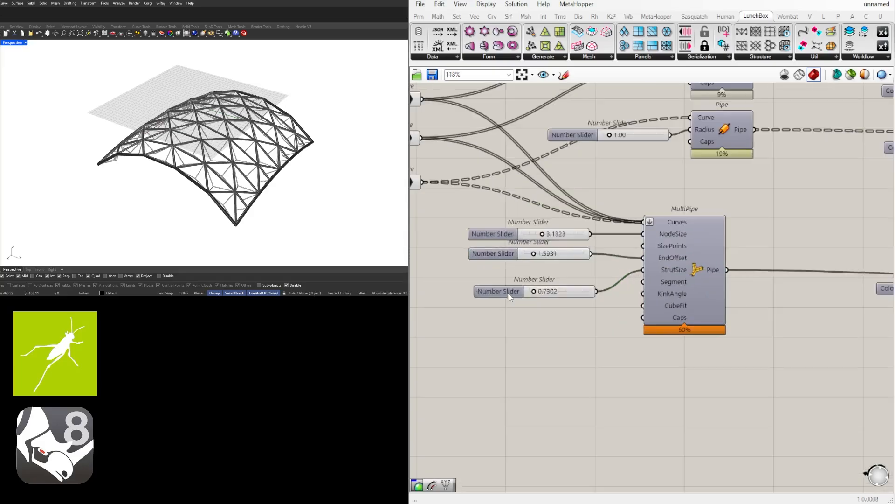
pyautogui.moveTo(506, 292); pyautogui.dragTo(500, 274)
pyautogui.scroll(-4, 517, 290)
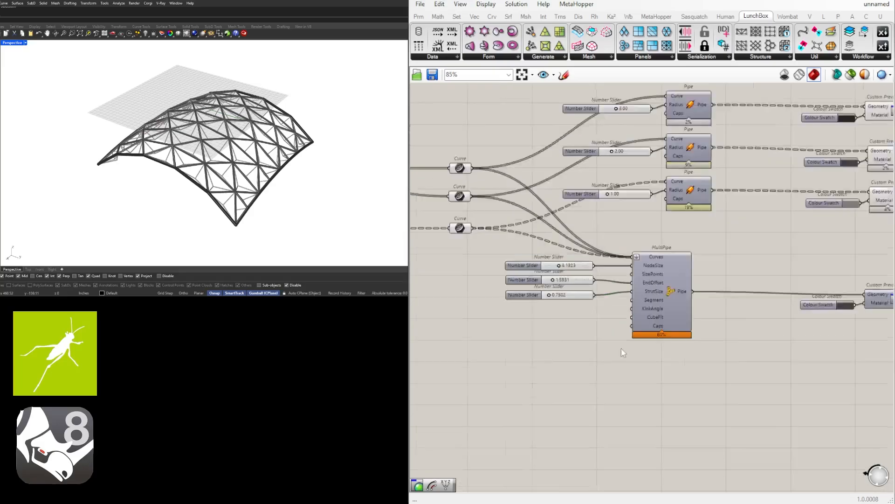
pyautogui.moveTo(806, 377); pyautogui.dragTo(475, 225)
pyautogui.moveTo(604, 251); pyautogui.dragTo(615, 241)
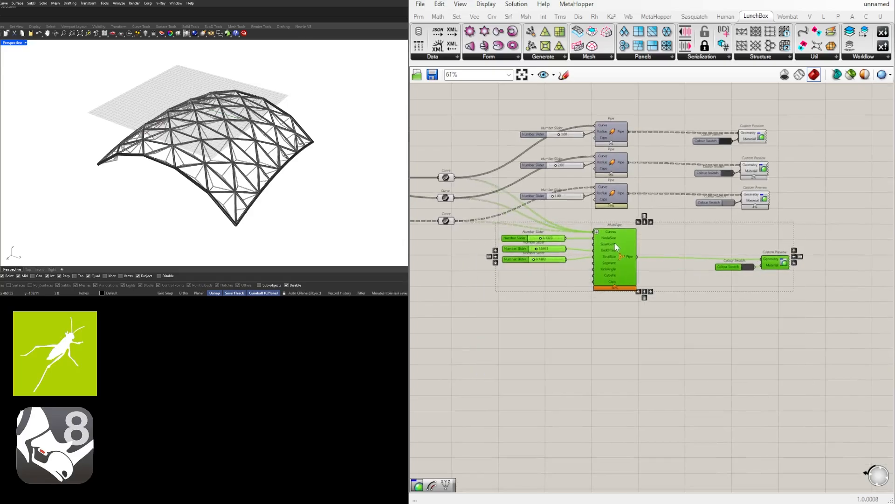
pyautogui.click(673, 304)
# - Align the four Custom Previews in one column and their four colour swatches in another
pyautogui.moveTo(832, 335); pyautogui.dragTo(736, 122)
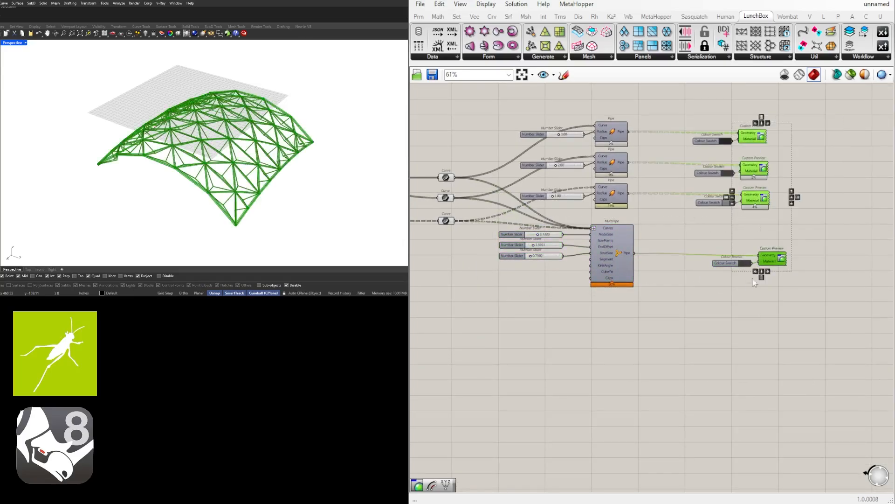
pyautogui.click(769, 271)
pyautogui.moveTo(743, 296); pyautogui.dragTo(683, 123)
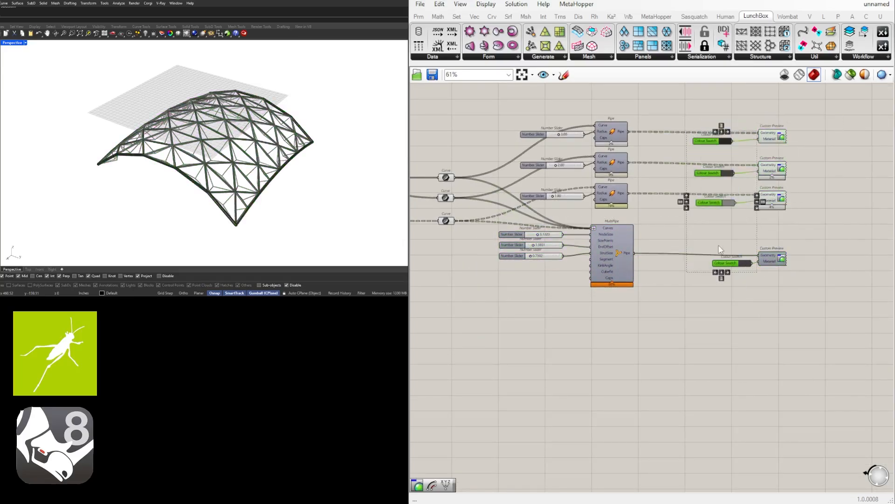
pyautogui.click(728, 272)
pyautogui.click(758, 323)
# - Review the whole definition, from the pipes and previews back to the first components and forward again
pyautogui.scroll(-2, 710, 169)
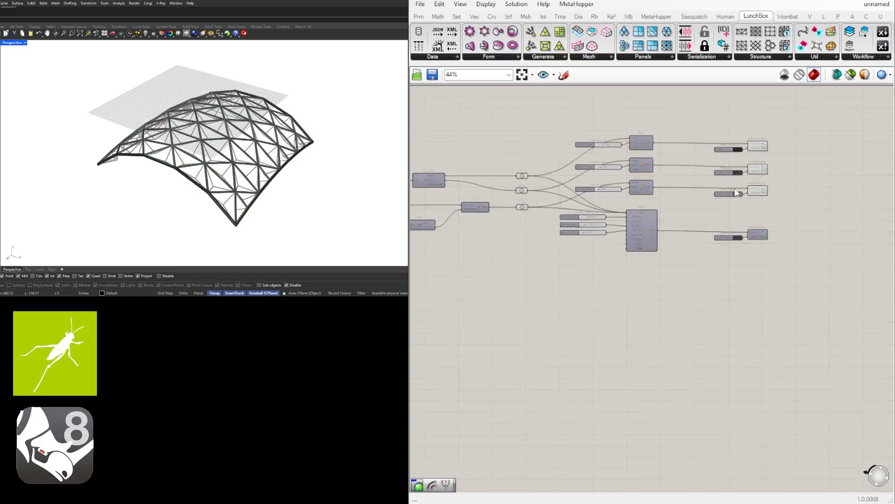
pyautogui.scroll(2, 734, 180)
pyautogui.scroll(-2, 676, 204)
pyautogui.moveTo(550, 212); pyautogui.dragTo(673, 211, button='right')
pyautogui.scroll(-1, 672, 204)
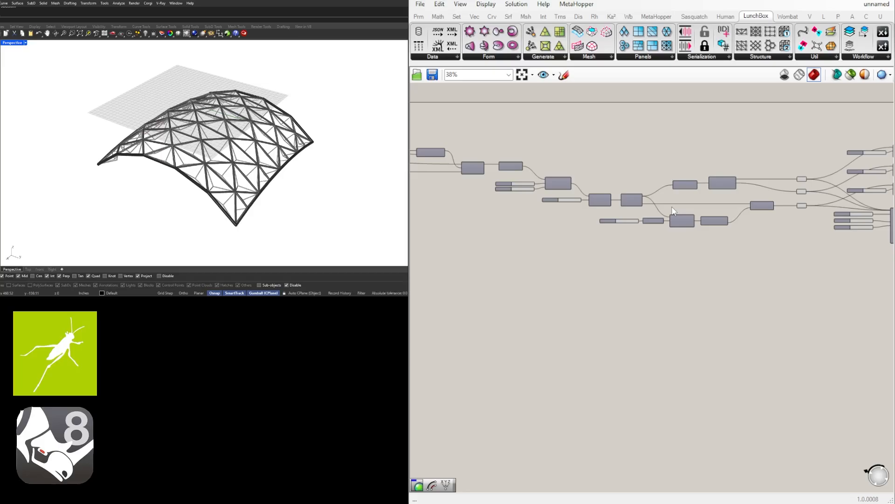
pyautogui.scroll(-1, 658, 187)
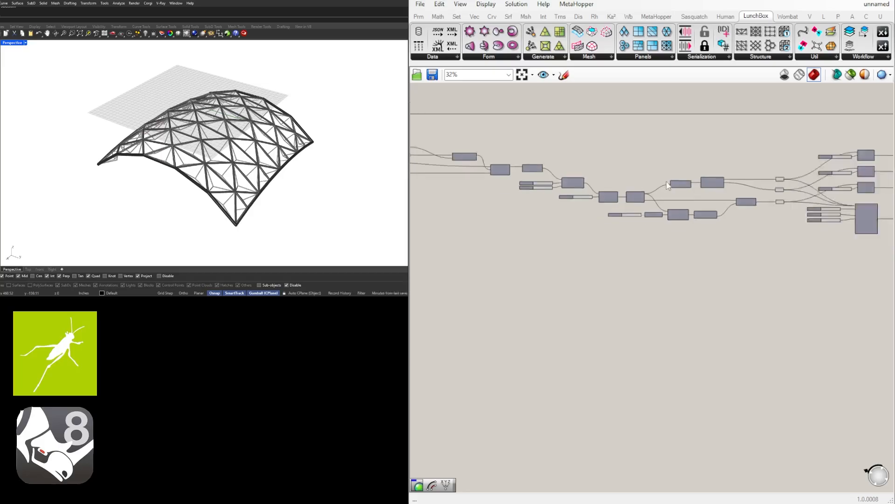
pyautogui.moveTo(621, 194); pyautogui.dragTo(721, 198, button='right')
pyautogui.scroll(-4, 721, 198)
pyautogui.moveTo(480, 172); pyautogui.dragTo(522, 167, button='right')
pyautogui.scroll(4, 562, 160)
pyautogui.scroll(-1, 535, 173)
pyautogui.scroll(-2, 616, 217)
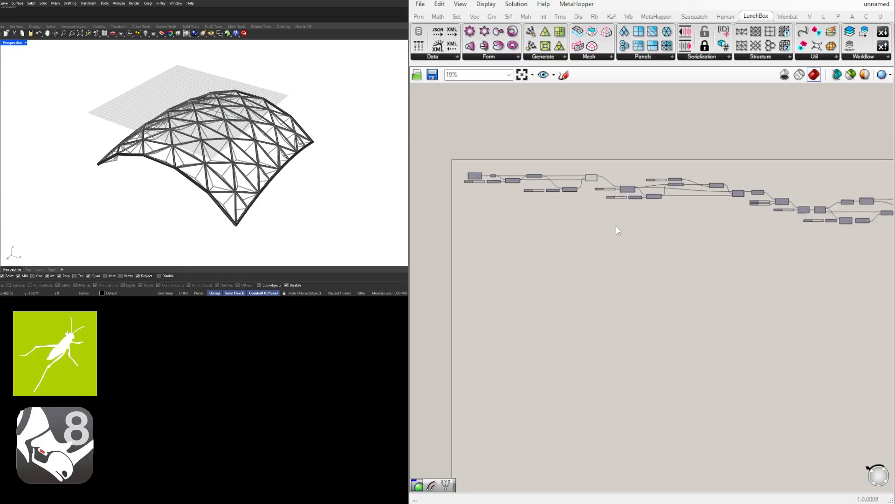
pyautogui.moveTo(822, 285); pyautogui.dragTo(783, 283, button='right')
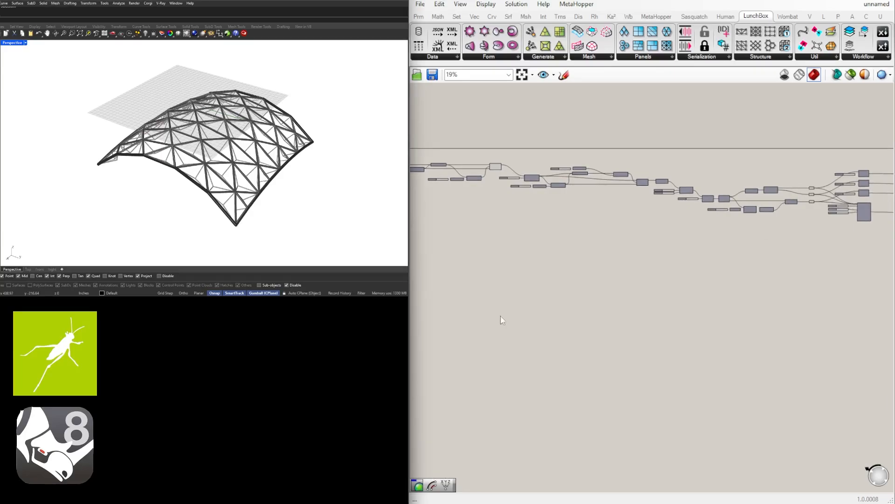
# - Rename the number slider that feeds Unit X at the start of the definition as X
pyautogui.moveTo(501, 320); pyautogui.dragTo(653, 350, button='right')
pyautogui.scroll(10, 539, 196)
pyautogui.scroll(2, 472, 236)
pyautogui.rightClick(472, 236)
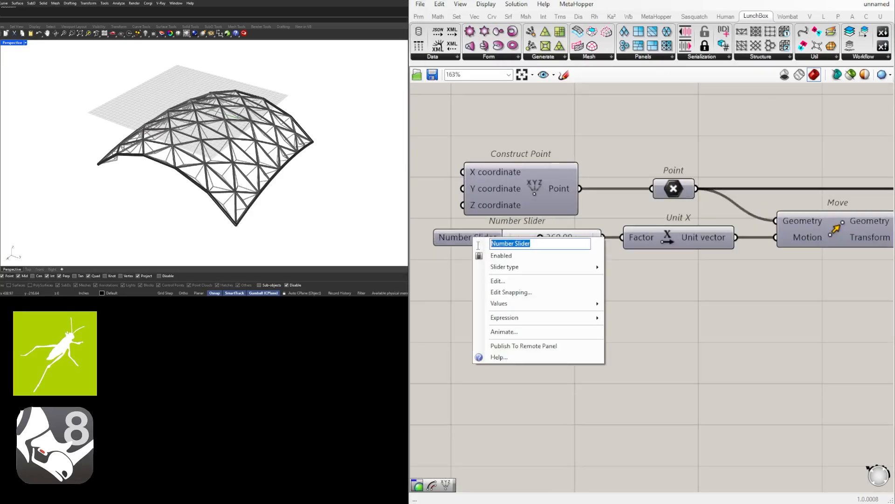
pyautogui.write('X')
pyautogui.press('Return')
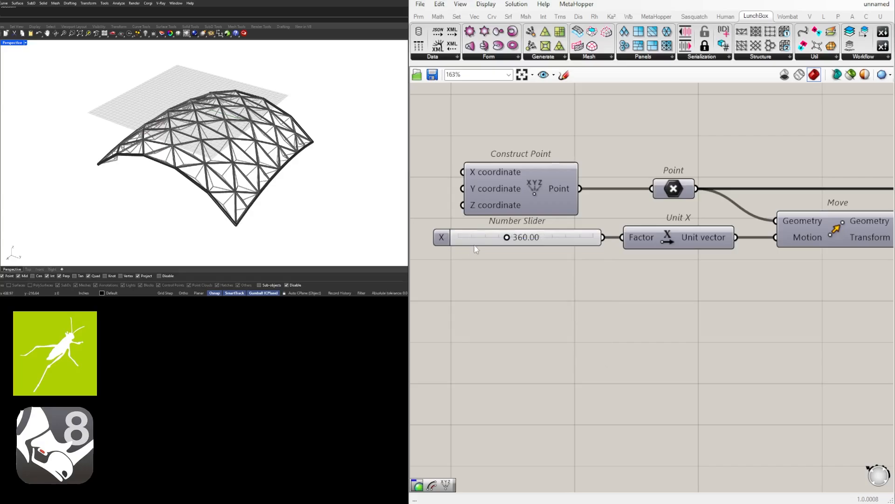
# - Place the X slider that feeds Unit X in its own coloured group
pyautogui.moveTo(743, 272); pyautogui.dragTo(570, 240)
pyautogui.moveTo(646, 245); pyautogui.dragTo(647, 252)
pyautogui.moveTo(622, 280); pyautogui.dragTo(590, 249)
pyautogui.hotkey('ctrl', 'g')
# - Rename the number slider that feeds the first Unit Z, beneath the Average component, as Z1 and group it
pyautogui.scroll(-4, 680, 309)
pyautogui.moveTo(876, 324); pyautogui.dragTo(543, 310, button='right')
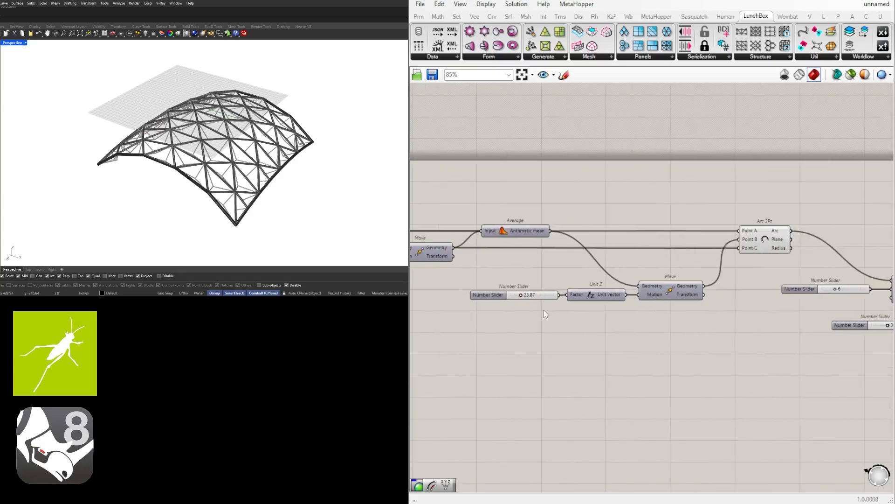
pyautogui.scroll(2, 545, 314)
pyautogui.rightClick(504, 289)
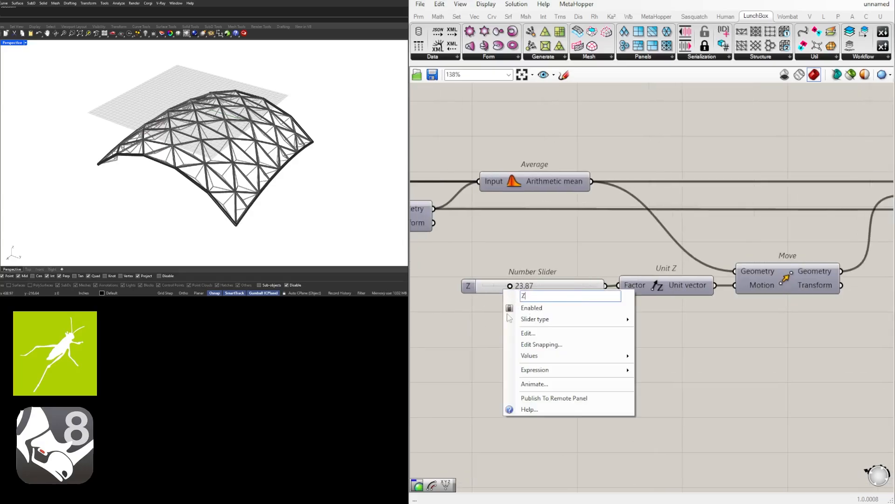
pyautogui.write('Z1')
pyautogui.click(476, 334)
pyautogui.moveTo(586, 325); pyautogui.dragTo(562, 286)
pyautogui.hotkey('ctrl', 'g')
# - Rename the slider that feeds the Count of Divide Curve as DIVISION and group it
pyautogui.moveTo(806, 347); pyautogui.dragTo(394, 328, button='right')
pyautogui.rightClick(606, 266)
pyautogui.write('DIVISION')
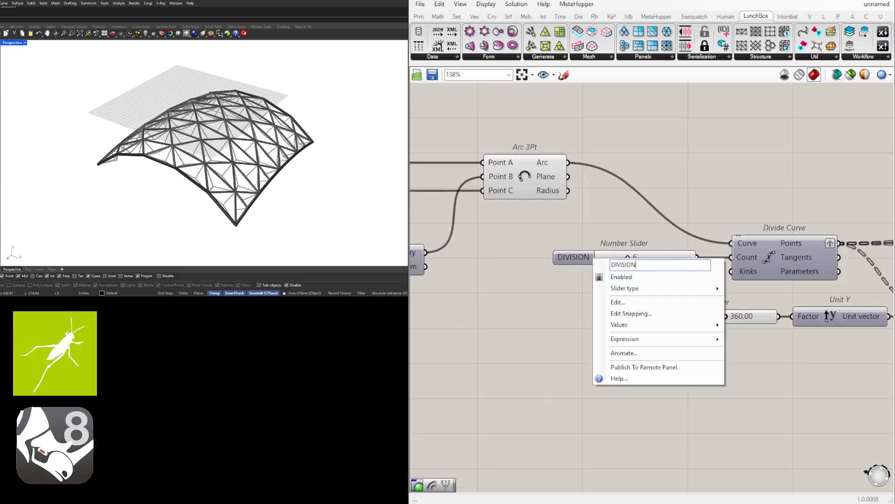
pyautogui.click(556, 261)
pyautogui.click(556, 261)
pyautogui.hotkey('ctrl', 'g')
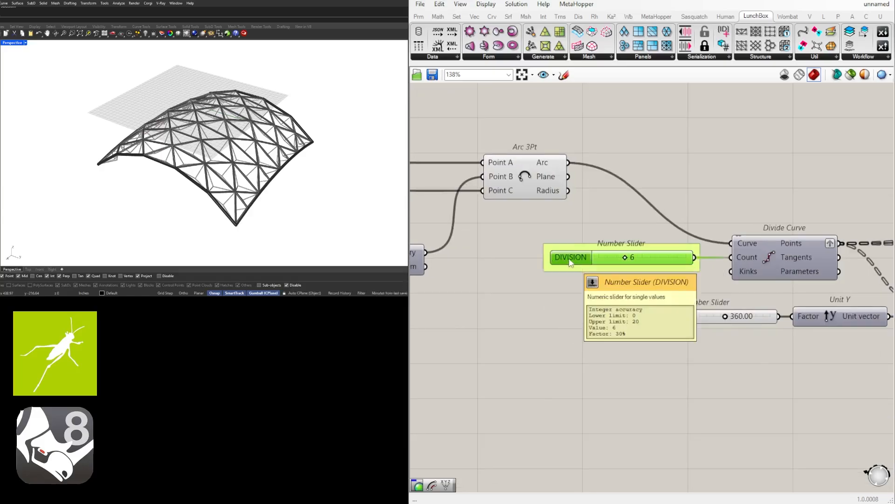
# - Rename the number slider that feeds Unit Y as Y and group it
pyautogui.click(765, 358)
pyautogui.moveTo(766, 357); pyautogui.dragTo(628, 341, button='right')
pyautogui.scroll(-2, 628, 340)
pyautogui.scroll(3, 594, 320)
pyautogui.rightClick(536, 302)
pyautogui.write('Y')
pyautogui.click(521, 305)
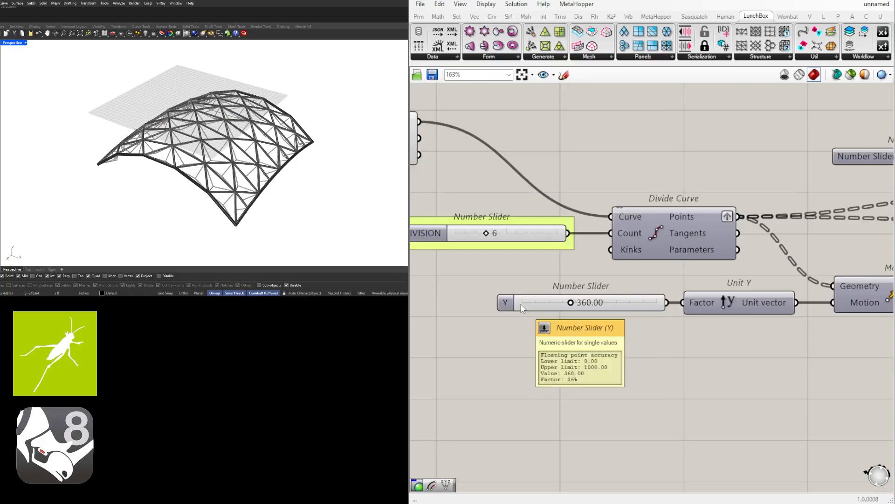
pyautogui.click(520, 305)
pyautogui.hotkey('ctrl', 'g')
# - Rename the number slider that feeds the second Unit Z as Z2 and group it
pyautogui.click(528, 392)
pyautogui.scroll(-1, 528, 392)
pyautogui.moveTo(817, 280); pyautogui.dragTo(467, 346, button='right')
pyautogui.moveTo(467, 253); pyautogui.dragTo(454, 251)
pyautogui.rightClick(455, 253)
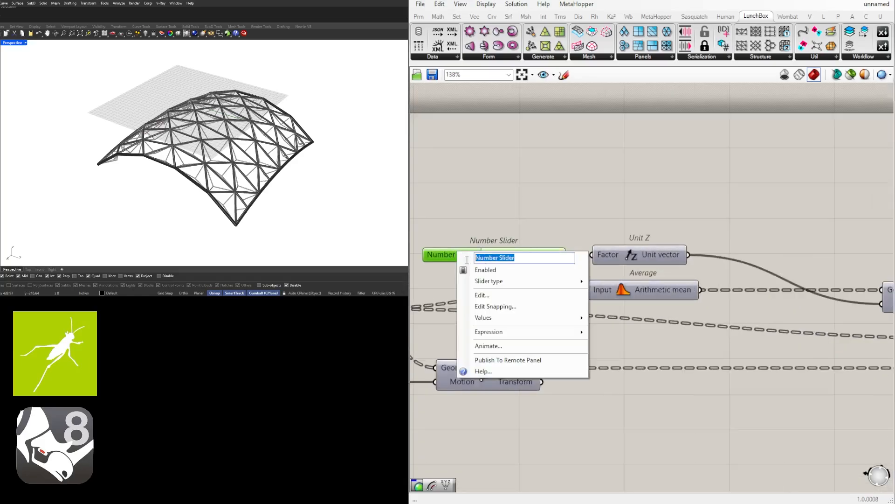
pyautogui.write('Z')
pyautogui.press('Return')
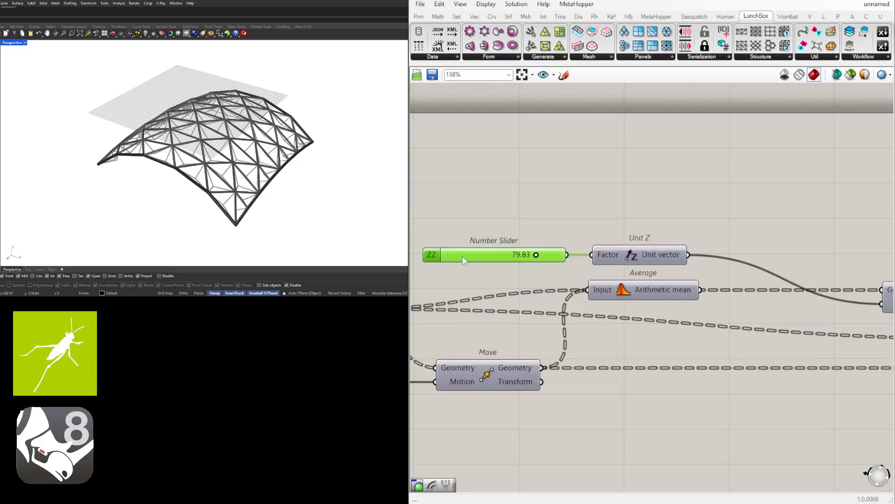
pyautogui.hotkey('ctrl', 'g')
# - Rename the slider that feeds the U Divisions of Triangle Panels B as U-DIV
pyautogui.scroll(-4, 676, 256)
pyautogui.moveTo(848, 328); pyautogui.dragTo(486, 301, button='right')
pyautogui.scroll(3, 593, 312)
pyautogui.rightClick(592, 311)
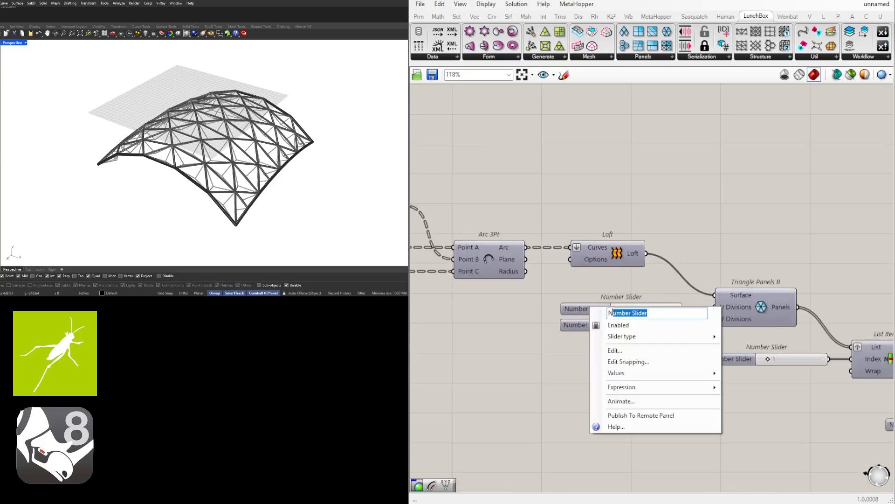
pyautogui.write('U-DIV')
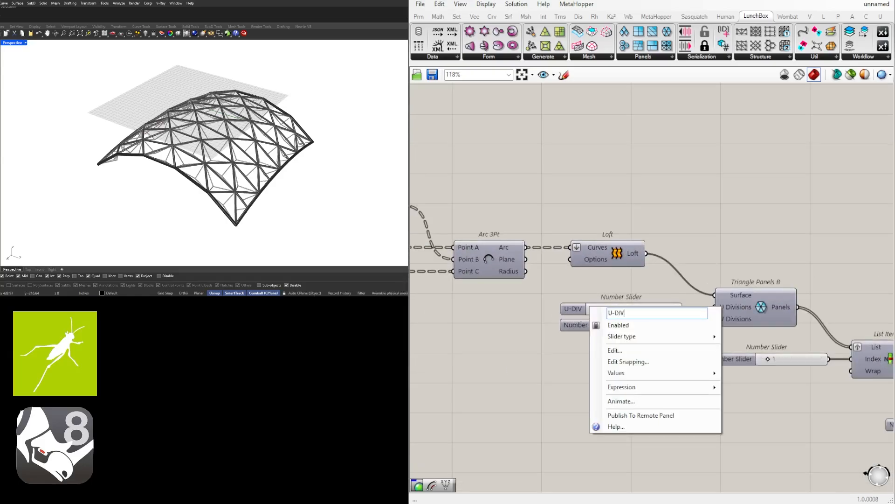
pyautogui.press('Return')
# - Rename the V Divisions slider of Triangle Panels B as V-DIV, and give both division sliders coloured groups
pyautogui.rightClick(593, 325)
pyautogui.write('V-DI')
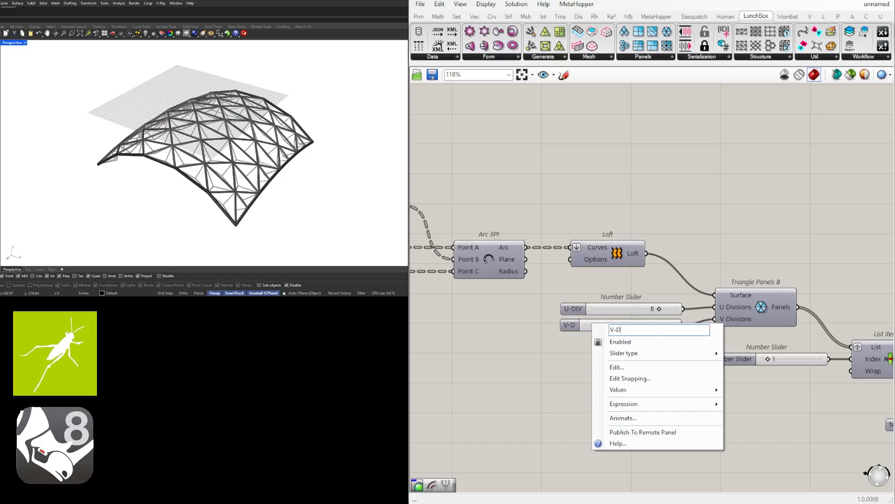
pyautogui.press('Return')
pyautogui.scroll(1, 562, 324)
pyautogui.rightClick(562, 324)
pyautogui.write('V-DIV')
pyautogui.click(517, 379)
pyautogui.click(590, 306)
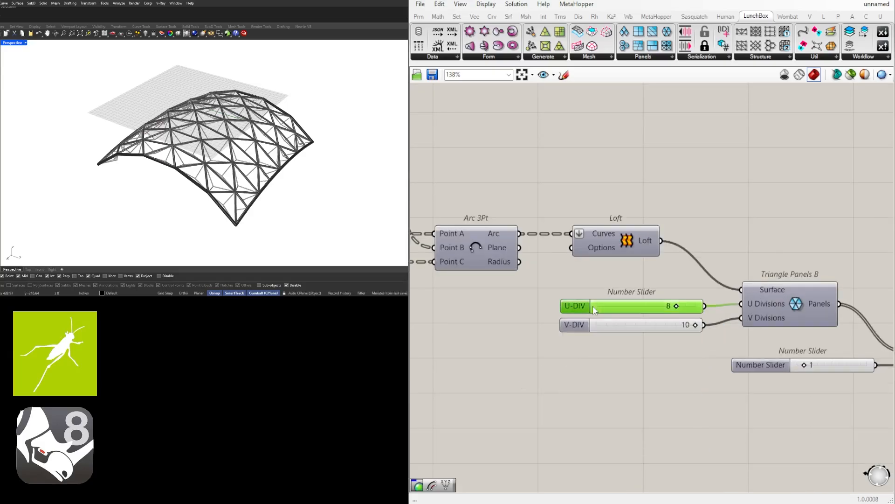
pyautogui.keyDown('shift'); pyautogui.click(578, 324); pyautogui.keyUp('shift')
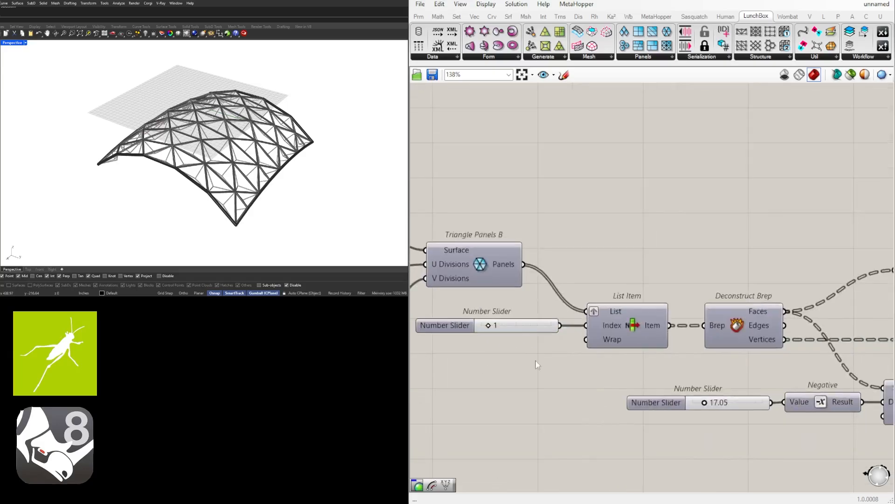
# - Replace the List Item and its index slider with a direct connection from the Triangle Panels B output to Deconstruct Brep's grafted Brep input
pyautogui.scroll(-2, 536, 365)
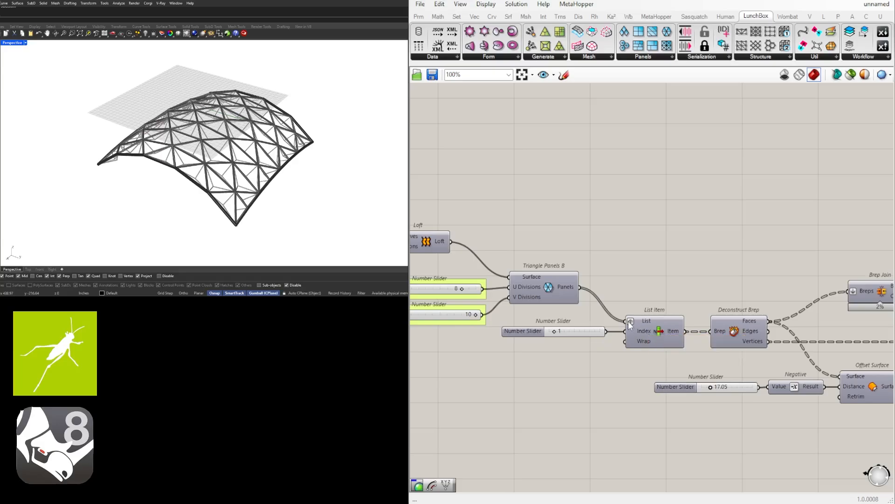
pyautogui.moveTo(765, 324); pyautogui.dragTo(745, 305, button='right')
pyautogui.rightClick(701, 315)
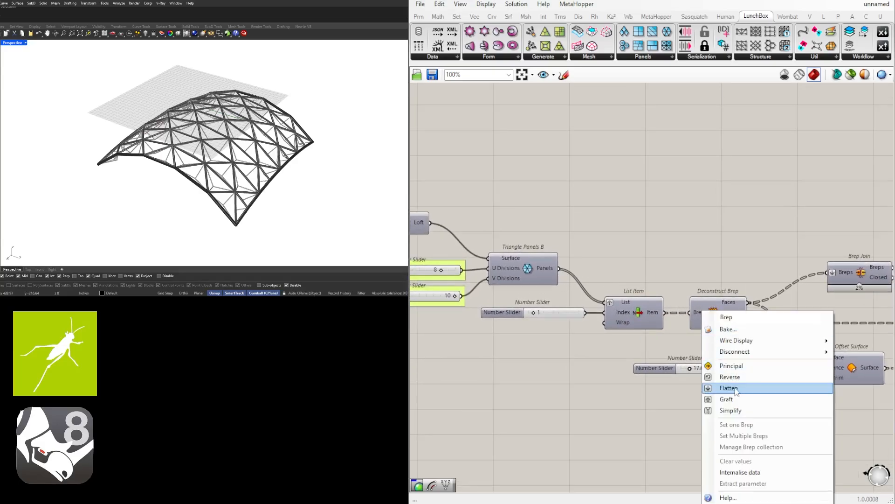
pyautogui.moveTo(651, 346); pyautogui.dragTo(524, 309)
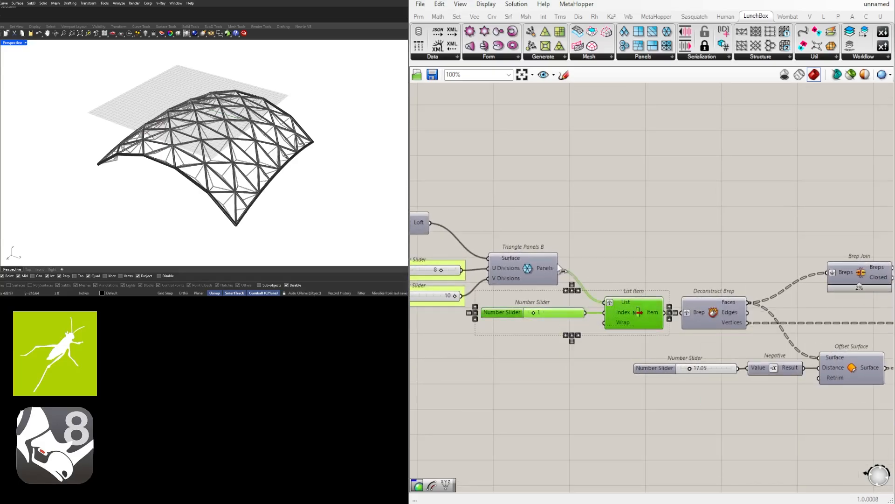
pyautogui.click(631, 355)
pyautogui.moveTo(630, 359); pyautogui.dragTo(574, 300)
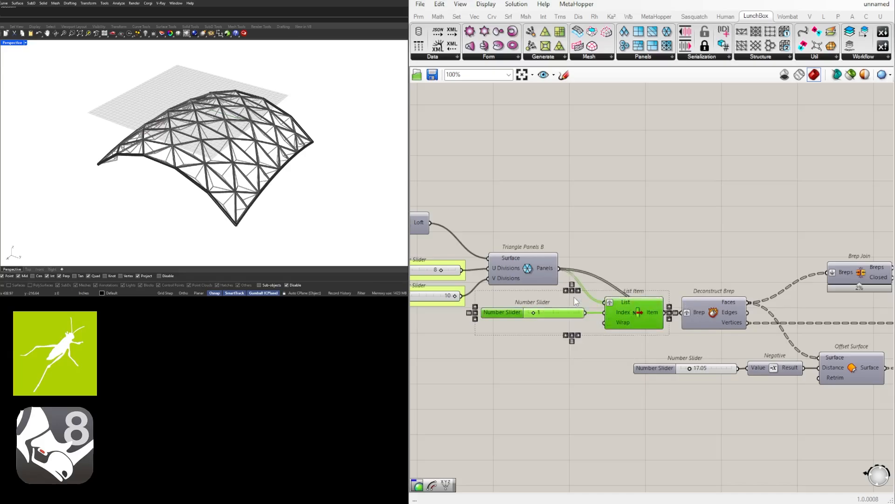
pyautogui.press('Delete')
# - Move all components from Deconstruct Brep onward closer to Triangle Panels B, closing the gap left by the List Item
pyautogui.scroll(-4, 682, 315)
pyautogui.moveTo(730, 323); pyautogui.dragTo(628, 288, button='right')
pyautogui.scroll(-5, 628, 288)
pyautogui.moveTo(853, 357); pyautogui.dragTo(600, 229)
pyautogui.scroll(9, 599, 294)
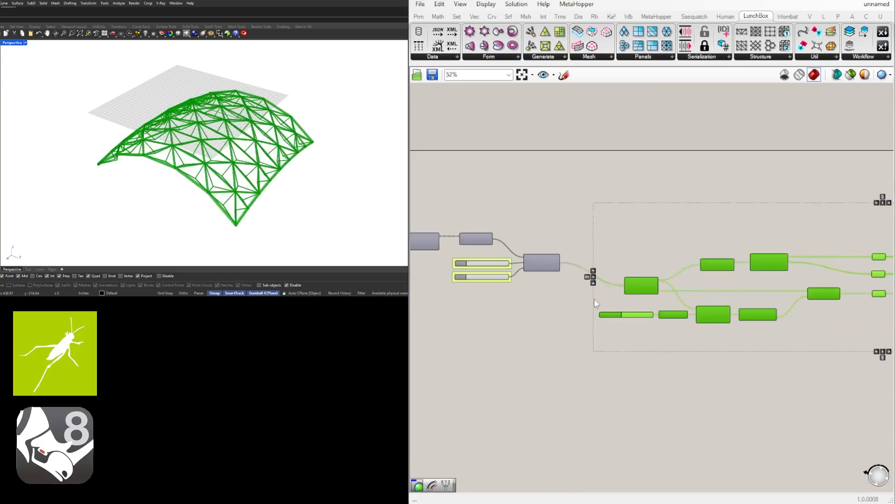
pyautogui.moveTo(654, 275); pyautogui.dragTo(549, 222)
pyautogui.click(562, 170)
# - Rename the slider that feeds Negative before Offset Surface as SPACEFRAME OFFSET
pyautogui.rightClick(485, 290)
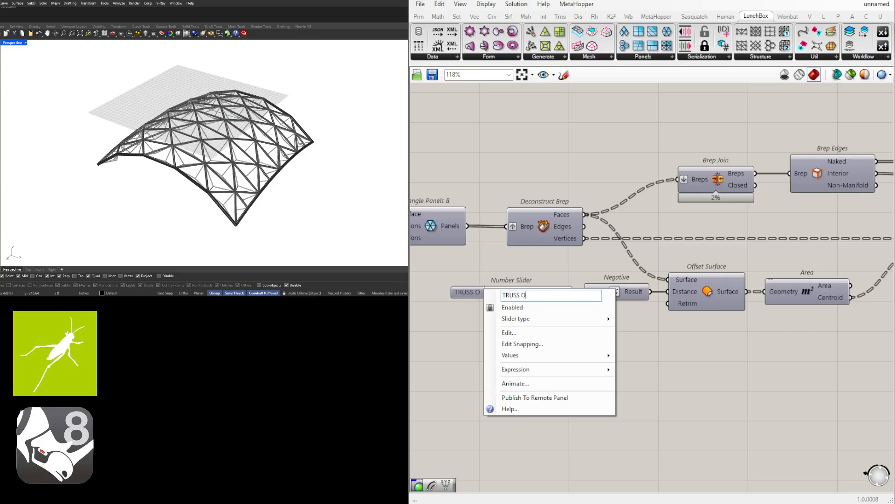
pyautogui.write('OFFSET')
pyautogui.press('Return')
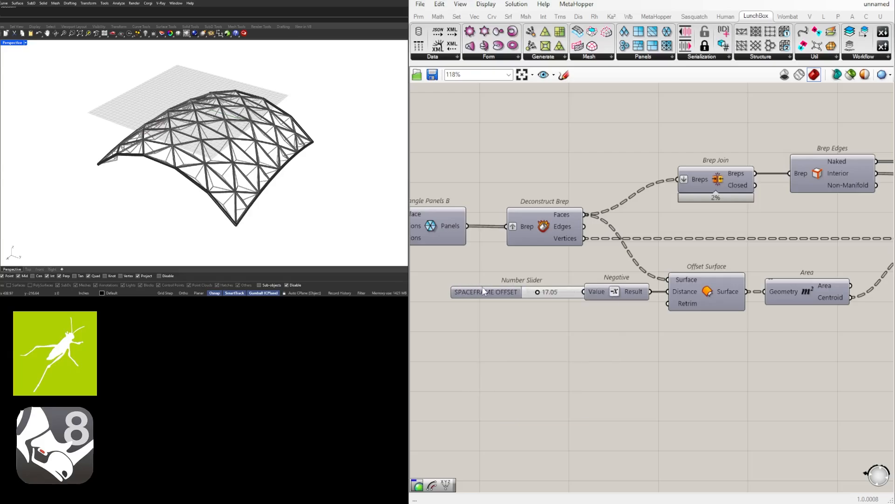
pyautogui.click(466, 295)
# - Align the three Curve parameters that feed the Pipes and MultiPipe in one column
pyautogui.scroll(-6, 526, 257)
pyautogui.moveTo(793, 253); pyautogui.dragTo(615, 269, button='right')
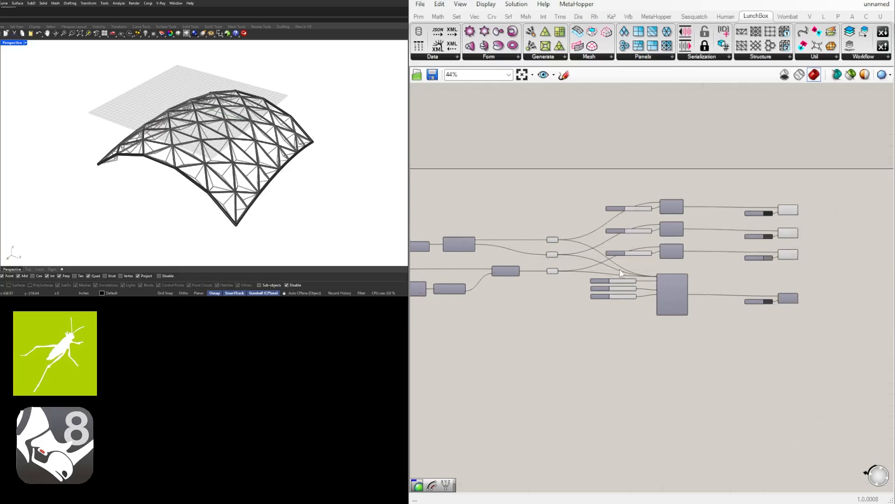
pyautogui.scroll(4, 603, 244)
pyautogui.moveTo(535, 303); pyautogui.dragTo(516, 206)
pyautogui.click(504, 311)
pyautogui.click(564, 339)
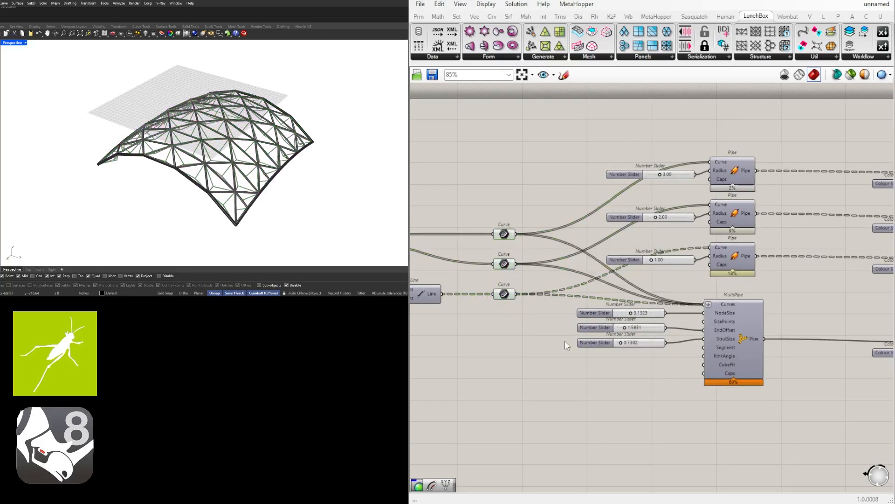
pyautogui.scroll(-3, 565, 338)
pyautogui.moveTo(565, 334); pyautogui.dragTo(505, 247)
pyautogui.click(523, 217)
# - Move the MultiPipe with its sliders, colour swatch and Custom Preview further below the Pipes, and group them together
pyautogui.moveTo(727, 336); pyautogui.dragTo(661, 269, button='right')
pyautogui.moveTo(842, 347); pyautogui.dragTo(541, 240)
pyautogui.moveTo(624, 266); pyautogui.dragTo(623, 300)
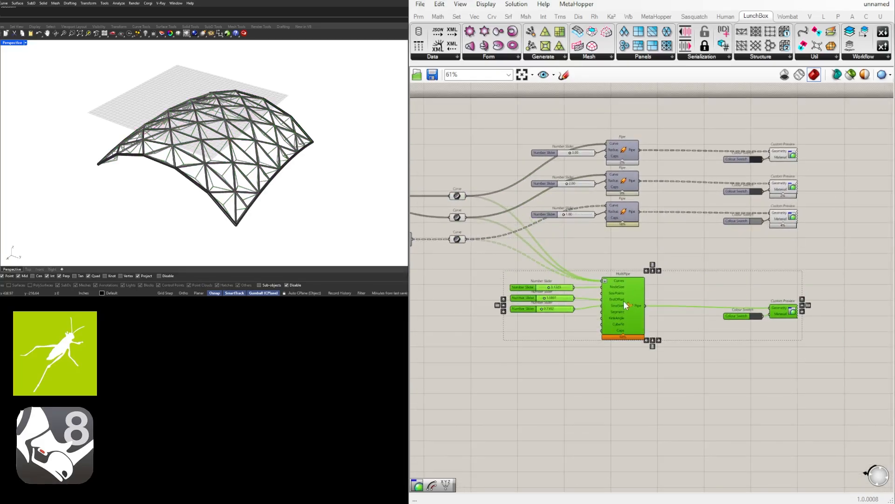
pyautogui.hotkey('ctrl', 'g')
pyautogui.click(622, 259)
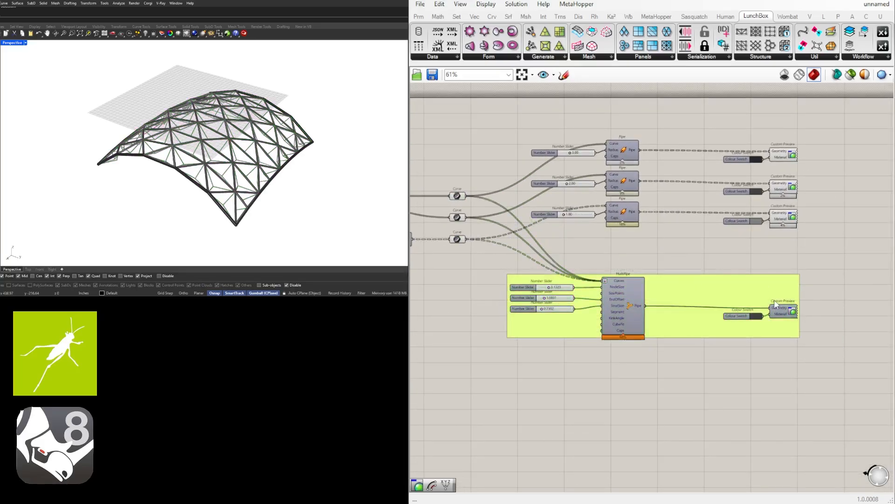
# - Move all four Custom Previews and their colour swatches closer to the Pipe and MultiPipe components
pyautogui.keyDown('shift'); pyautogui.click(749, 313); pyautogui.keyUp('shift')
pyautogui.moveTo(750, 312); pyautogui.dragTo(678, 313)
pyautogui.click(779, 247)
pyautogui.moveTo(824, 252); pyautogui.dragTo(721, 120)
pyautogui.moveTo(787, 158); pyautogui.dragTo(714, 158)
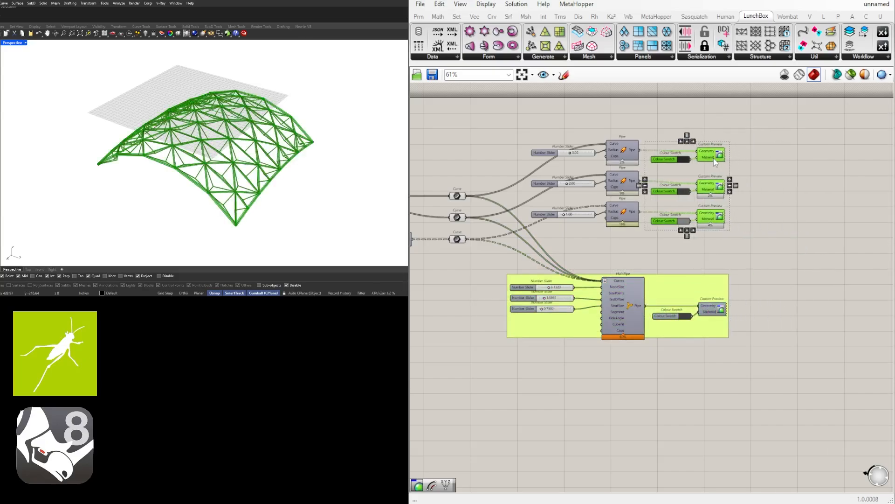
# - Shift the whole MultiPipe group slightly to the right and bring its three sliders closer to the MultiPipe
pyautogui.click(765, 240)
pyautogui.moveTo(752, 233); pyautogui.dragTo(795, 243)
pyautogui.moveTo(816, 380); pyautogui.dragTo(523, 279)
pyautogui.moveTo(622, 310); pyautogui.dragTo(642, 312)
pyautogui.moveTo(759, 236); pyautogui.dragTo(606, 131)
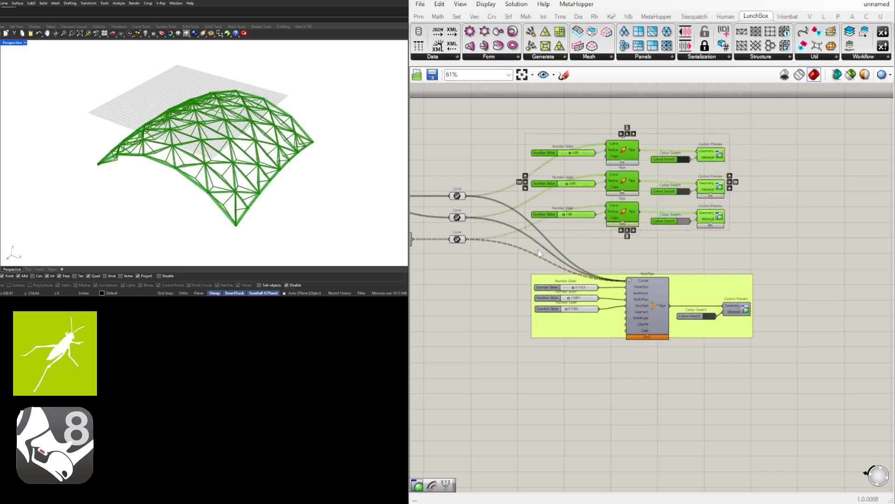
pyautogui.moveTo(510, 262); pyautogui.dragTo(600, 323)
pyautogui.scroll(3, 577, 313)
pyautogui.moveTo(534, 307); pyautogui.dragTo(556, 307)
pyautogui.click(514, 322)
# - Rename the MultiPipe's StrutSize slider as PIPE, its EndOffset slider as OFFSET and its NodeSize slider as CONNECTION
pyautogui.rightClick(552, 306)
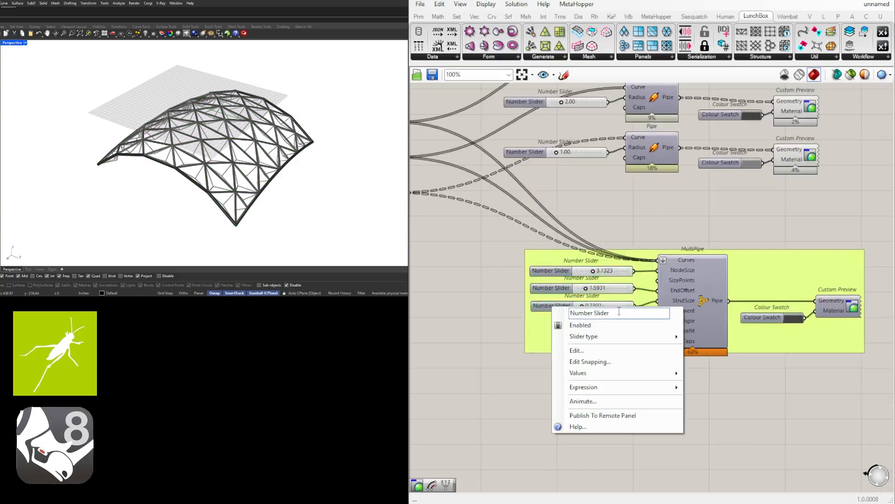
pyautogui.write('PIPE')
pyautogui.press('Return')
pyautogui.rightClick(564, 289)
pyautogui.click(605, 294)
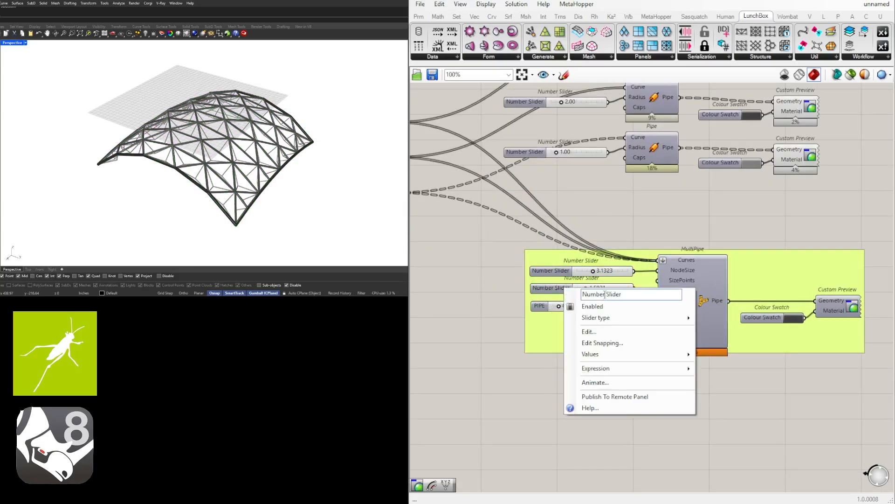
pyautogui.write('OFFSET')
pyautogui.press('Return')
pyautogui.rightClick(541, 270)
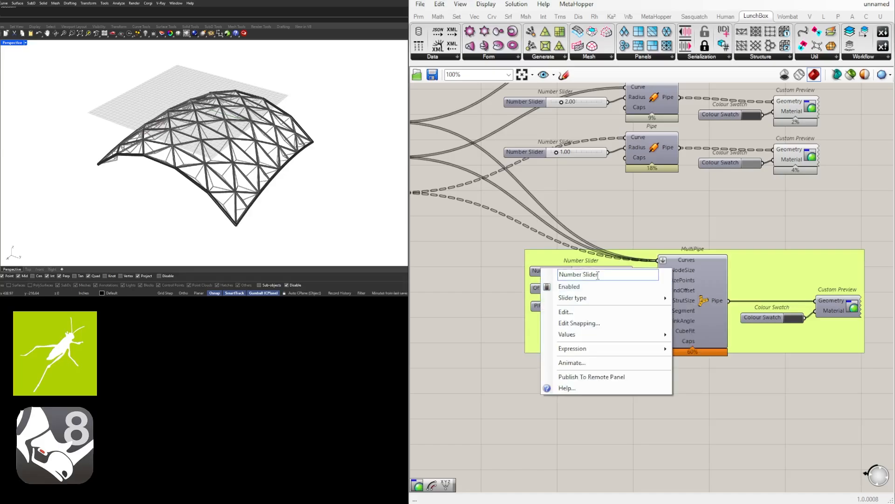
pyautogui.write('CONNECTION')
pyautogui.press('Return')
# - Dissolve the MultiPipe group and regroup only the MultiPipe component with its three sliders
pyautogui.scroll(-3, 559, 368)
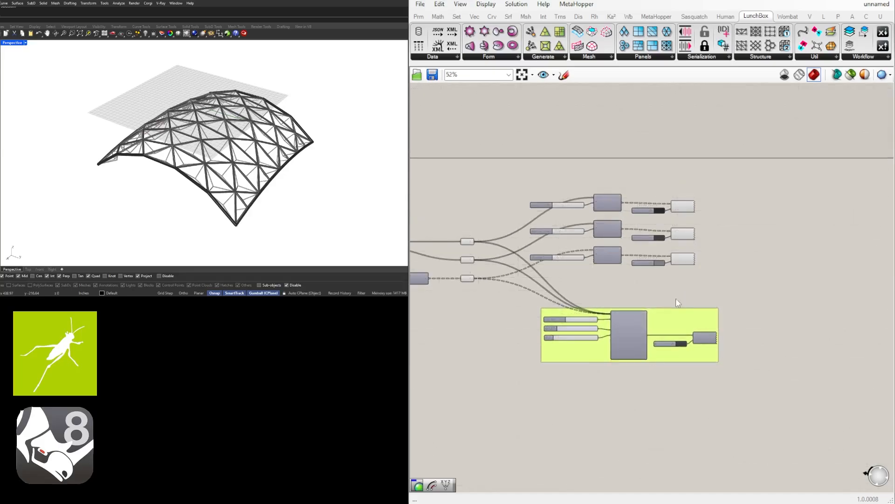
pyautogui.scroll(2, 728, 307)
pyautogui.moveTo(768, 416); pyautogui.dragTo(467, 287)
pyautogui.hotkey('ctrl', 'shift', 'g')
pyautogui.moveTo(627, 413); pyautogui.dragTo(460, 278)
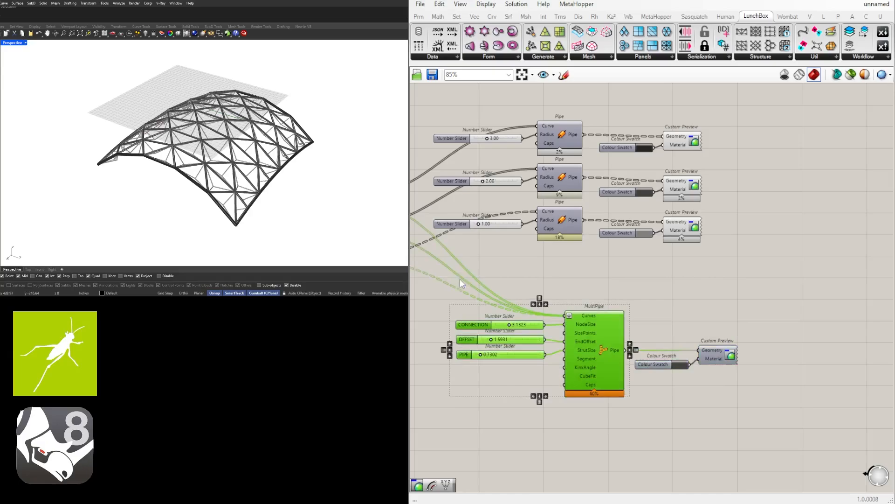
pyautogui.hotkey('ctrl', 'g')
pyautogui.click(664, 260)
# - Align the four Custom Previews to the MultiPipe's preview column, and their four colour swatches in a second column
pyautogui.moveTo(664, 259); pyautogui.dragTo(727, 297, button='right')
pyautogui.moveTo(783, 298); pyautogui.dragTo(709, 181)
pyautogui.moveTo(821, 403); pyautogui.dragTo(758, 164)
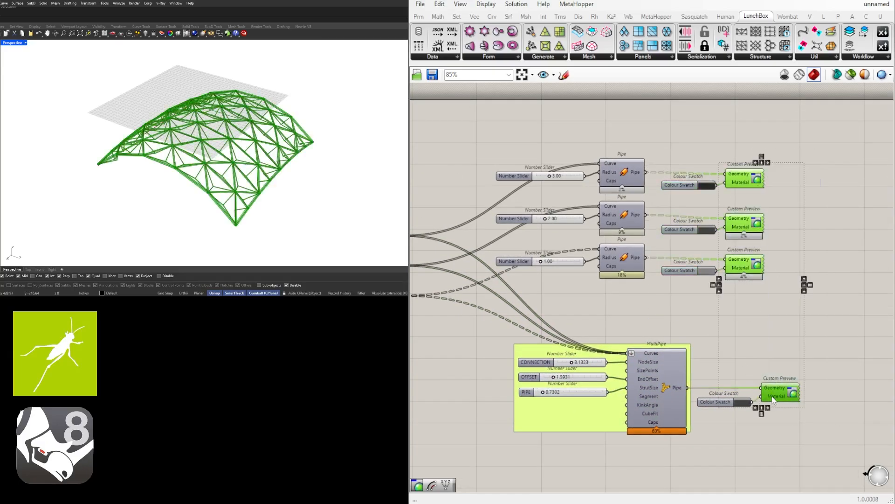
pyautogui.click(769, 407)
pyautogui.click(721, 344)
pyautogui.moveTo(740, 440); pyautogui.dragTo(708, 185)
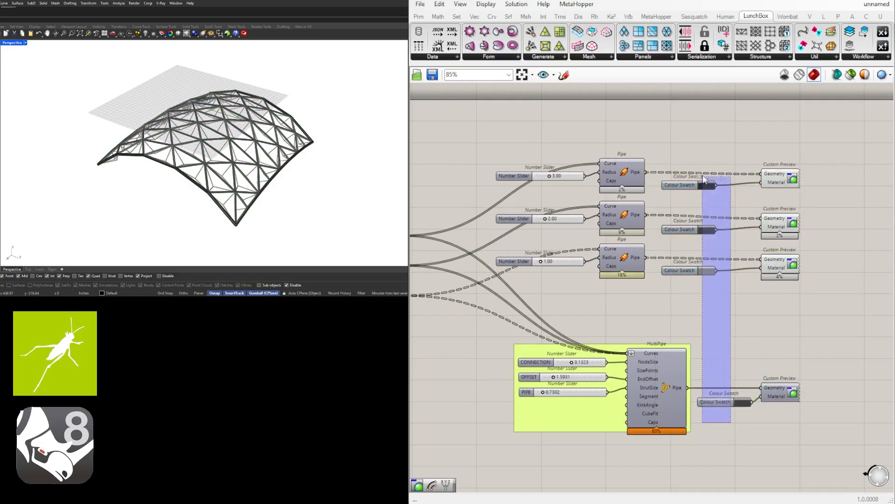
pyautogui.click(760, 293)
pyautogui.click(740, 212)
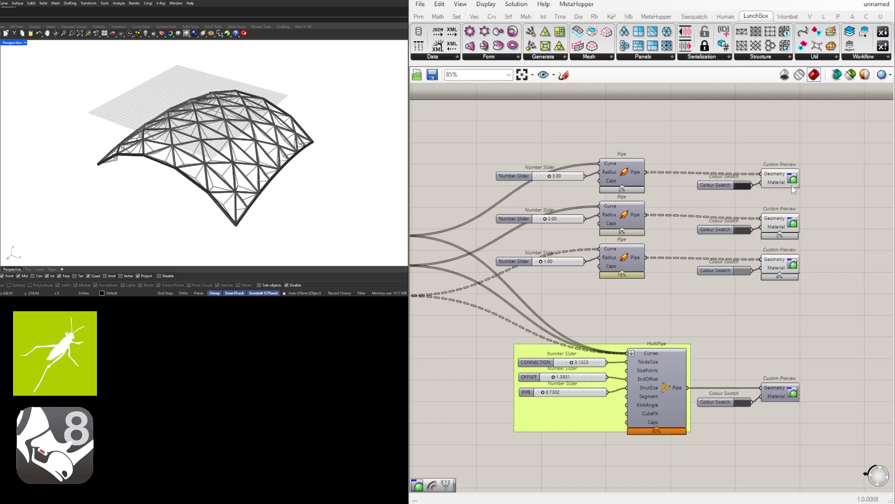
# - Nudge the Custom Previews of the second and third Pipes slightly upward to straighten their wires
pyautogui.moveTo(782, 220); pyautogui.dragTo(783, 218)
pyautogui.click(781, 262)
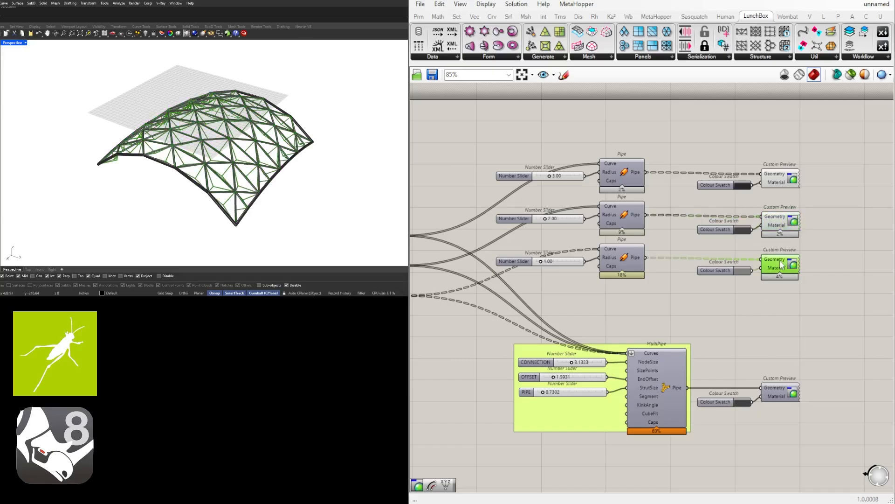
pyautogui.moveTo(782, 264); pyautogui.dragTo(781, 262)
pyautogui.click(818, 305)
# - Move the three Pipe components slightly away from their radius sliders to widen the gap between them
pyautogui.scroll(-1, 651, 264)
pyautogui.moveTo(644, 281); pyautogui.dragTo(615, 153)
pyautogui.moveTo(629, 189); pyautogui.dragTo(652, 189)
pyautogui.click(600, 195)
pyautogui.scroll(4, 583, 187)
pyautogui.moveTo(594, 281); pyautogui.dragTo(602, 179)
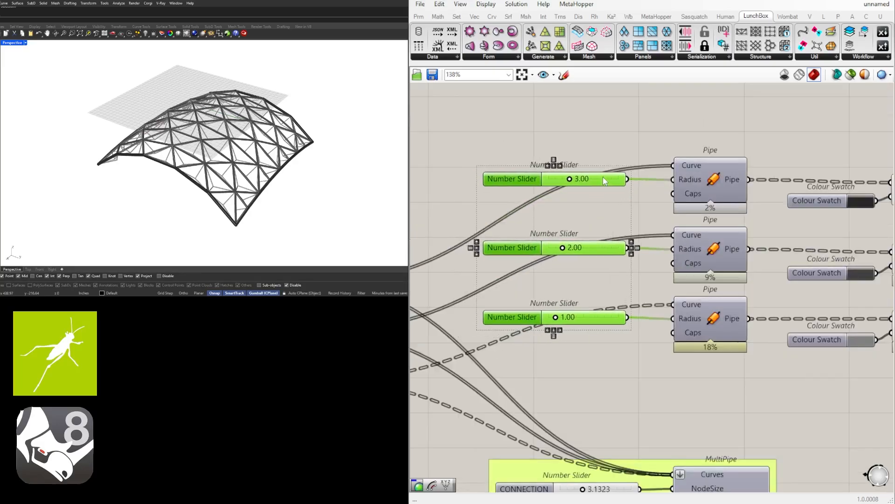
# - Rename the radius sliders of the three Pipes as PIPE1, PIPE2 and PIPE3, from the upper one down
pyautogui.click(593, 200)
pyautogui.rightClick(510, 174)
pyautogui.write('PIPE1')
pyautogui.press('Return')
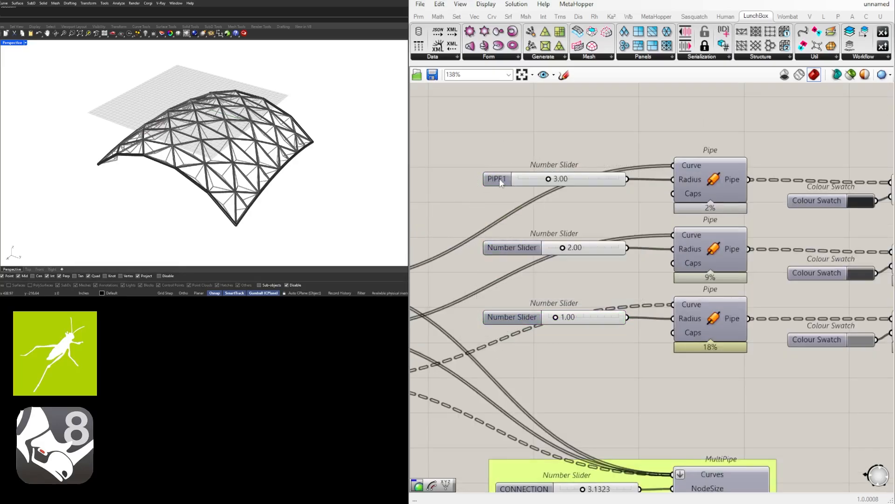
pyautogui.rightClick(507, 252)
pyautogui.write('PIP')
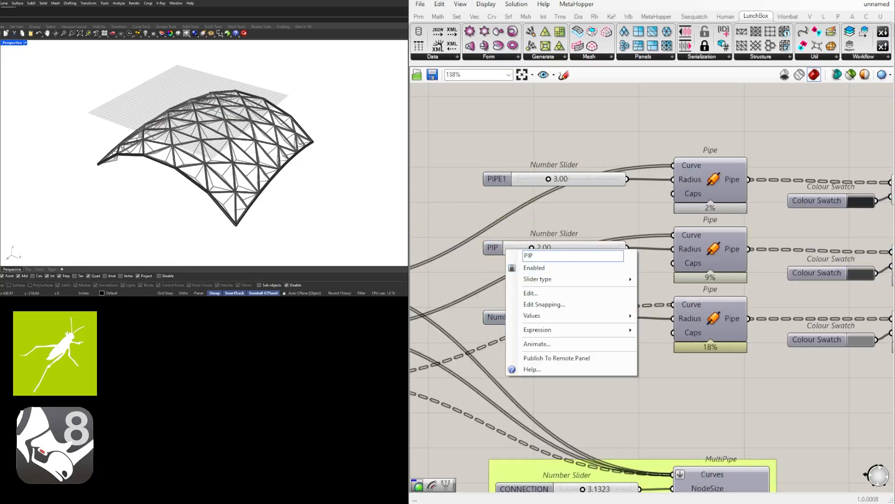
pyautogui.write('E2')
pyautogui.press('Return')
pyautogui.rightClick(517, 318)
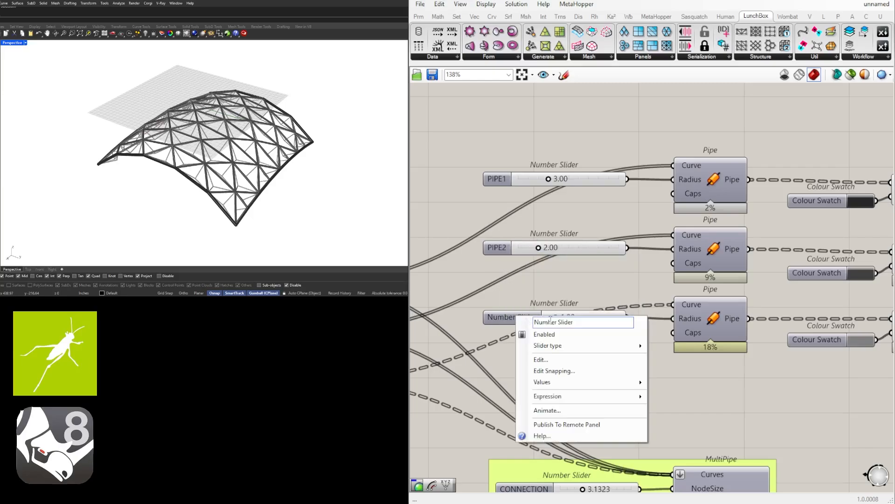
pyautogui.write('PIPE3')
pyautogui.press('Return')
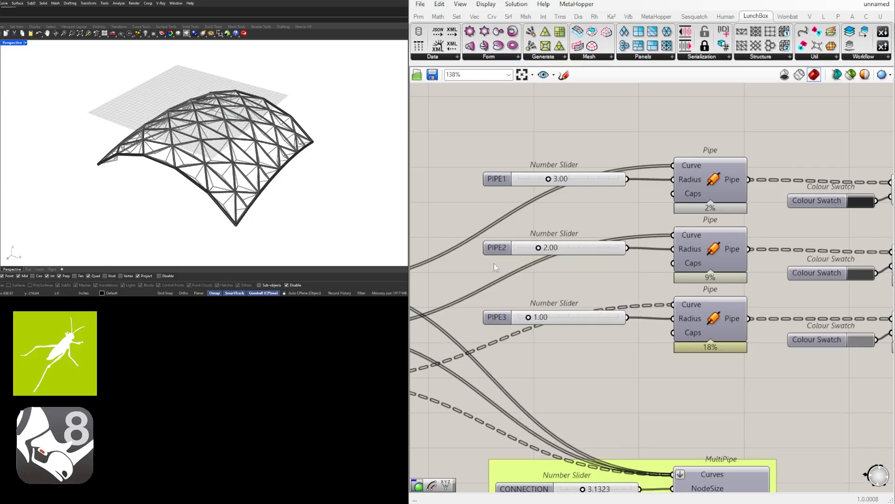
# - Put each of the PIPE1, PIPE2 and PIPE3 sliders in its own group
pyautogui.hotkey('ctrl', 'g')
pyautogui.moveTo(559, 220); pyautogui.dragTo(530, 277)
pyautogui.hotkey('ctrl', 'g')
pyautogui.hotkey('ctrl', 'g')
pyautogui.scroll(-4, 578, 313)
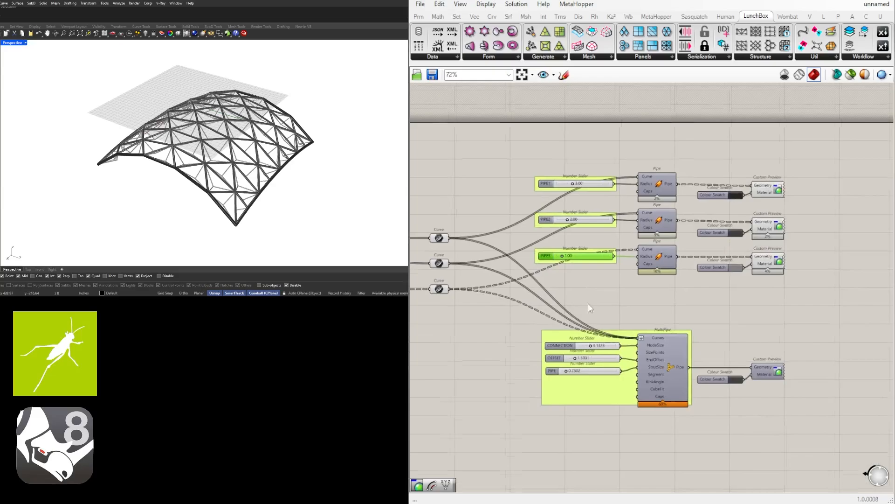
# - Name the group around the MultiPipe and its sliders OPTION 2
pyautogui.scroll(2, 638, 327)
pyautogui.rightClick(624, 332)
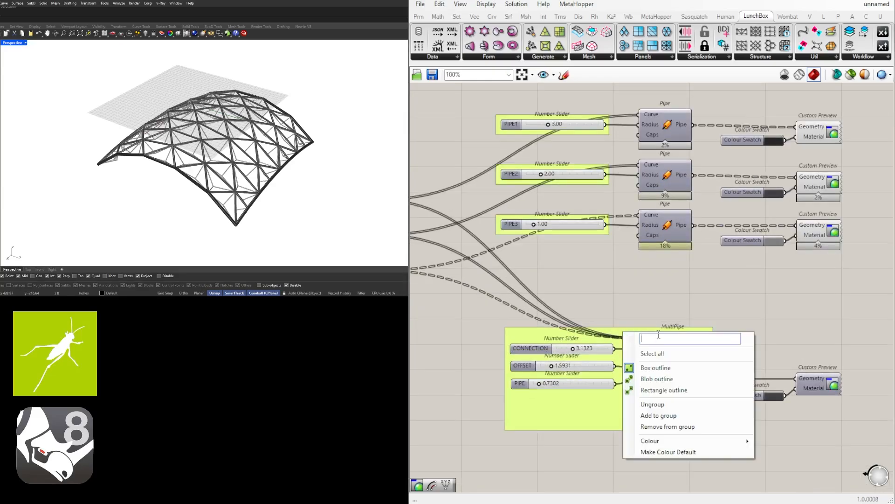
pyautogui.write('OPTION 2')
pyautogui.press('Return')
pyautogui.scroll(-3, 676, 327)
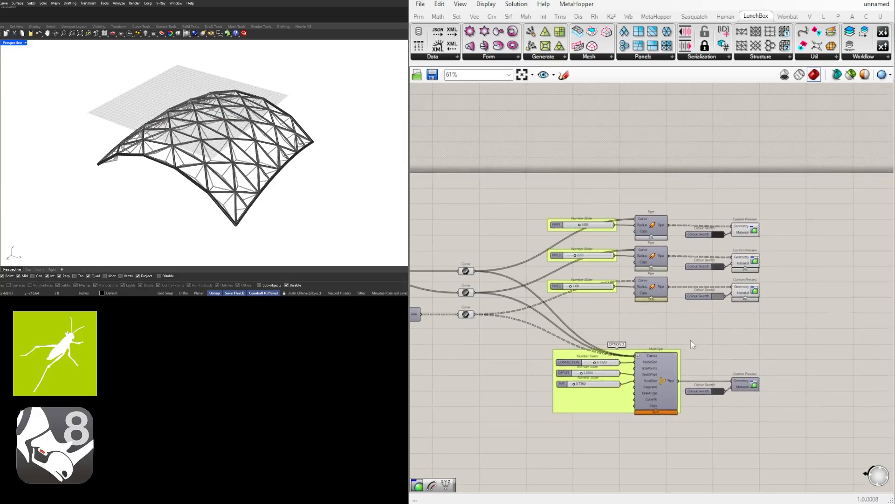
# - Group the three Pipes with their radius sliders and name the group OPTION 1
pyautogui.scroll(2, 636, 275)
pyautogui.moveTo(599, 313); pyautogui.dragTo(546, 196)
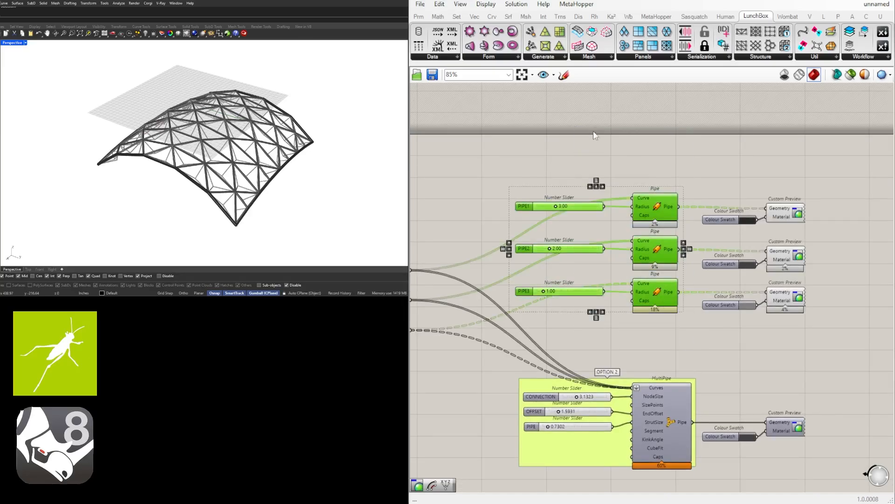
pyautogui.hotkey('ctrl', 'g')
pyautogui.rightClick(608, 191)
pyautogui.write('OPTION 1')
pyautogui.press('Return')
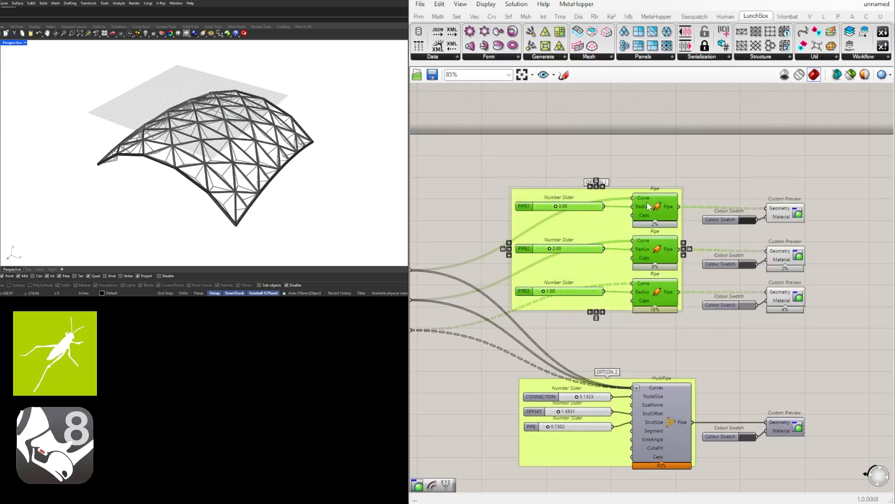
# - Shift the contents of the OPTION 1 group slightly sideways to line it up above the OPTION 2 group
pyautogui.click(576, 146)
pyautogui.moveTo(496, 146); pyautogui.dragTo(688, 316)
pyautogui.moveTo(666, 298); pyautogui.dragTo(677, 296)
pyautogui.click(687, 162)
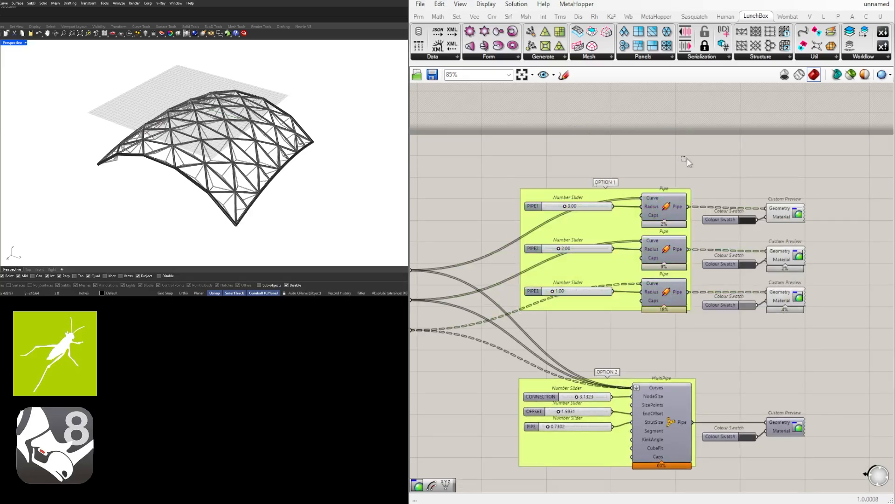
# - Add a Panel reading ENABLE PREVIEW TO SEE OPTION between the OPTION 1 and OPTION 2 groups
pyautogui.scroll(-3, 793, 299)
pyautogui.moveTo(802, 317); pyautogui.dragTo(703, 262, button='right')
pyautogui.scroll(-2, 703, 262)
pyautogui.scroll(3, 592, 259)
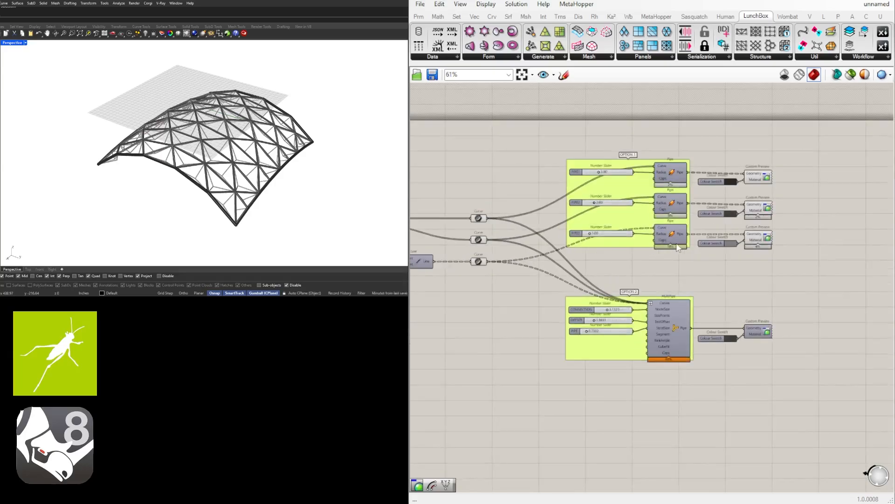
pyautogui.doubleClick(667, 284)
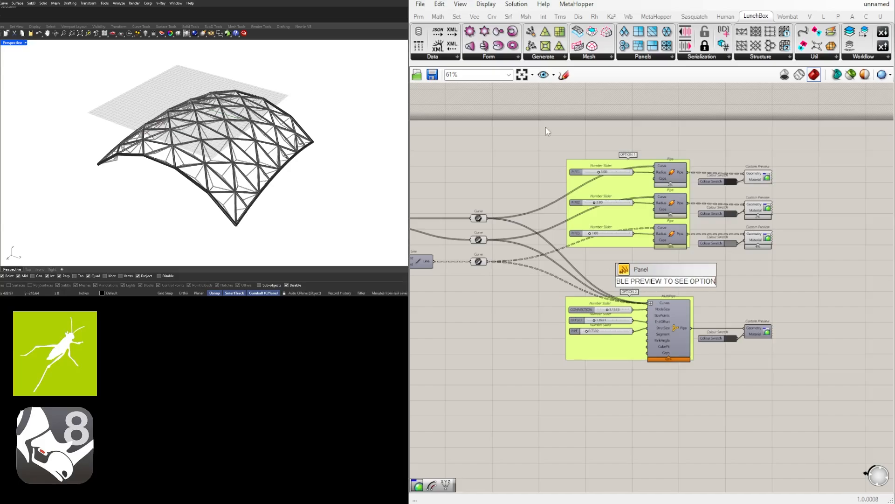
pyautogui.press('Return')
pyautogui.scroll(3, 693, 307)
pyautogui.moveTo(697, 264); pyautogui.dragTo(704, 261)
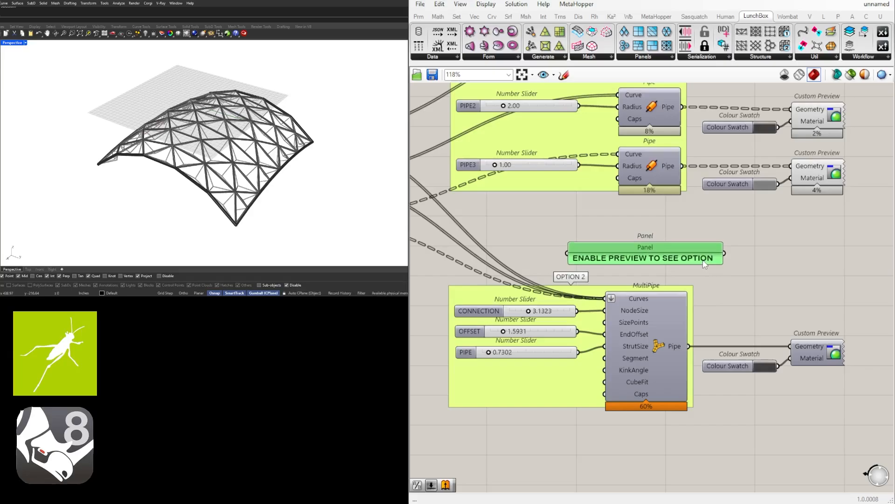
pyautogui.click(792, 276)
# - Narrow the note panel so its text wraps onto two lines, fitting it between the two option groups
pyautogui.scroll(-3, 658, 305)
pyautogui.scroll(3, 685, 302)
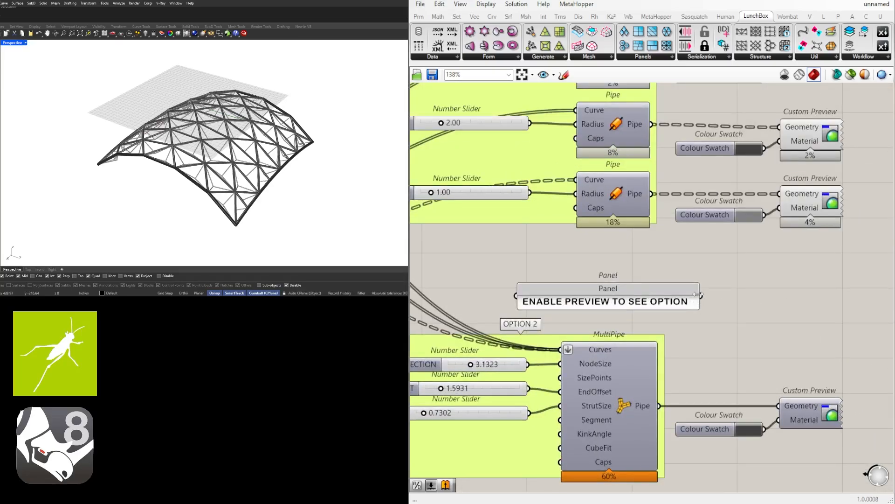
pyautogui.moveTo(698, 294); pyautogui.dragTo(634, 306)
pyautogui.click(674, 308)
pyautogui.scroll(-3, 675, 309)
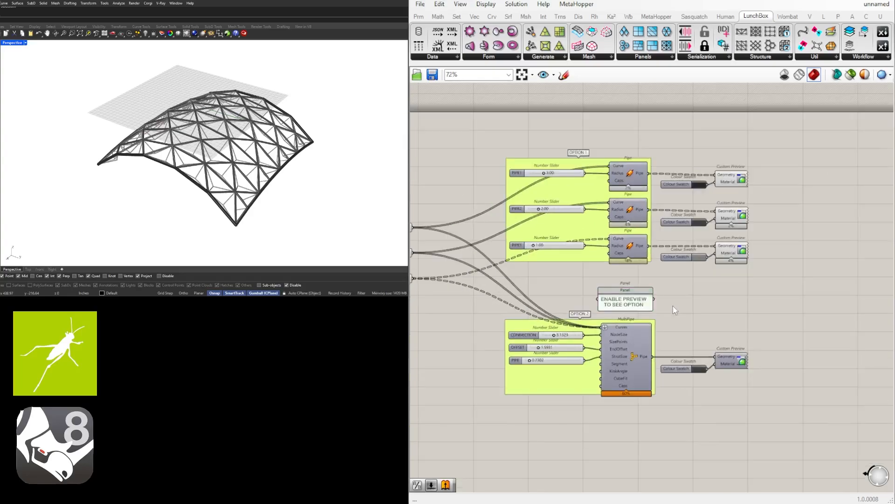
# - Turn off the preview of the three OPTION 1 Custom Previews and enable it for the MultiPipe's Custom Preview
pyautogui.moveTo(773, 299); pyautogui.dragTo(697, 150)
pyautogui.middleClick(695, 192)
pyautogui.click(674, 173)
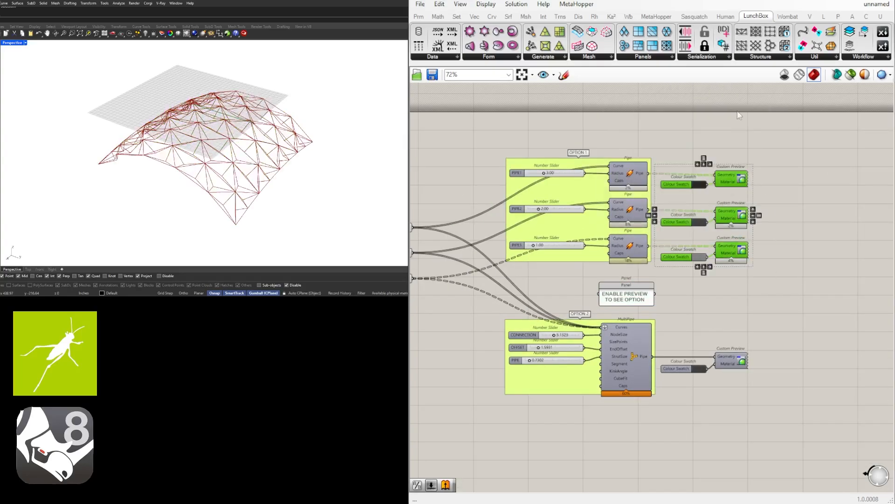
pyautogui.moveTo(750, 382); pyautogui.dragTo(695, 342)
pyautogui.middleClick(677, 309)
pyautogui.click(697, 291)
pyautogui.click(795, 305)
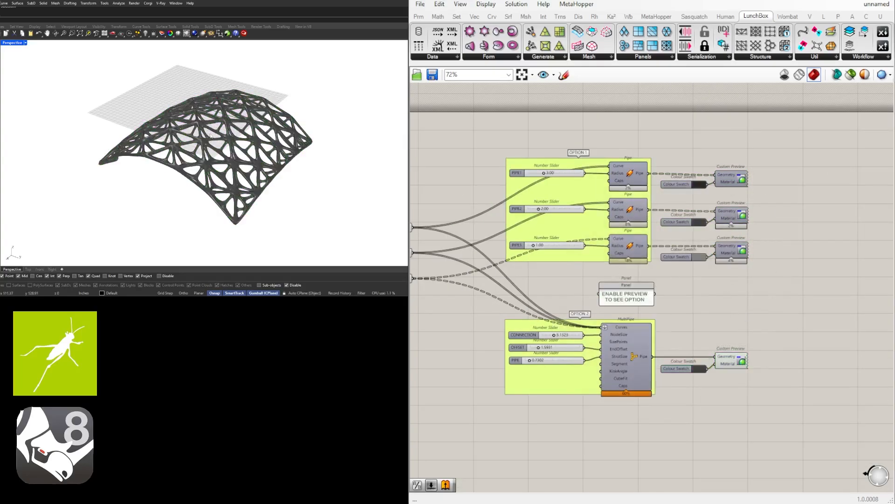
# - Put the Curve parameters that feed the Pipes and the MultiPipe in their own groups
pyautogui.moveTo(211, 135); pyautogui.dragTo(140, 159, button='right')
pyautogui.scroll(-5, 760, 294)
pyautogui.moveTo(642, 294); pyautogui.dragTo(735, 258, button='right')
pyautogui.scroll(8, 736, 233)
pyautogui.click(689, 225)
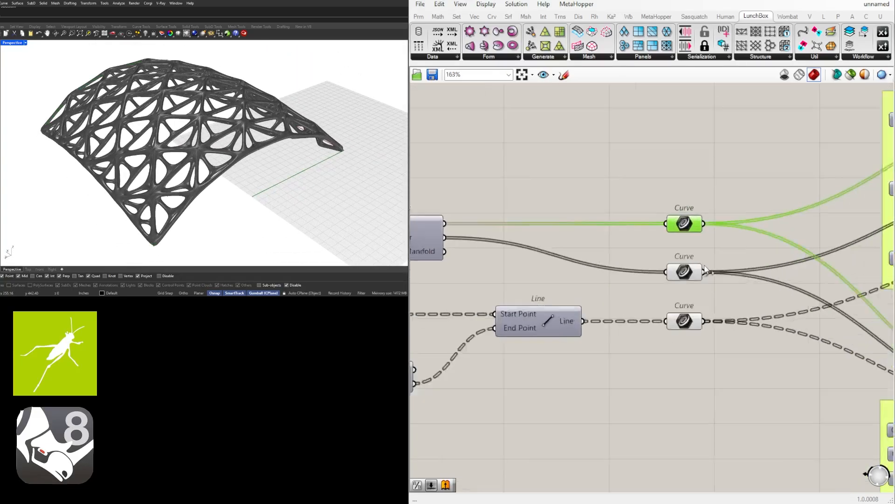
pyautogui.scroll(1, 706, 271)
pyautogui.click(685, 274)
pyautogui.click(673, 144)
# - Turn off the preview of the upstream component that is still displayed in the early part of the definition
pyautogui.scroll(-10, 672, 161)
pyautogui.moveTo(607, 197); pyautogui.dragTo(800, 226, button='right')
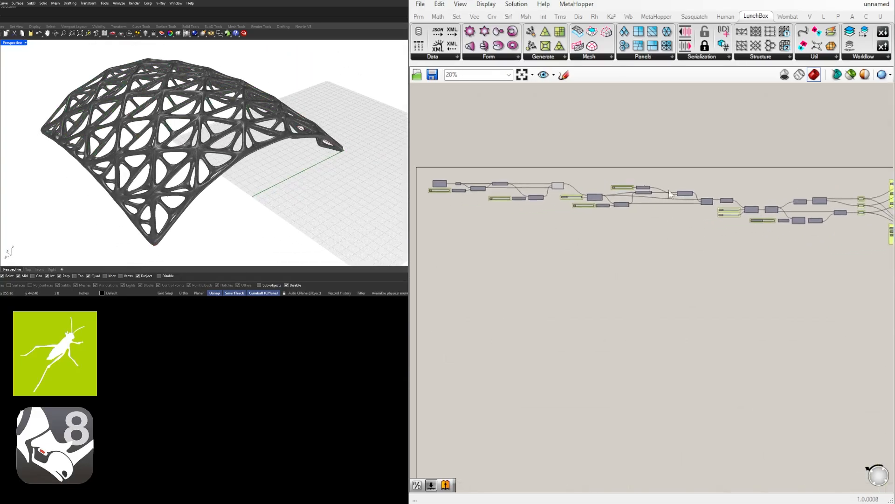
pyautogui.scroll(8, 567, 181)
pyautogui.click(515, 196)
pyautogui.middleClick(517, 167)
pyautogui.click(548, 134)
pyautogui.click(659, 156)
pyautogui.scroll(-10, 667, 199)
pyautogui.moveTo(730, 236); pyautogui.dragTo(640, 238, button='right')
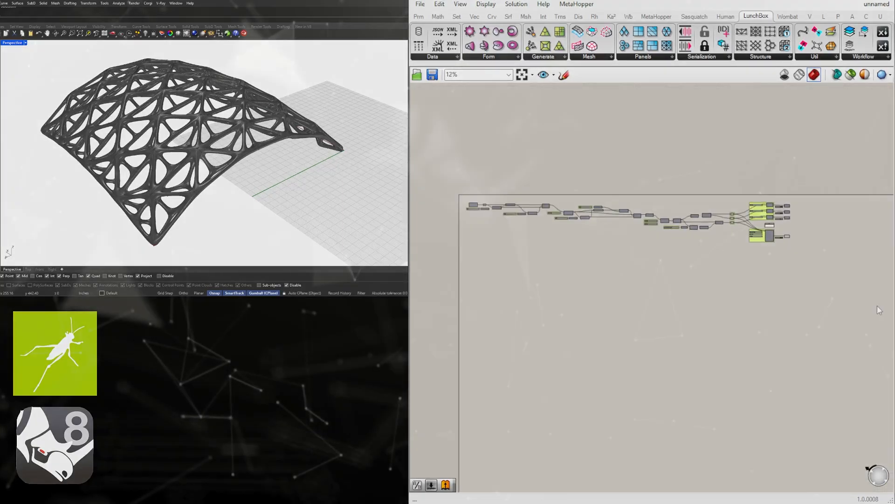
pyautogui.moveTo(879, 309); pyautogui.dragTo(447, 189)
pyautogui.scroll(2, 527, 209)
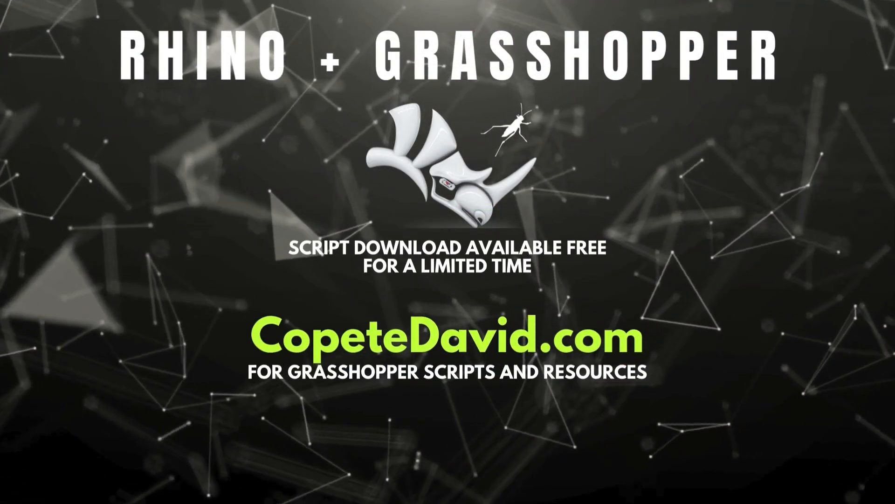